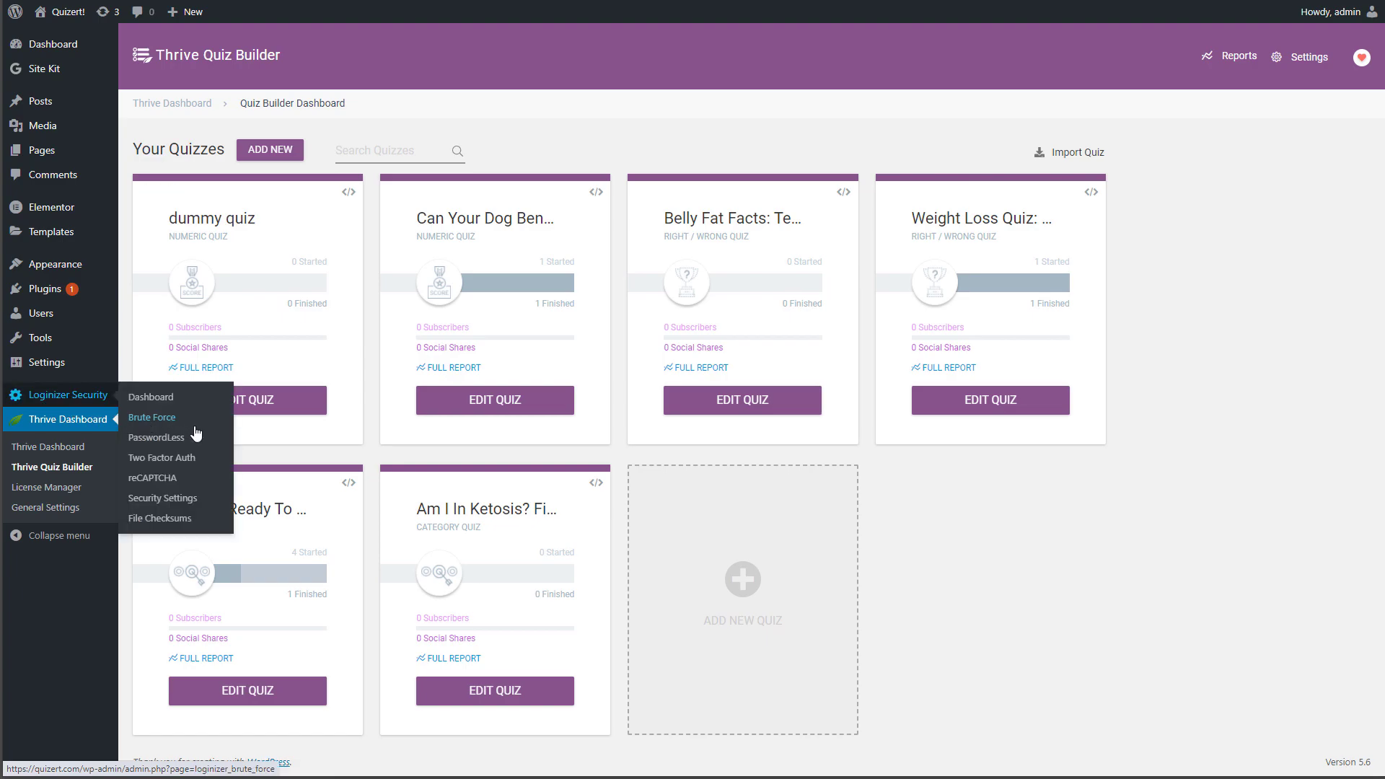
Open the results page of the dummy quiz for editing.
click(251, 413)
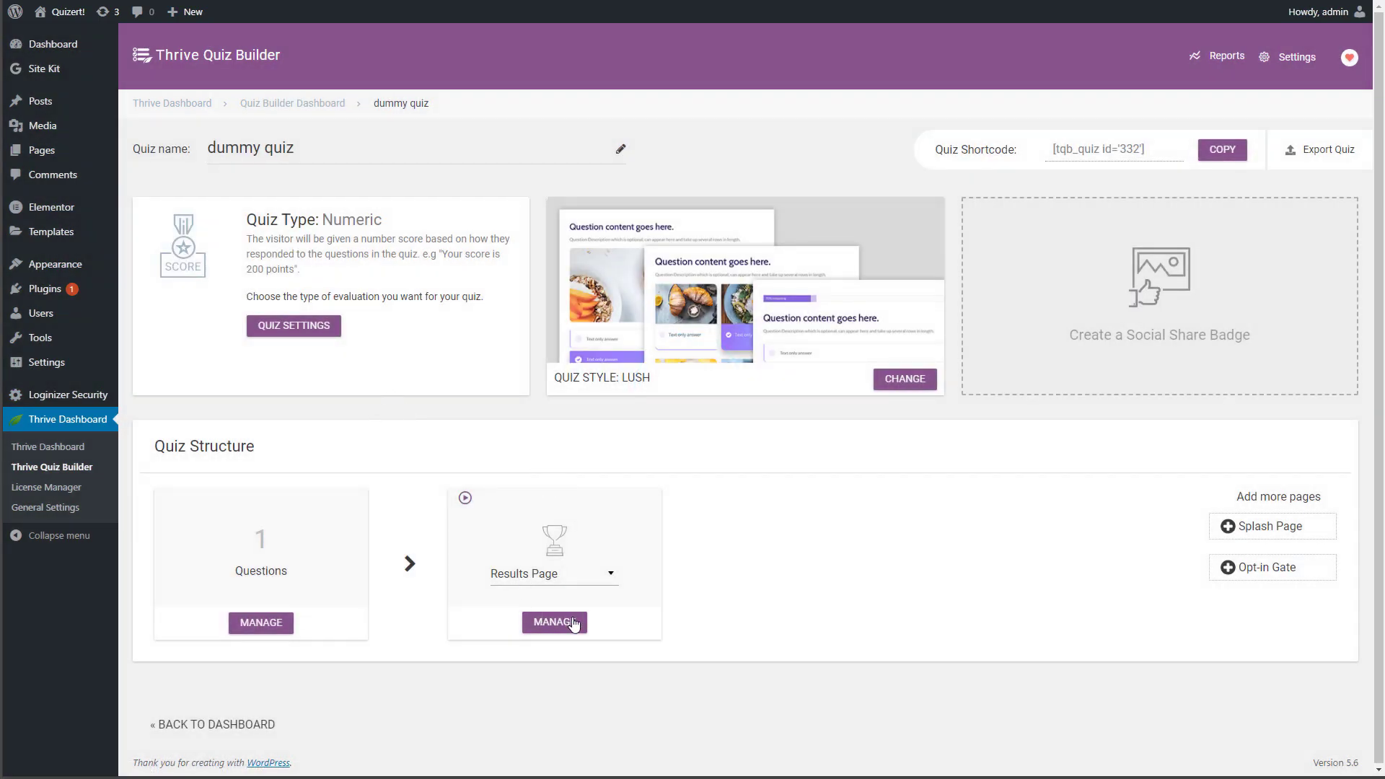
click(574, 623)
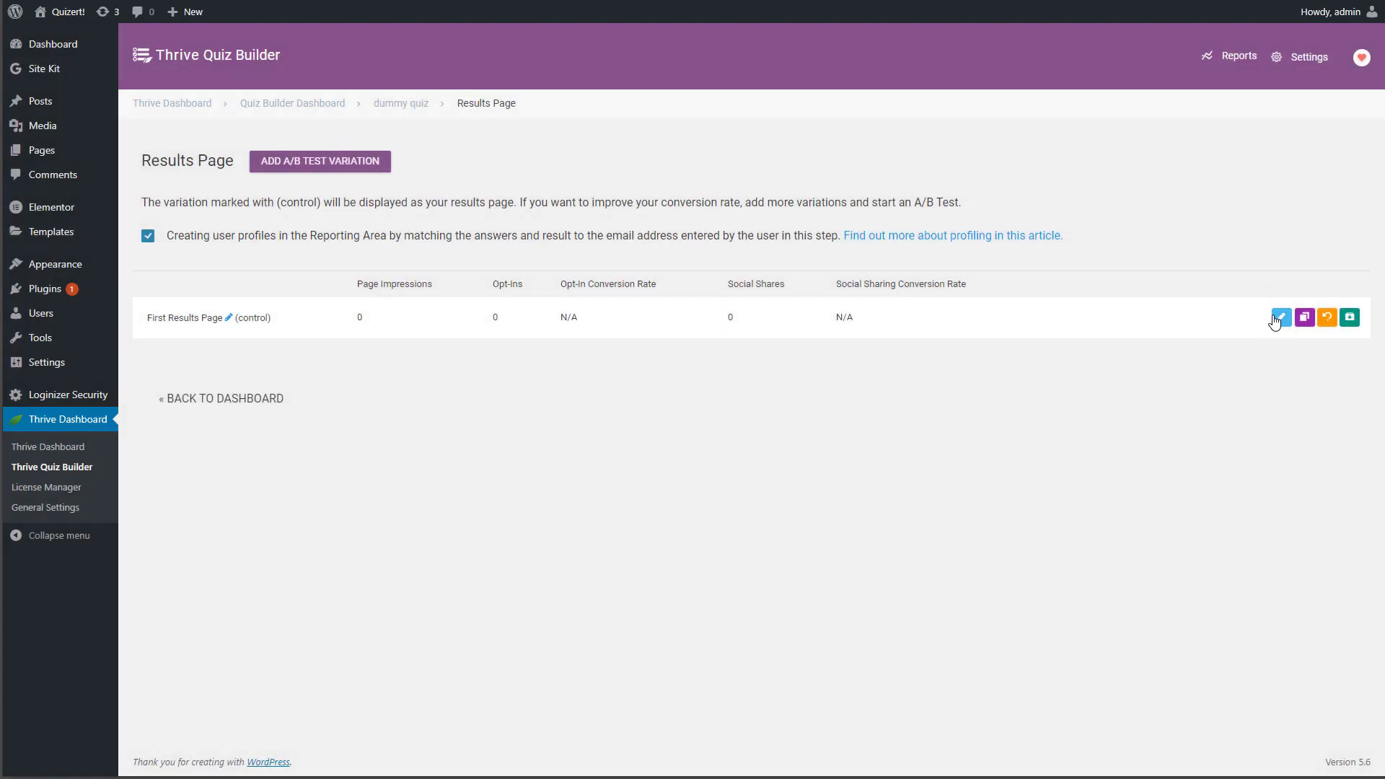
click(1281, 320)
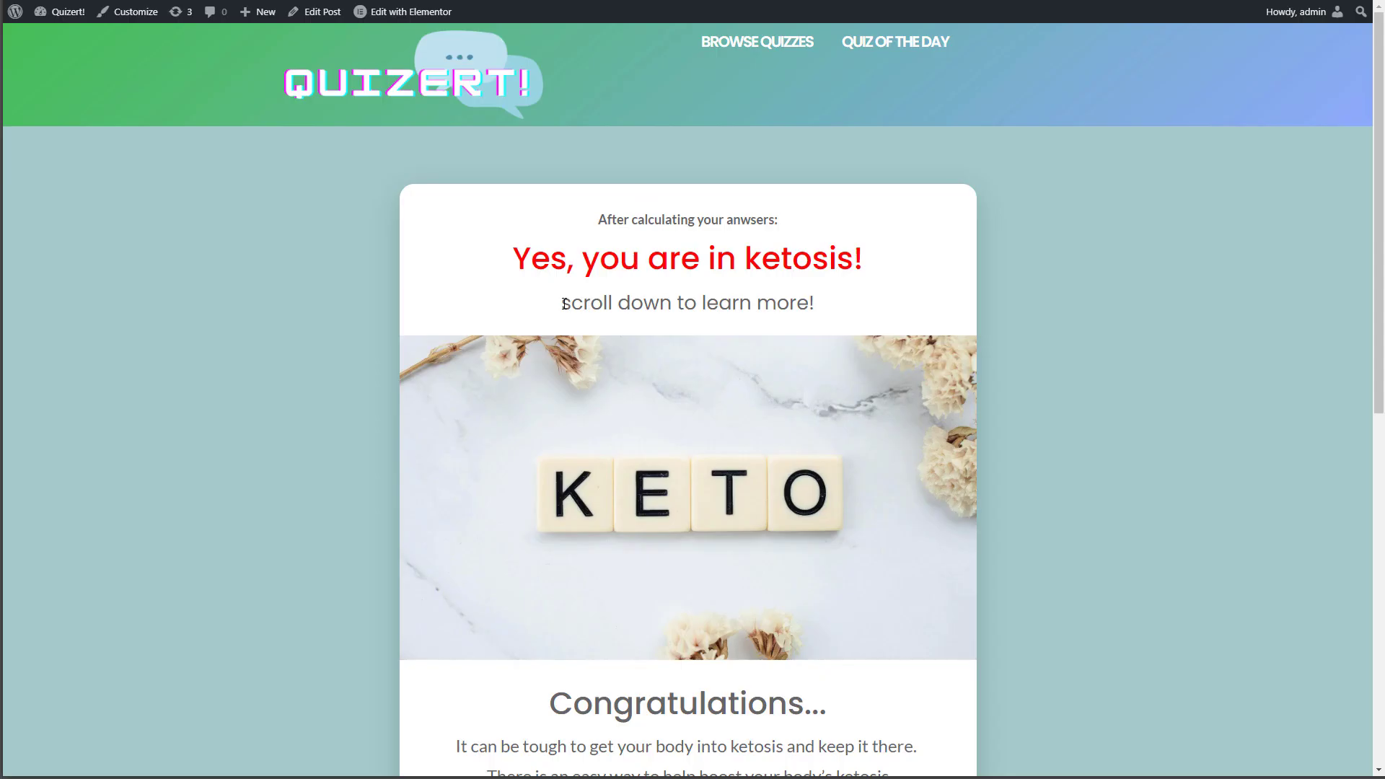
Examine the layout of the published ketosis quiz results page, from its red result heading to the orange call-to-action.
scroll(426, 302, down, 6)
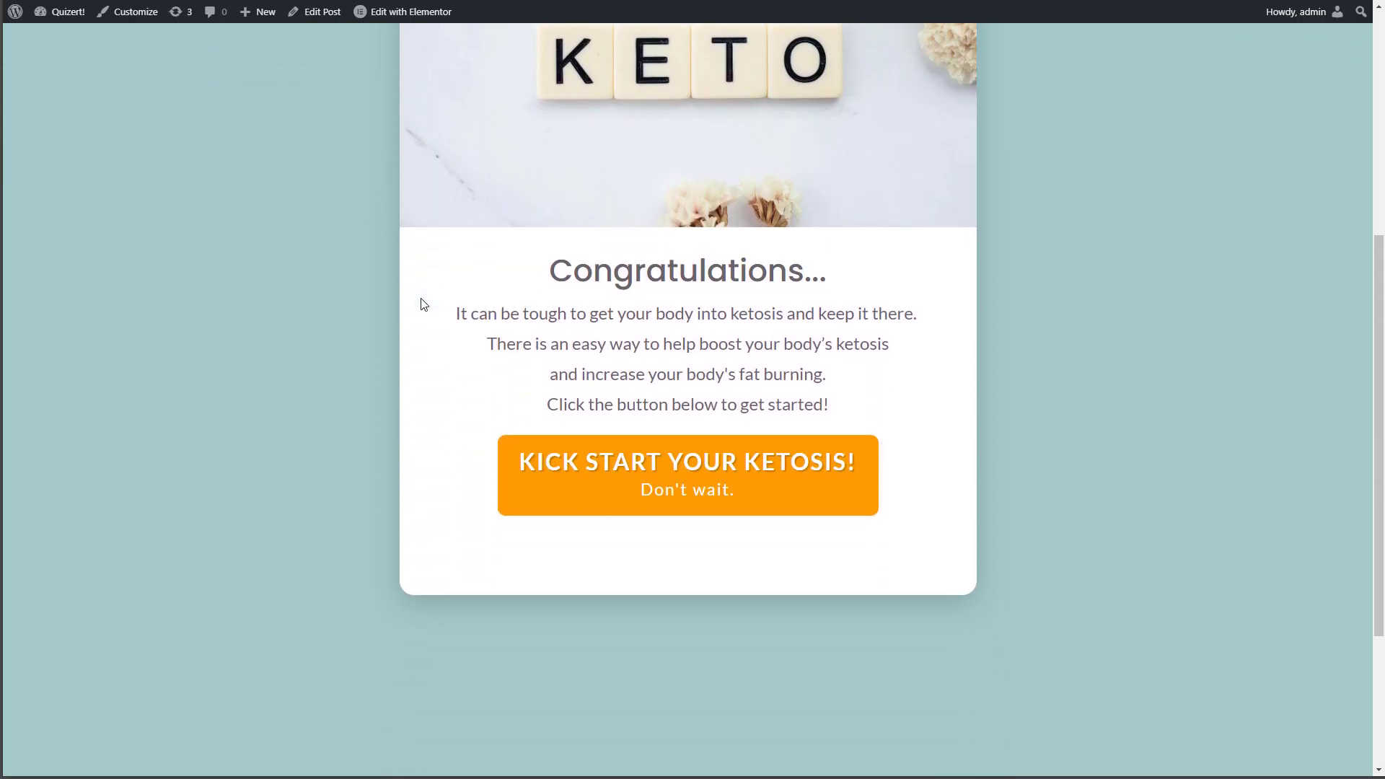
scroll(418, 297, up, 5)
scroll(416, 300, up, 1)
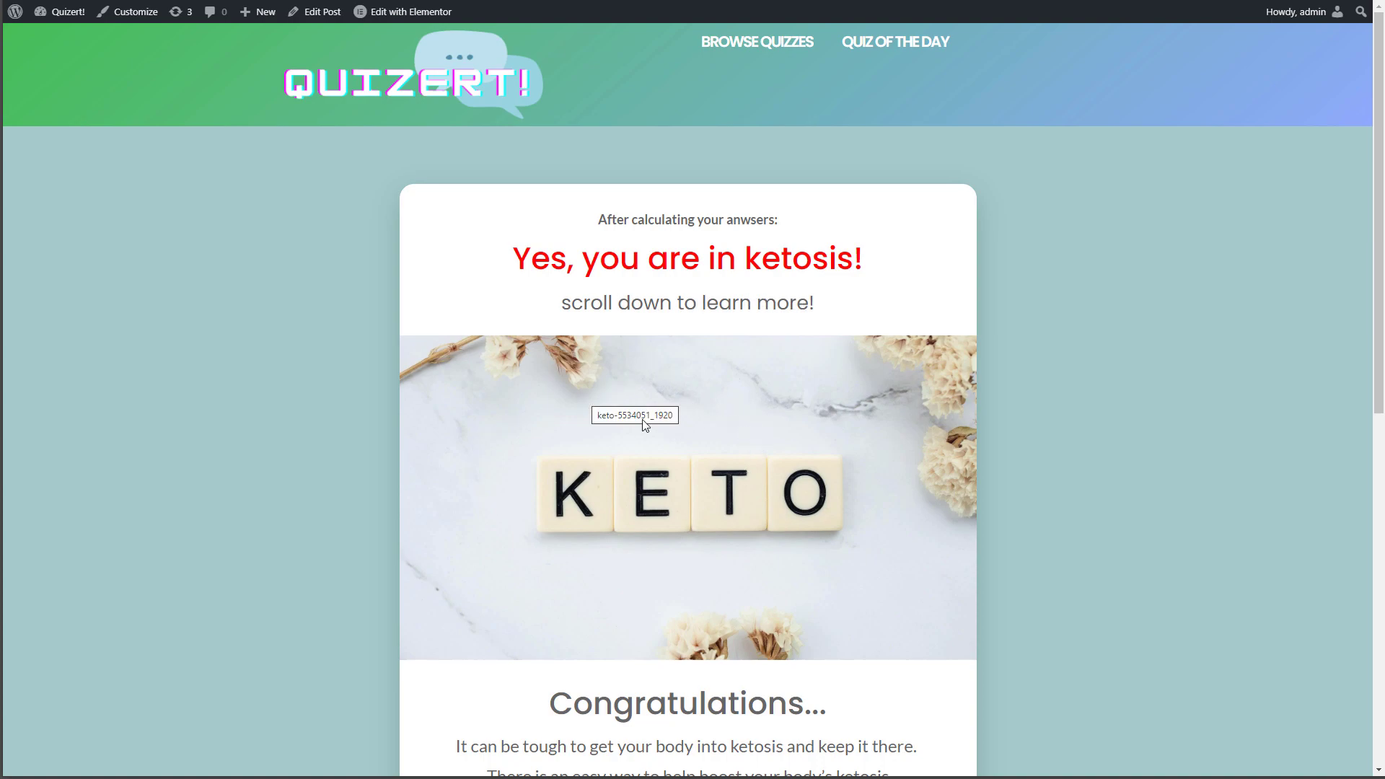
scroll(478, 397, down, 2)
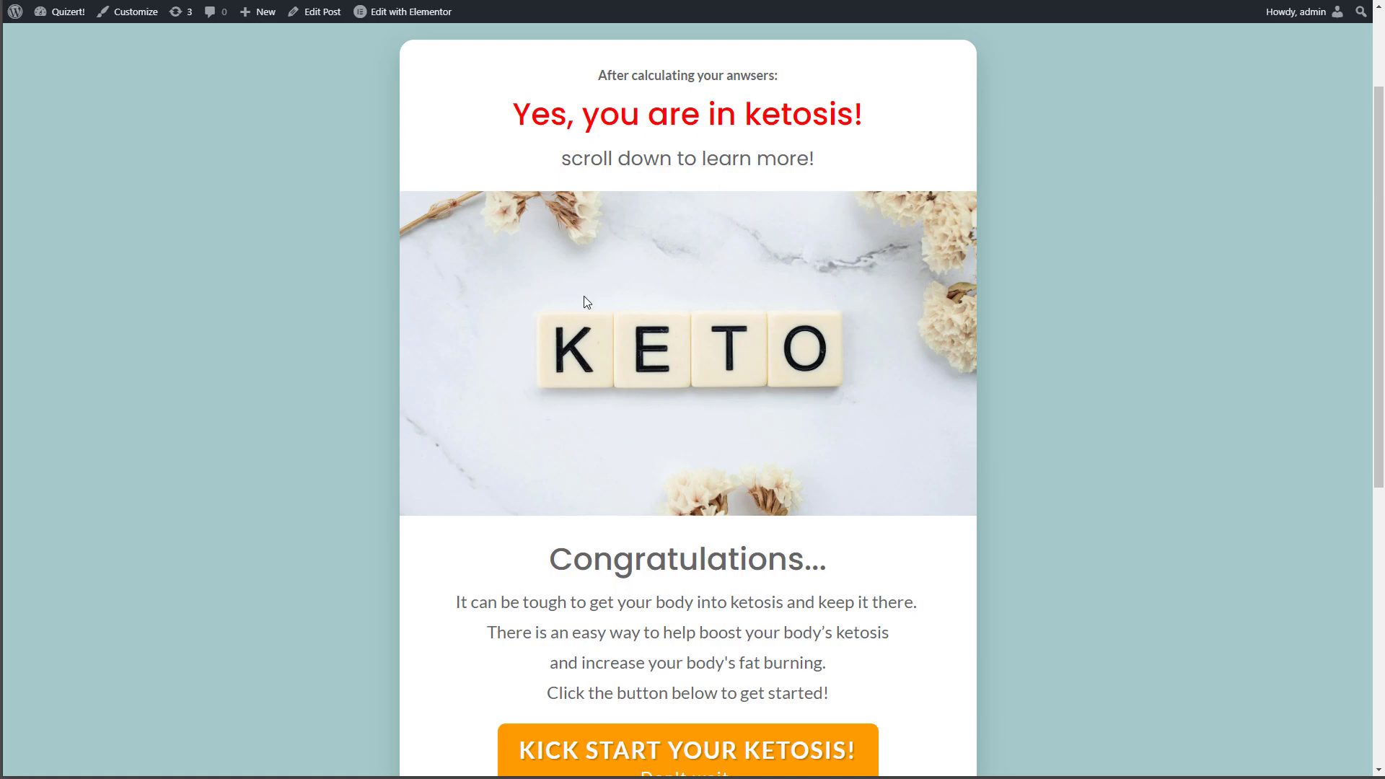
scroll(623, 433, up, 2)
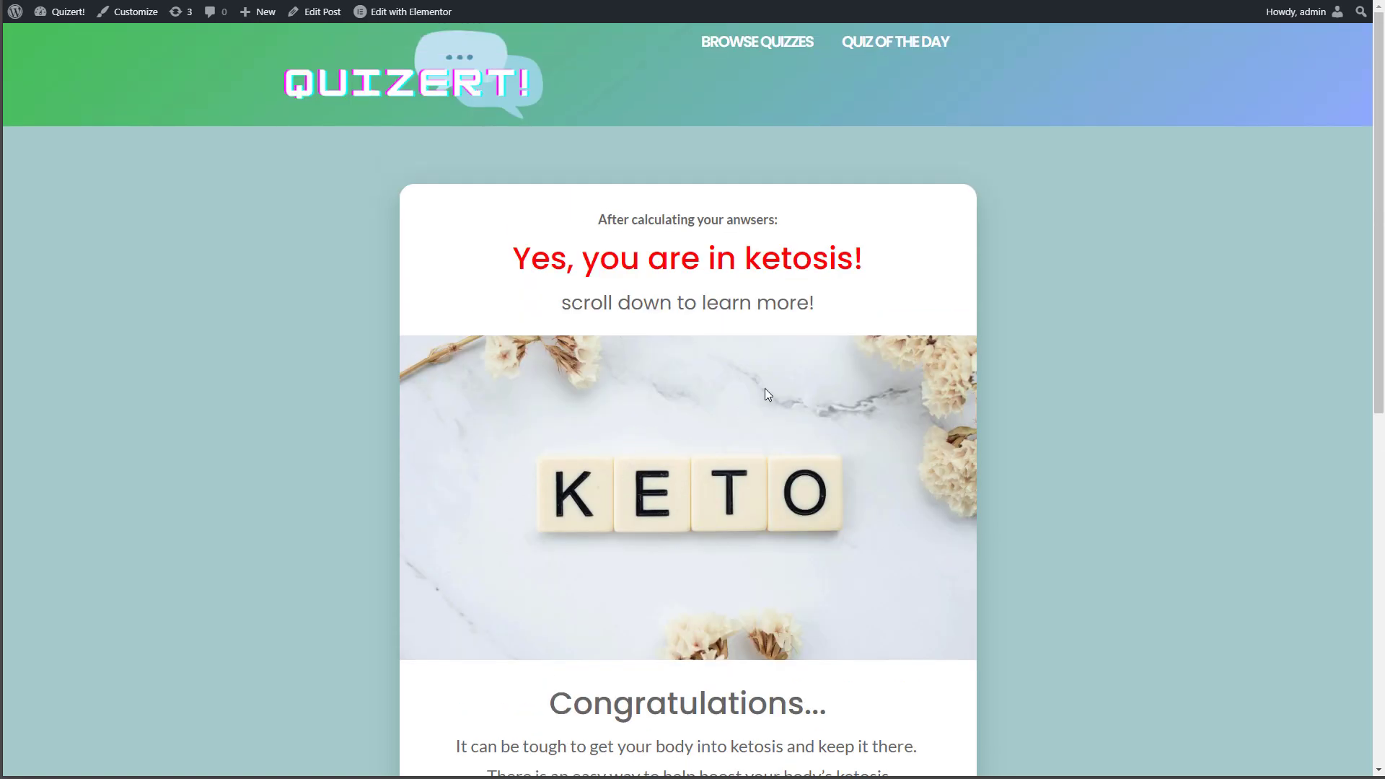
scroll(634, 367, down, 5)
scroll(649, 368, up, 5)
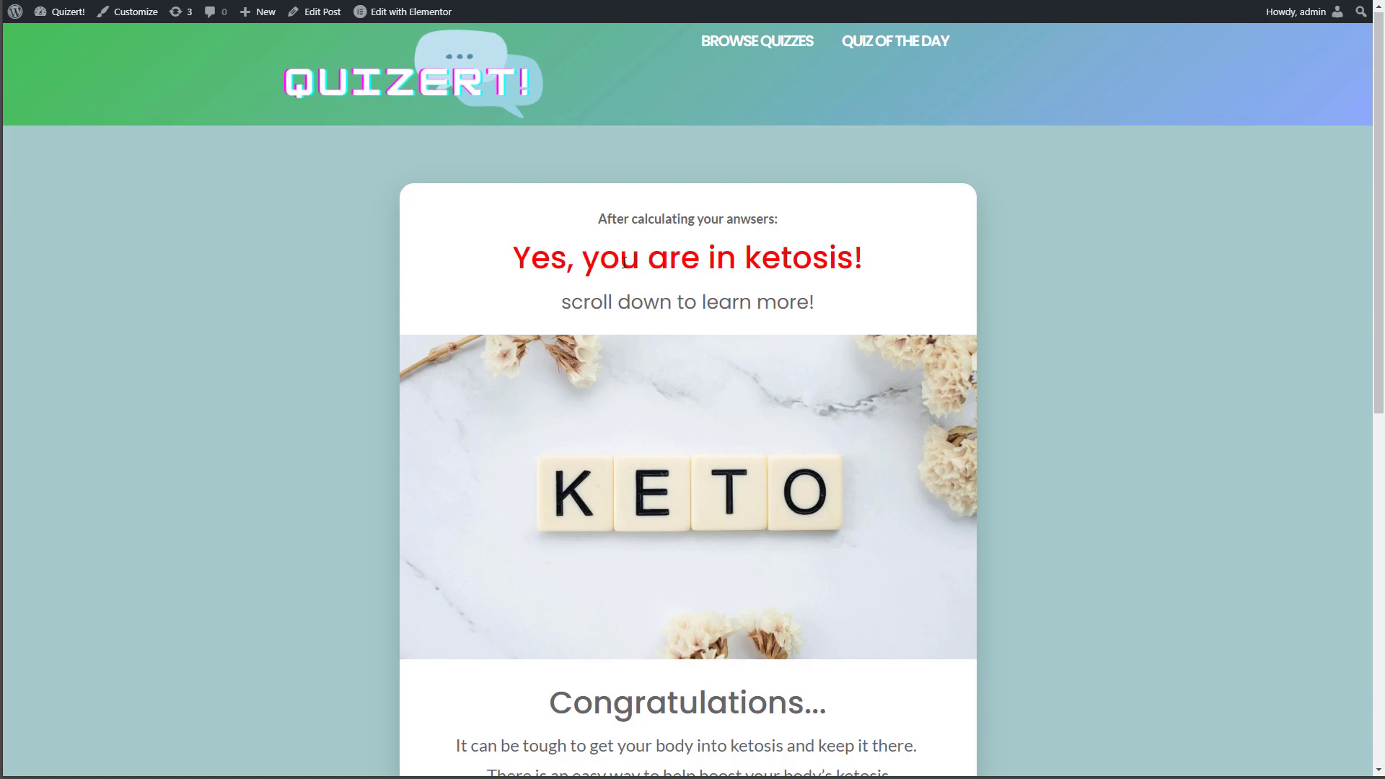
scroll(769, 182, down, 4)
scroll(616, 306, up, 4)
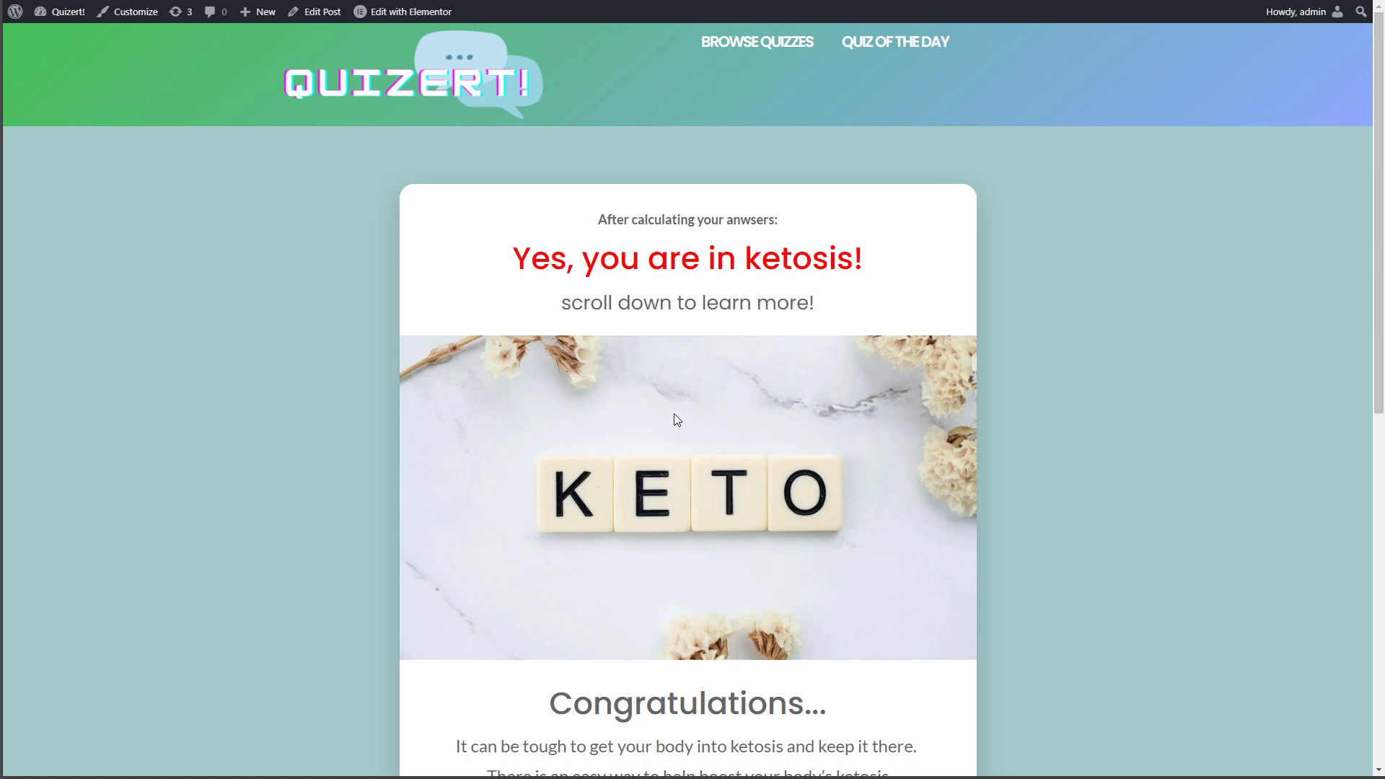
scroll(686, 606, down, 4)
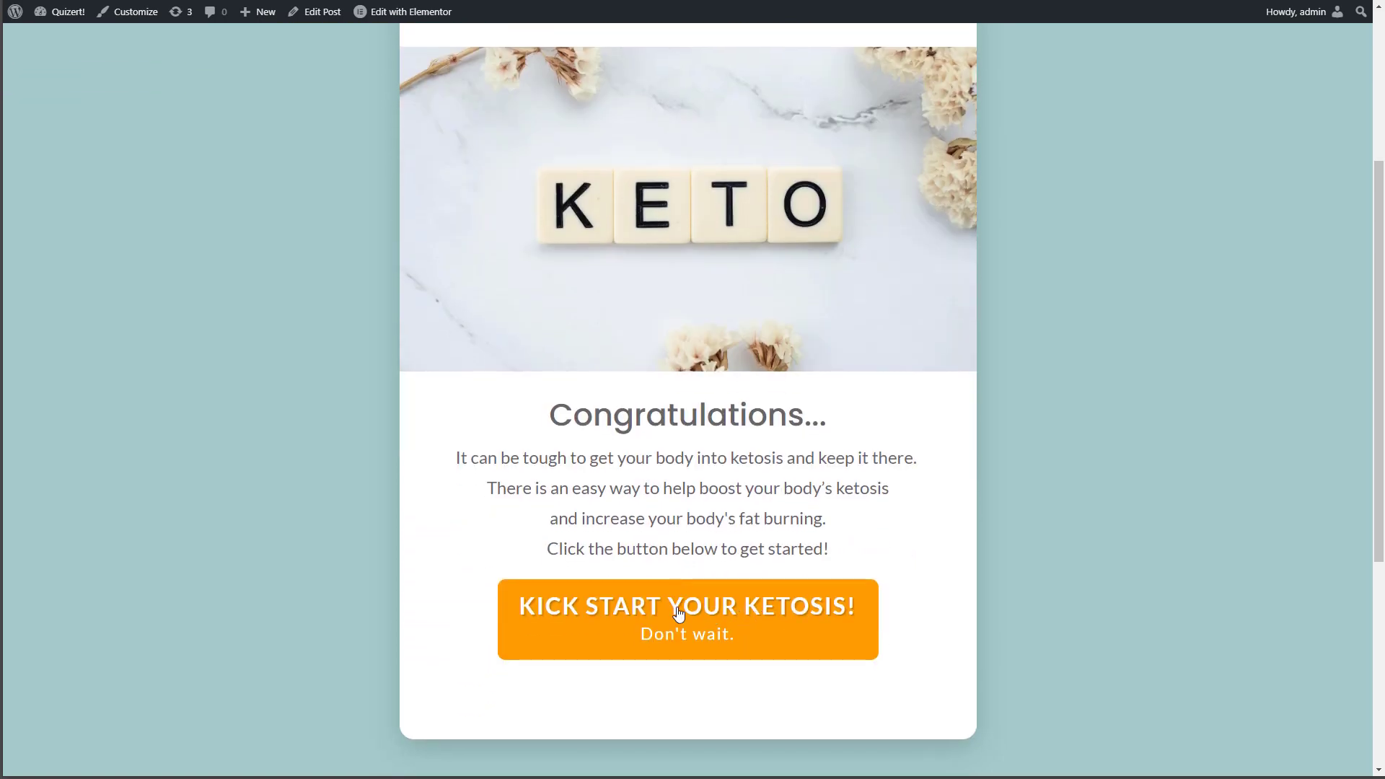
scroll(667, 610, up, 4)
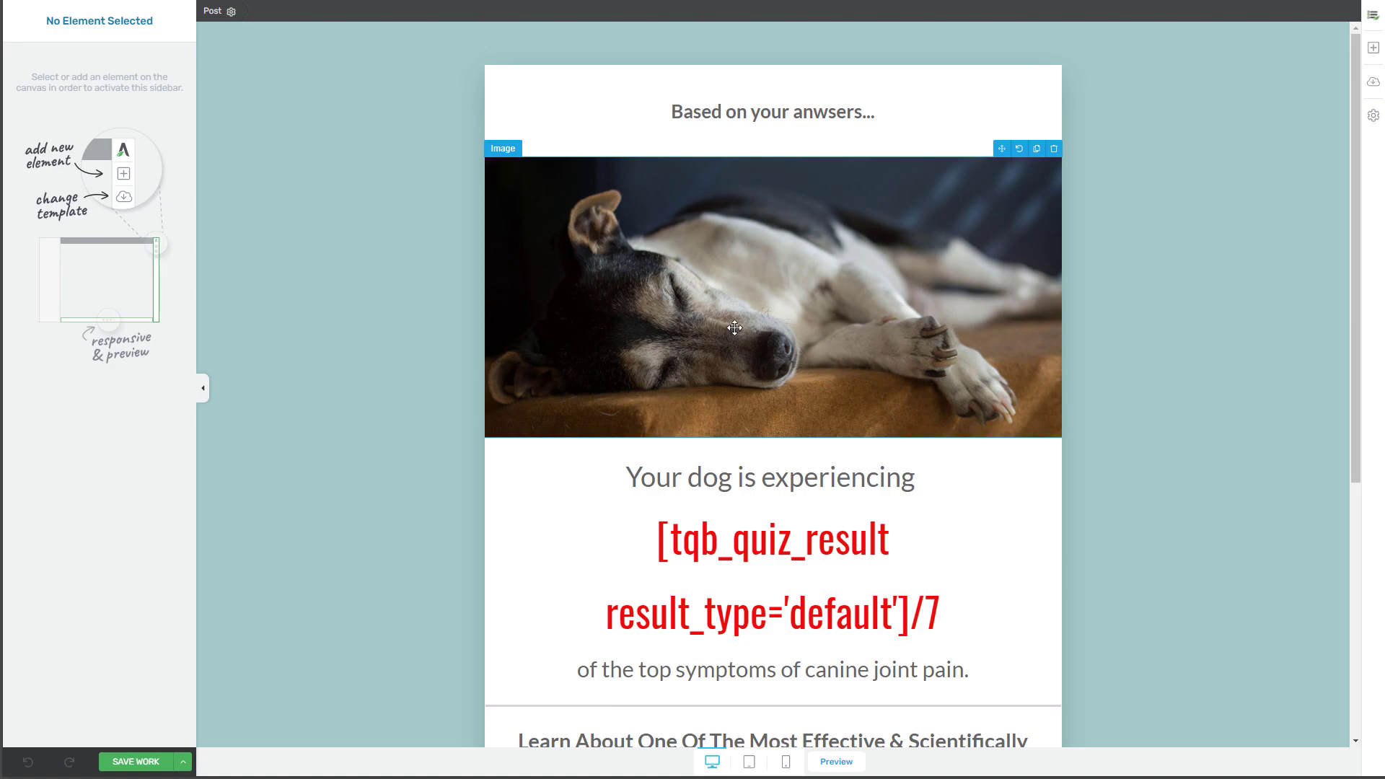
Examine the dog joint pain quiz results page, including its image, score shortcode text, divider, pitch and "Click Here" link.
scroll(732, 361, down, 4)
scroll(732, 362, up, 4)
scroll(694, 276, down, 1)
scroll(693, 275, down, 5)
scroll(698, 288, up, 6)
scroll(759, 452, down, 3)
scroll(758, 453, down, 3)
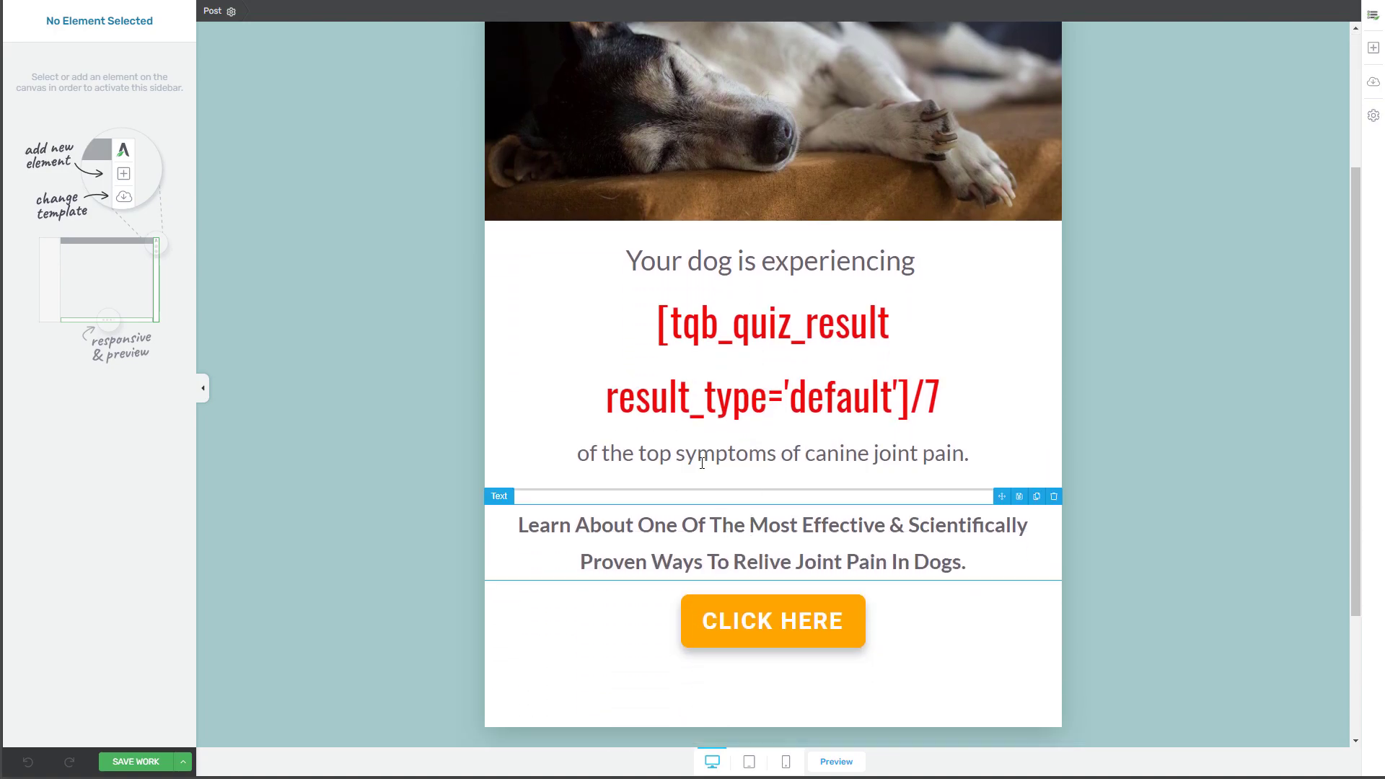
scroll(692, 490, up, 6)
scroll(665, 448, down, 10)
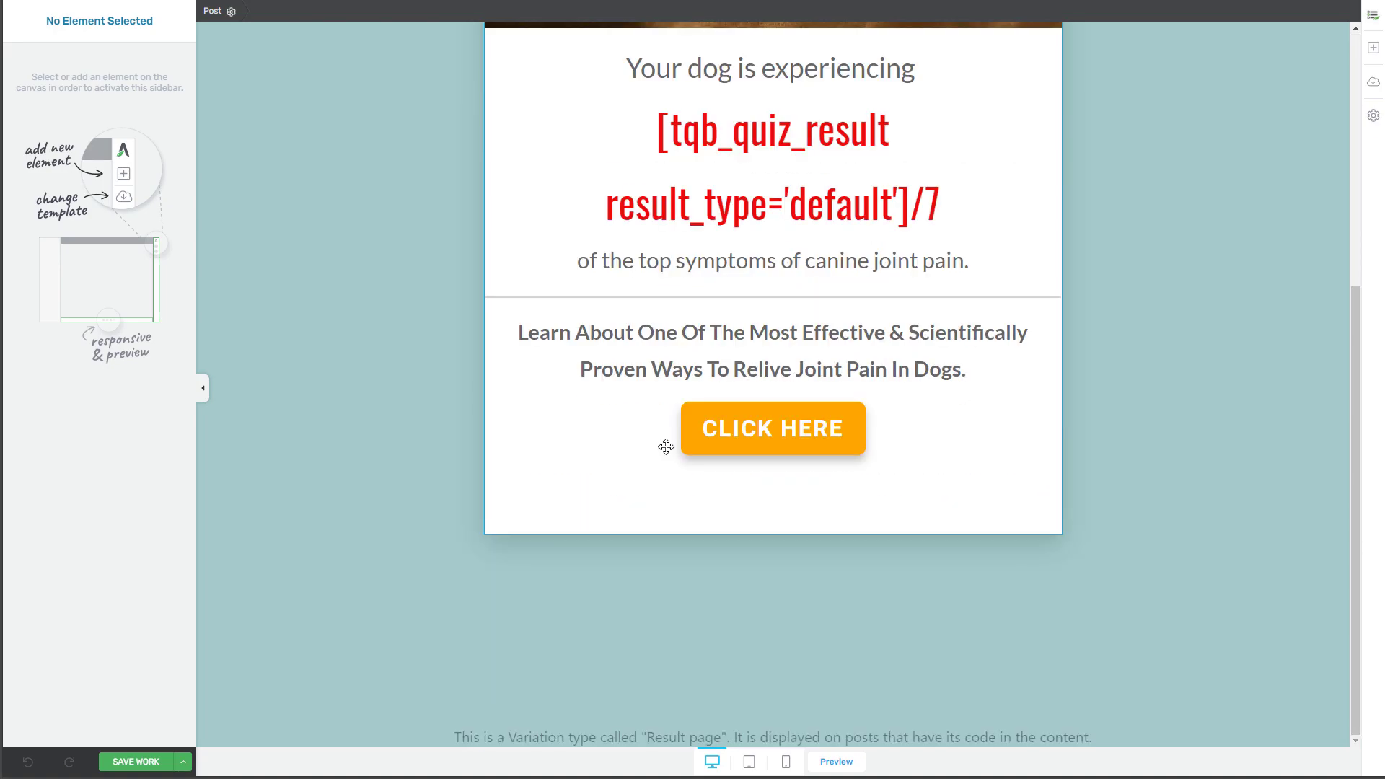
scroll(664, 445, up, 10)
scroll(669, 422, down, 10)
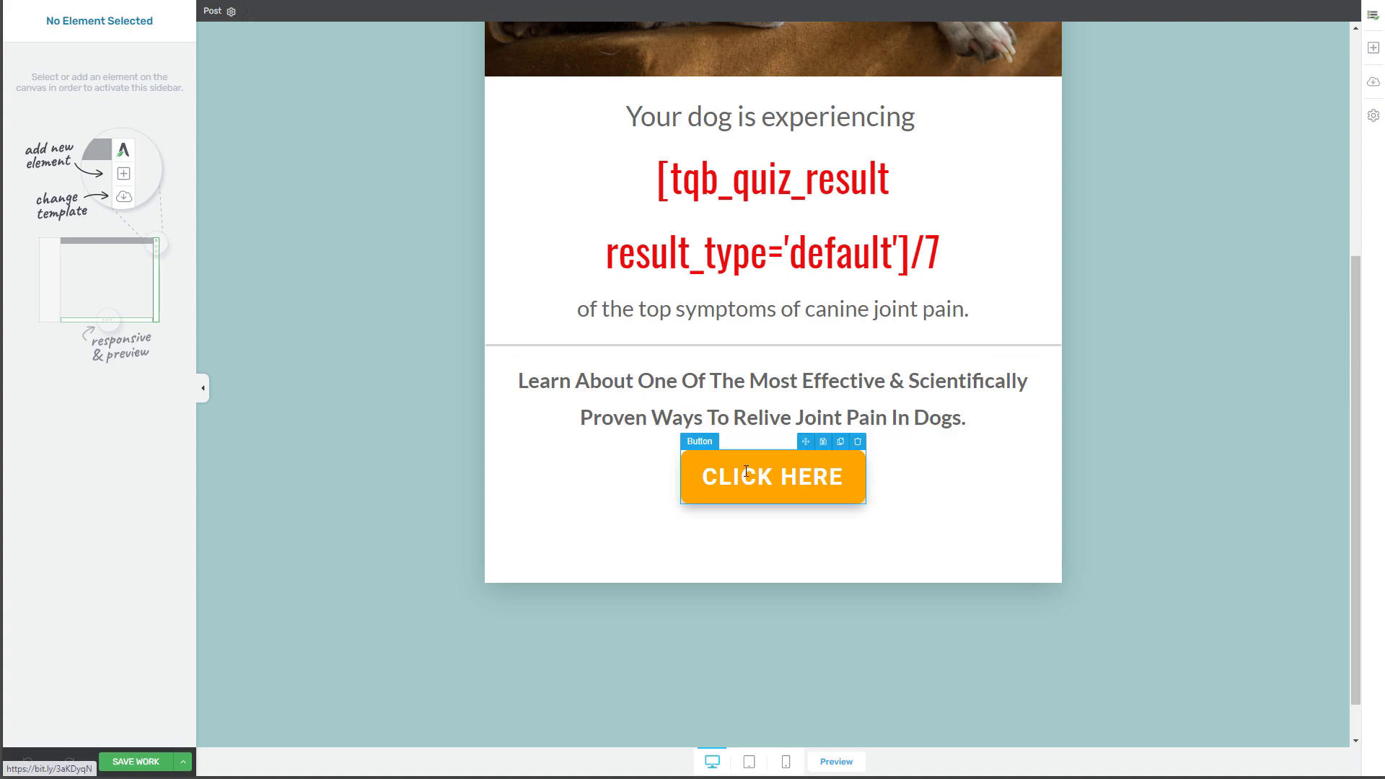
scroll(746, 471, up, 5)
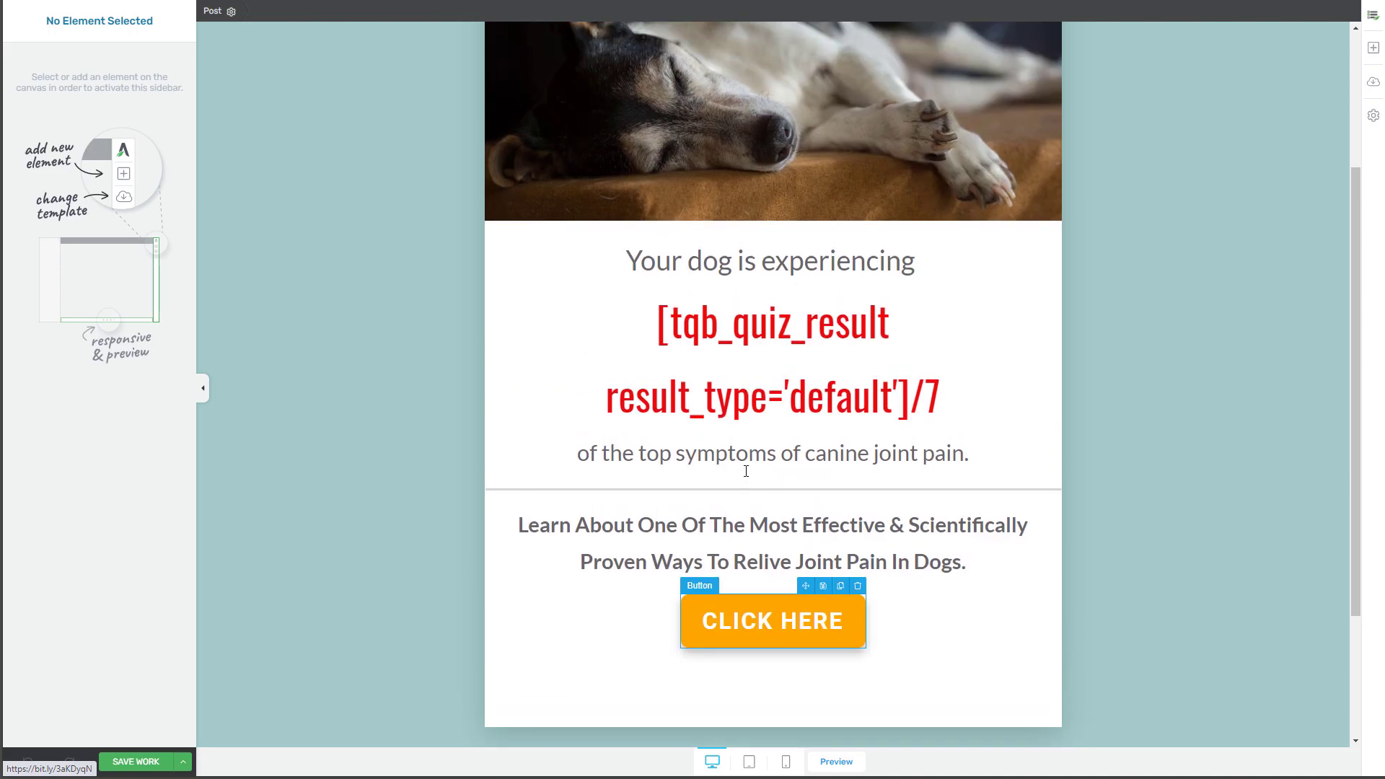
scroll(746, 472, down, 2)
scroll(745, 472, up, 2)
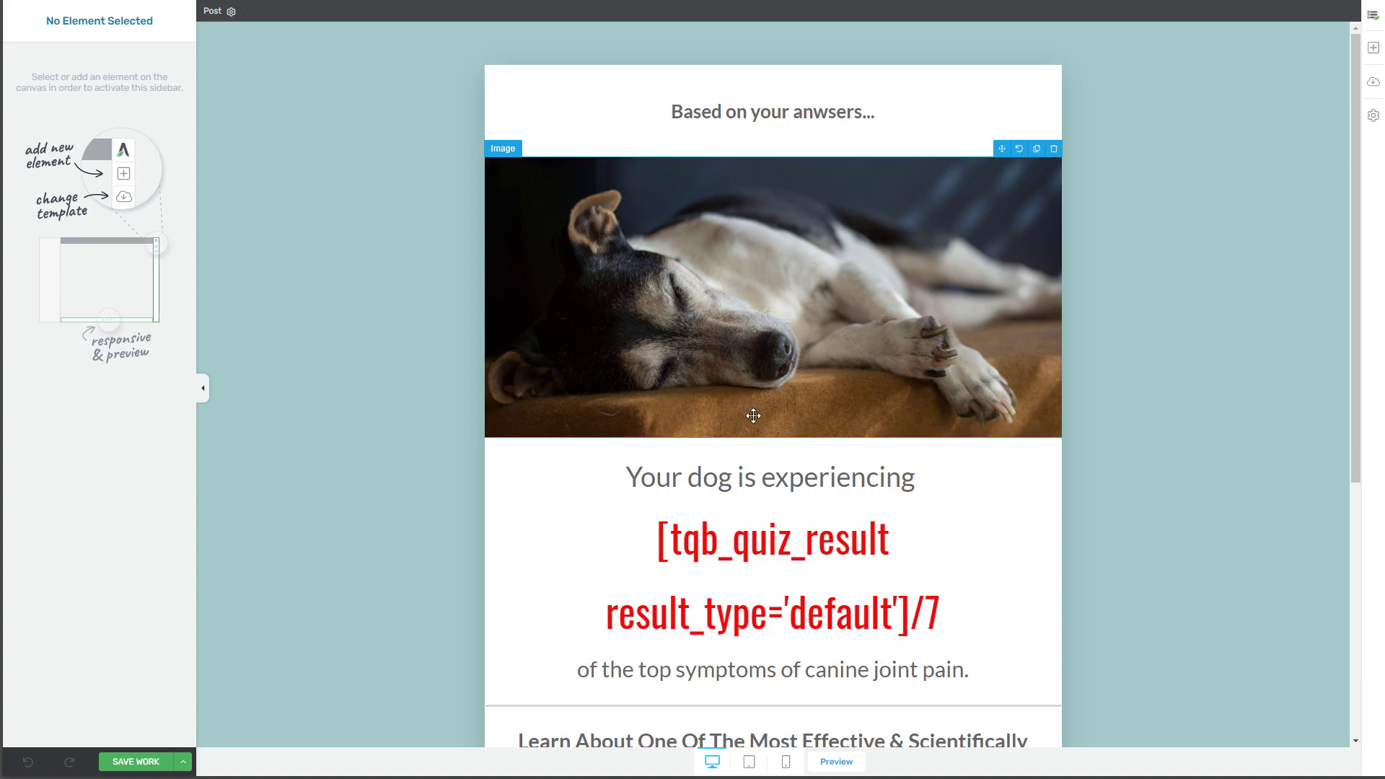
scroll(757, 417, down, 1)
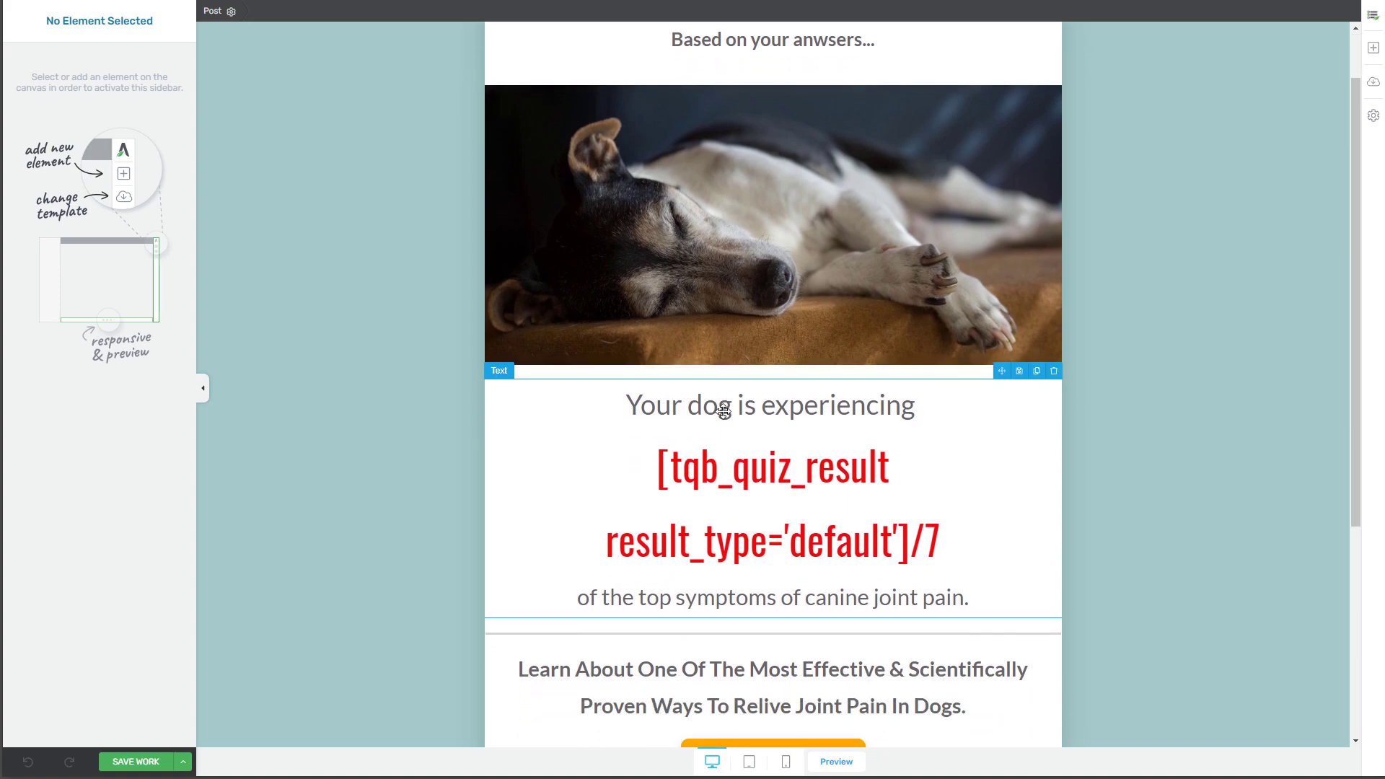
scroll(724, 412, up, 1)
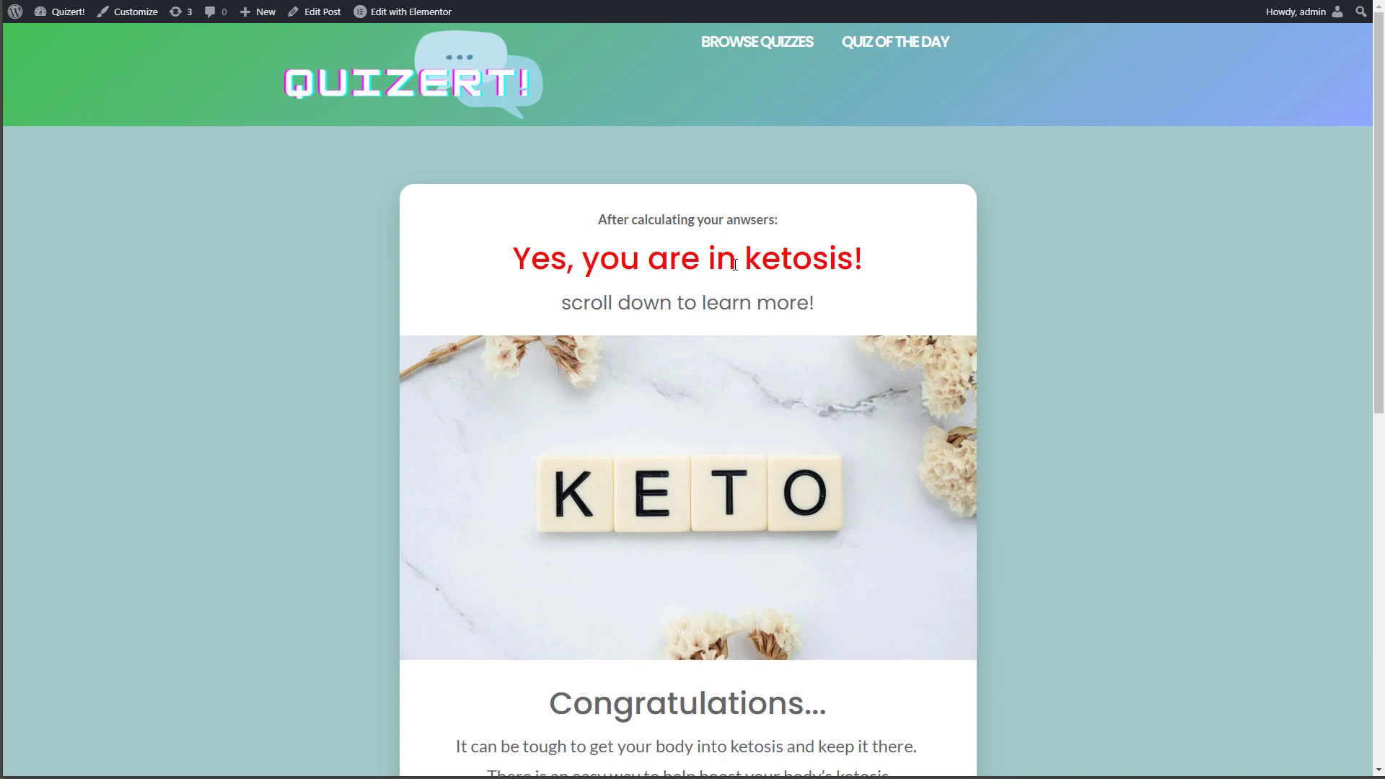
Review the ketosis results page again, comparing its result headline, image, "Congratulations..." copy and offer with the dog quiz layout.
scroll(624, 271, down, 4)
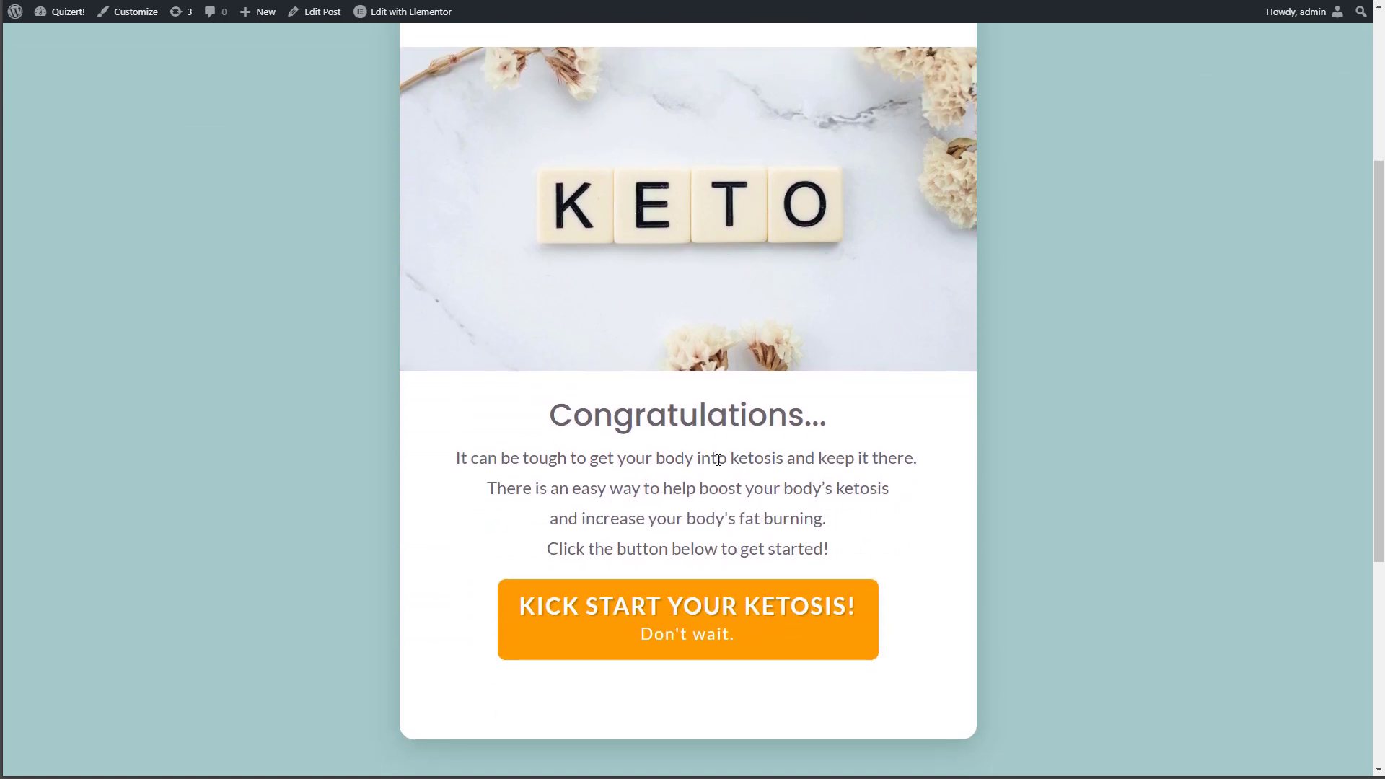
scroll(719, 460, up, 2)
scroll(718, 461, down, 5)
scroll(751, 396, up, 2)
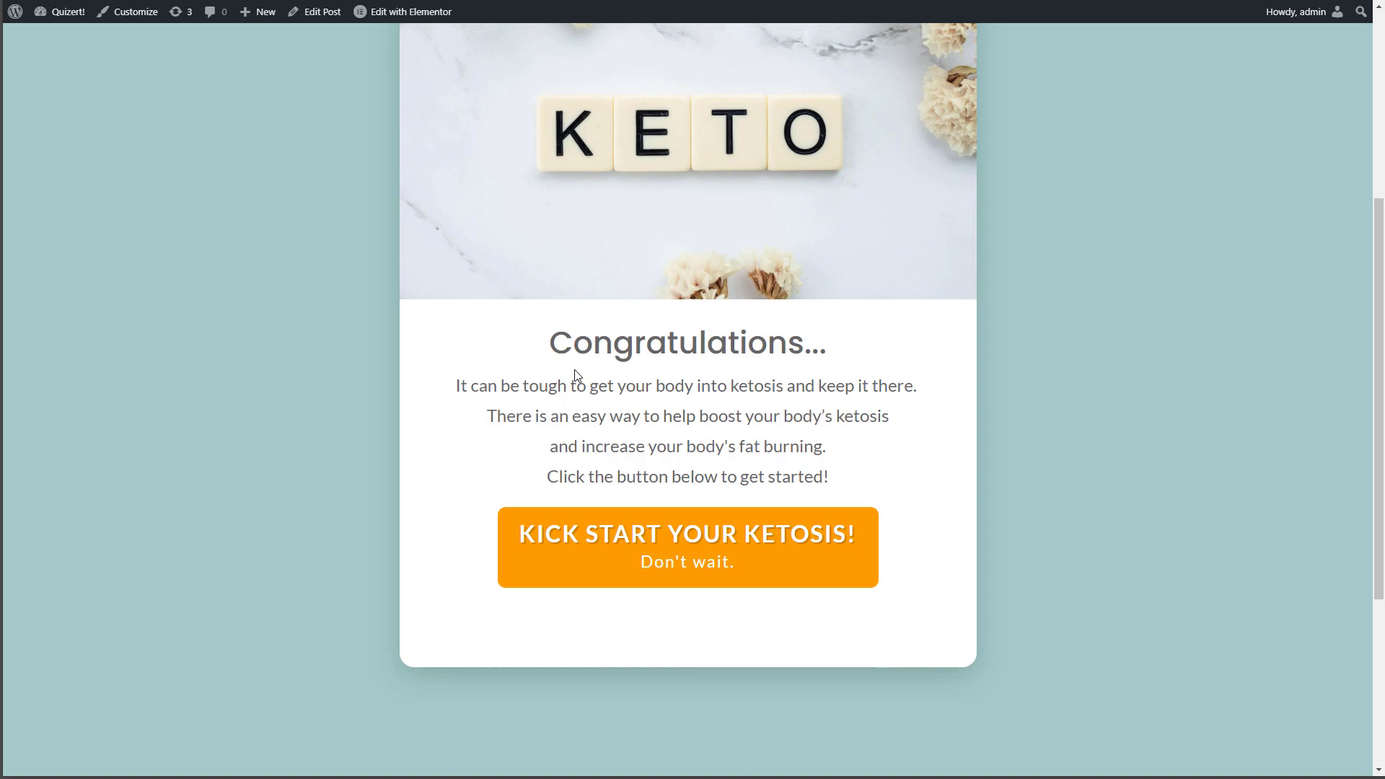
scroll(606, 352, up, 3)
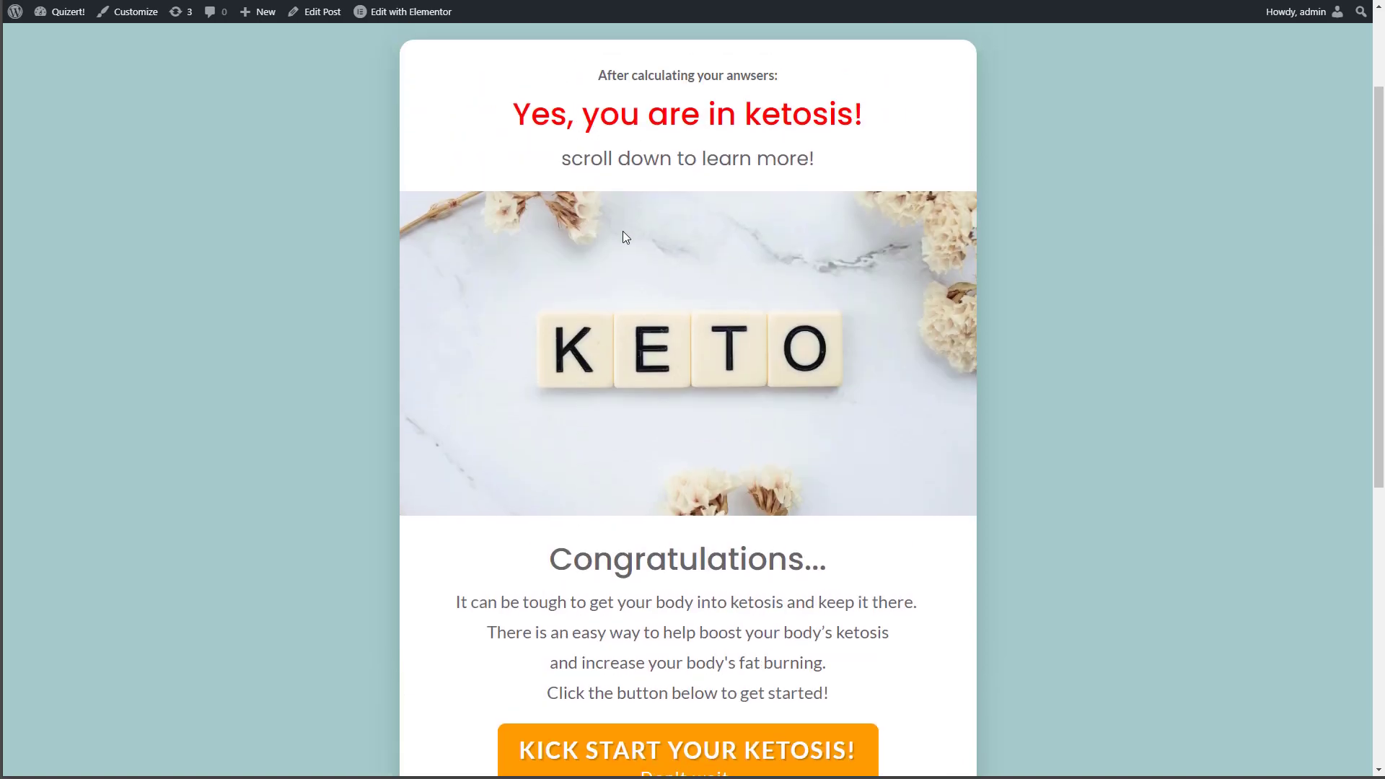
scroll(623, 390, down, 3)
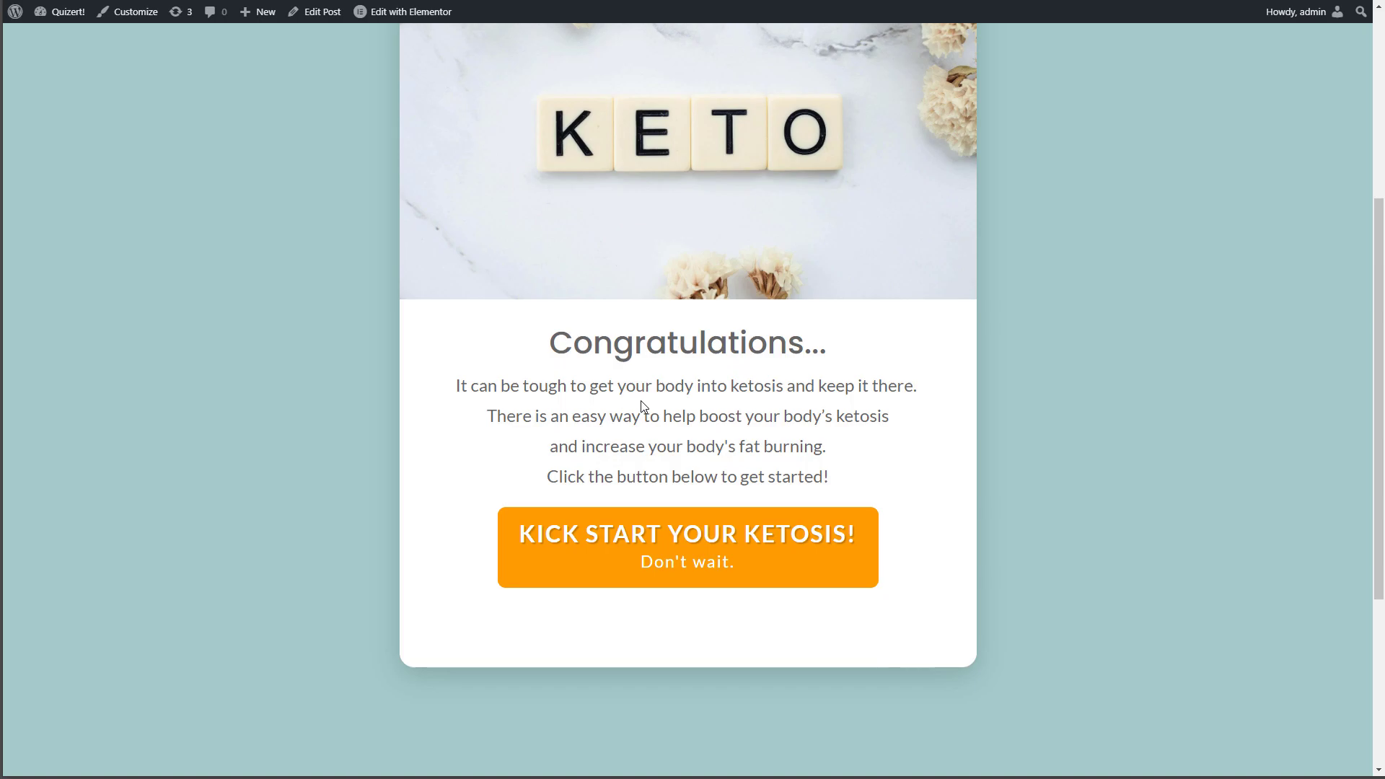
scroll(574, 409, down, 4)
scroll(564, 415, up, 8)
scroll(563, 419, down, 5)
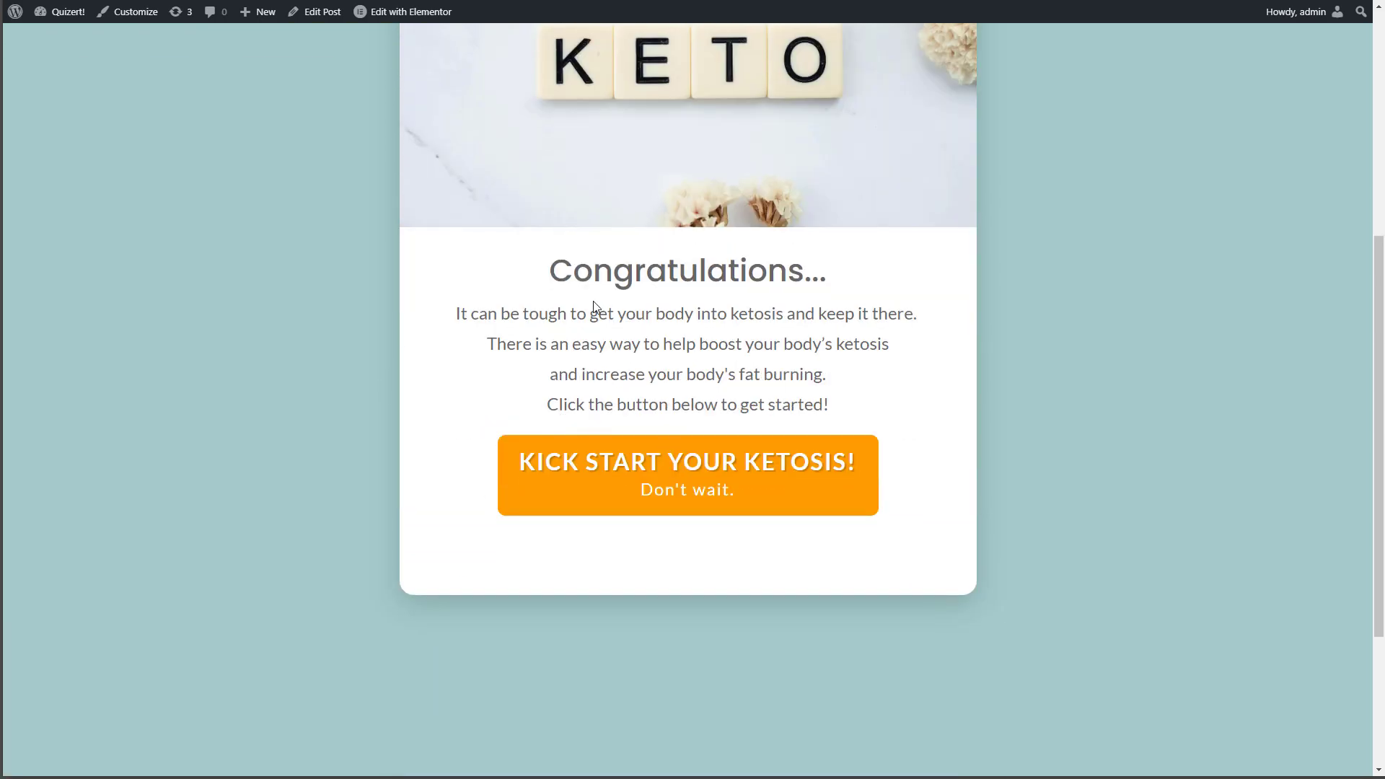
scroll(649, 447, up, 5)
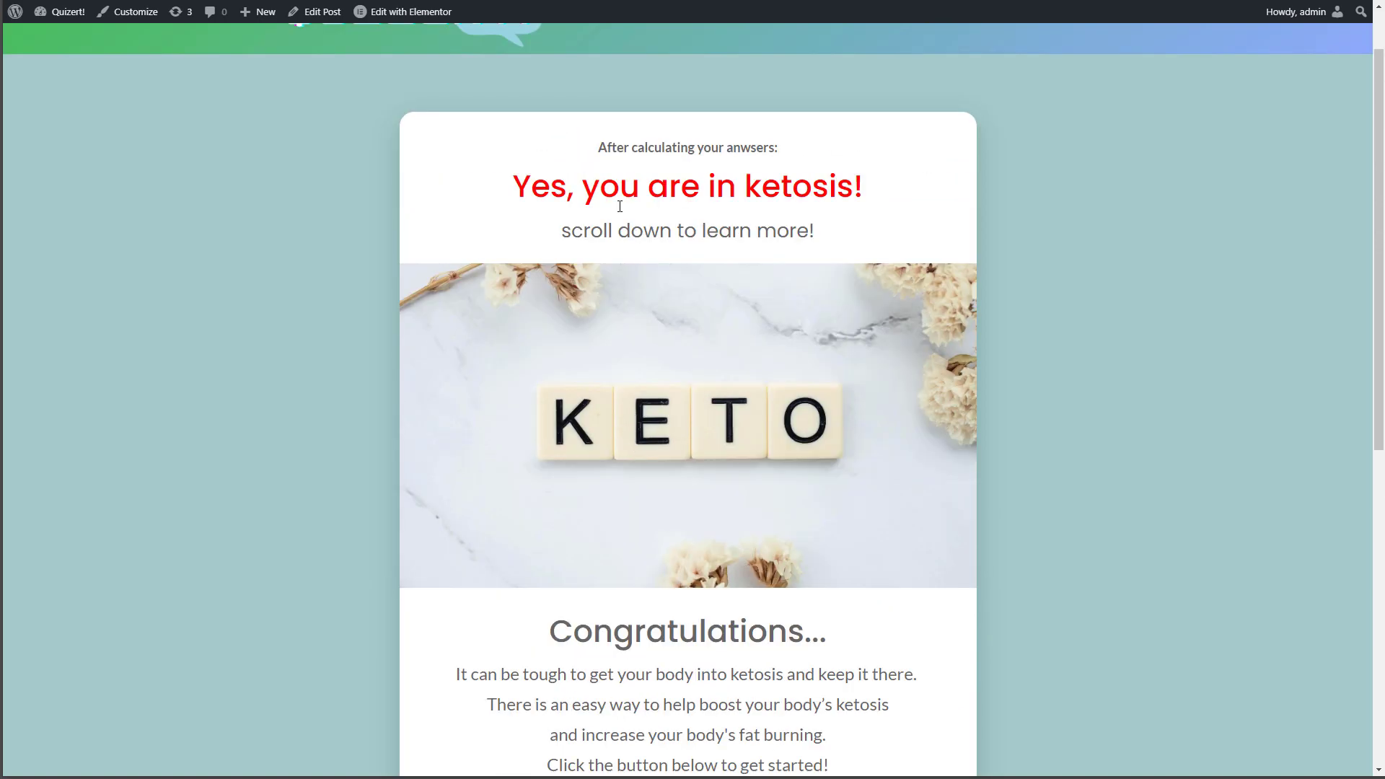
scroll(622, 204, down, 2)
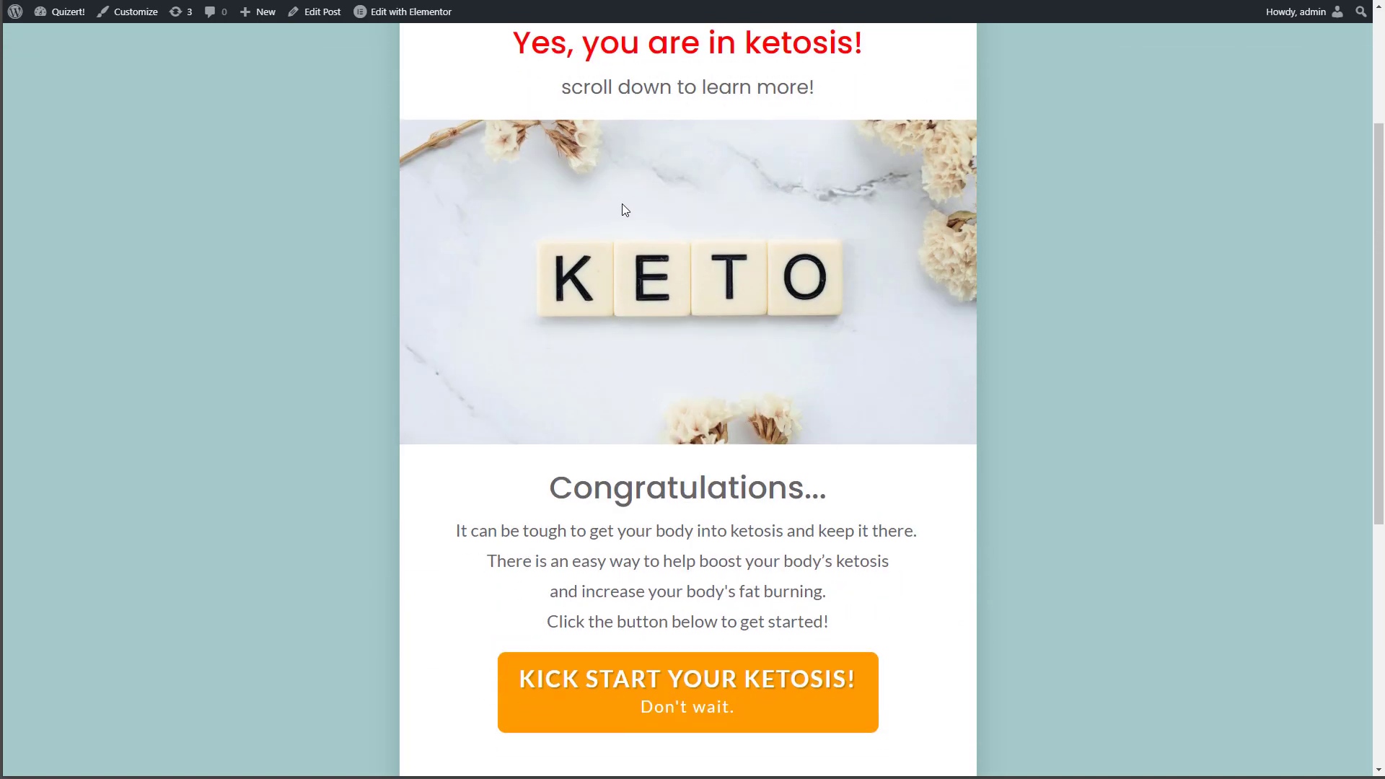
scroll(624, 204, up, 2)
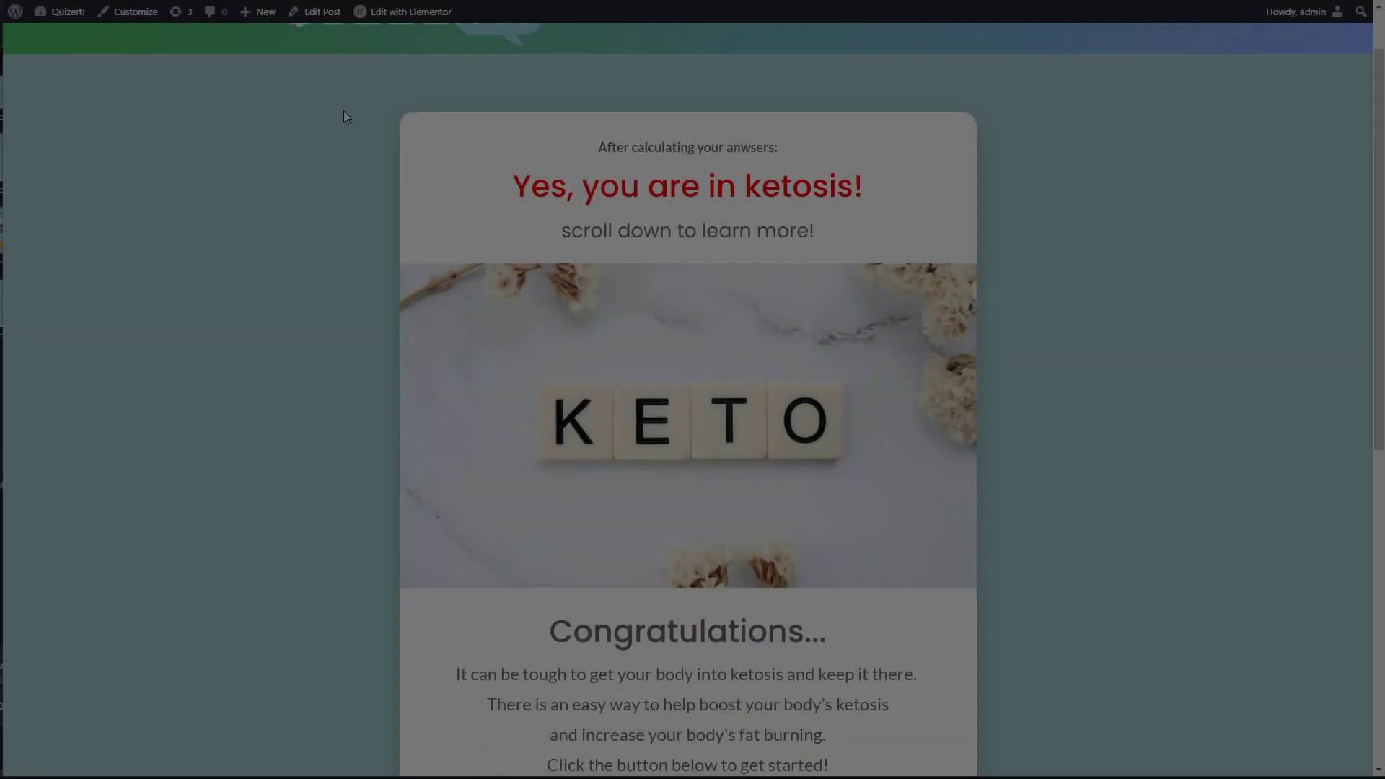
scroll(342, 112, down, 4)
scroll(317, 168, up, 2)
scroll(314, 166, down, 1)
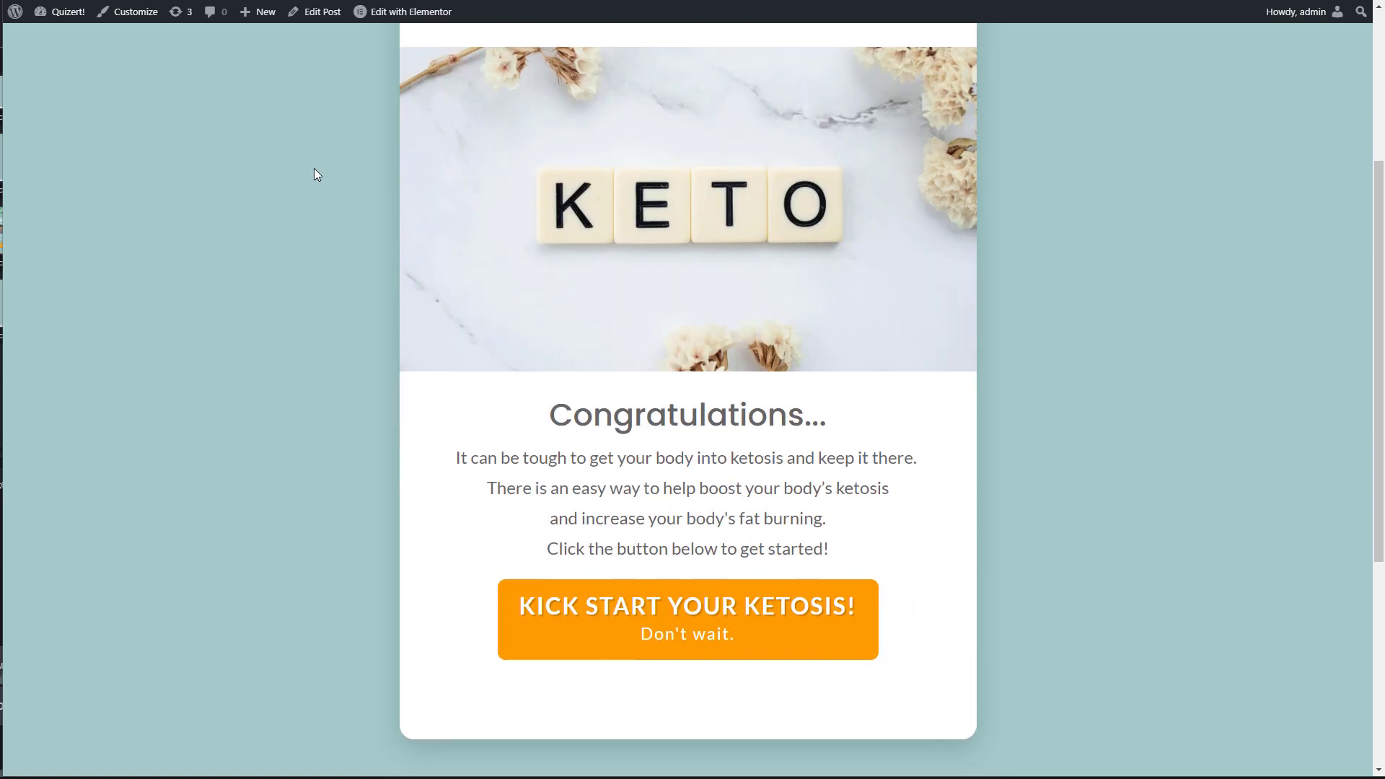
scroll(314, 167, up, 4)
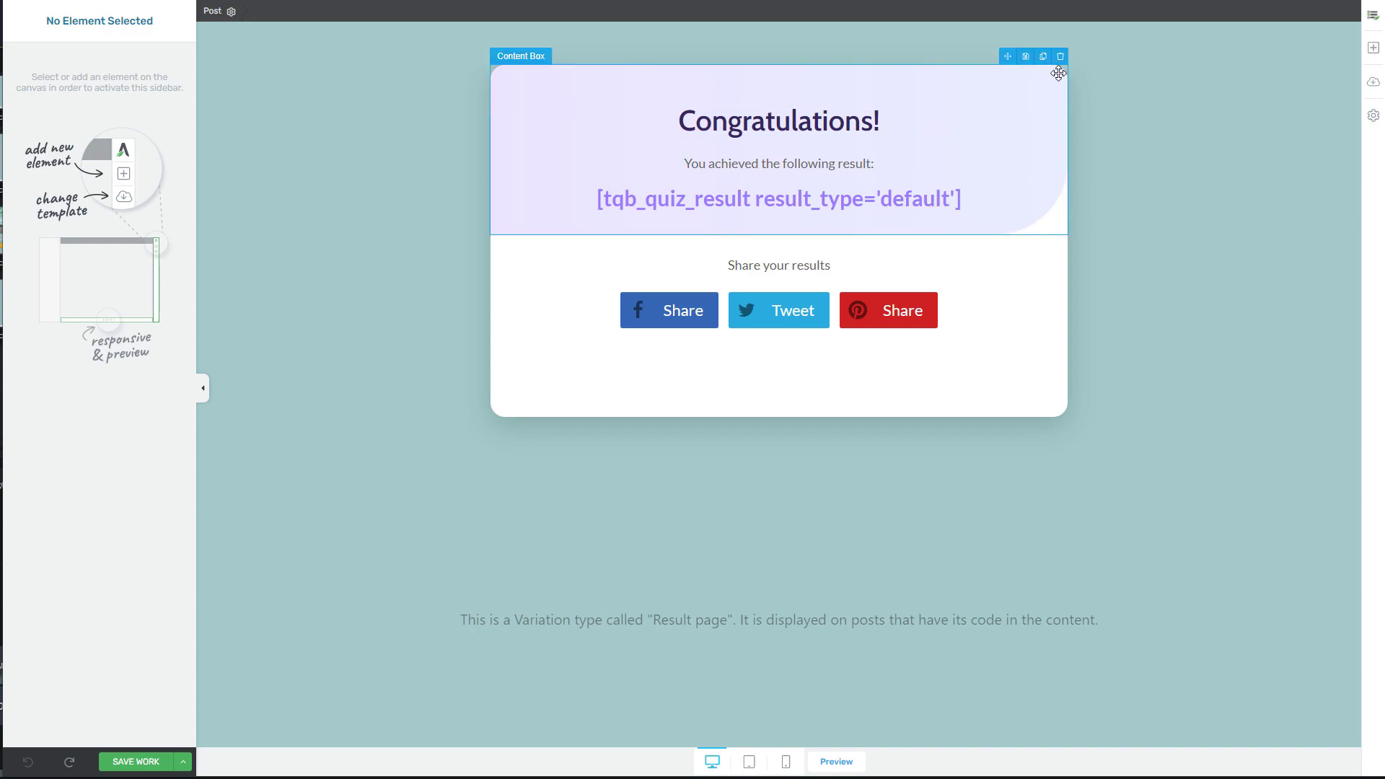
Delete the "Congratulations!" content box from the dummy quiz results page and replace the "Share your results" text with "Based on your anwsers...".
click(1061, 58)
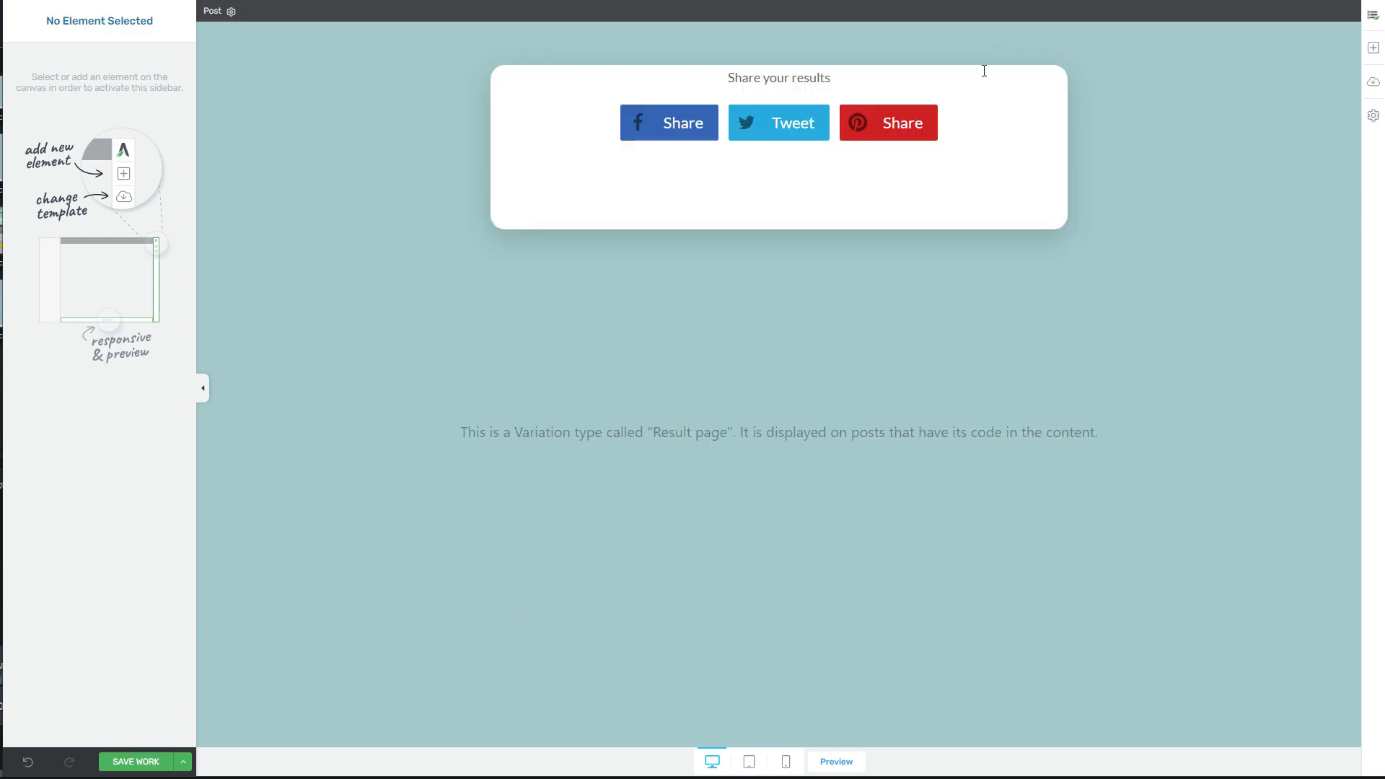
drag(858, 77, 717, 76)
text(Based on your anwsers...)
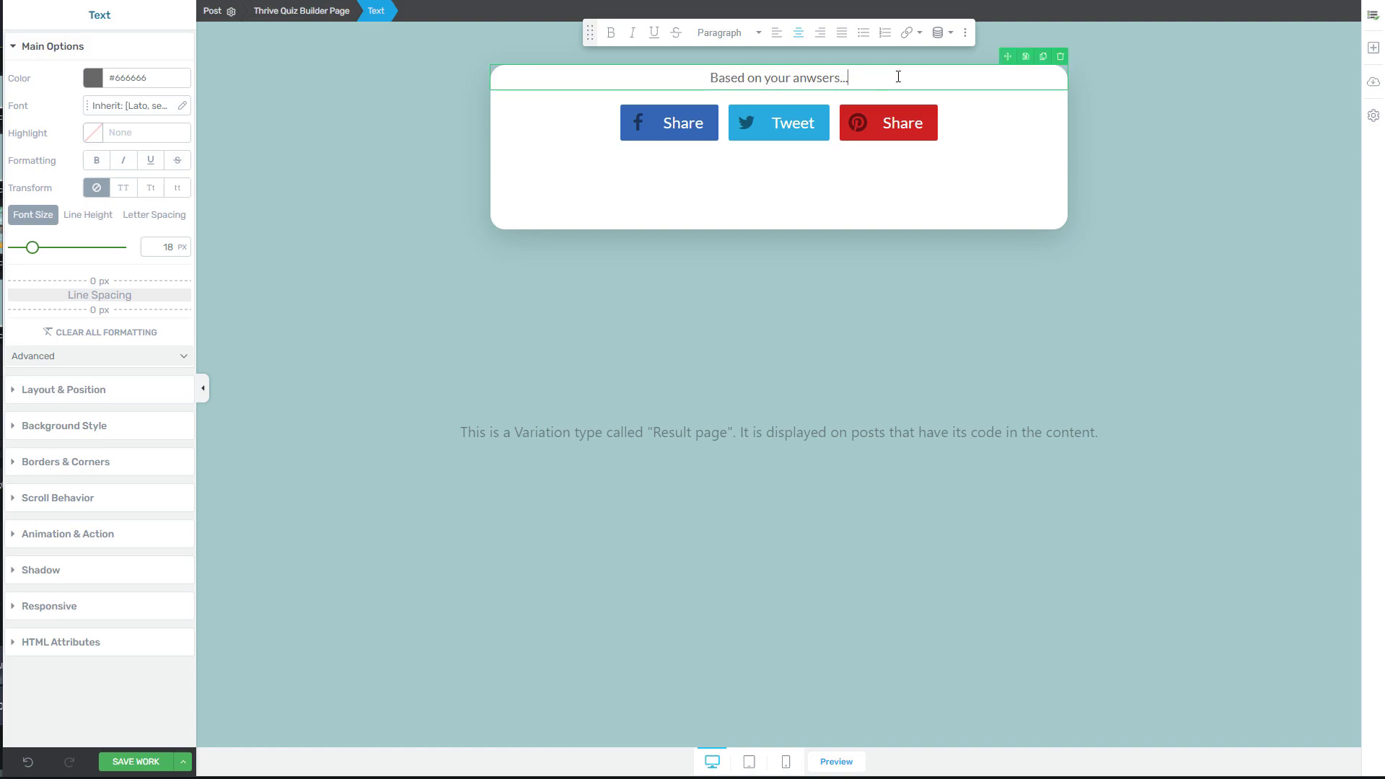
Add a blank line above the "Based on your anwsers..." text and remove the surplus empty line below it.
click(711, 78)
key(Return)
key(Return)
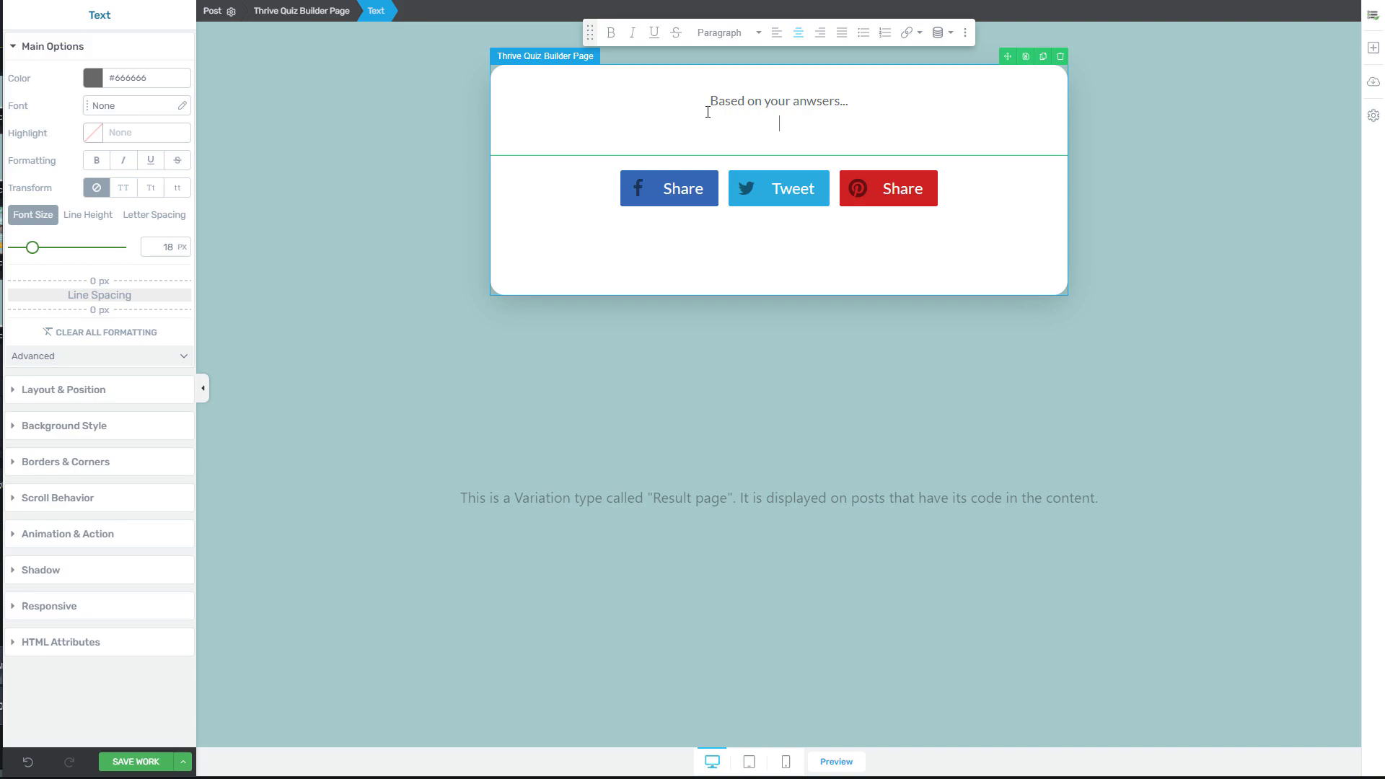
key(BackSpace)
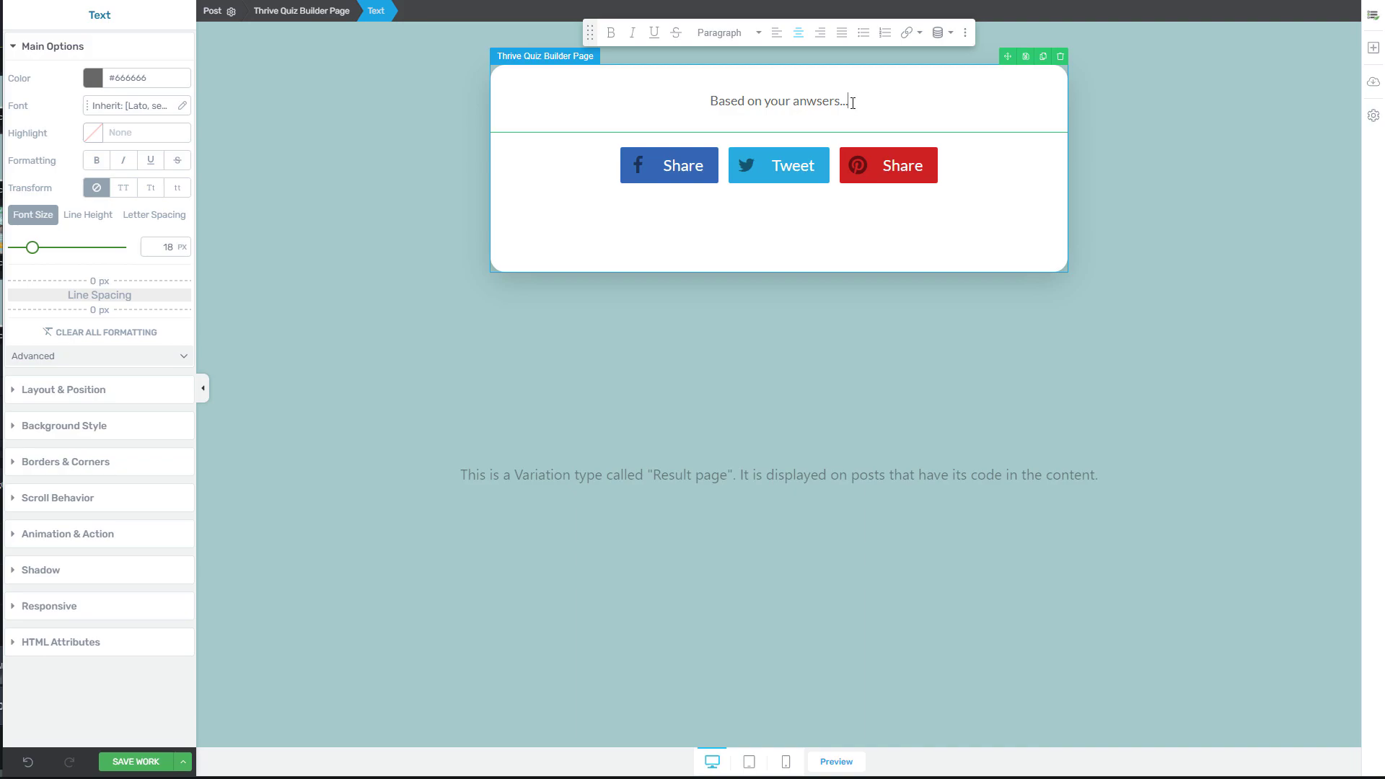
drag(856, 103, 706, 101)
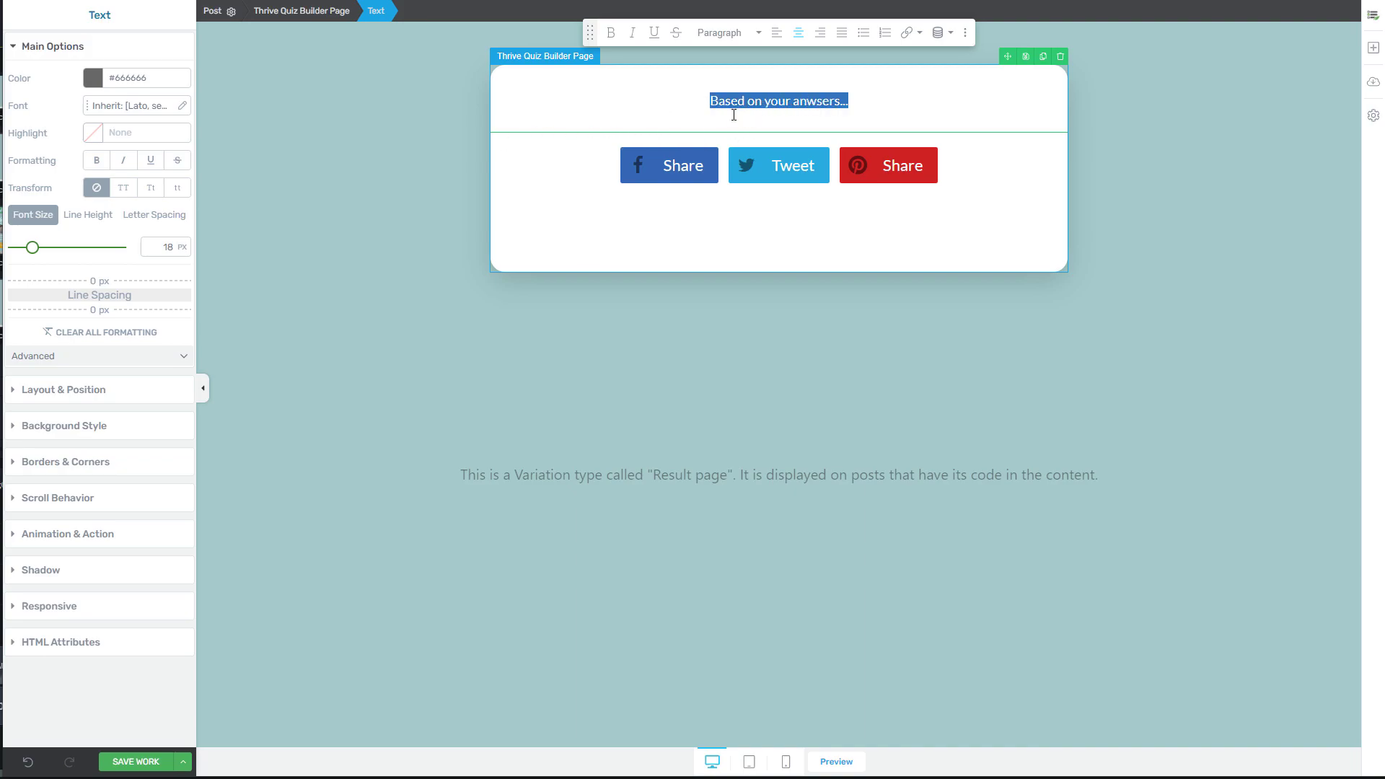
click(863, 113)
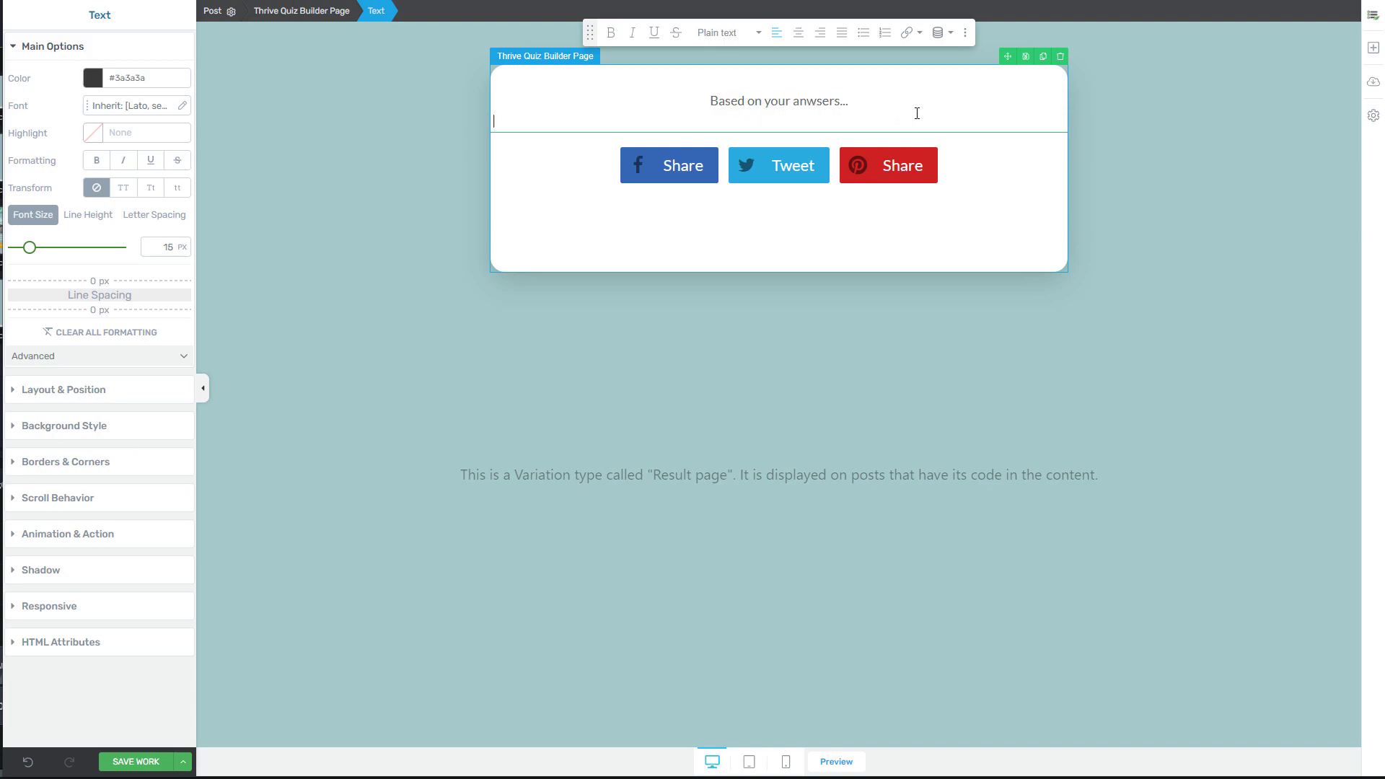
drag(855, 103, 710, 103)
click(868, 106)
click(989, 186)
Set the font of the "Based on your anwsers..." text to the Google font Poppins.
drag(857, 102, 713, 100)
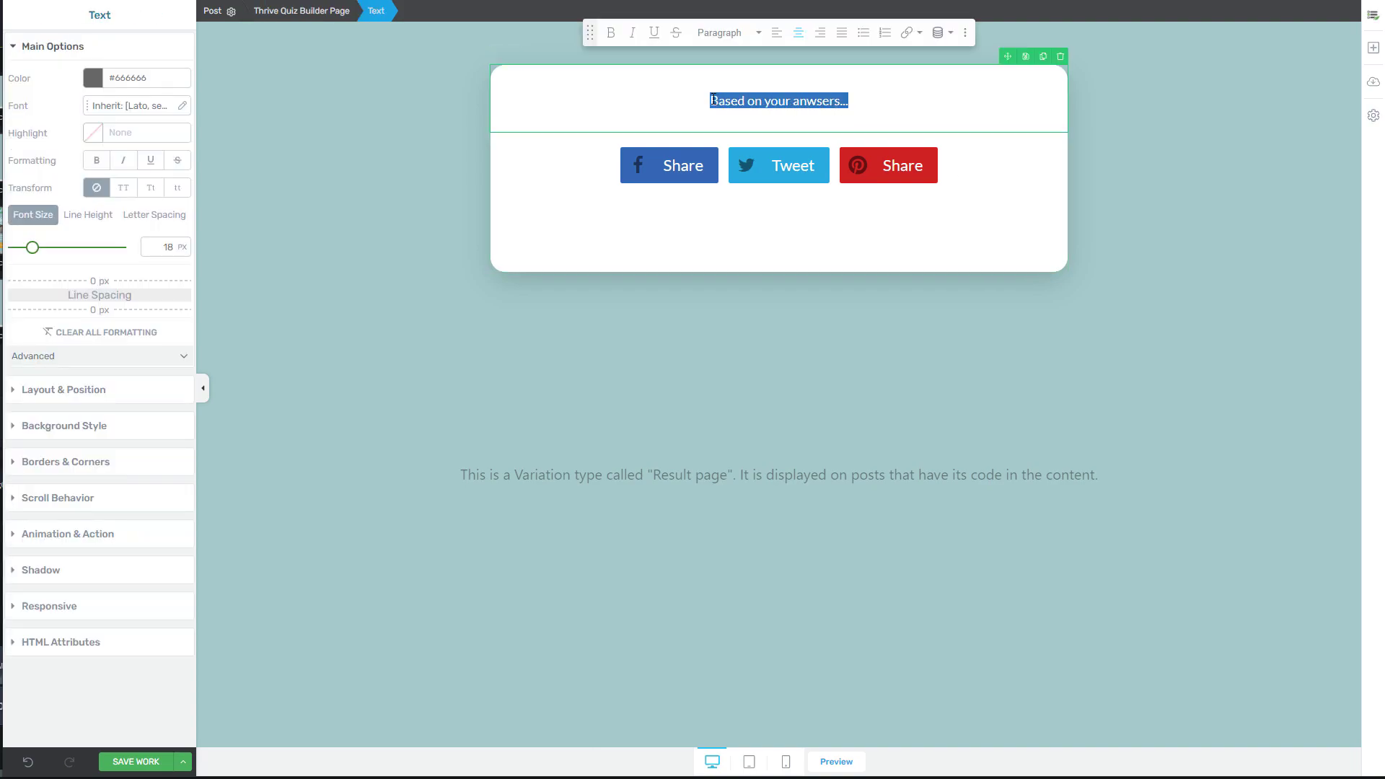
click(134, 107)
click(91, 156)
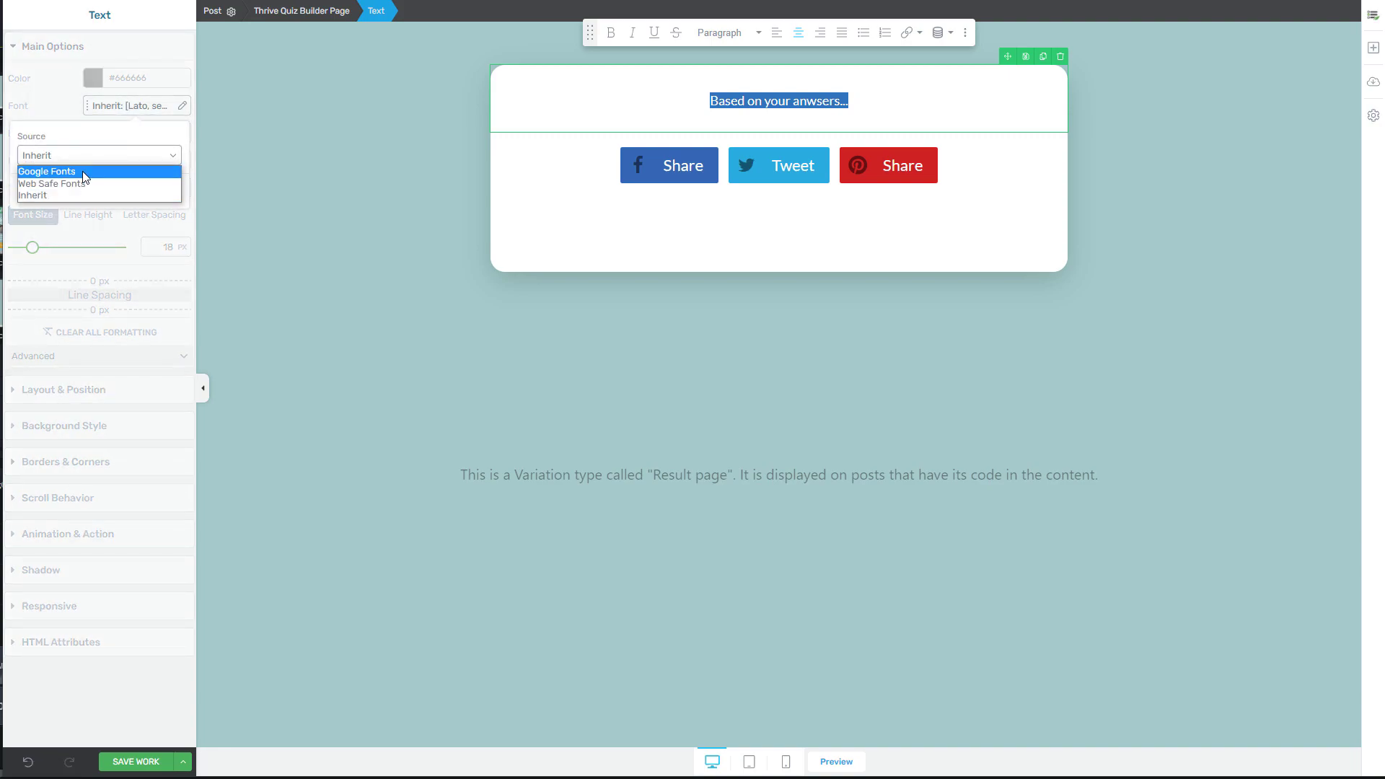
click(84, 175)
click(86, 199)
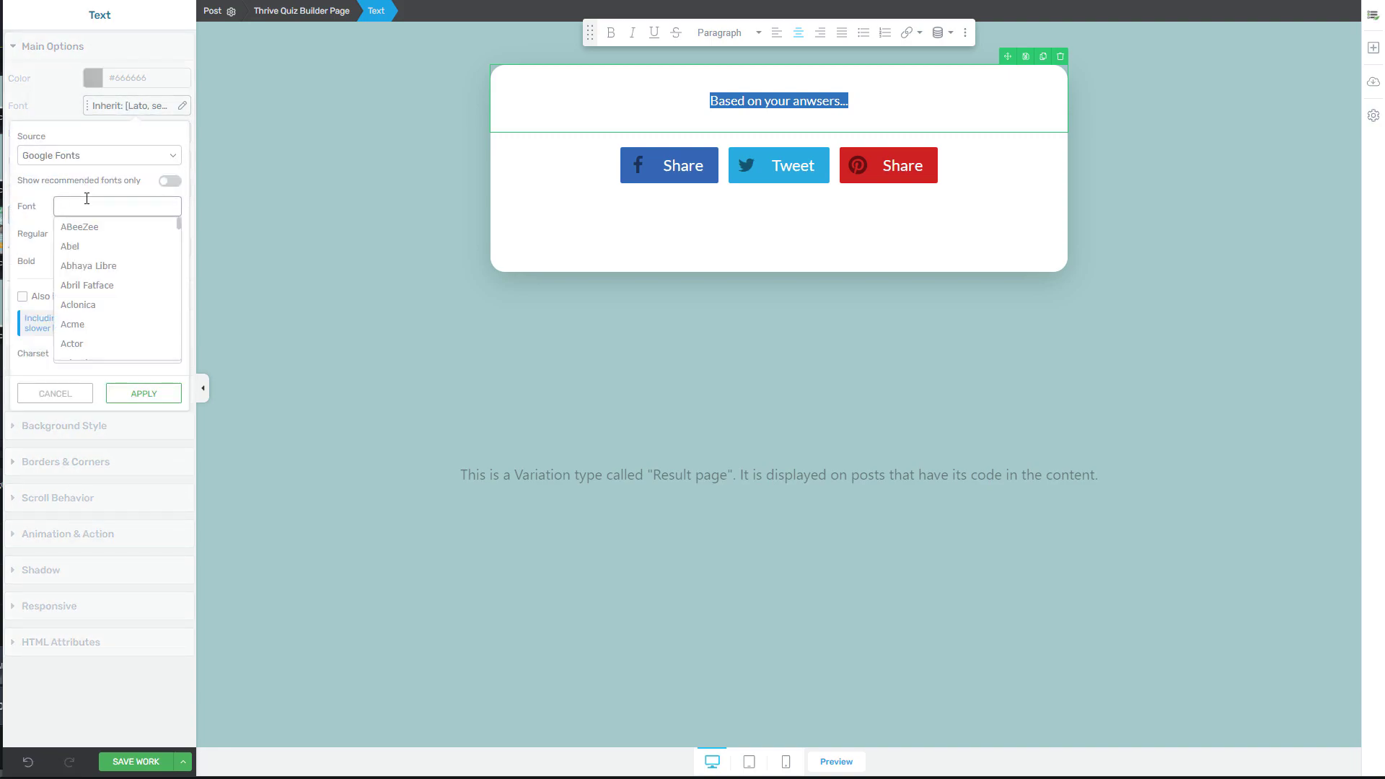
text(poppins)
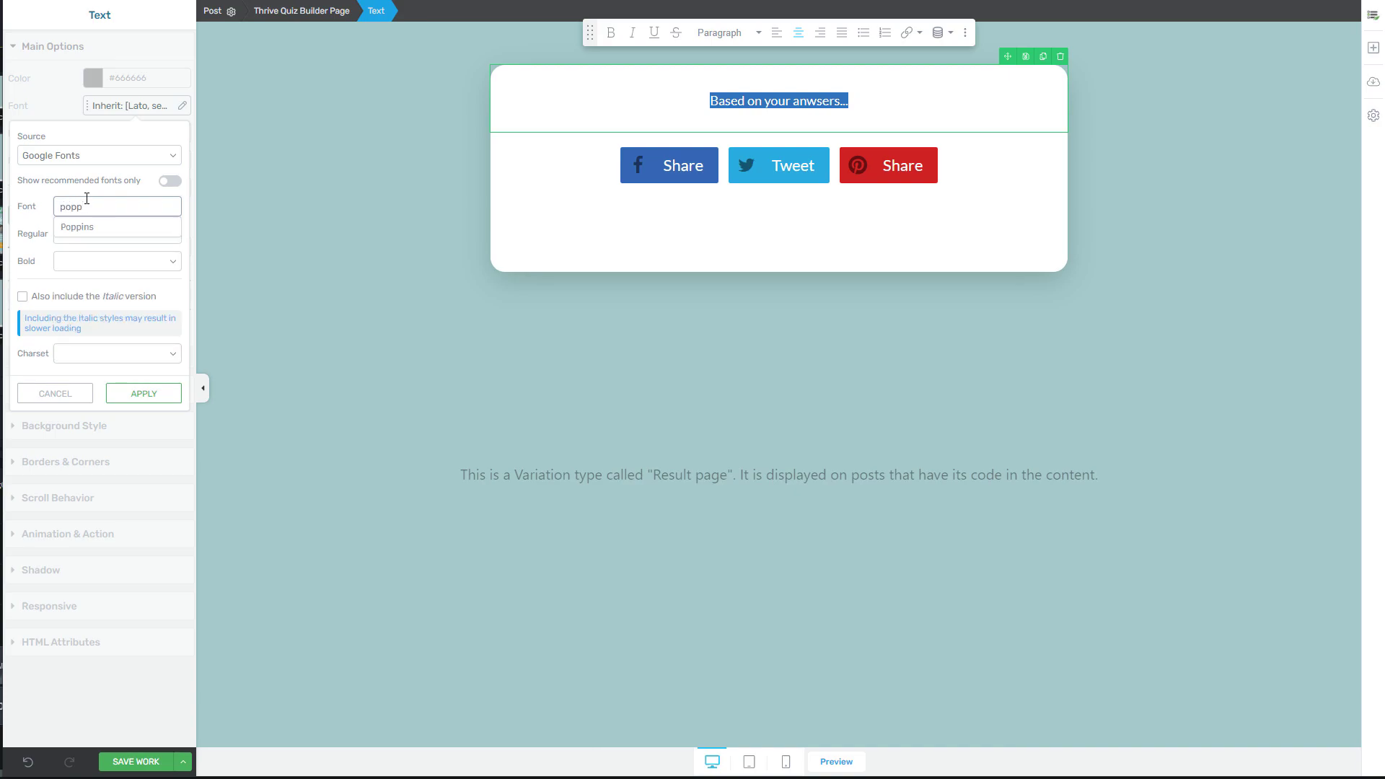
click(81, 228)
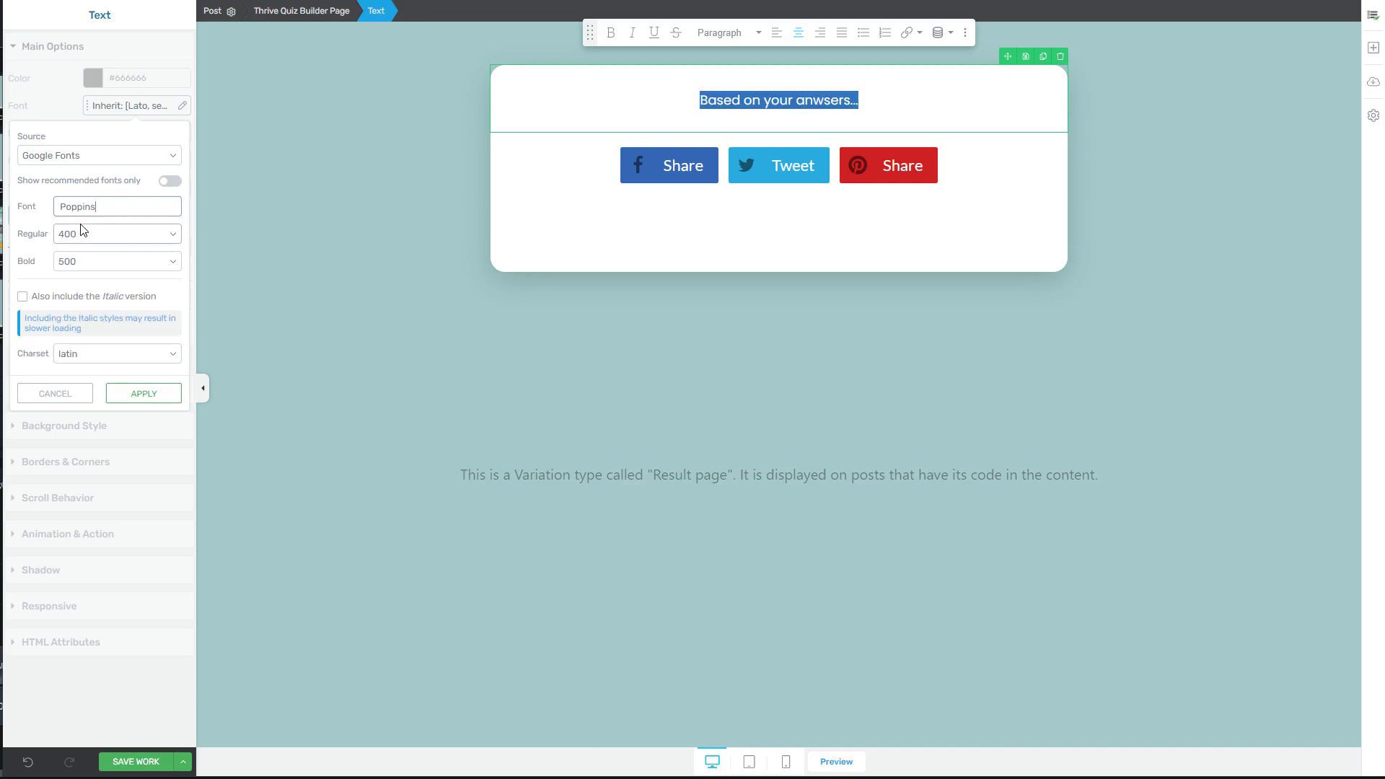
click(146, 395)
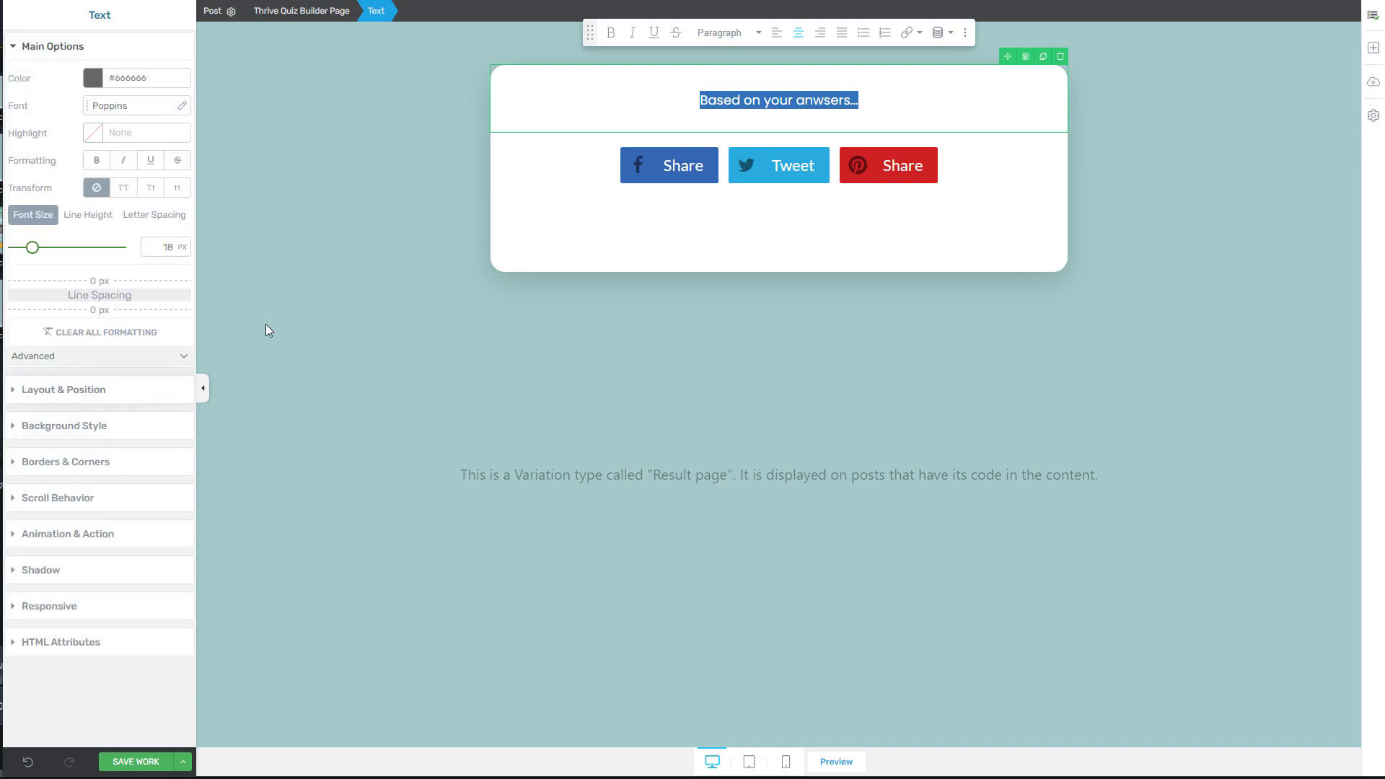
Make the "Based on your anwsers..." text bold and size it to 27 px, using the ketosis results page as reference.
click(100, 163)
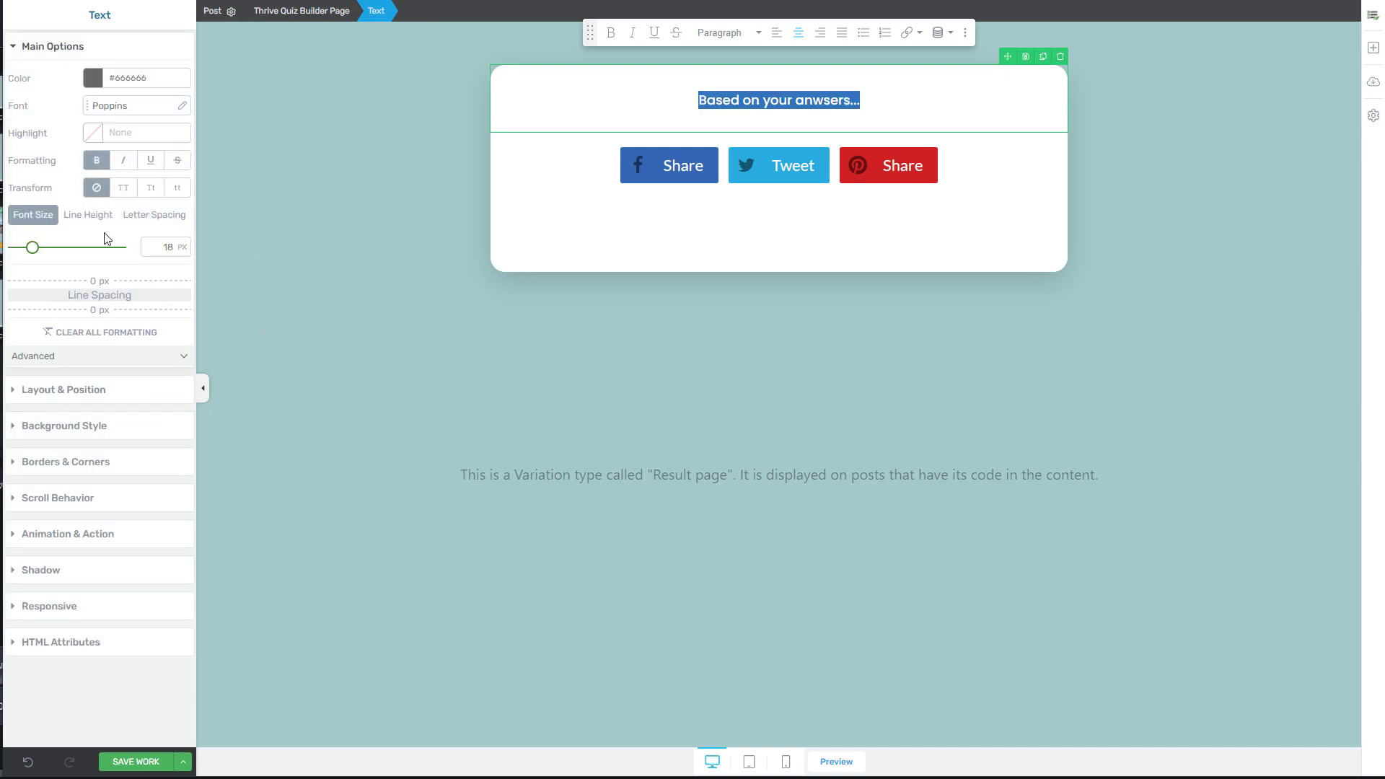
drag(32, 247, 60, 250)
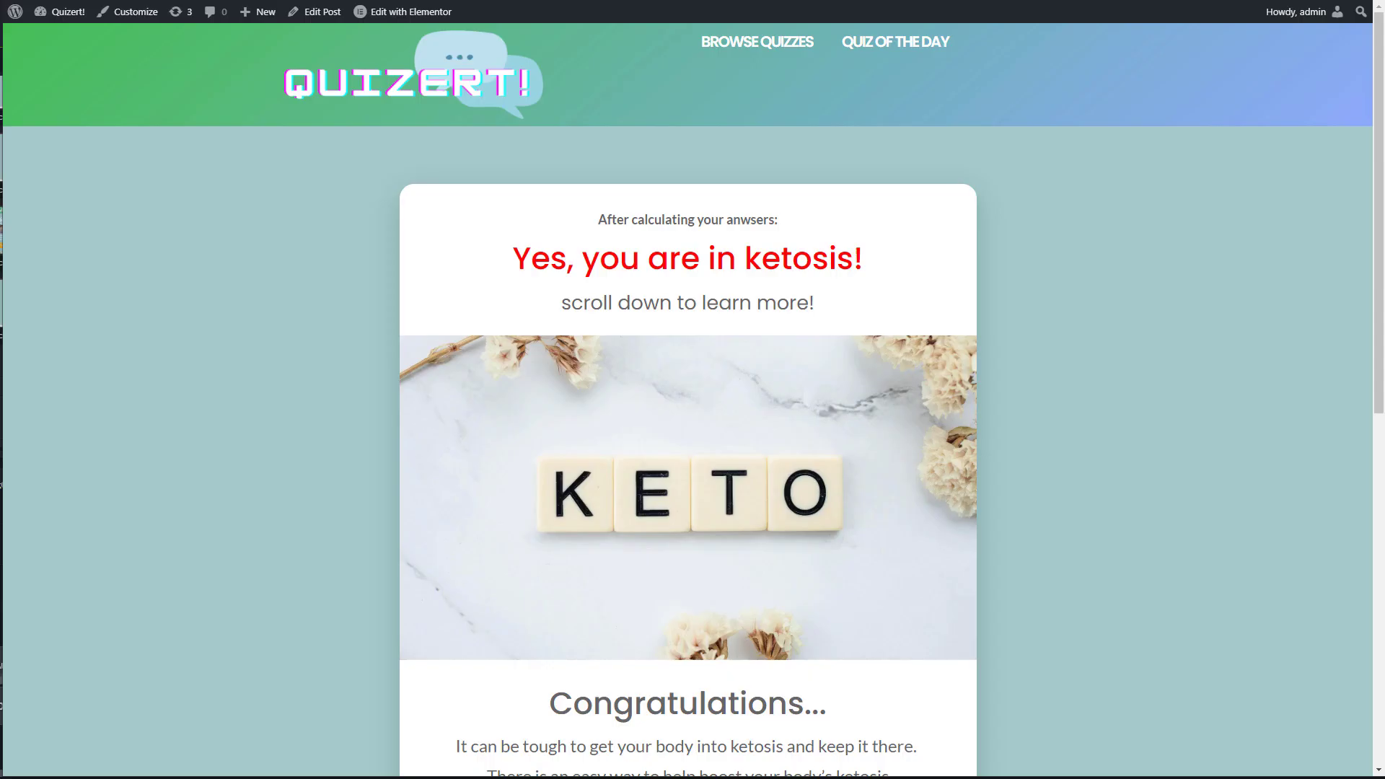
scroll(471, 296, down, 2)
scroll(470, 296, up, 2)
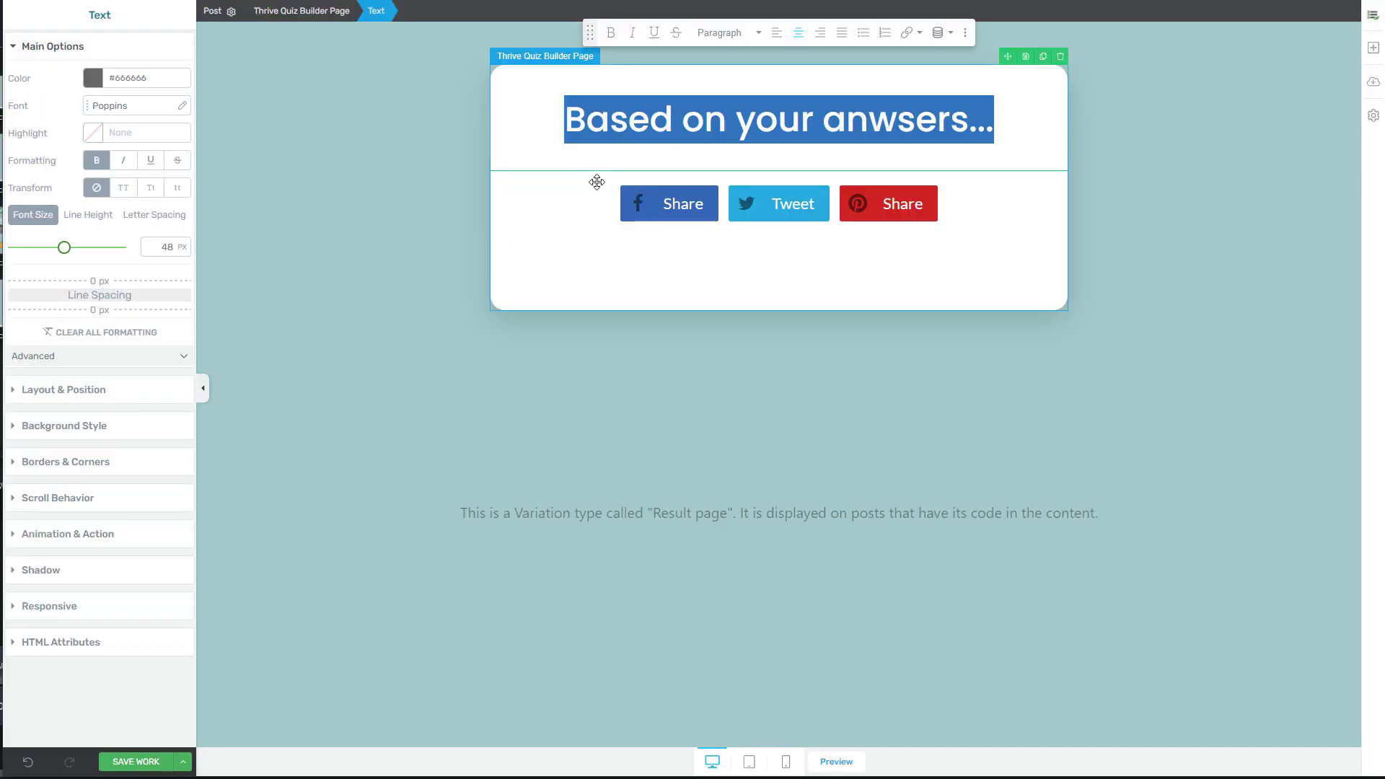
drag(64, 254, 42, 247)
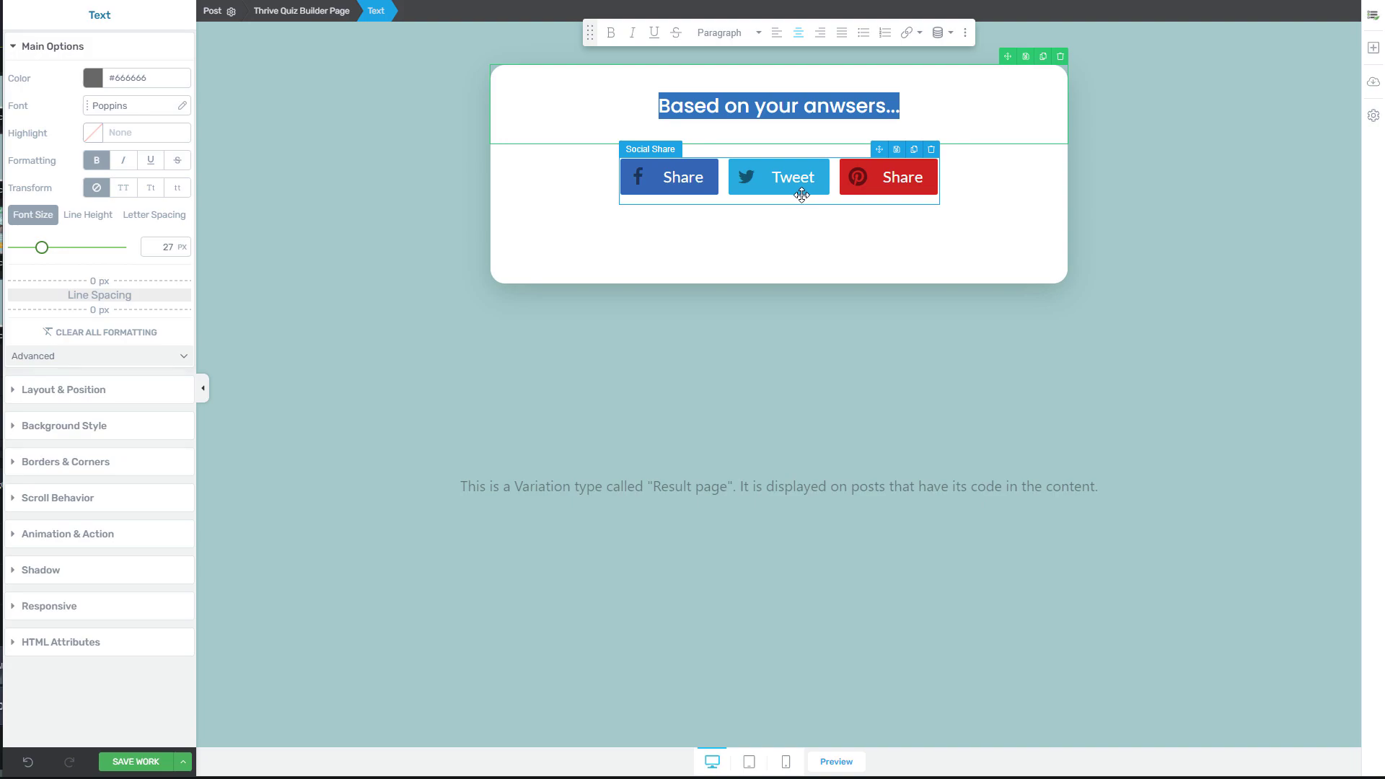
Replace the social share buttons with a text element containing the shortcode [tqb_quiz_result result_type='default'].
click(989, 186)
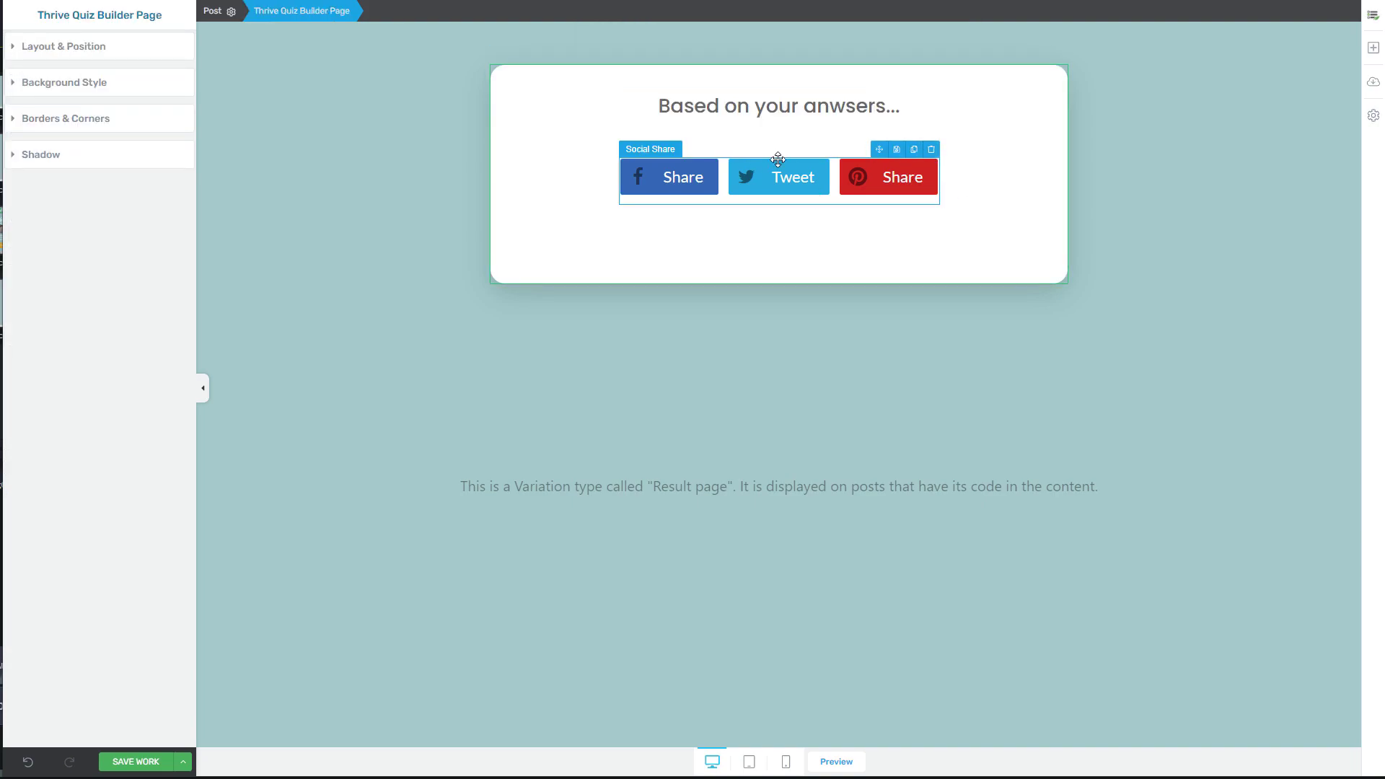
click(931, 150)
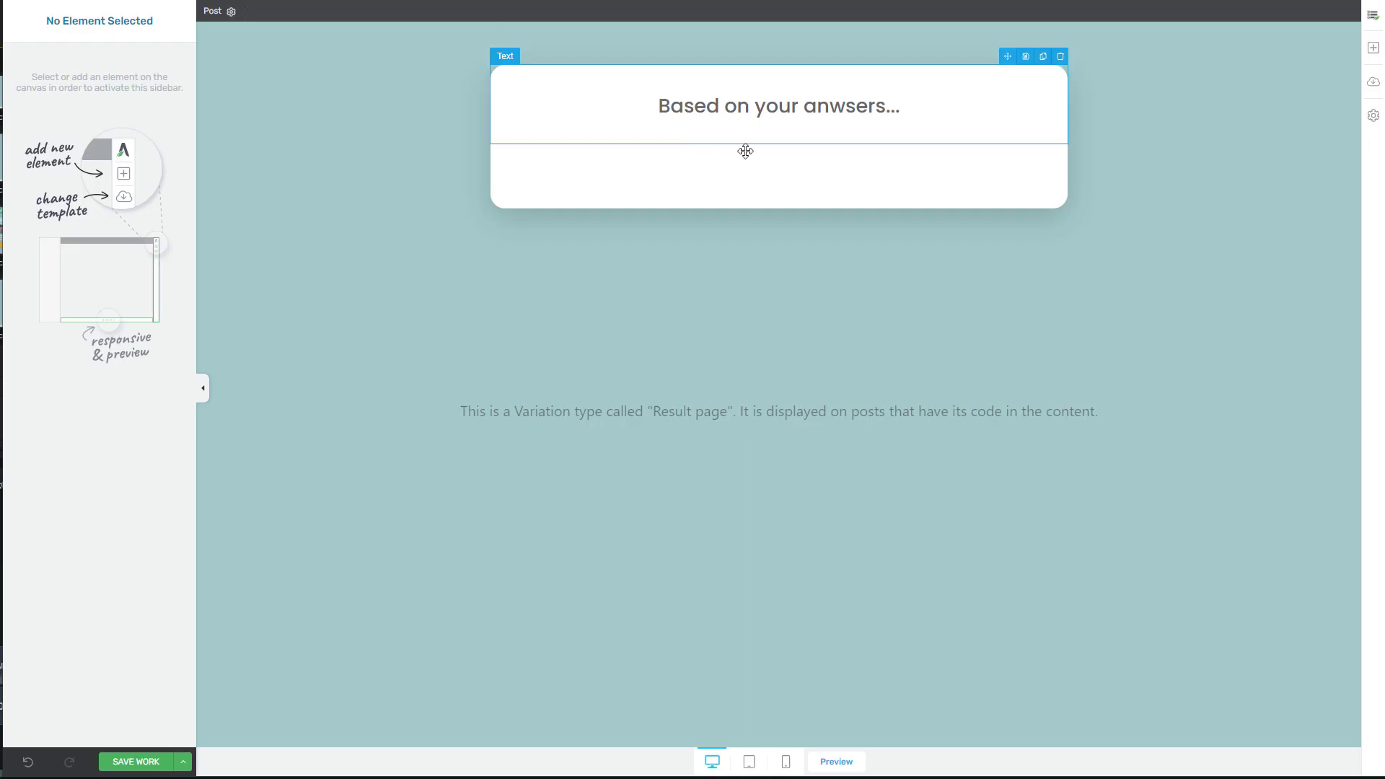
click(1369, 57)
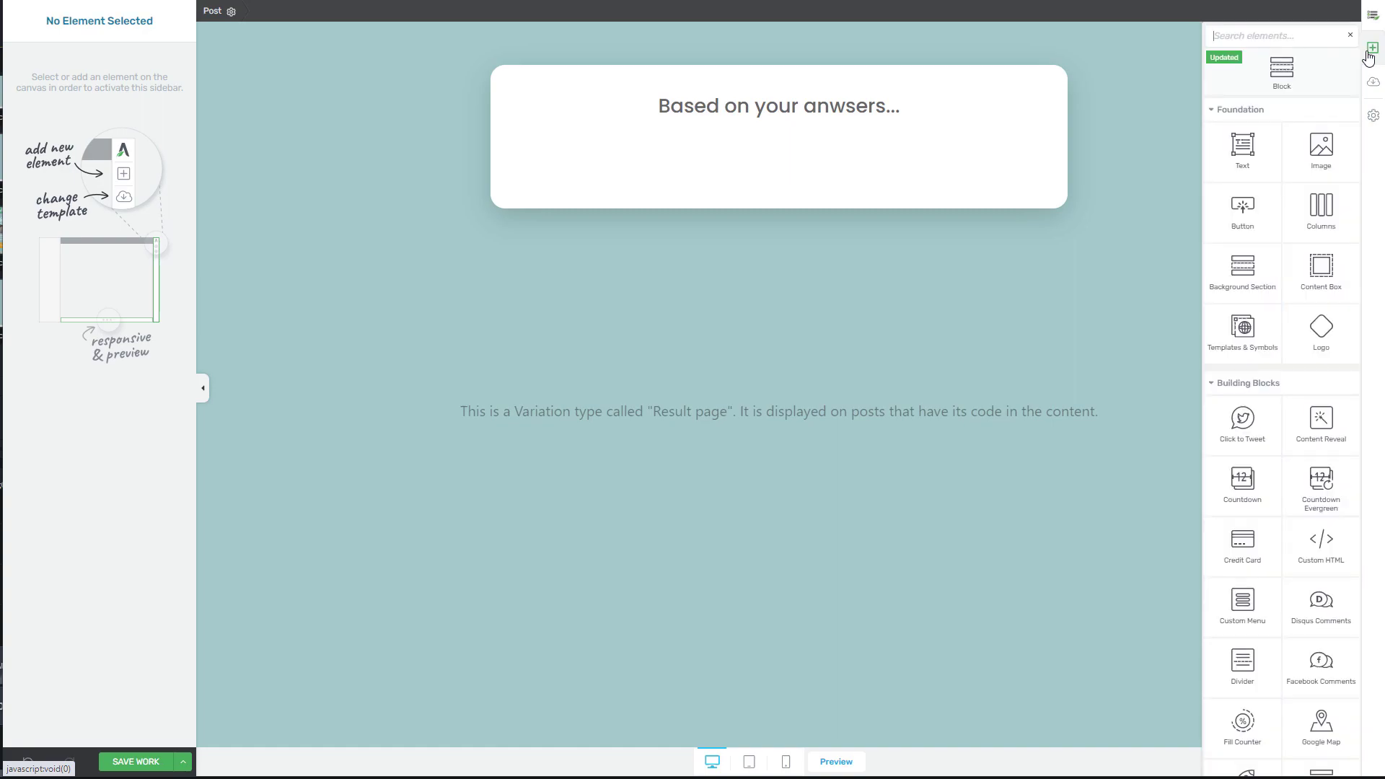
mouse_move(1243, 153)
mouse_down()
mouse_move(783, 170)
mouse_move(775, 110)
mouse_up()
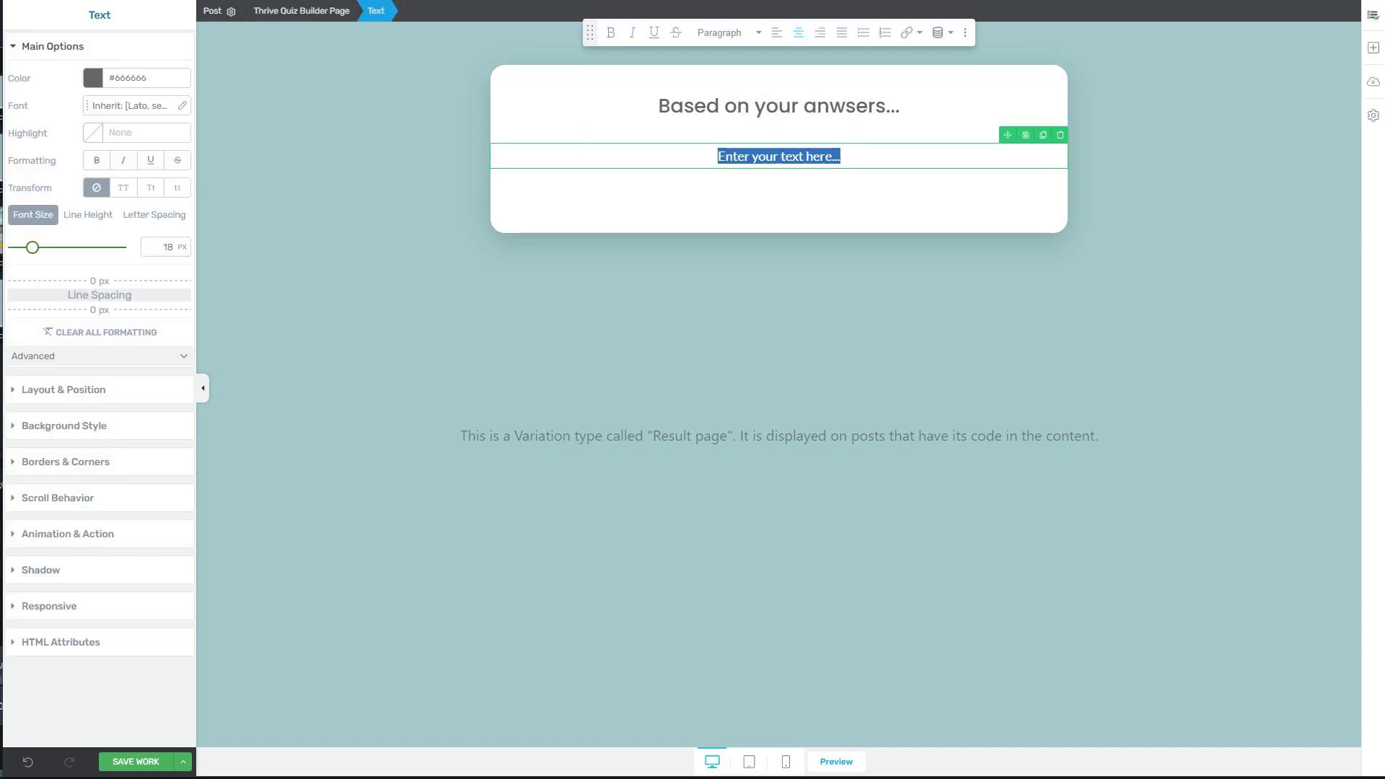
text([tqb_quiz_result result_type='default'])
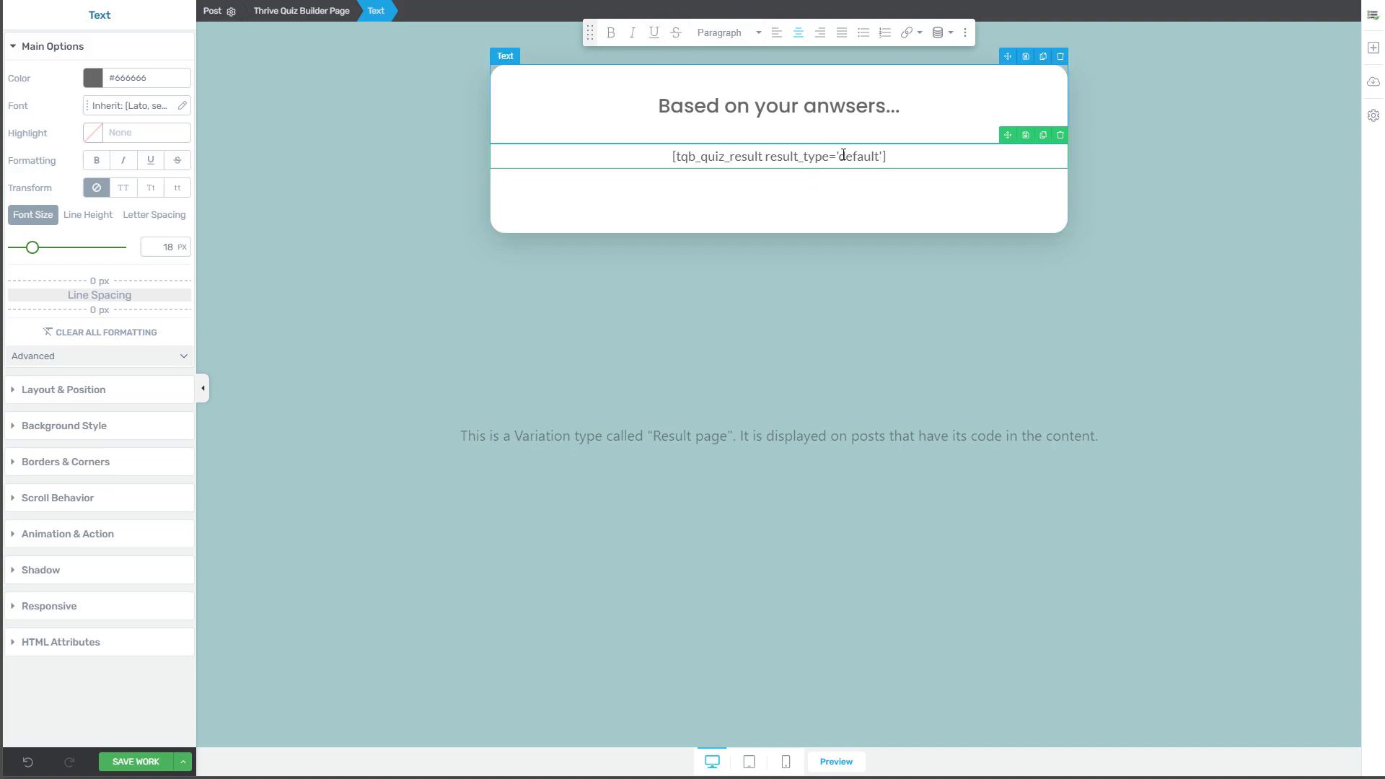
Set the quiz result shortcode text to the Google font Poppins.
drag(892, 157, 672, 156)
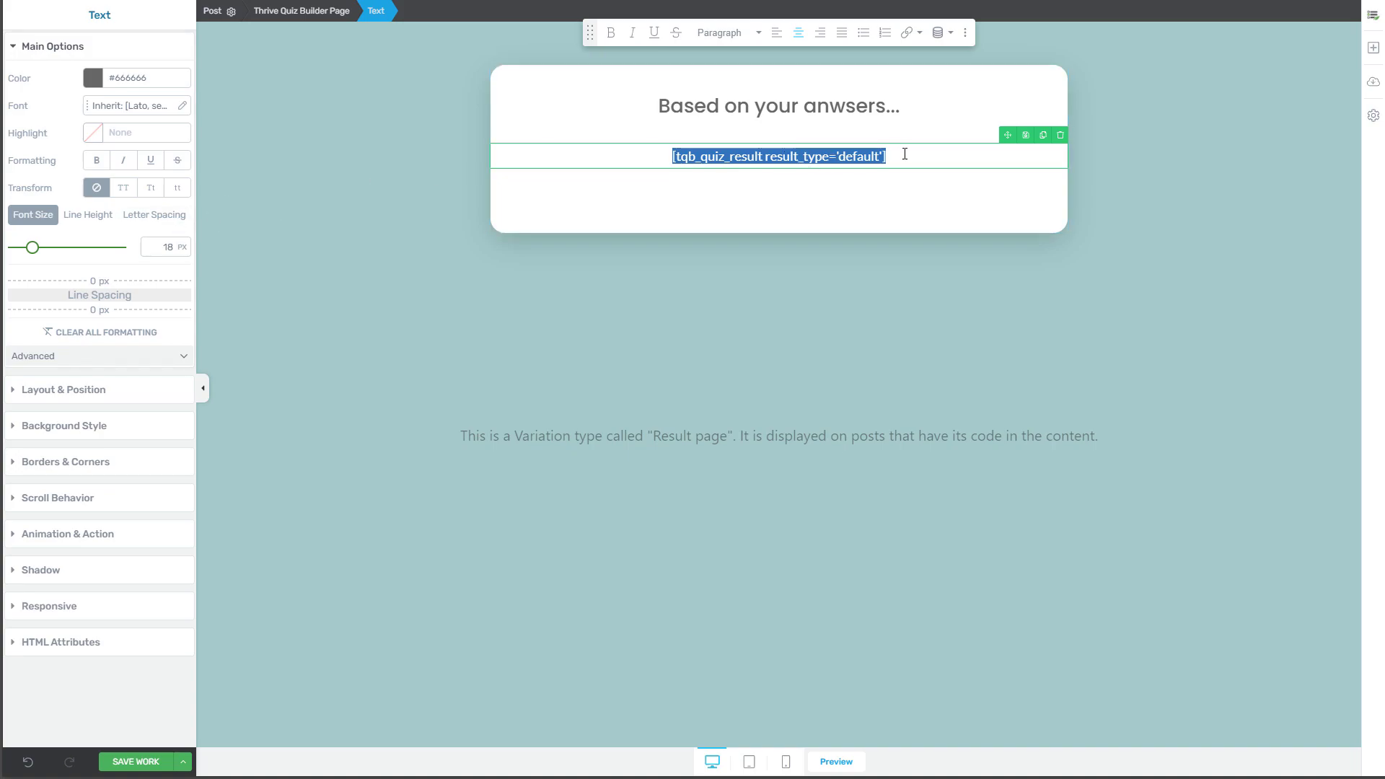
click(887, 176)
click(908, 161)
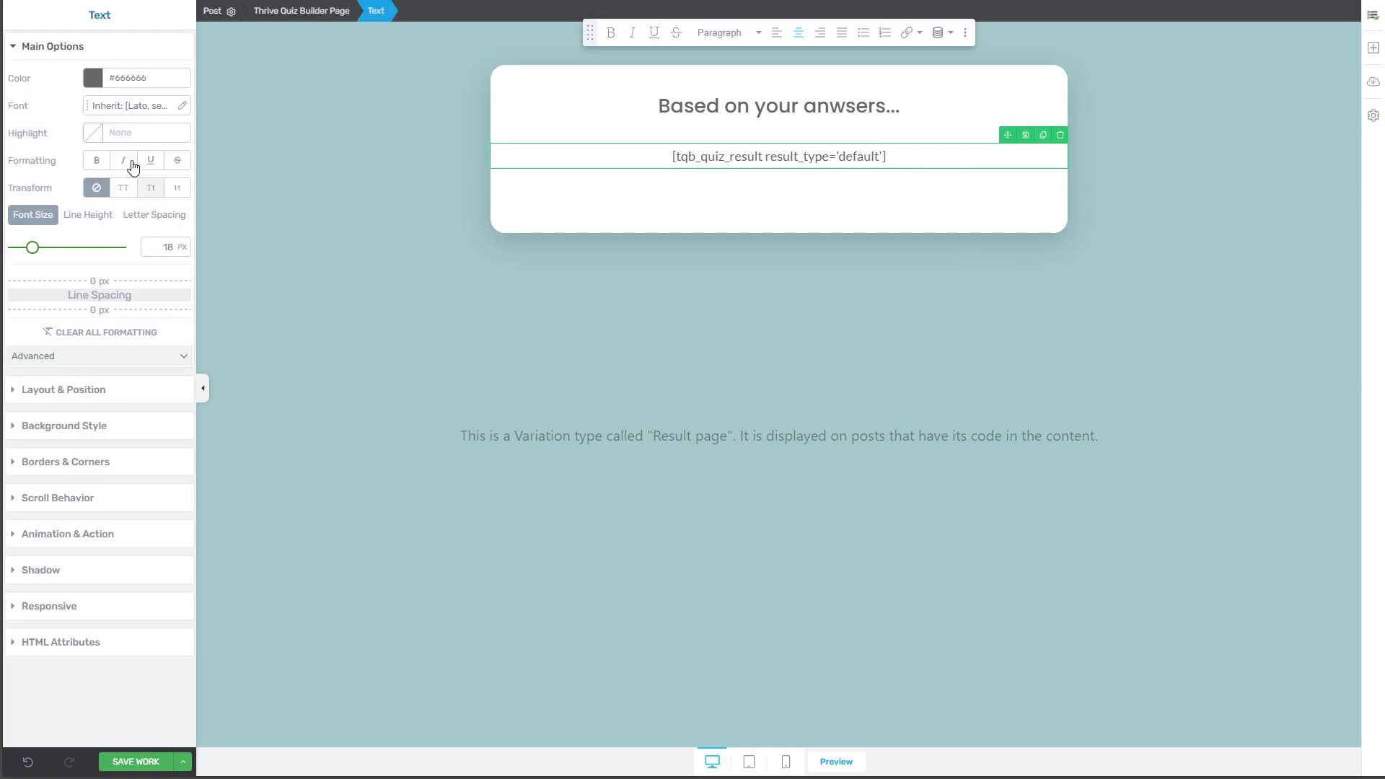
click(164, 106)
click(117, 157)
click(102, 172)
click(97, 206)
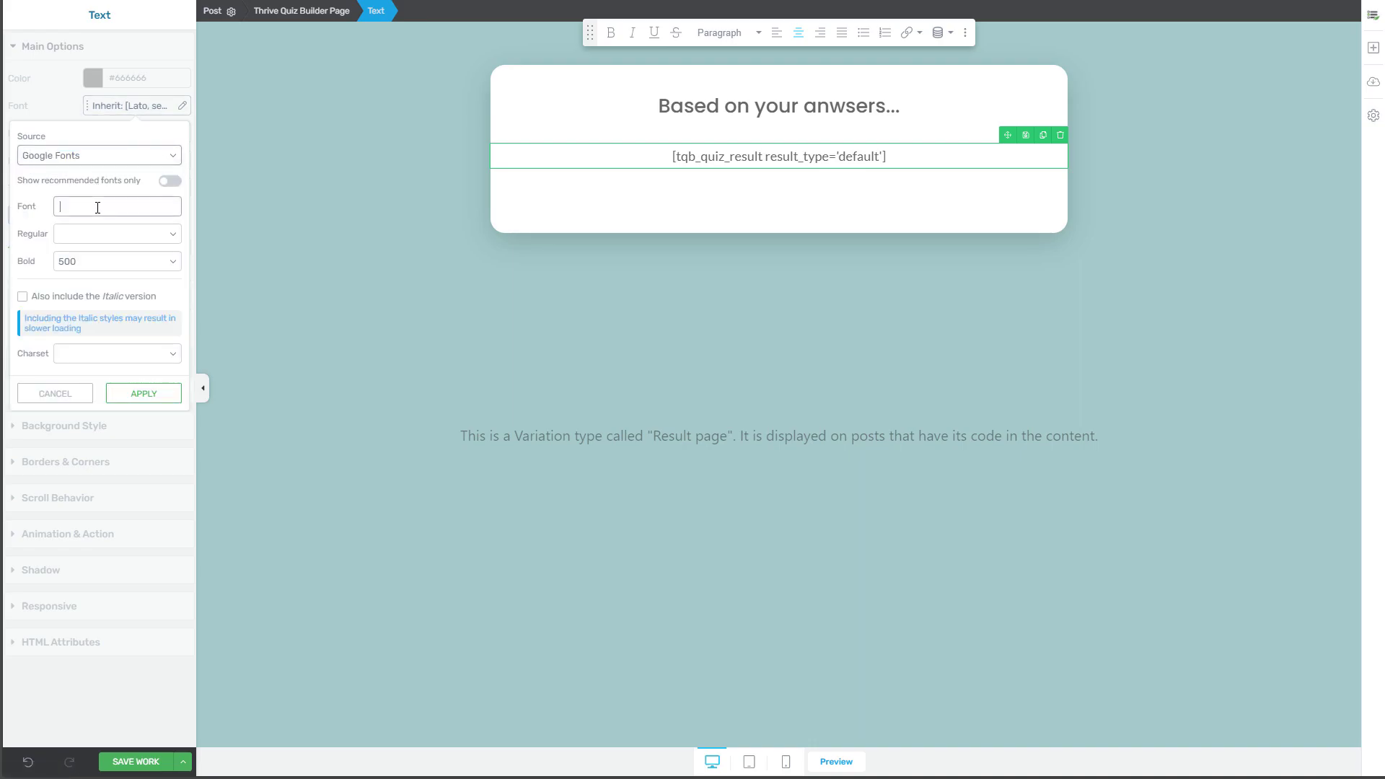
text(Pop)
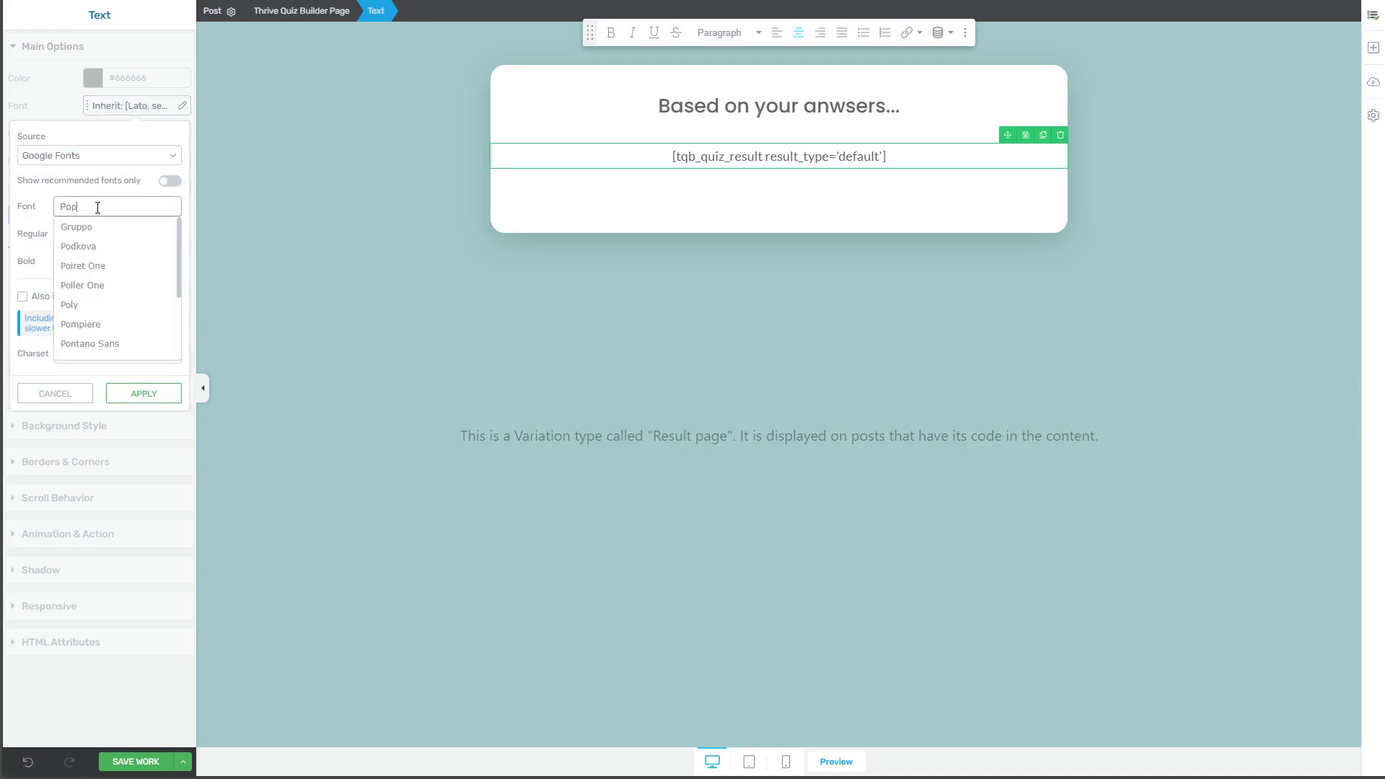
text(p)
click(89, 228)
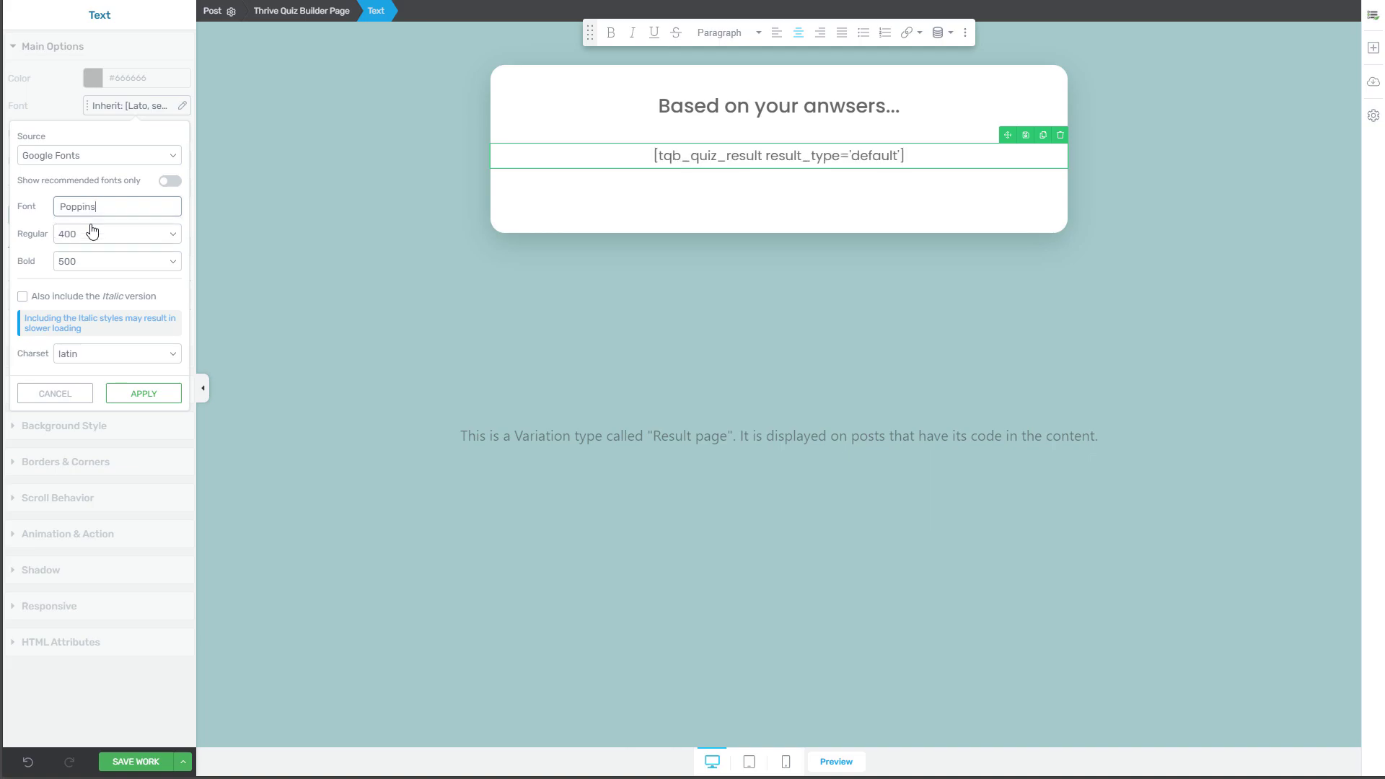
click(146, 395)
Format the quiz result shortcode as bold, 55 px and red (#ff0000), and save the work.
click(97, 165)
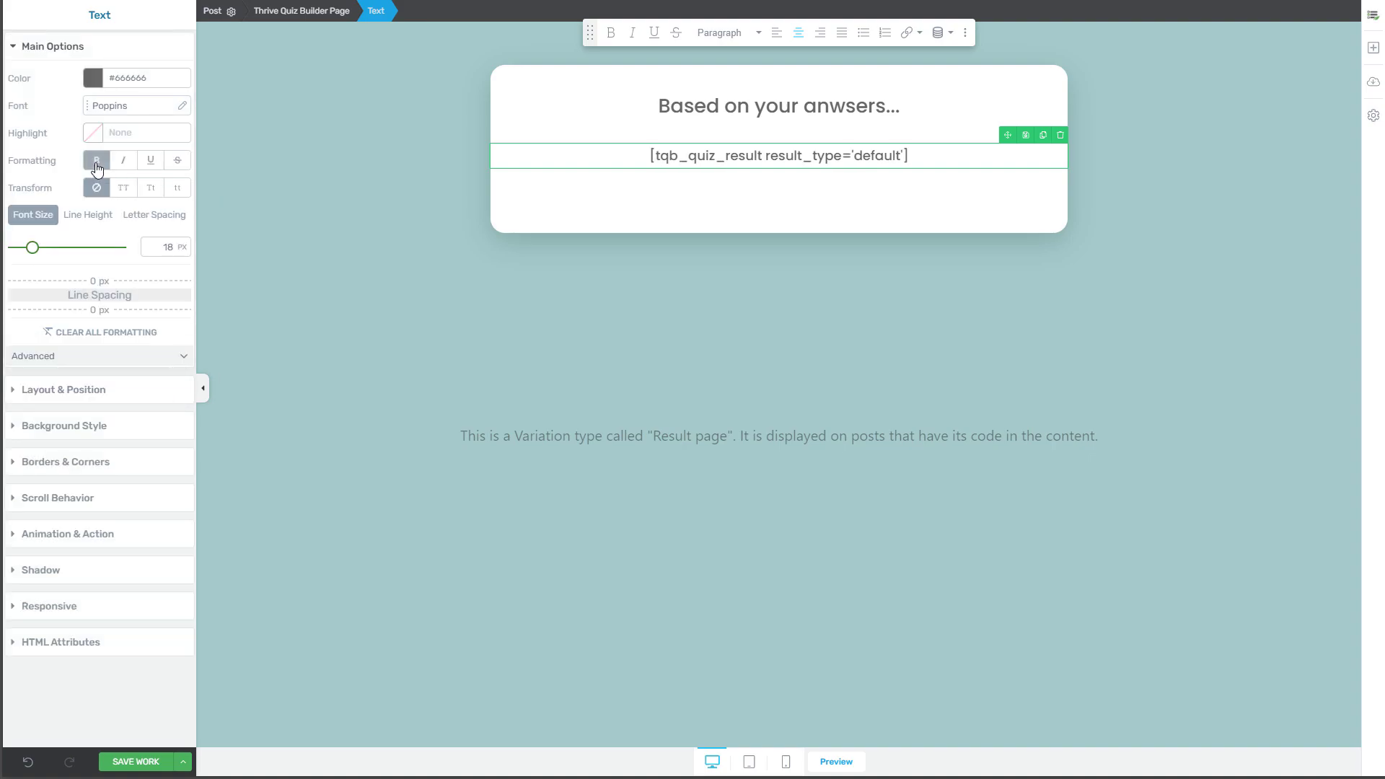
drag(33, 248, 73, 251)
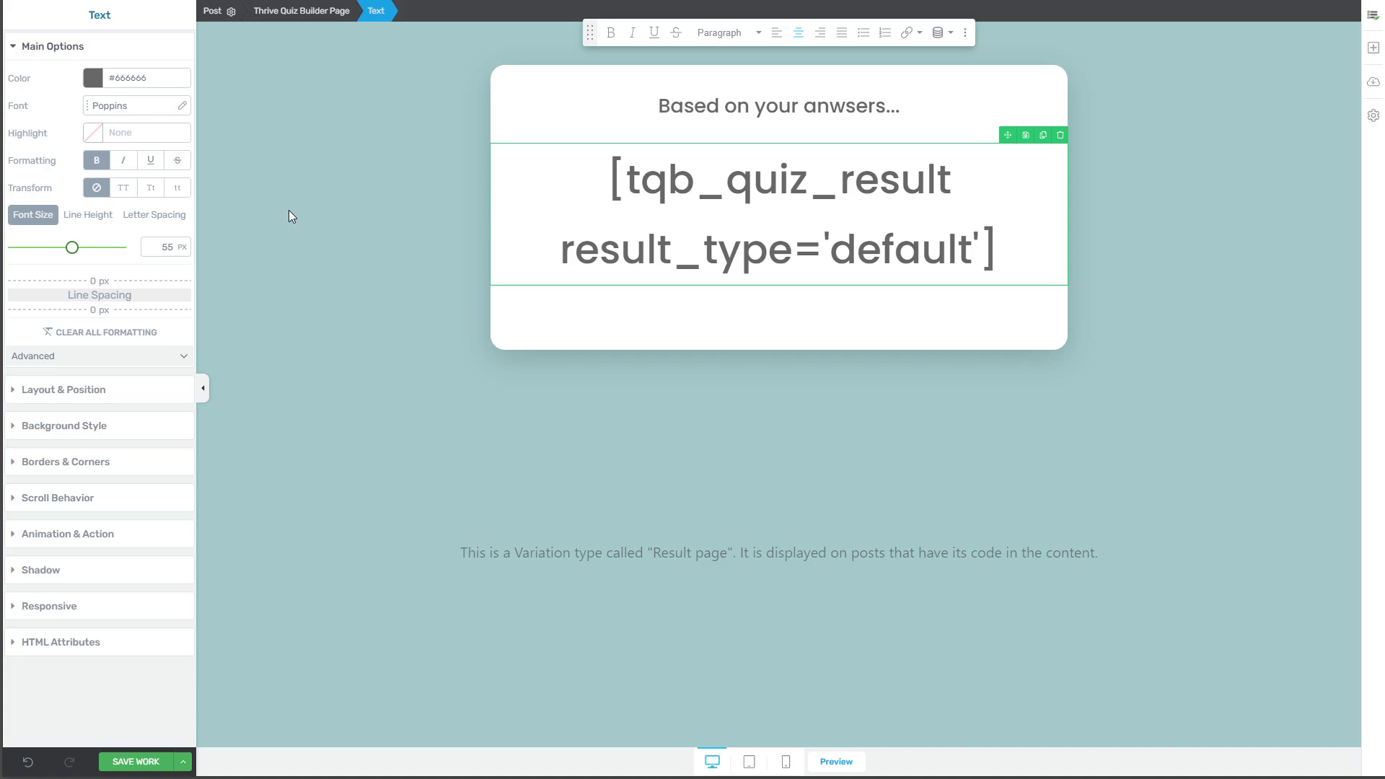
click(93, 78)
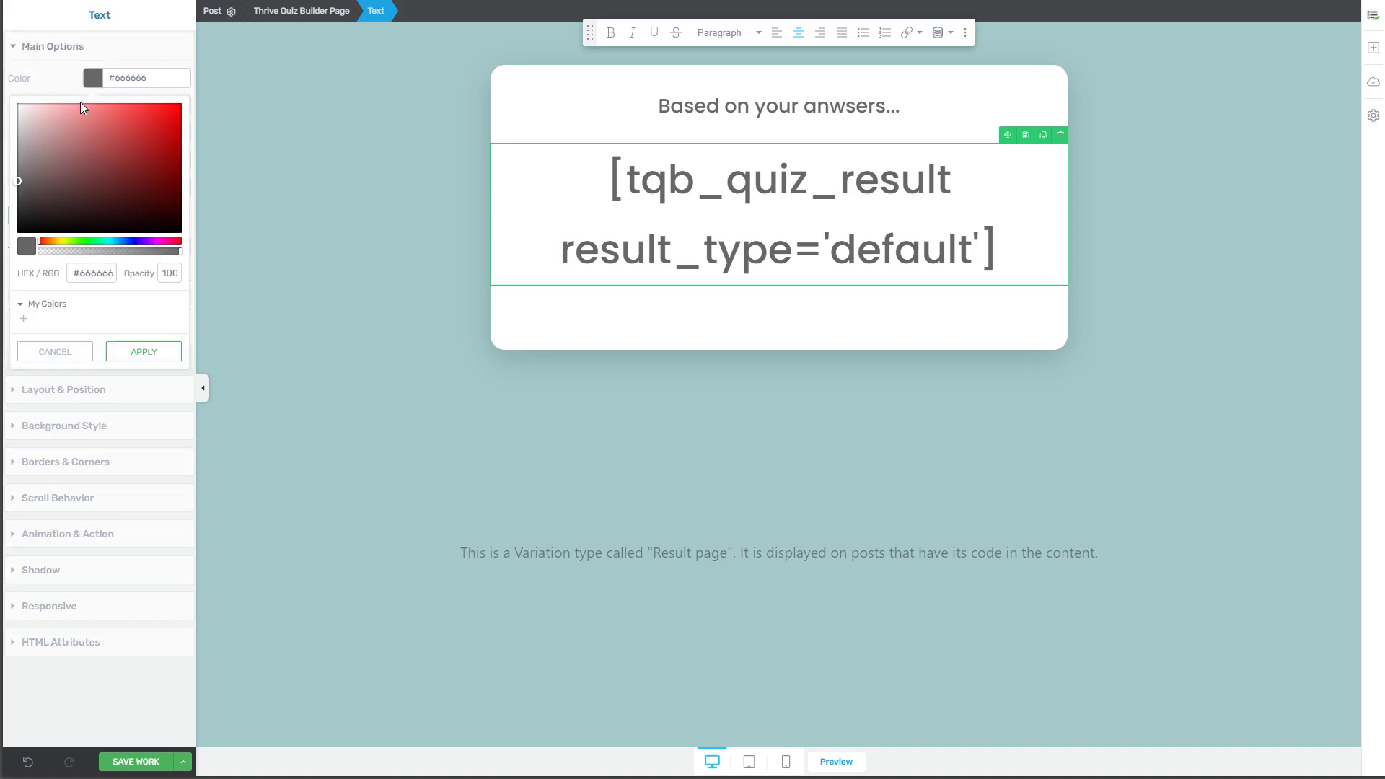
click(181, 105)
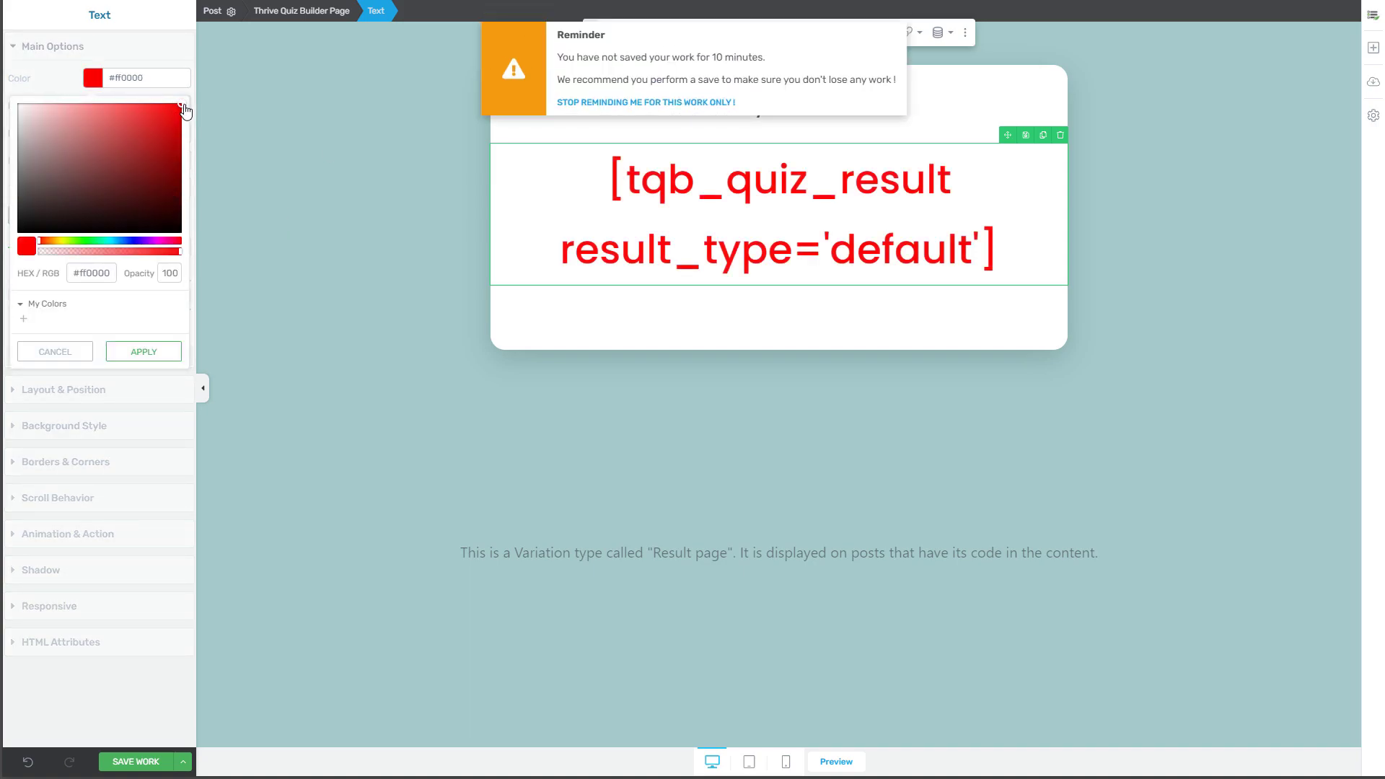
click(137, 353)
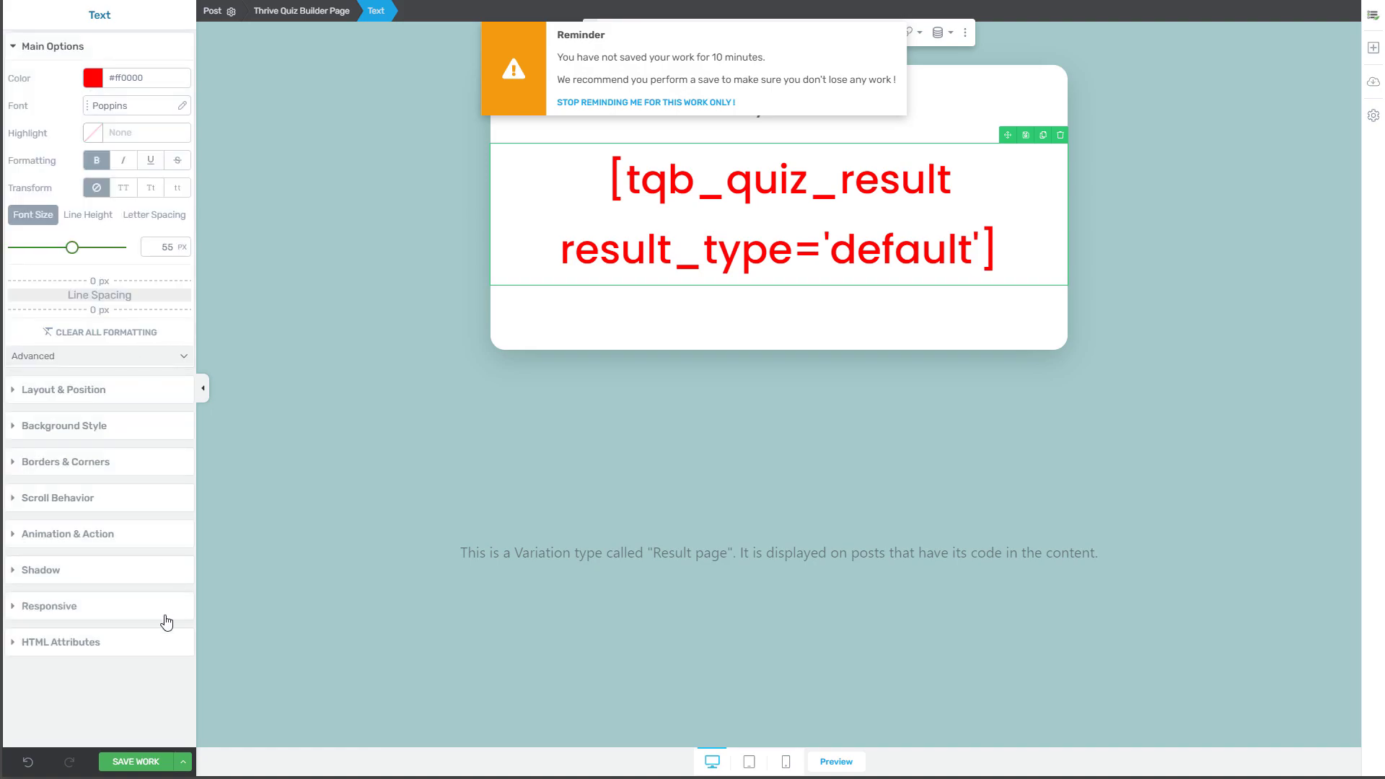
click(134, 764)
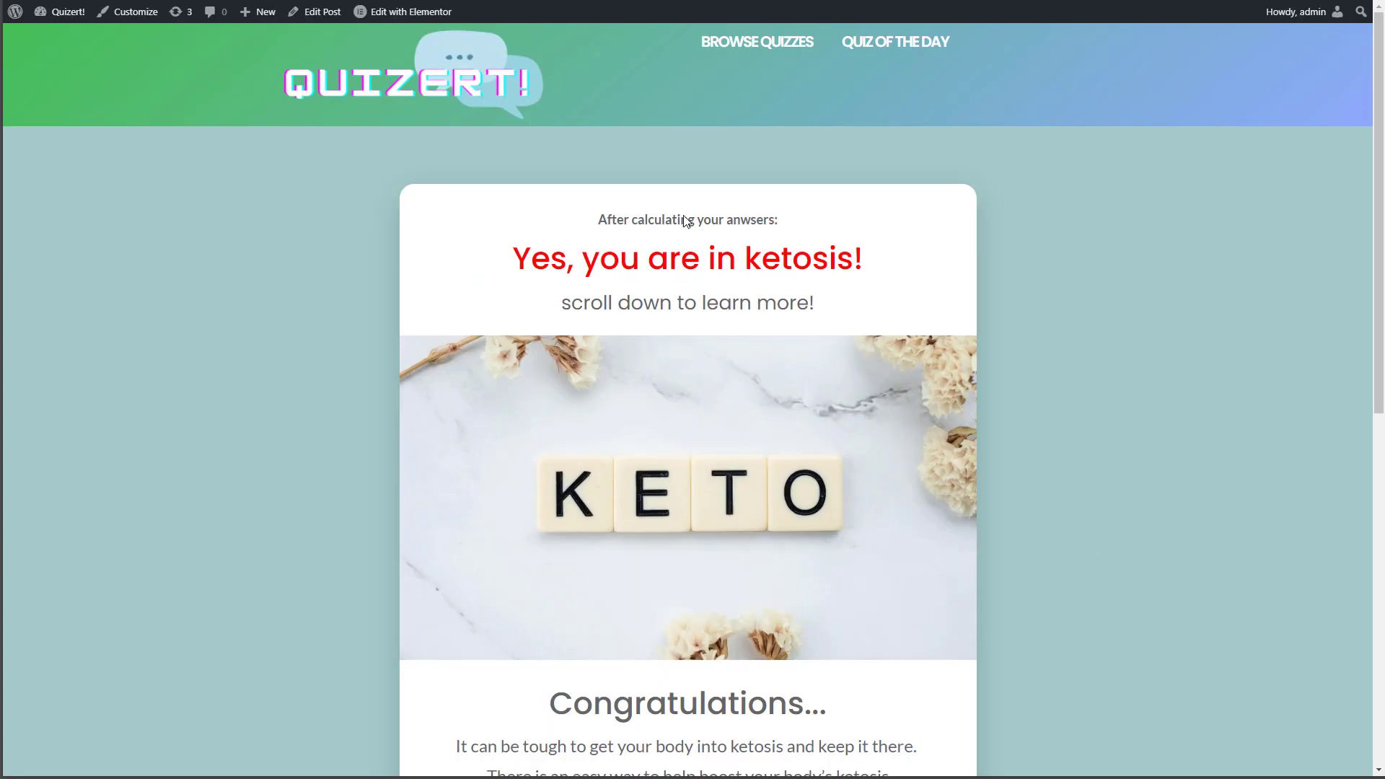
Copy "scroll down to learn more!" from the ketosis results page into a new text element below the quiz result shortcode.
drag(821, 313, 559, 298)
key(ctrl+c)
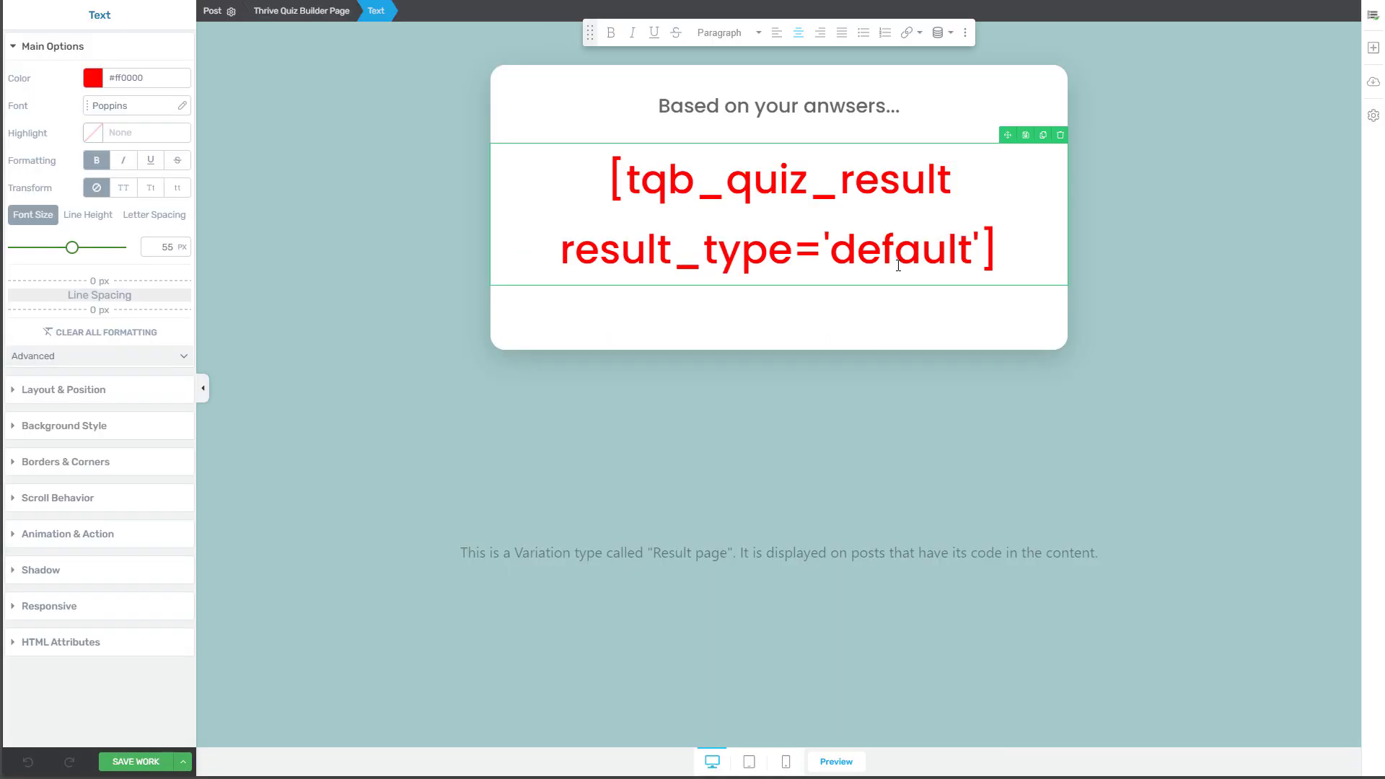
click(885, 310)
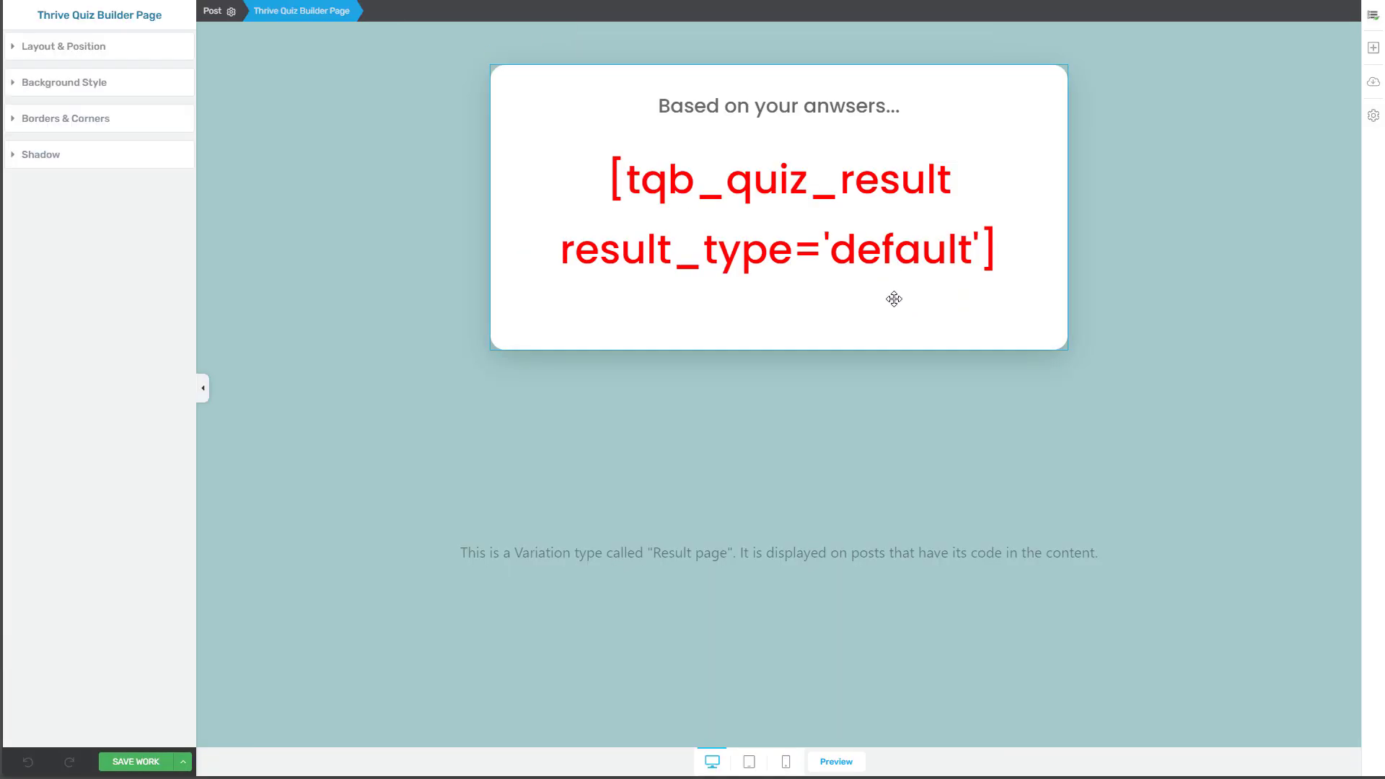
click(1372, 49)
drag(1252, 137, 893, 278)
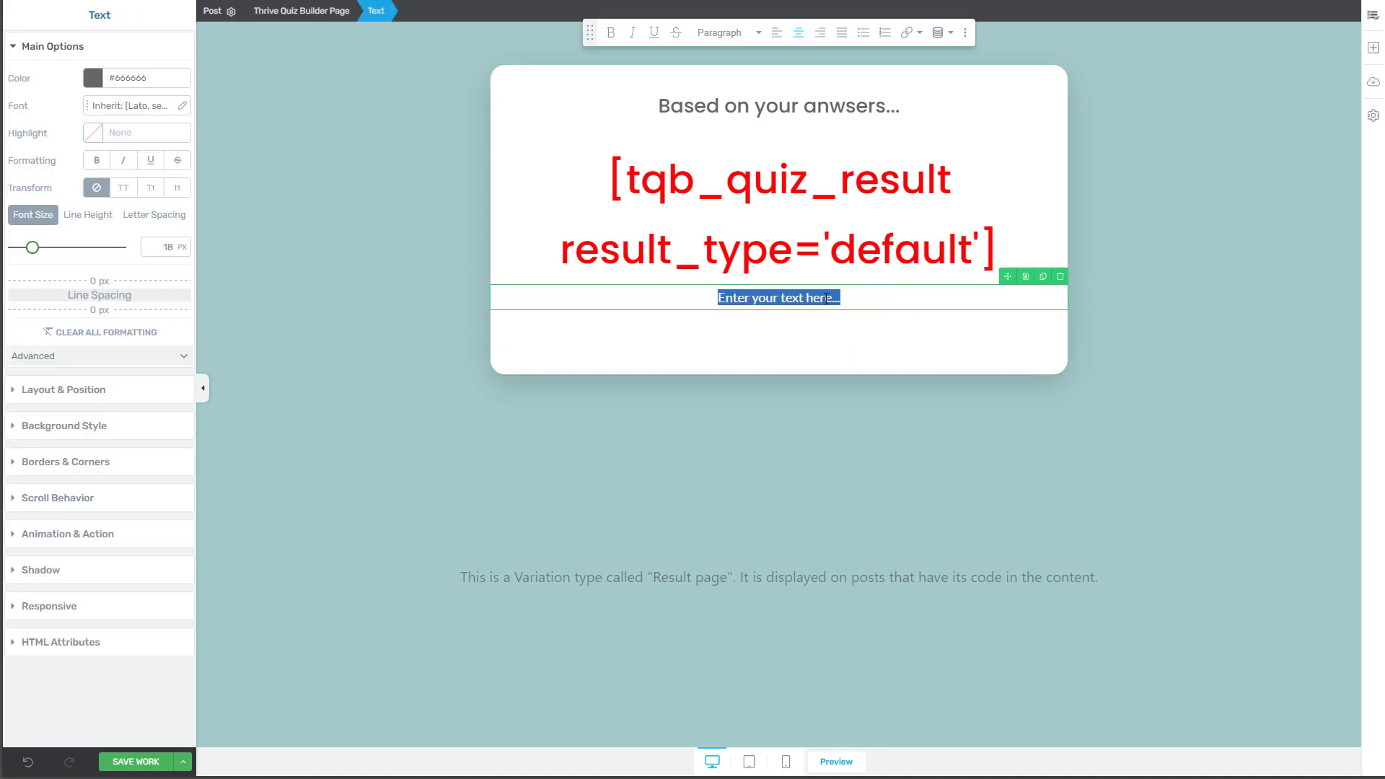
key(ctrl+v)
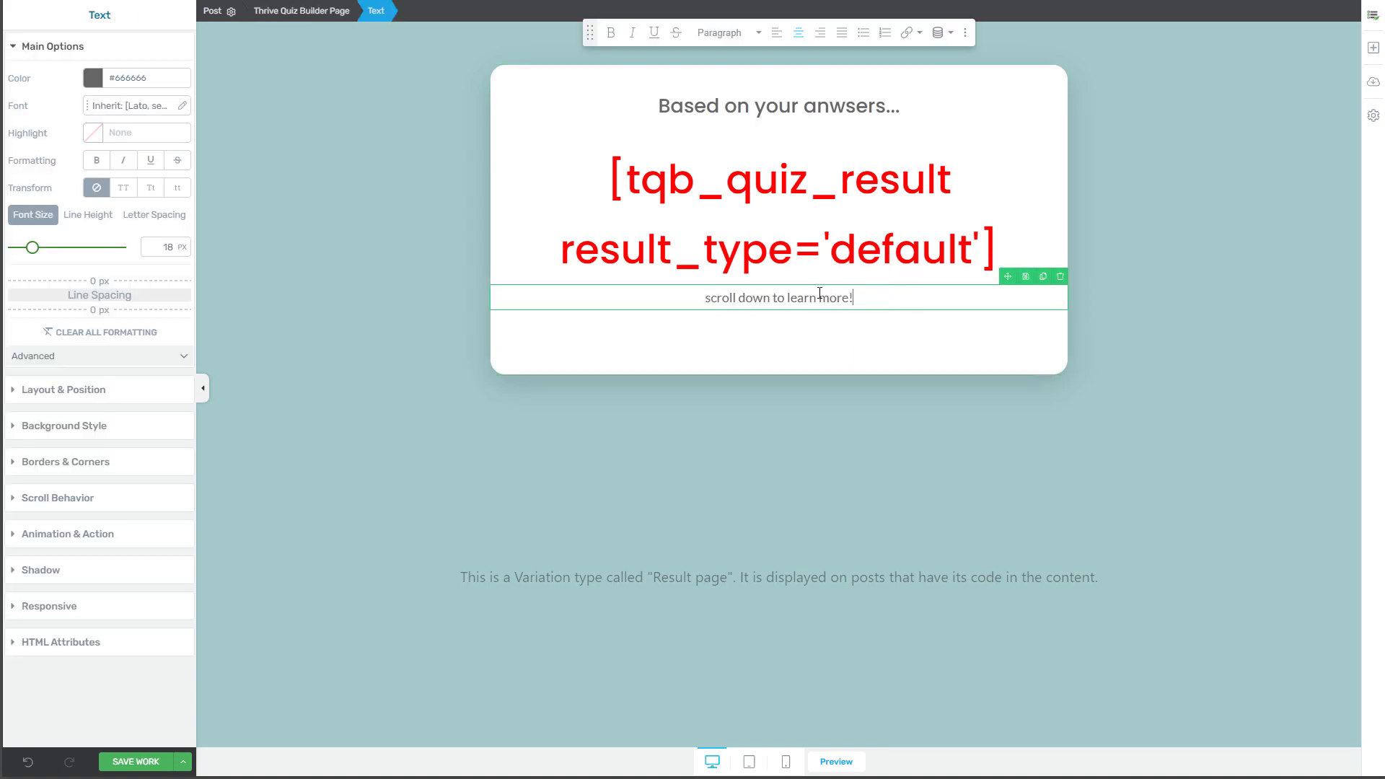
Set the "scroll down to learn more!" text to the Google font Poppins.
click(144, 106)
click(124, 155)
click(109, 171)
click(113, 207)
text(poi)
key(BackSpace)
text(pp)
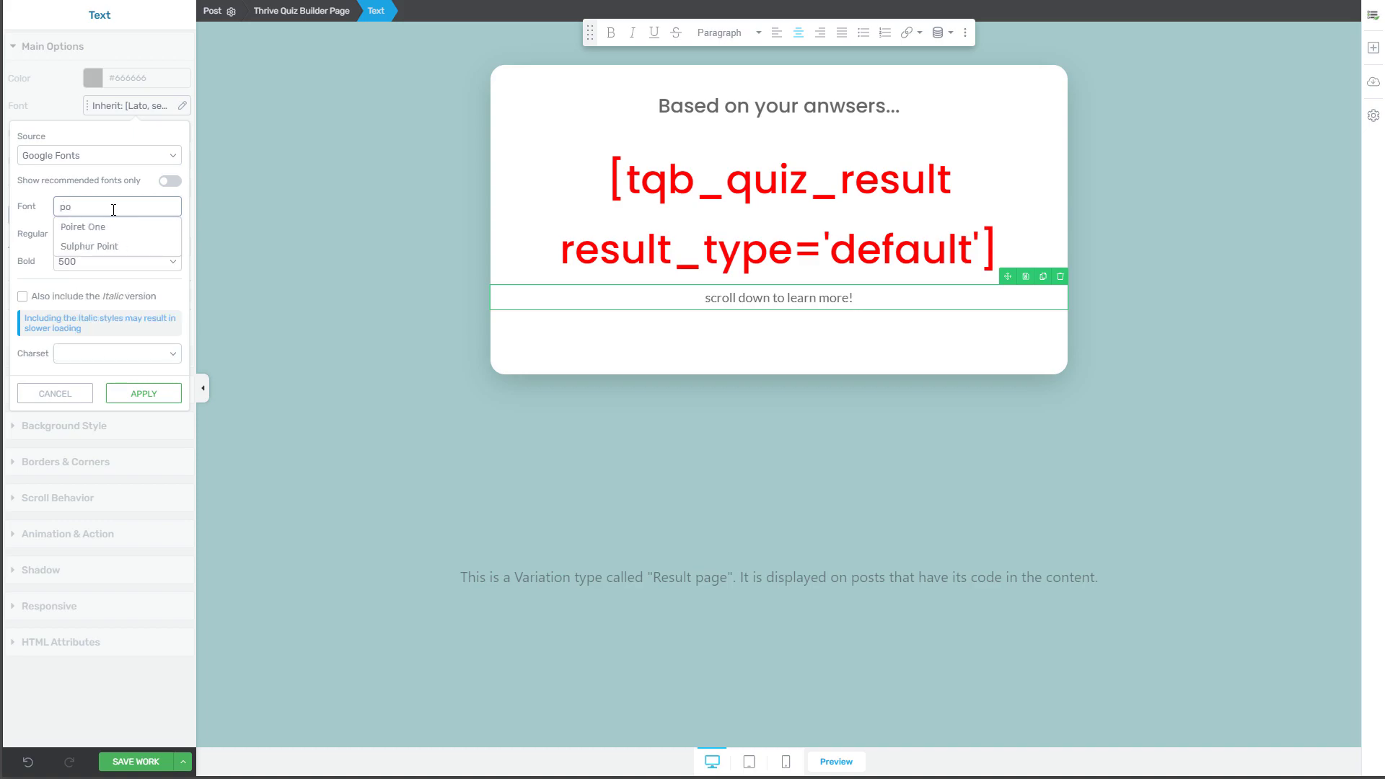
click(133, 226)
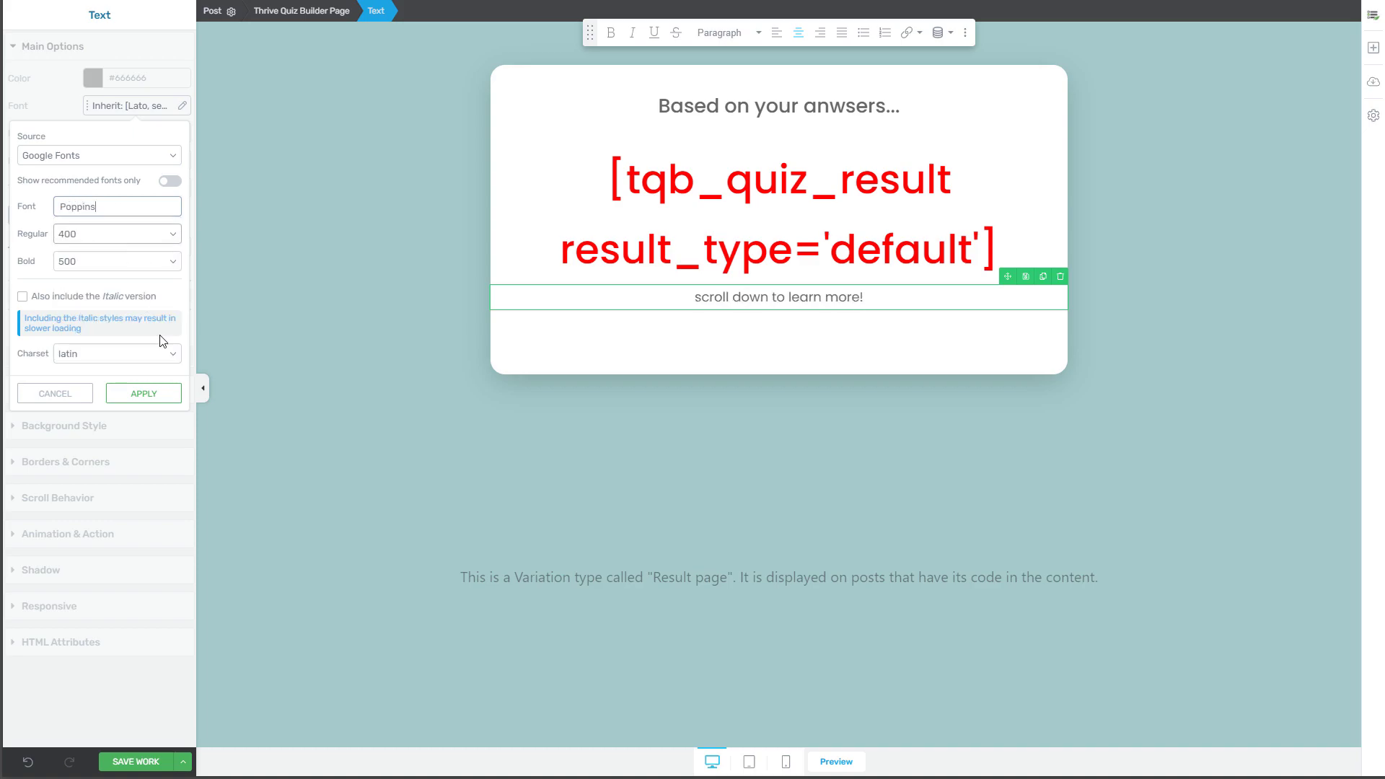
click(142, 395)
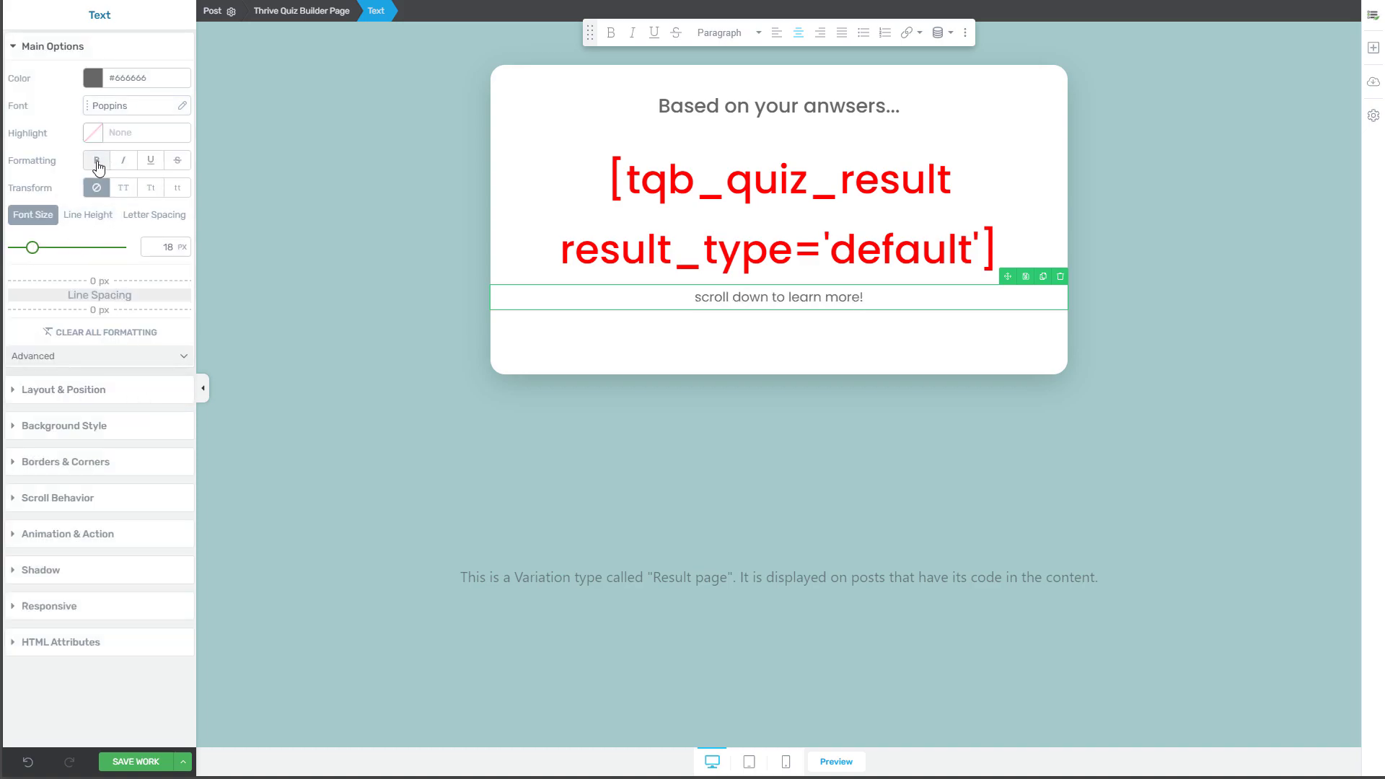
Enlarge the "scroll down to learn more!" text and remove the blank line below "Based on your anwsers...".
drag(34, 248, 48, 250)
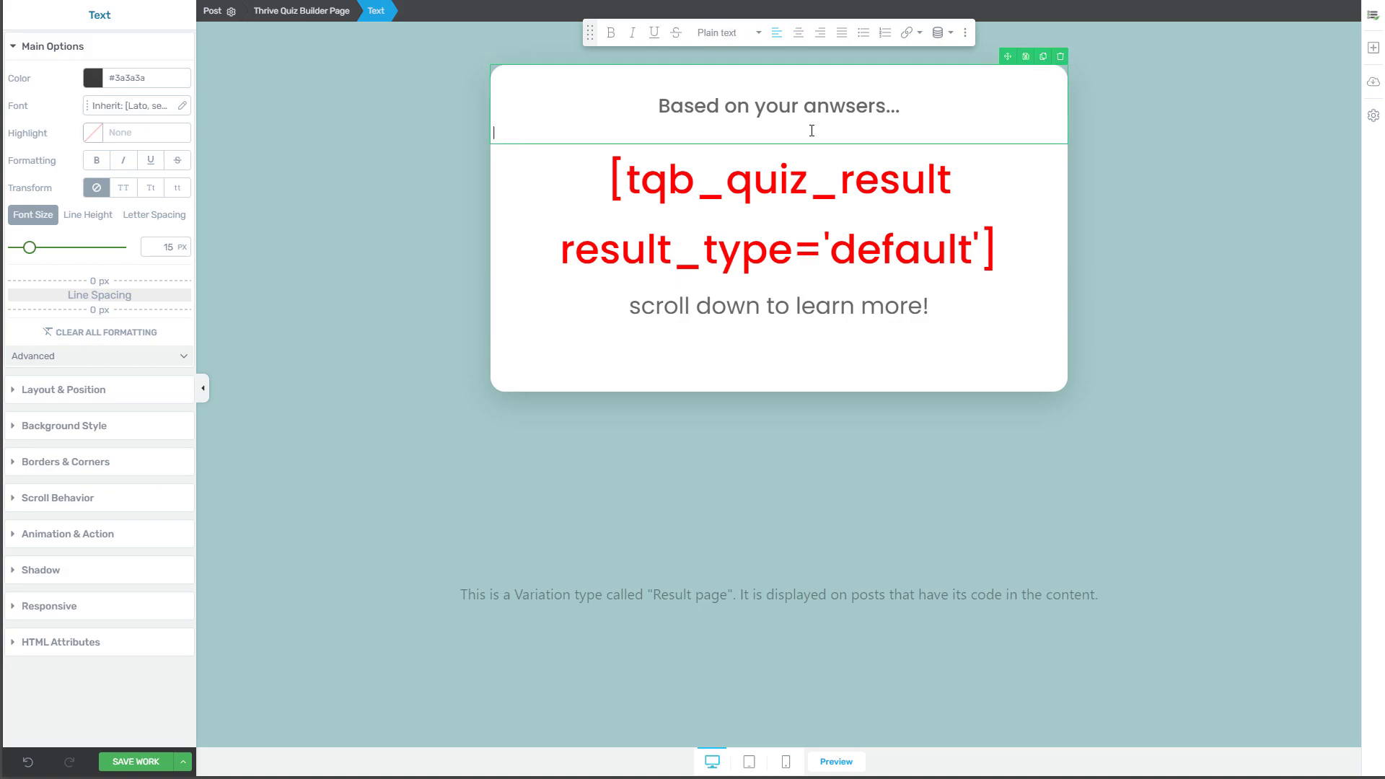
click(937, 330)
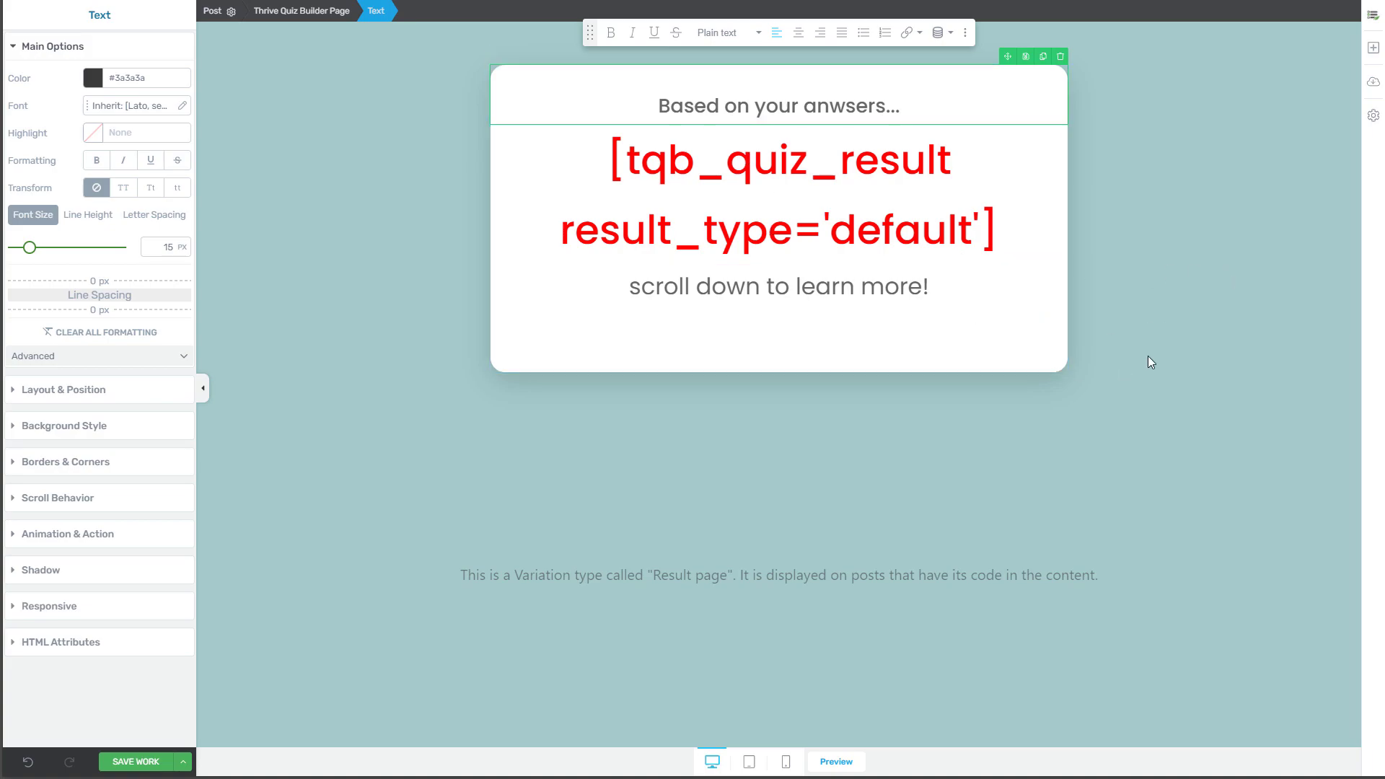
Insert the image bellyfatisth-1-scaled.jpg from the media library below the "scroll down to learn more!" text.
click(1373, 47)
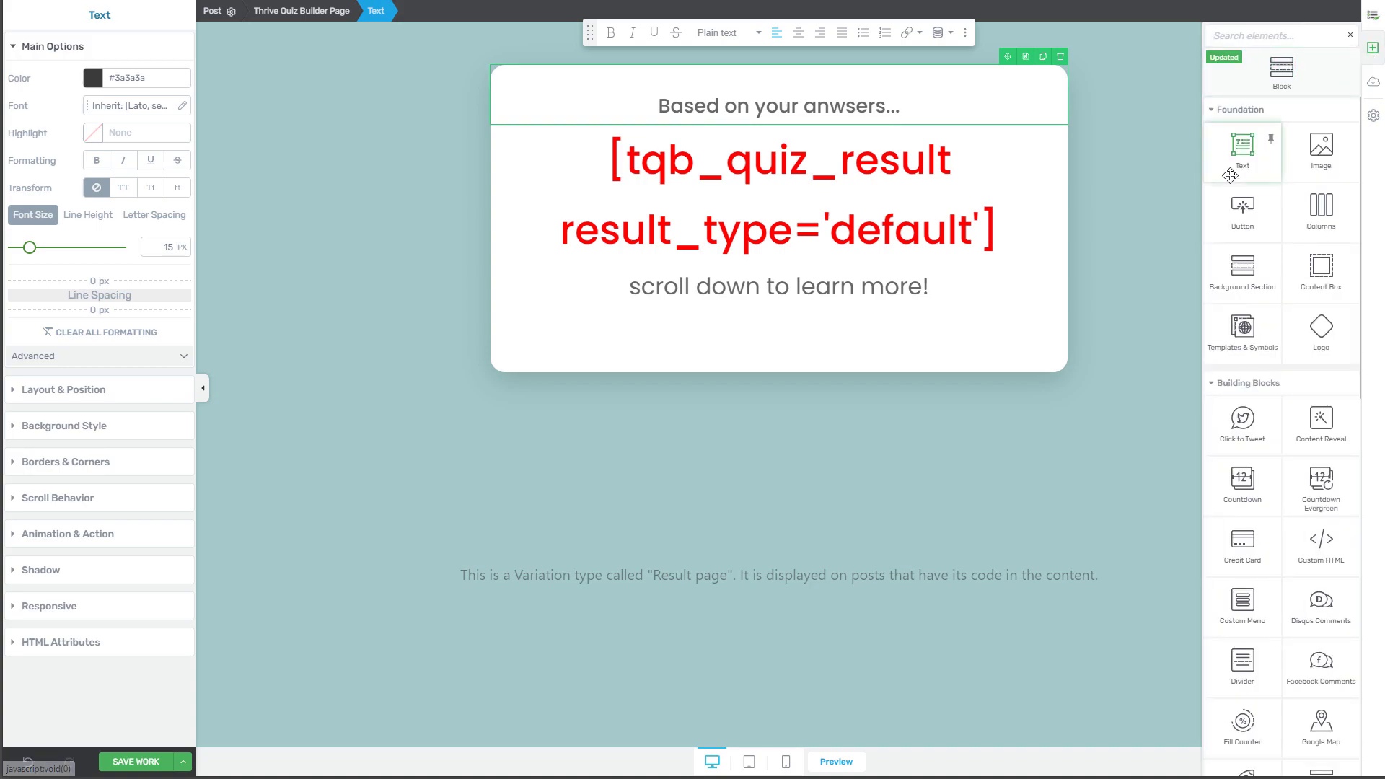
mouse_move(1321, 145)
mouse_down()
mouse_move(782, 299)
mouse_move(880, 298)
mouse_move(865, 310)
mouse_move(867, 348)
mouse_move(893, 349)
mouse_move(864, 305)
mouse_up()
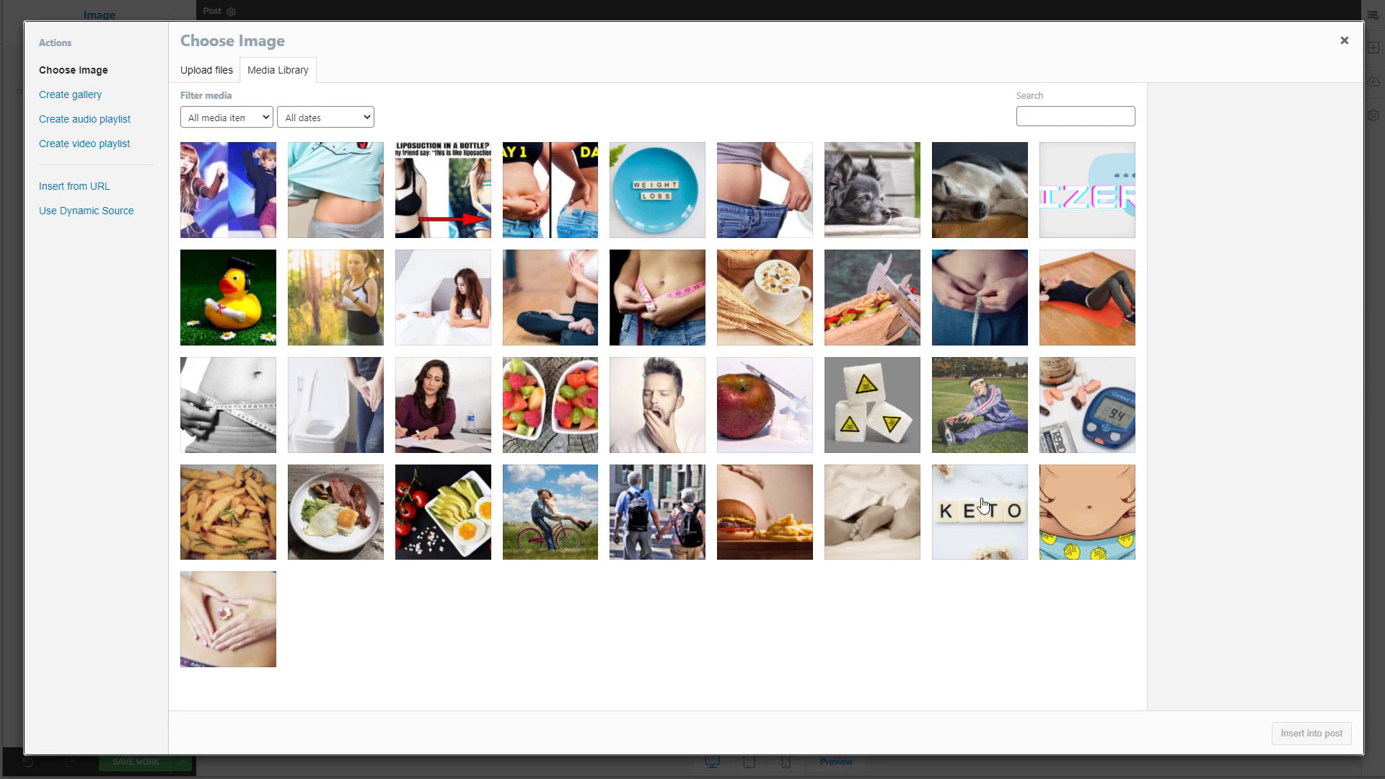
click(1105, 516)
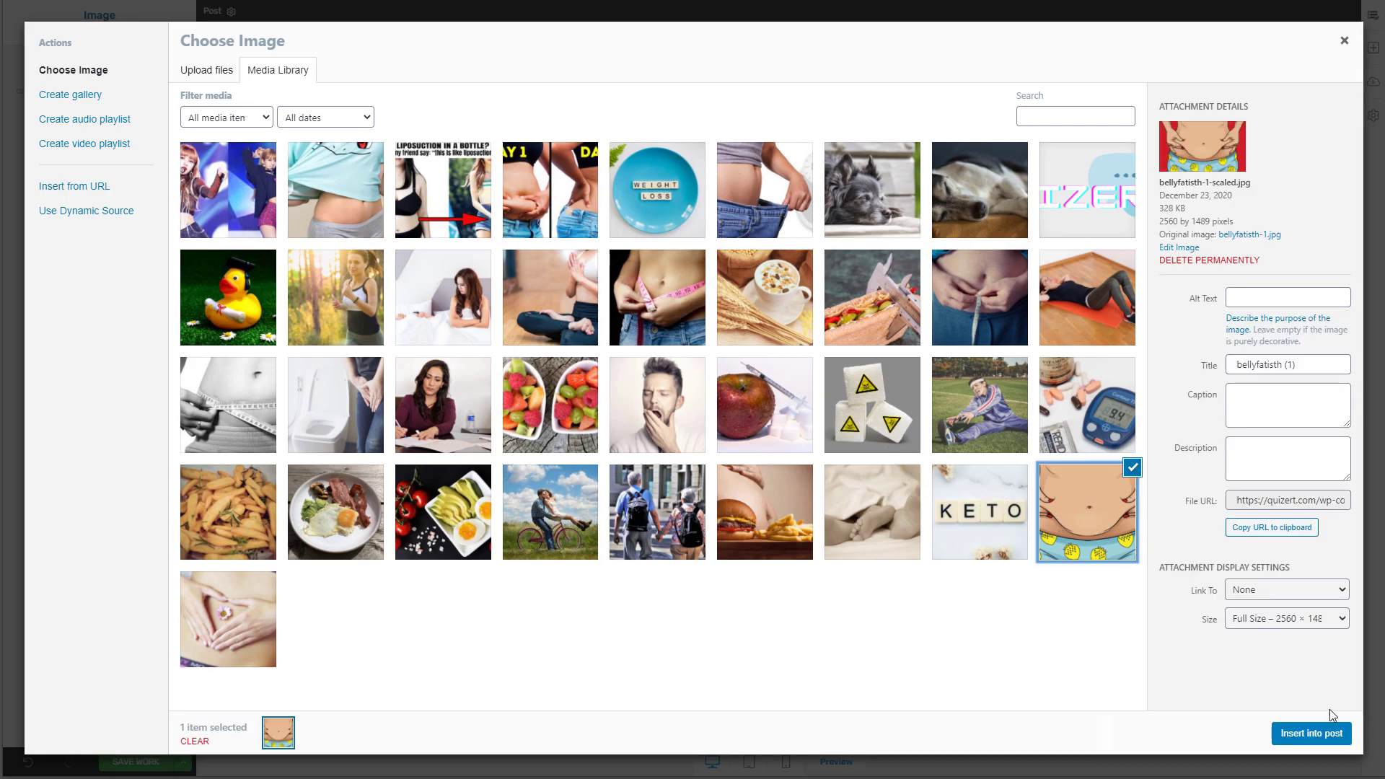
click(1316, 736)
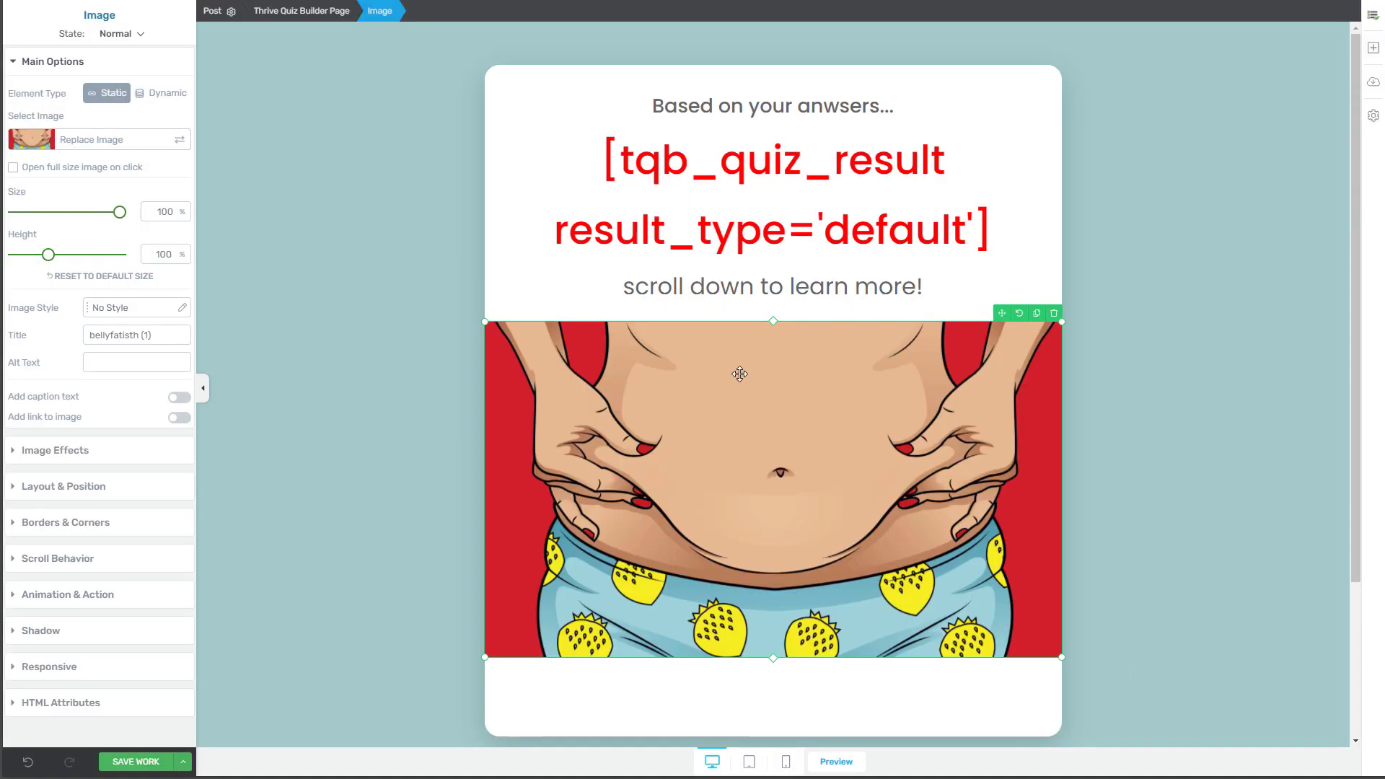
scroll(563, 431, down, 3)
click(508, 537)
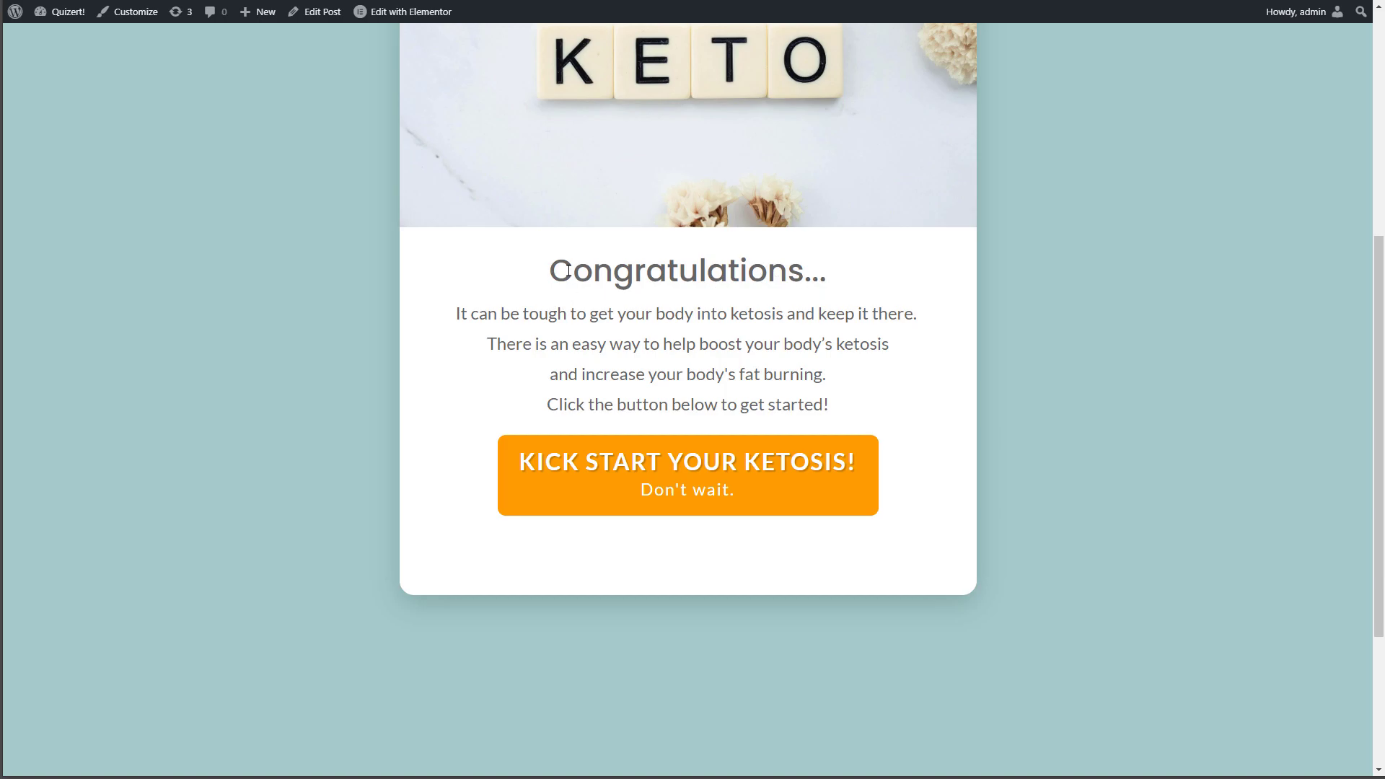
Examine the ketosis results page, comparing its result heading, image, "Congratulations..." section and call-to-action button.
scroll(544, 329, up, 6)
scroll(570, 417, down, 4)
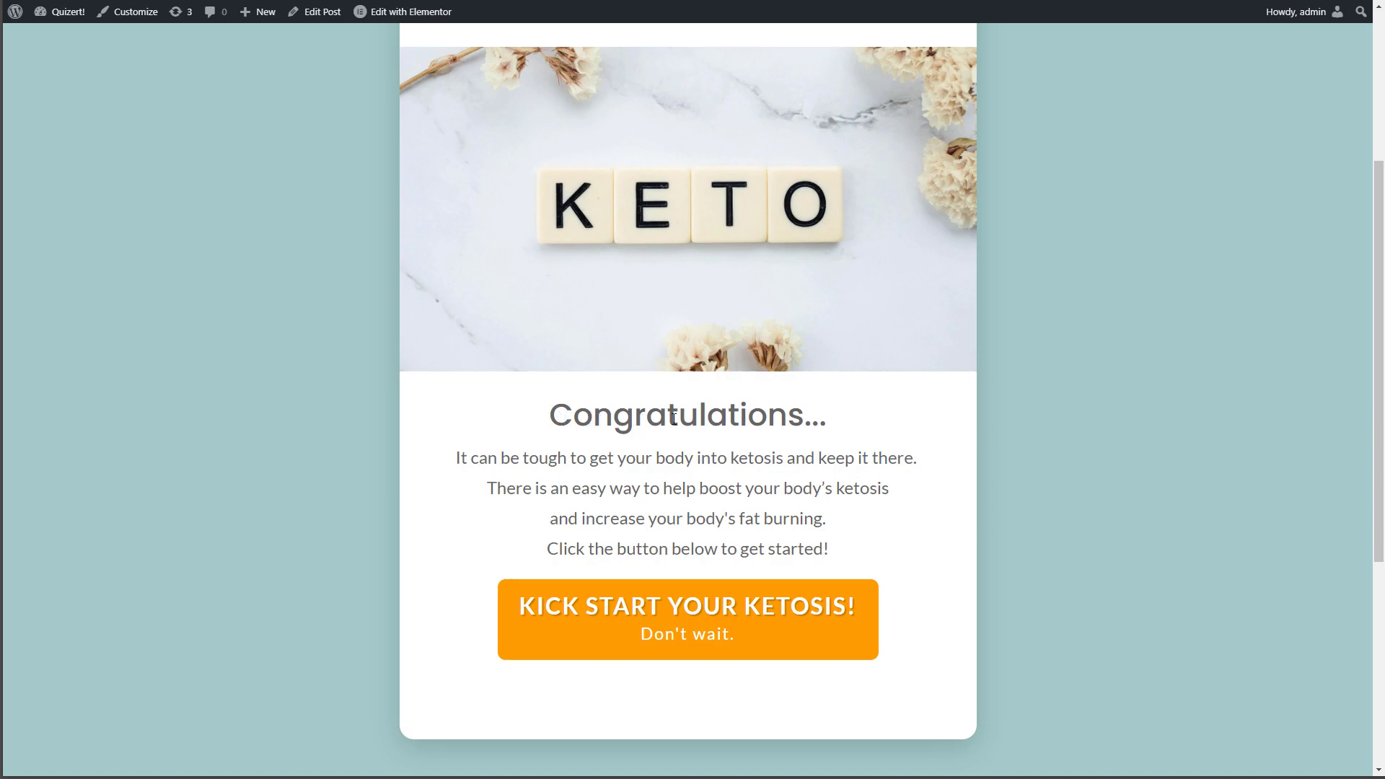
scroll(604, 429, up, 4)
scroll(598, 427, down, 3)
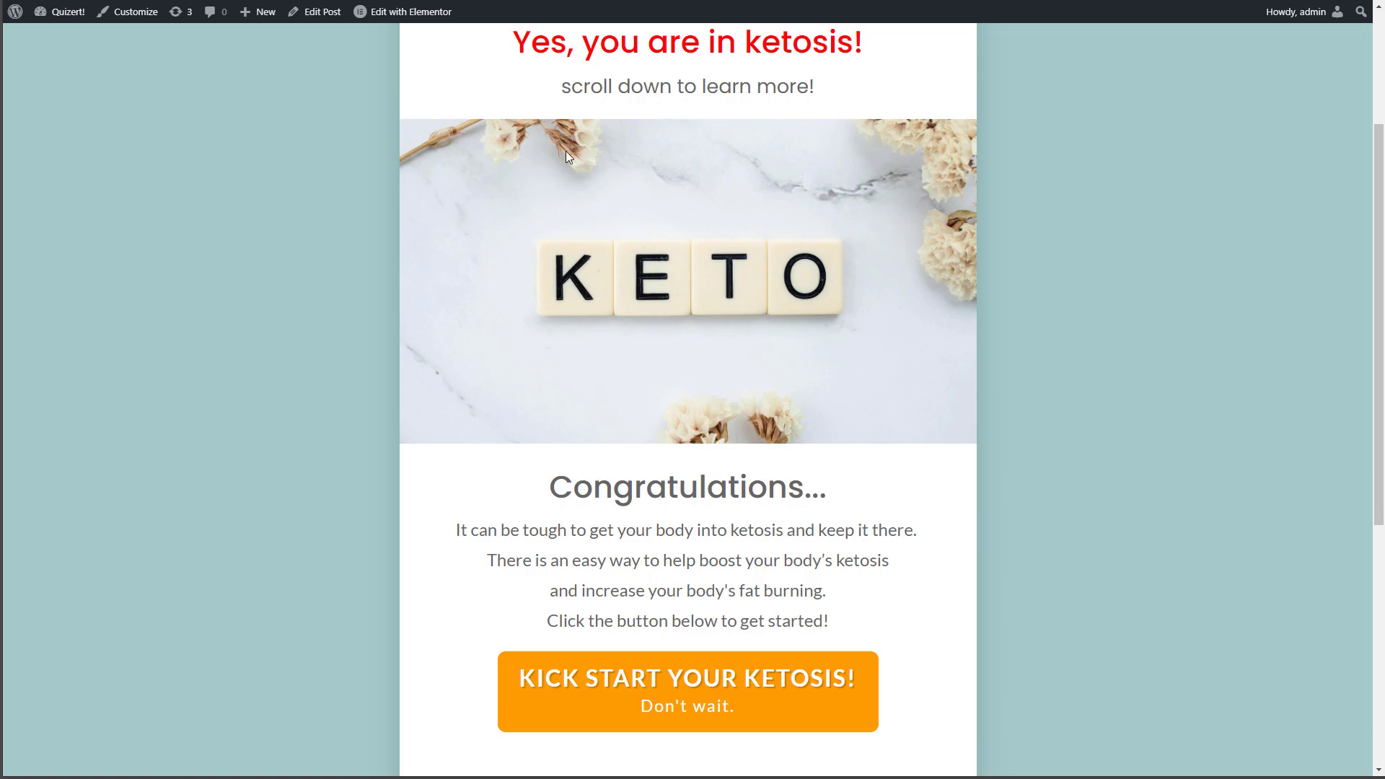
scroll(560, 325, up, 2)
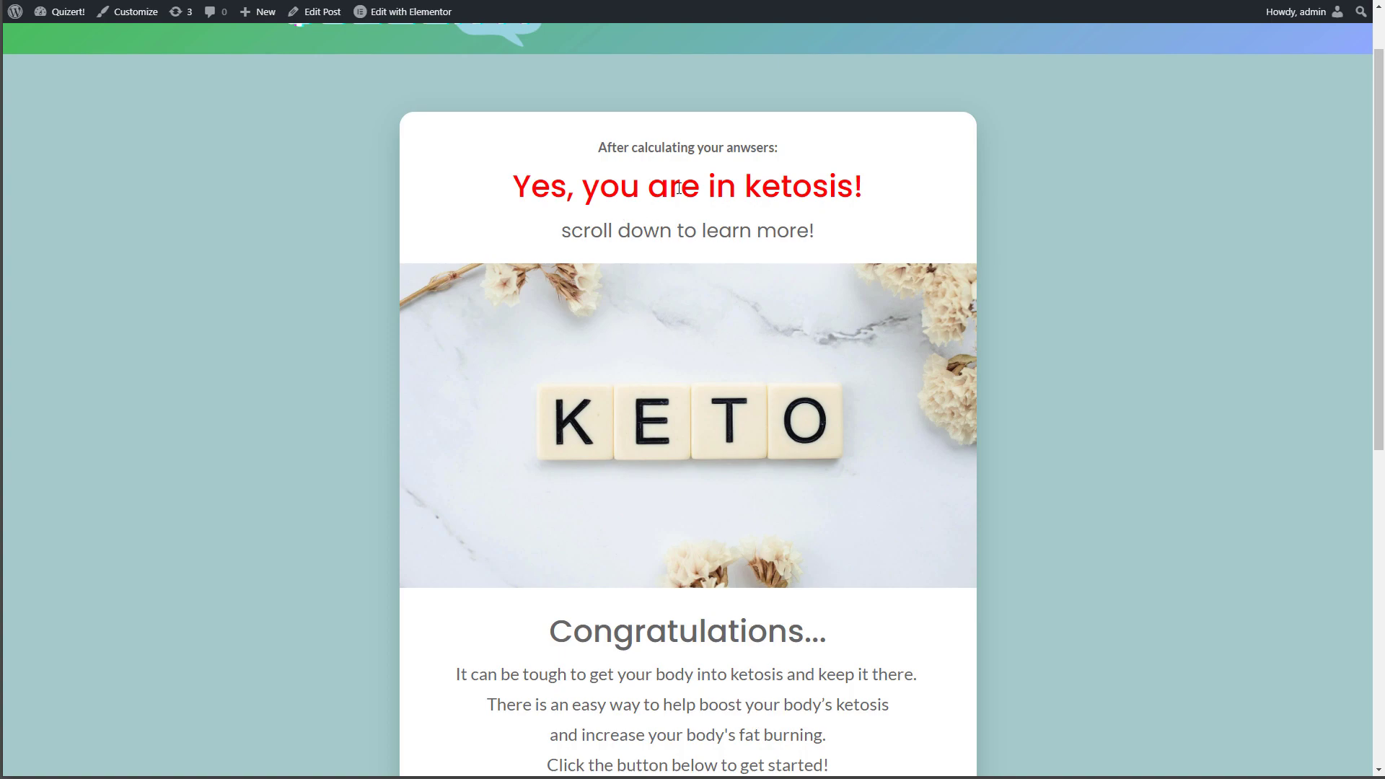
scroll(602, 253, down, 3)
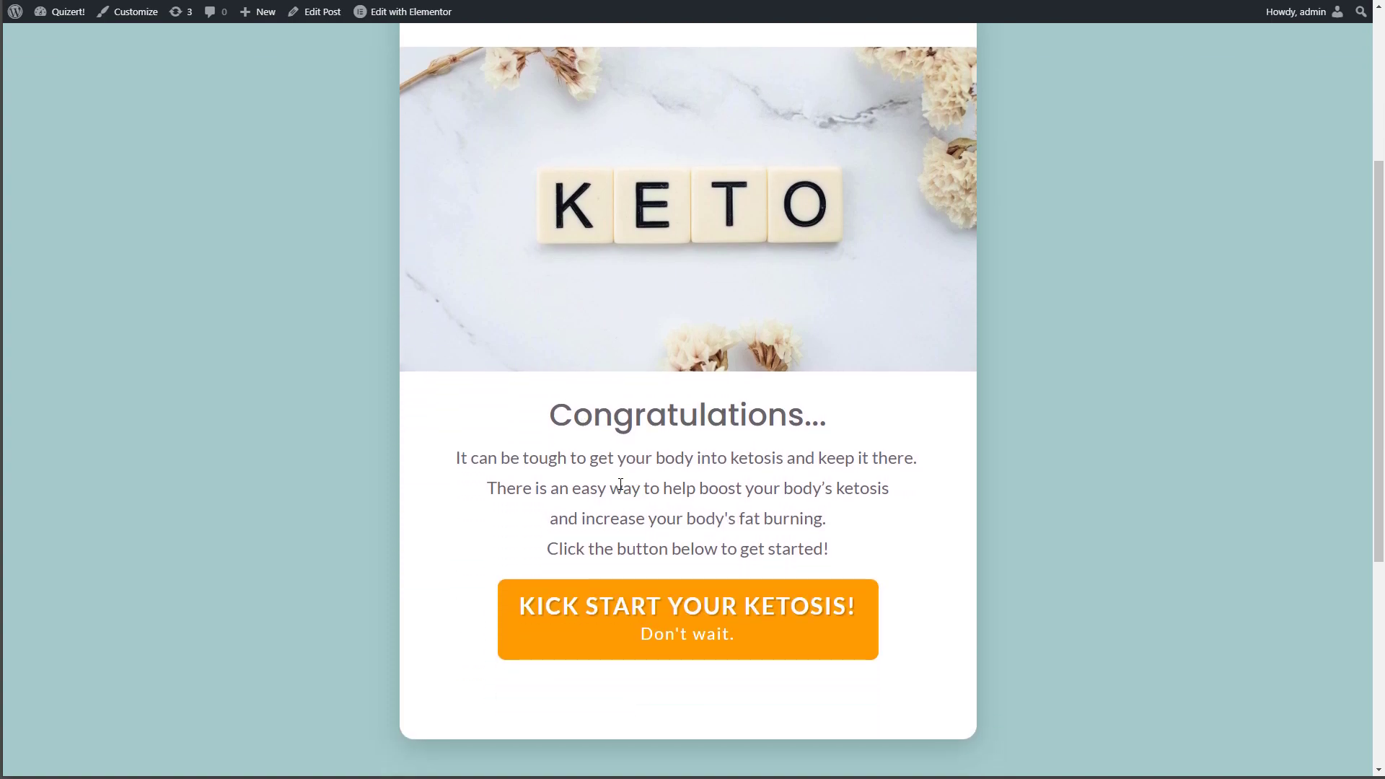
scroll(627, 482, up, 2)
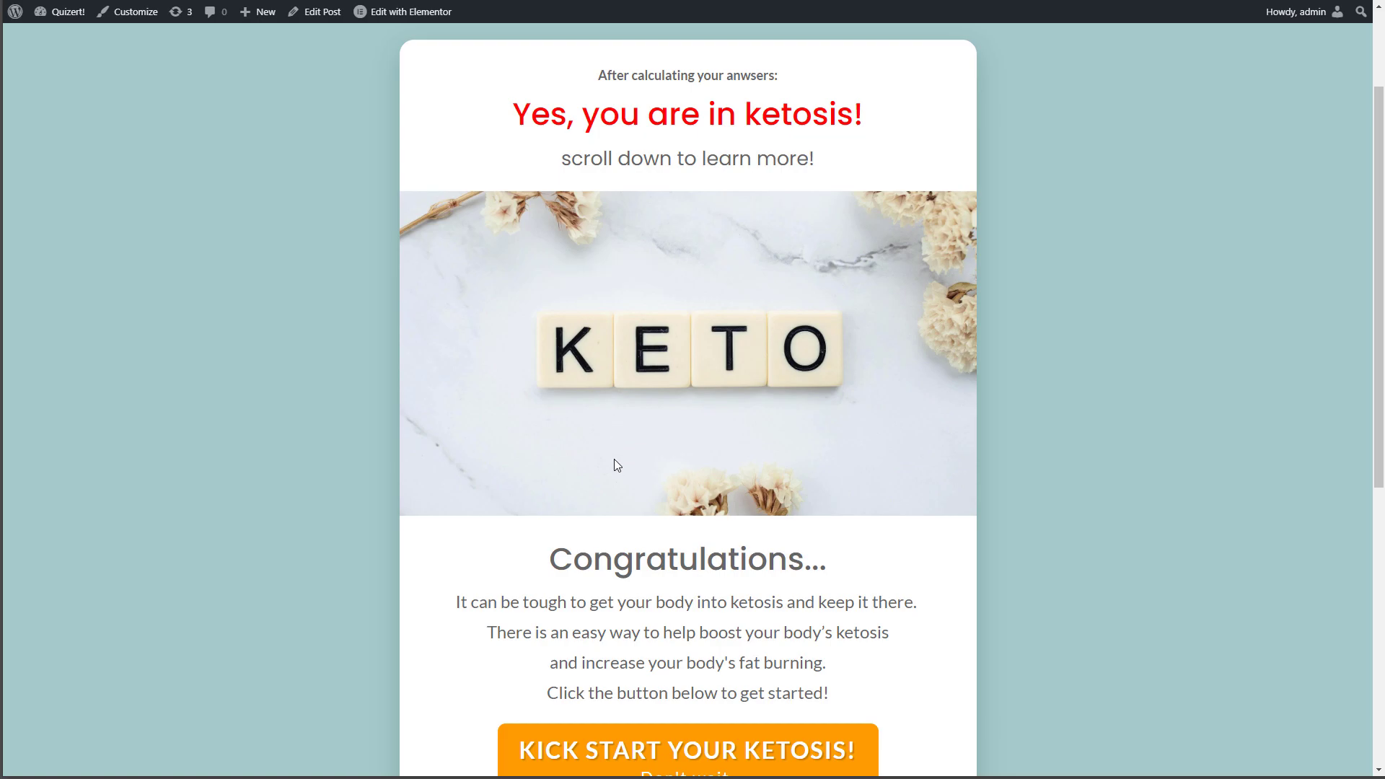
scroll(824, 308, up, 2)
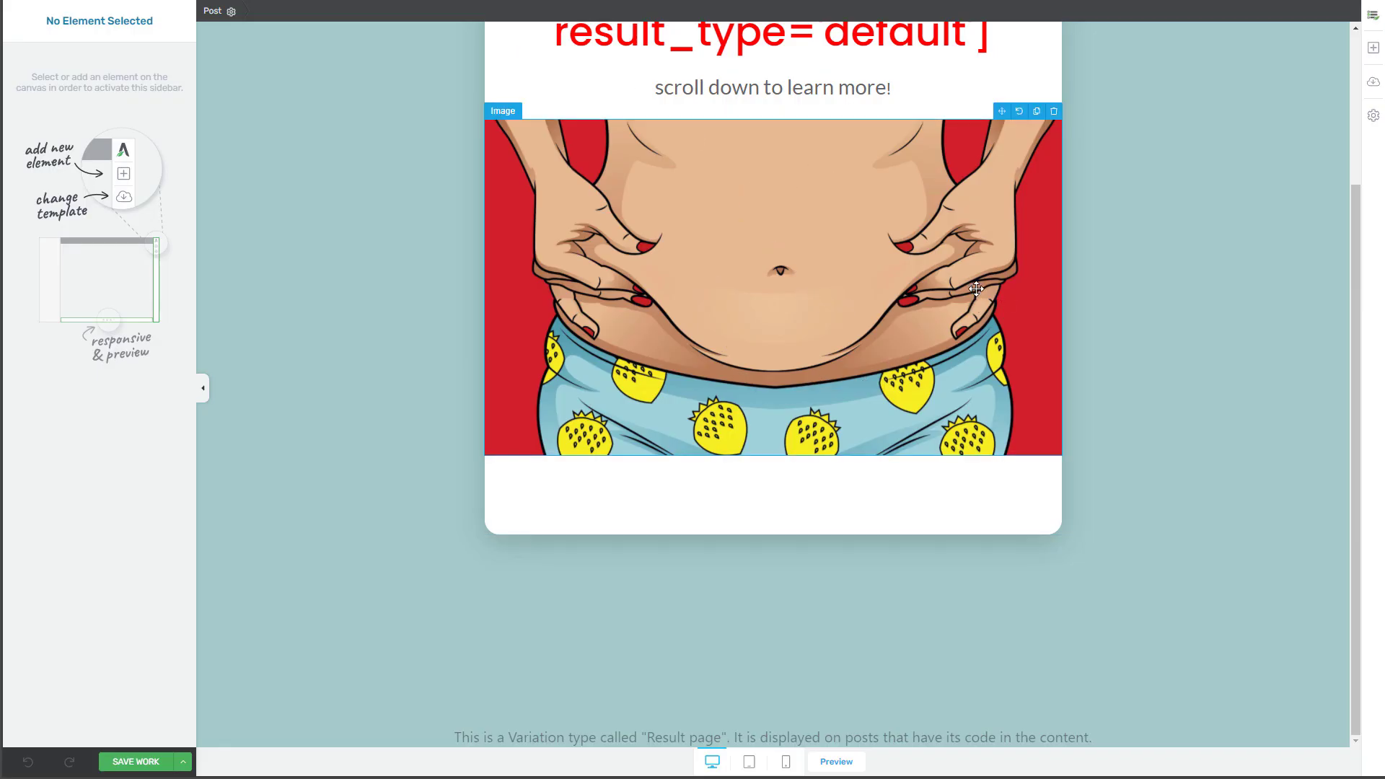
Add a Thrive Quiz Builder Dynamic Content element below the image and split the results range into 2 equal intervals.
click(1372, 51)
scroll(1280, 433, down, 10)
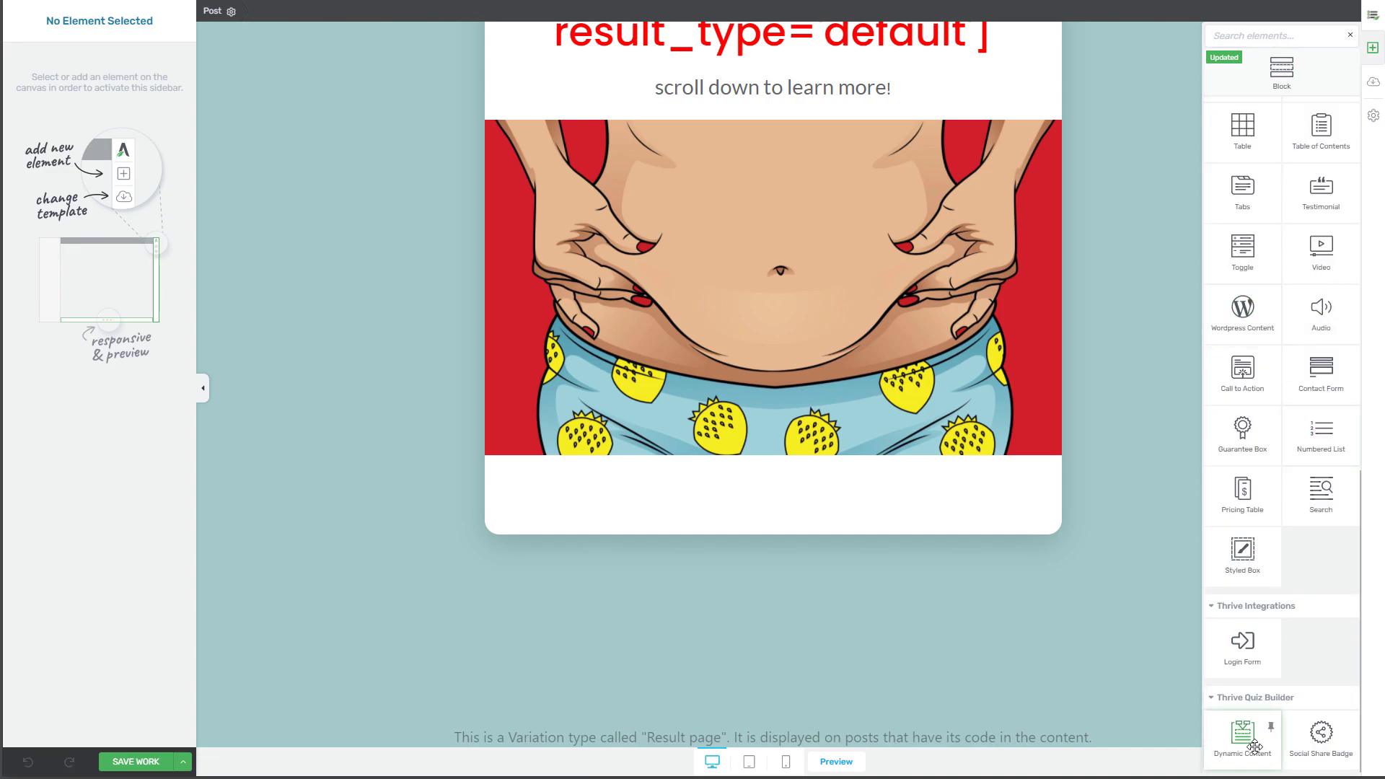
drag(1251, 743, 862, 455)
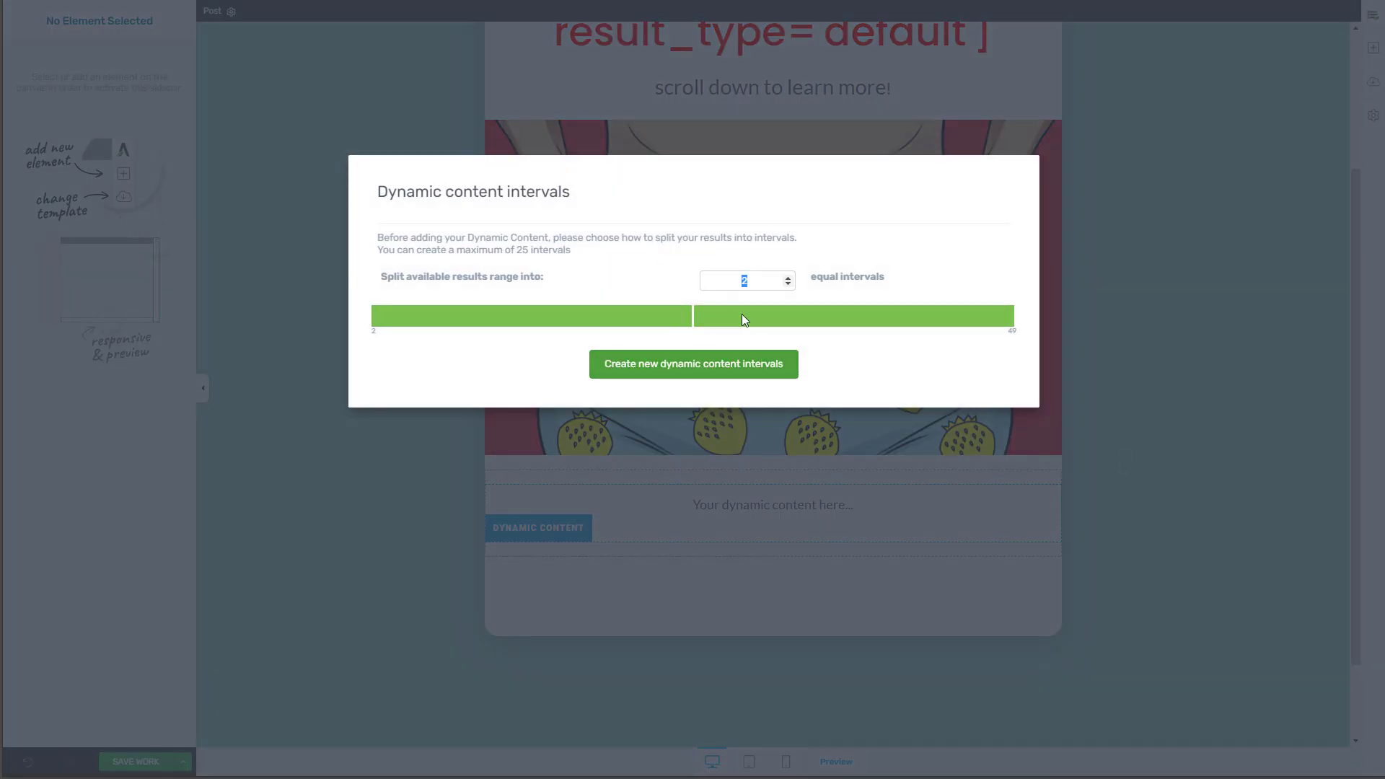
click(786, 278)
click(787, 278)
click(789, 283)
click(789, 284)
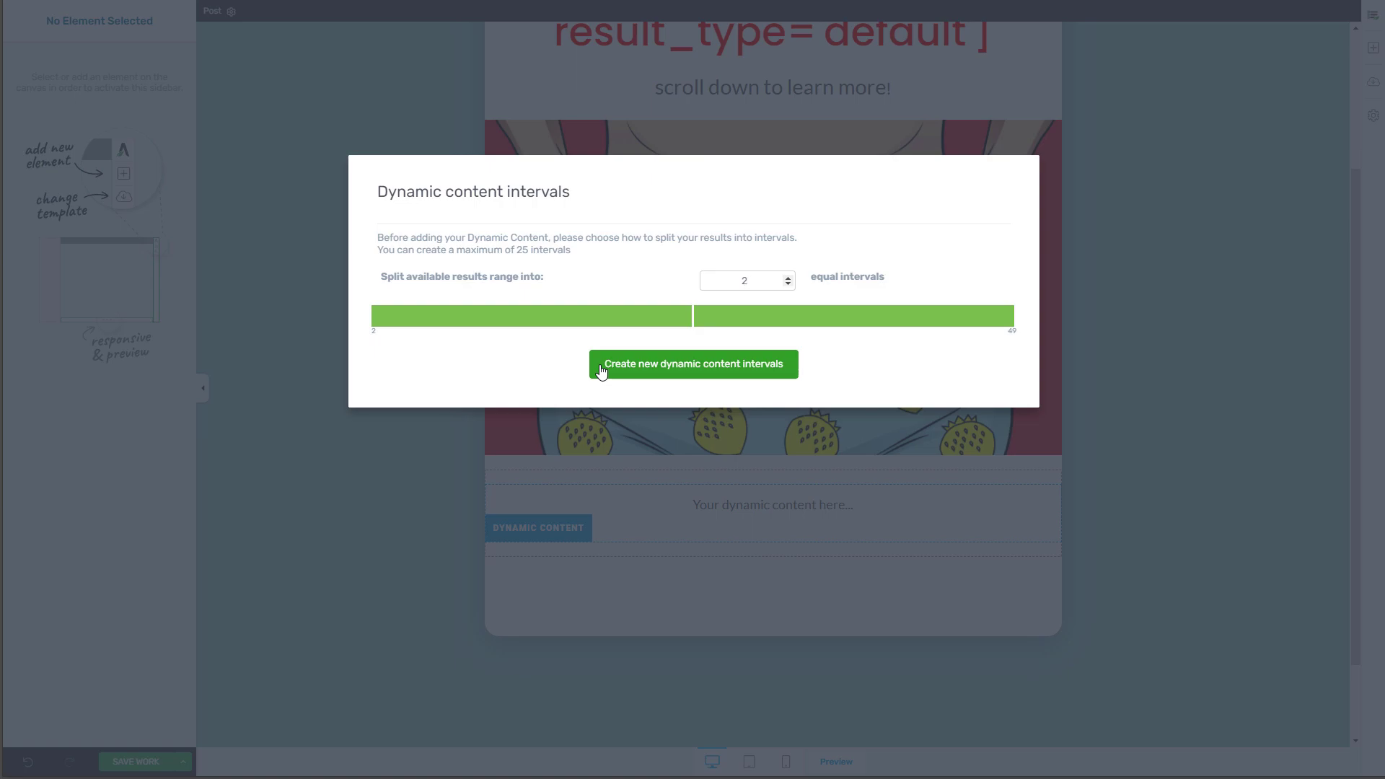
click(691, 371)
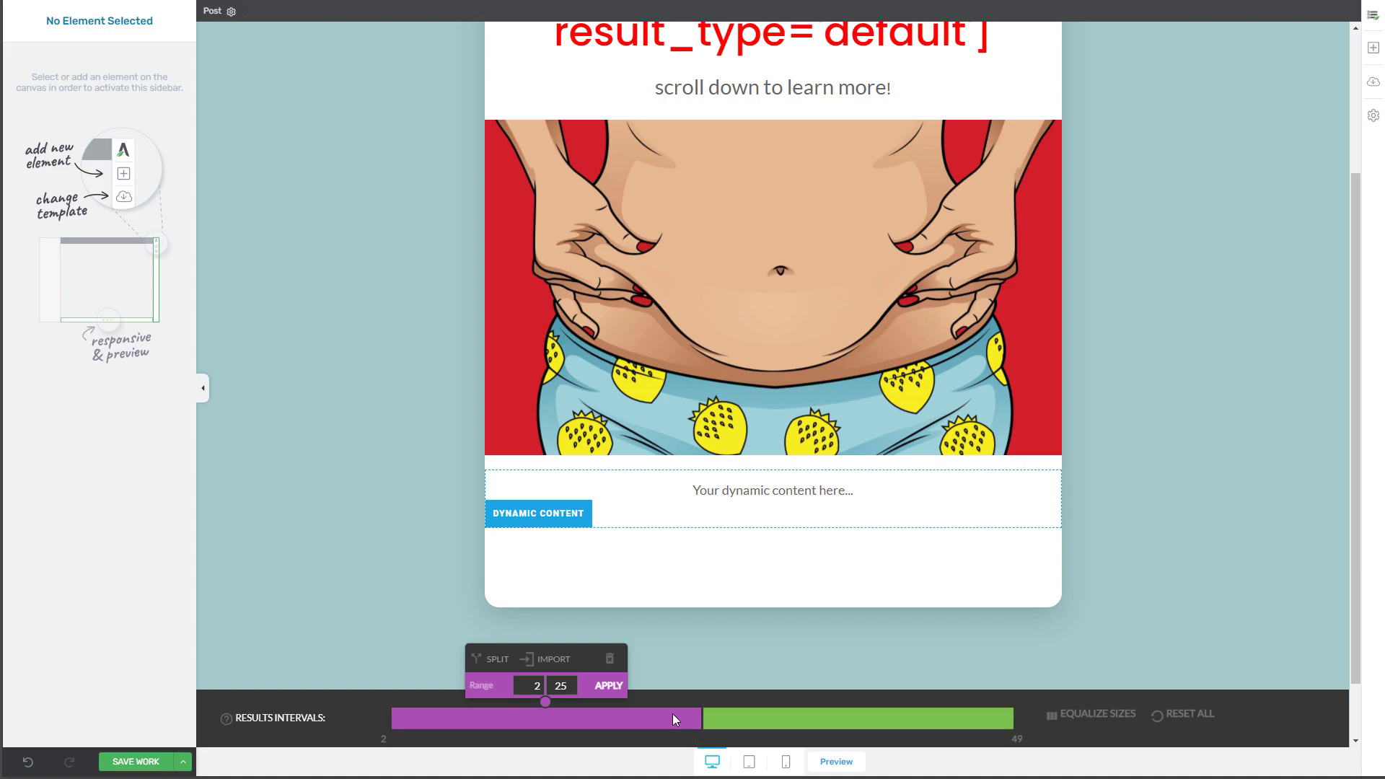
Apply the 2–25 results range and replace that interval's placeholder text with "Congratulations..." in bold at 46 px.
click(608, 685)
click(790, 722)
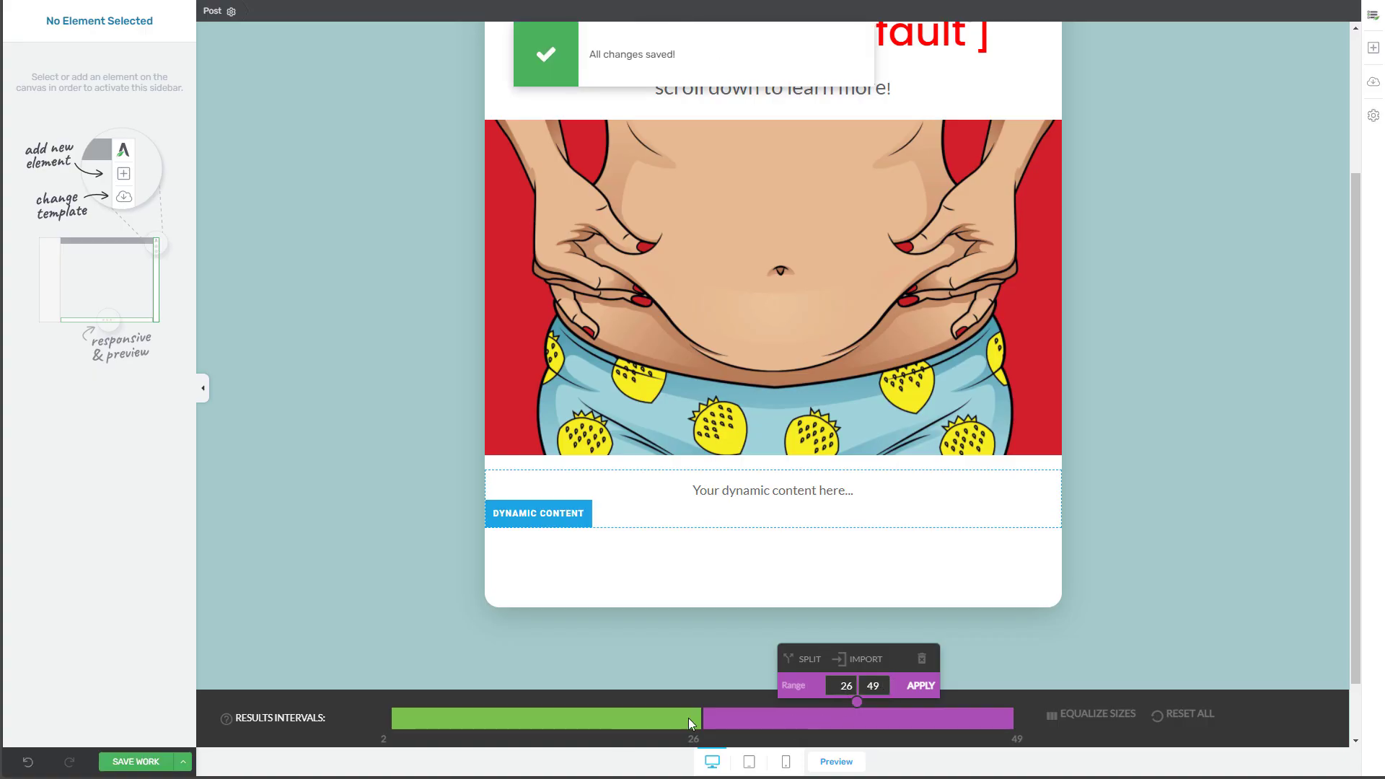
click(627, 718)
triple_click(787, 498)
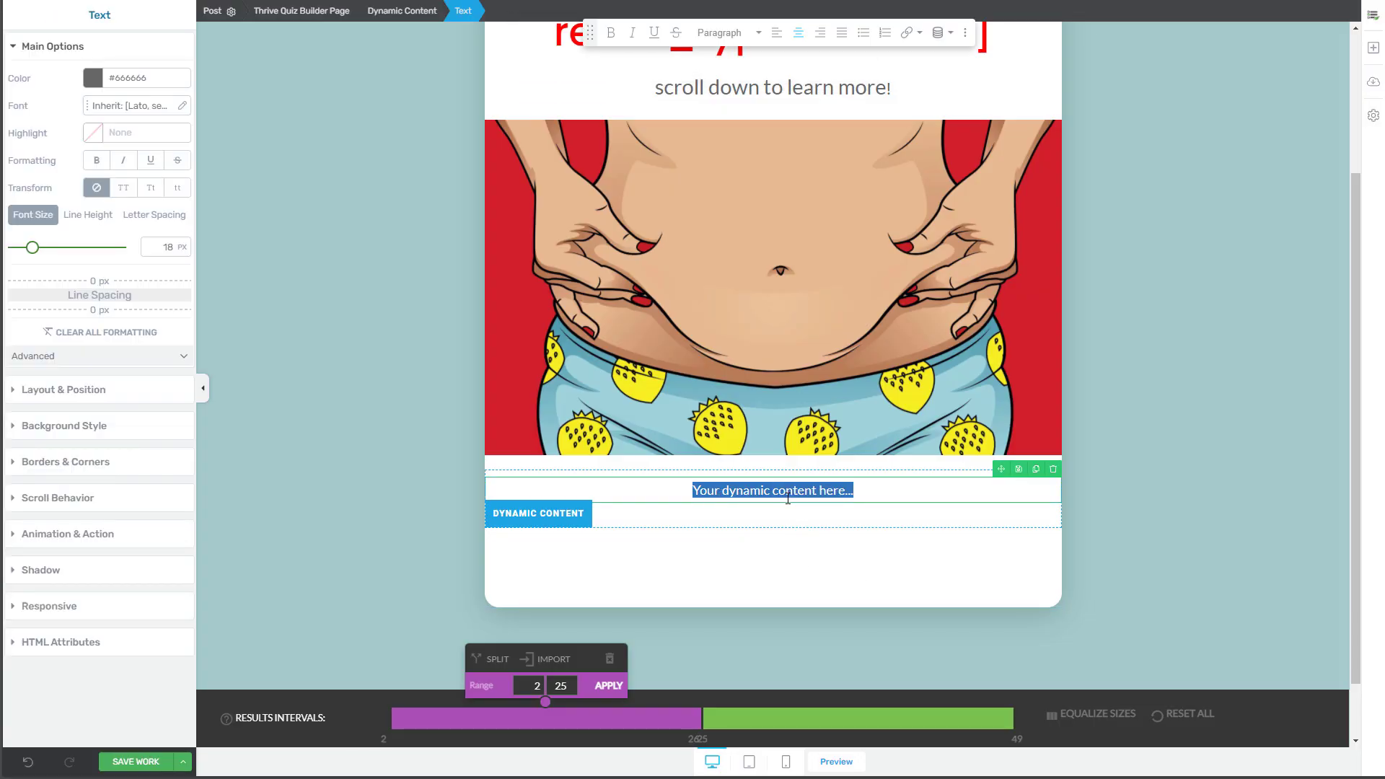
text(Congratulations...)
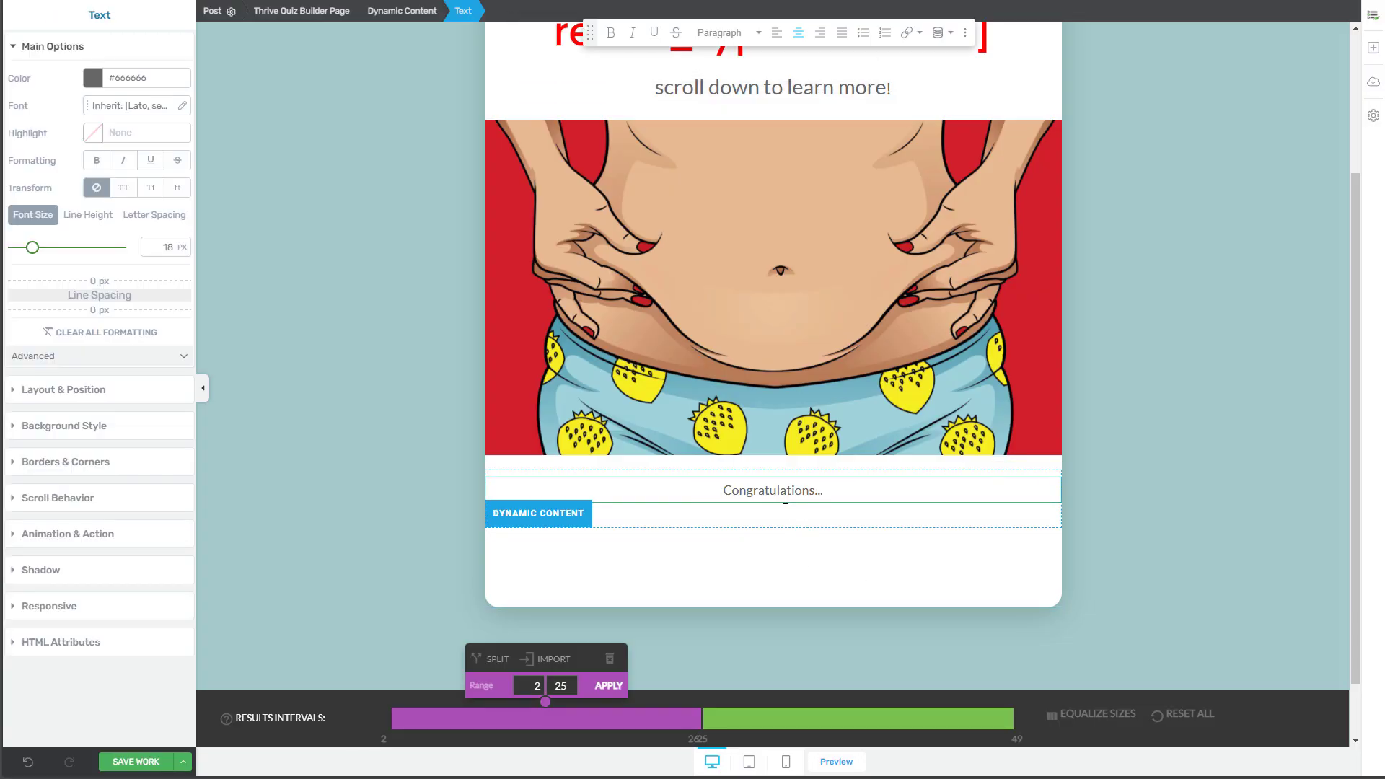
drag(32, 248, 62, 248)
click(98, 163)
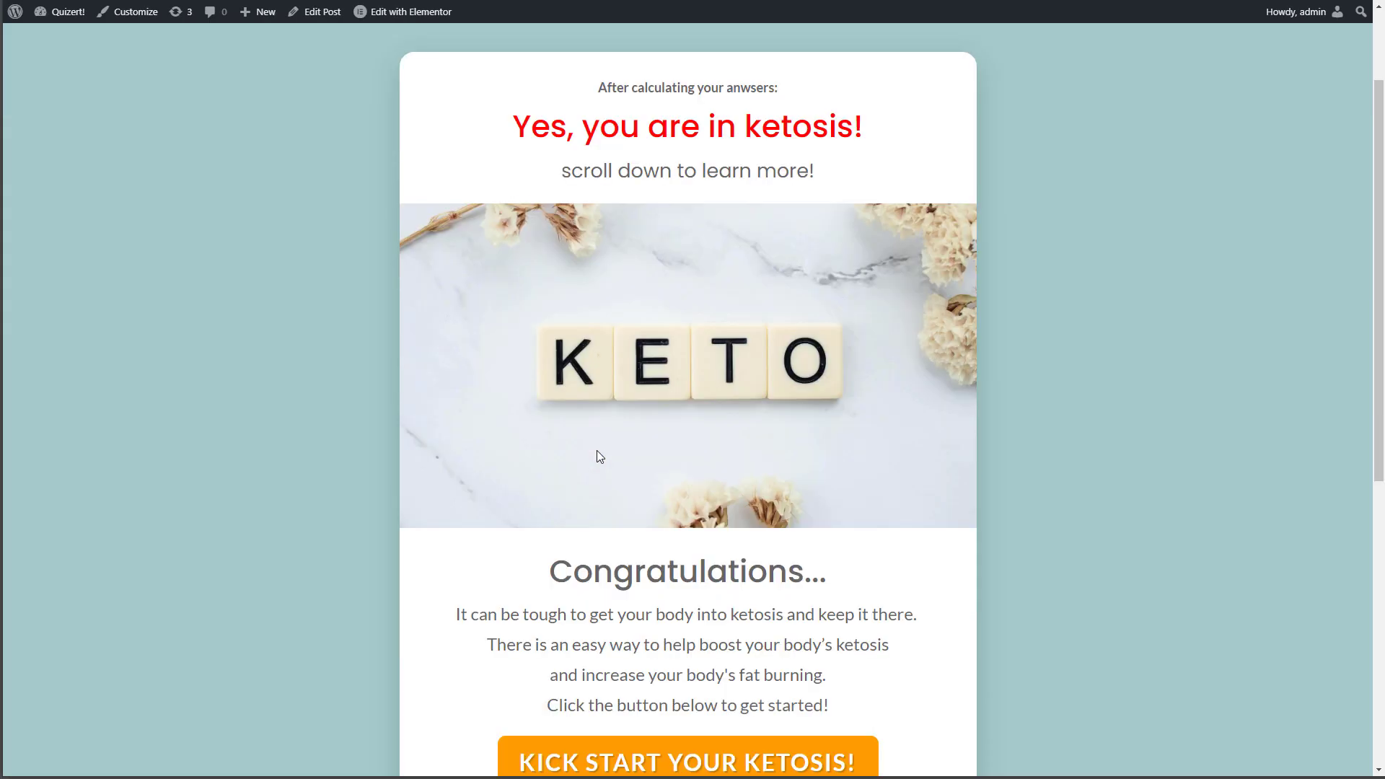
Copy the four-line text below "Congratulations..." on the ketosis results page and return to the editor.
scroll(597, 455, down, 3)
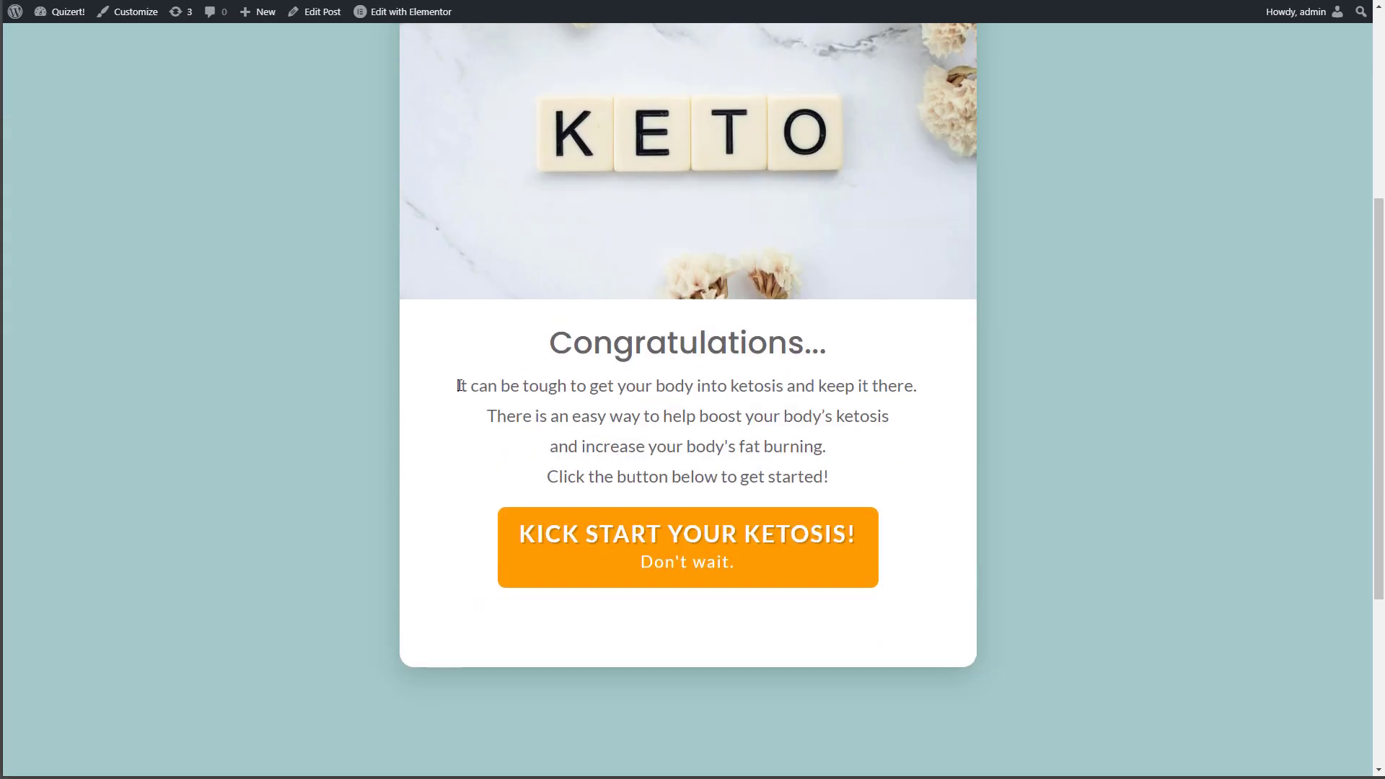
drag(454, 386, 823, 476)
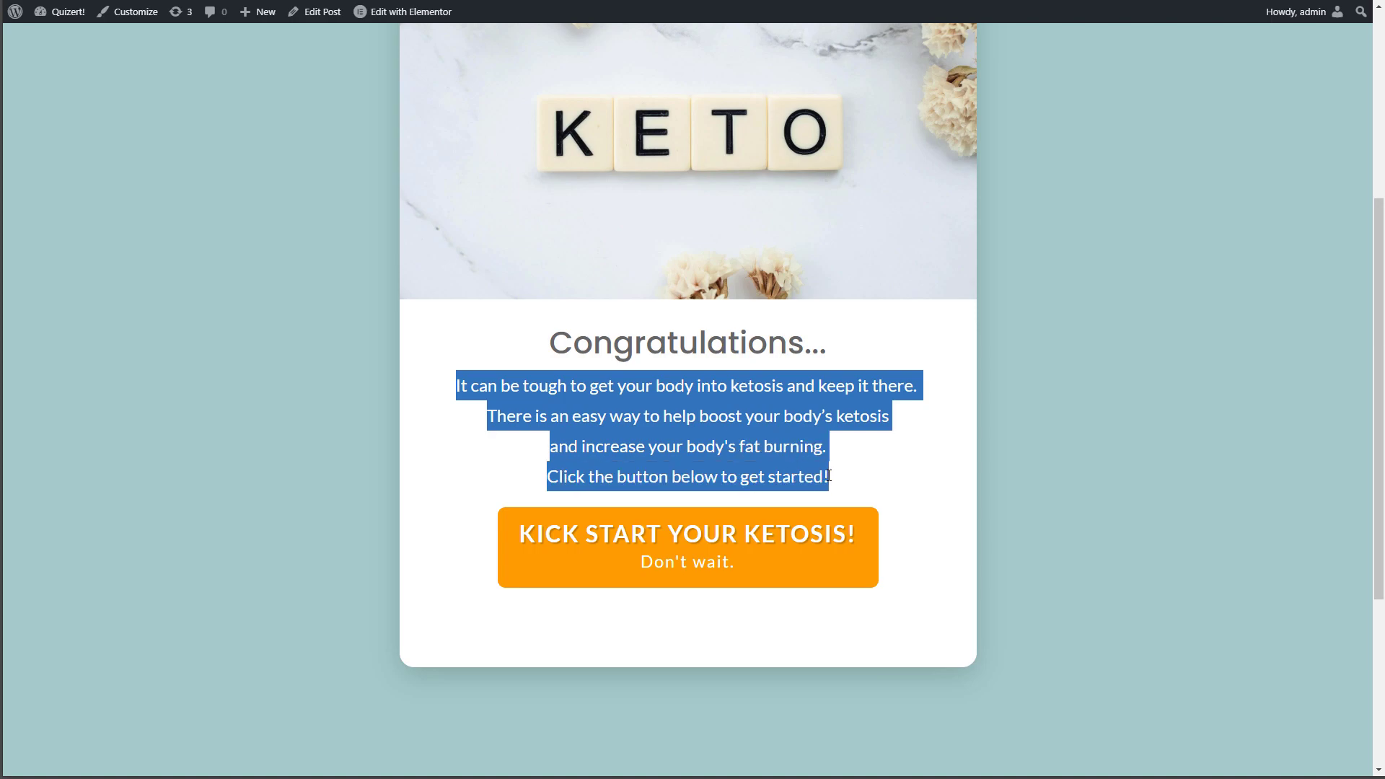
right_click(772, 446)
click(812, 457)
key(ctrl+Tab)
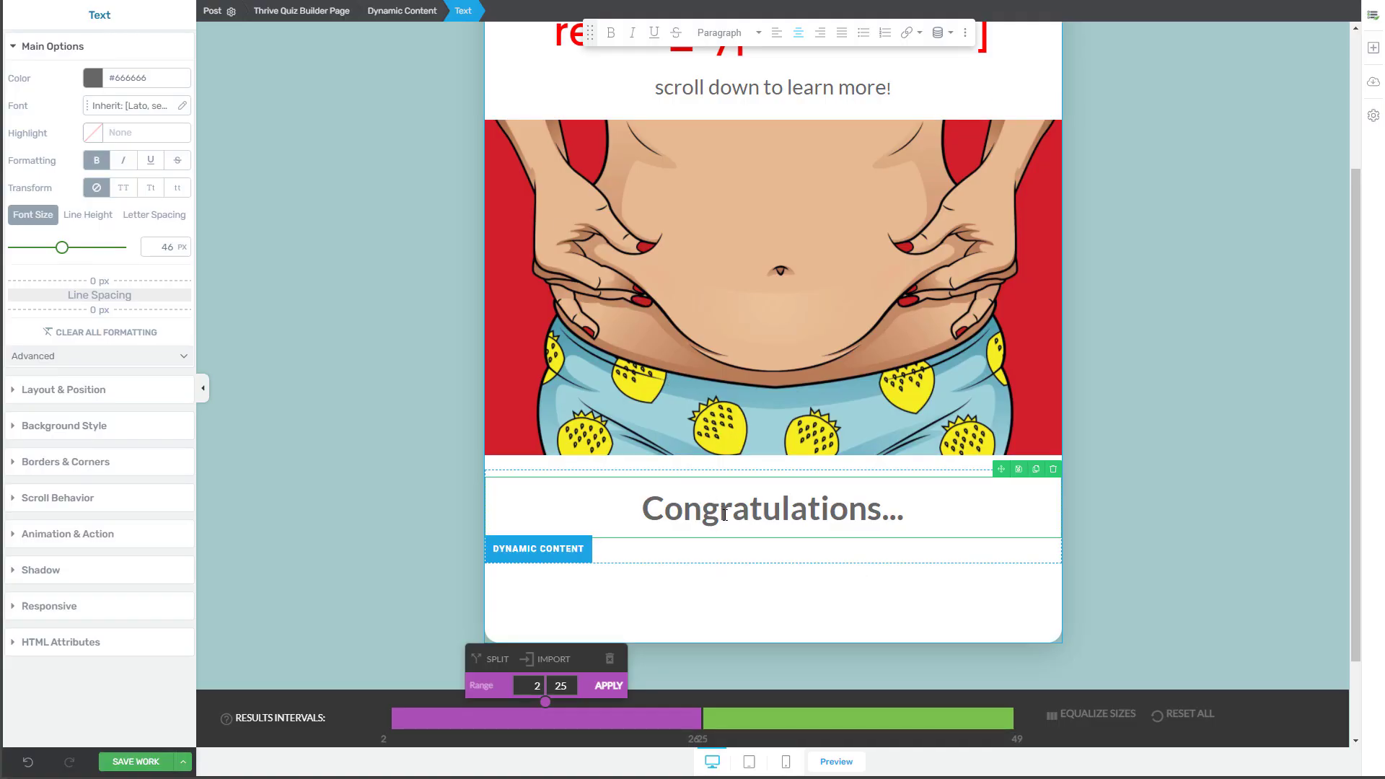
Paste the copied ketosis text into a new text element below "Congratulations..." and set its last line's font size to 28 px.
key(Return)
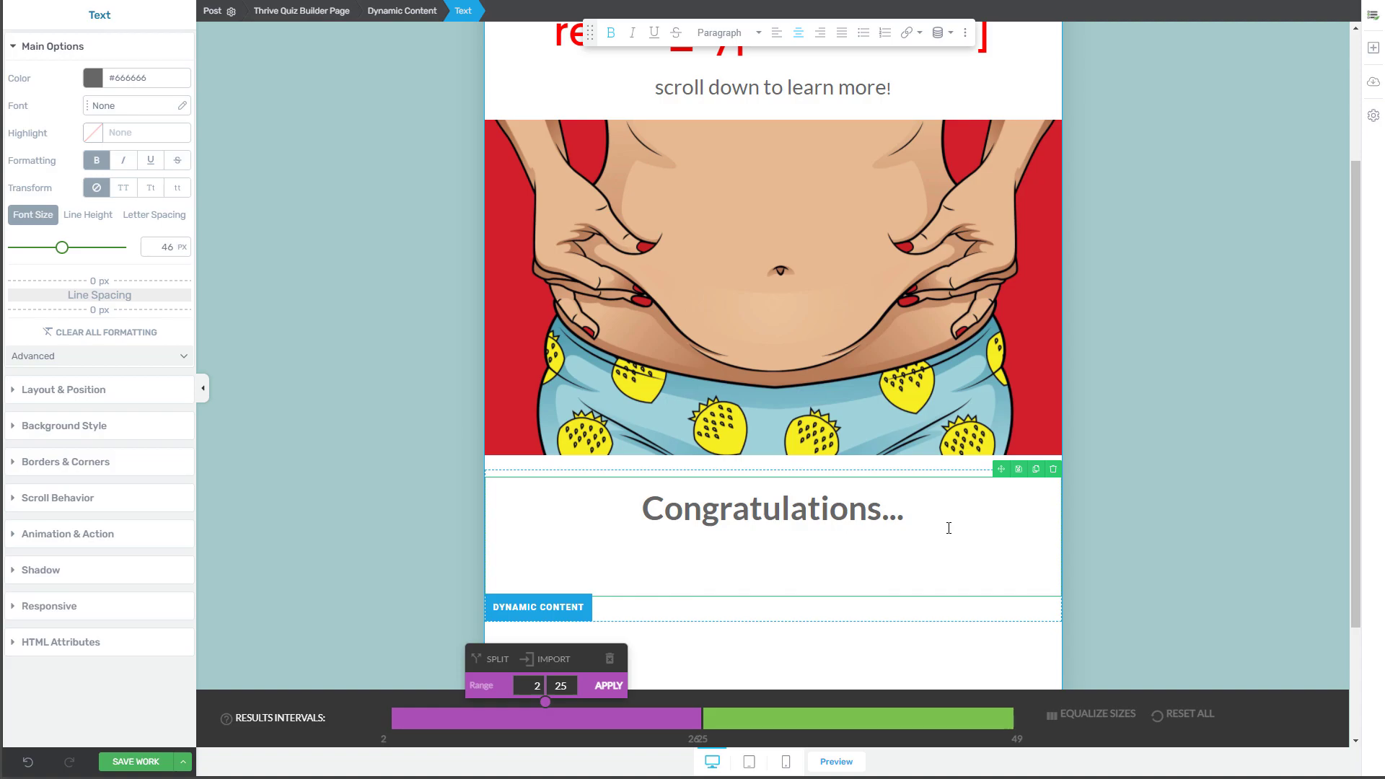
key(BackSpace)
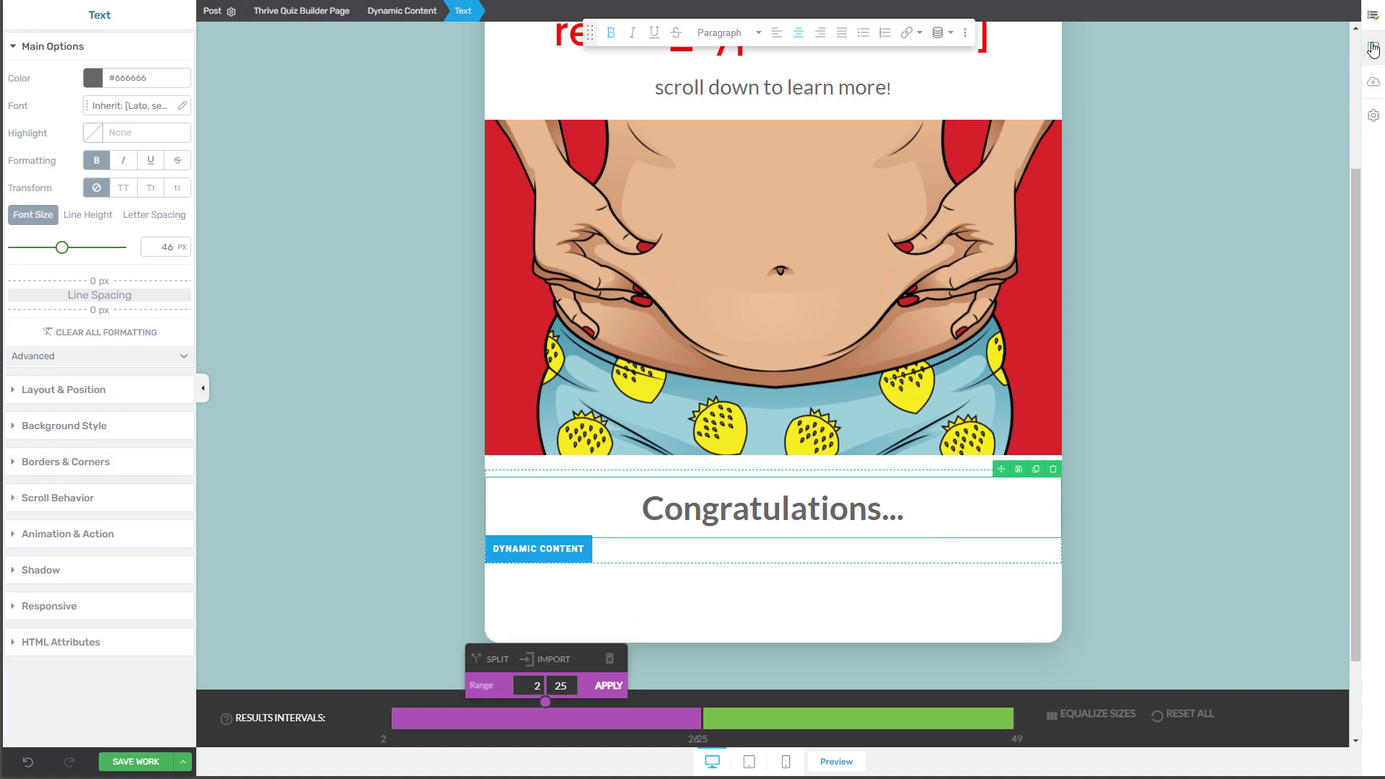
click(1372, 49)
scroll(1293, 286, down, 5)
scroll(1293, 285, up, 5)
drag(1246, 148, 821, 526)
click(816, 552)
key(ctrl+a)
key(ctrl+v)
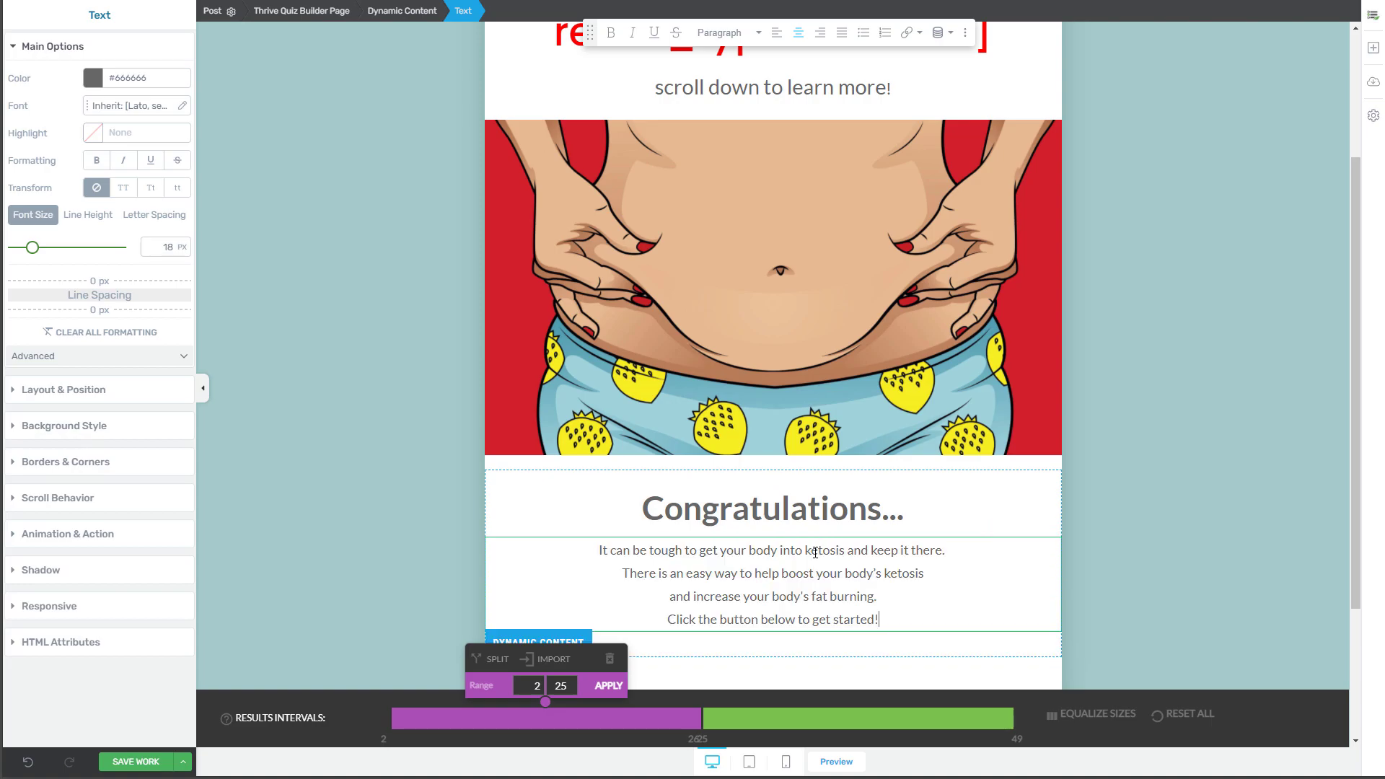
scroll(803, 529, down, 3)
drag(36, 247, 43, 251)
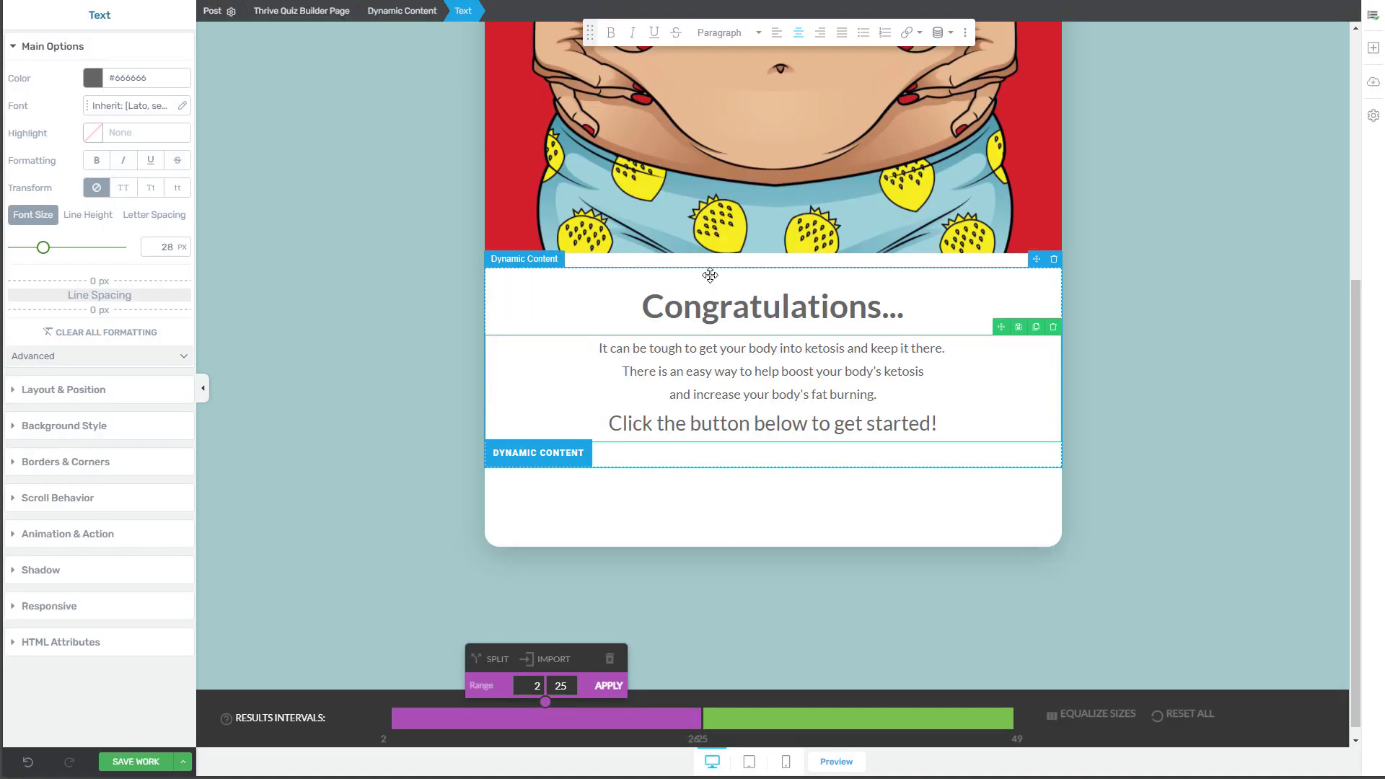
Add a button below the pasted text inside the dynamic content and set its size to L.
click(1373, 48)
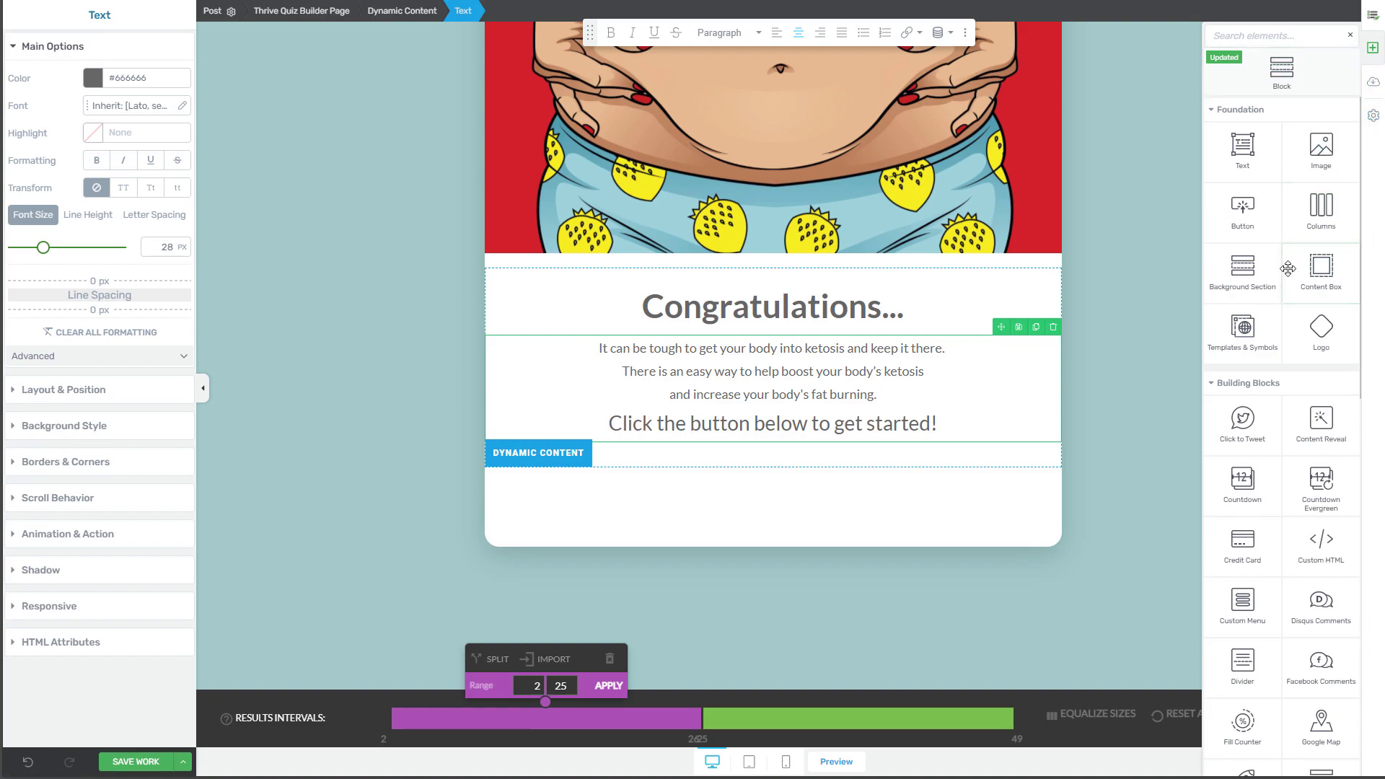
mouse_move(1250, 211)
mouse_down()
mouse_move(1150, 274)
mouse_move(798, 408)
mouse_move(797, 448)
mouse_move(826, 437)
mouse_up()
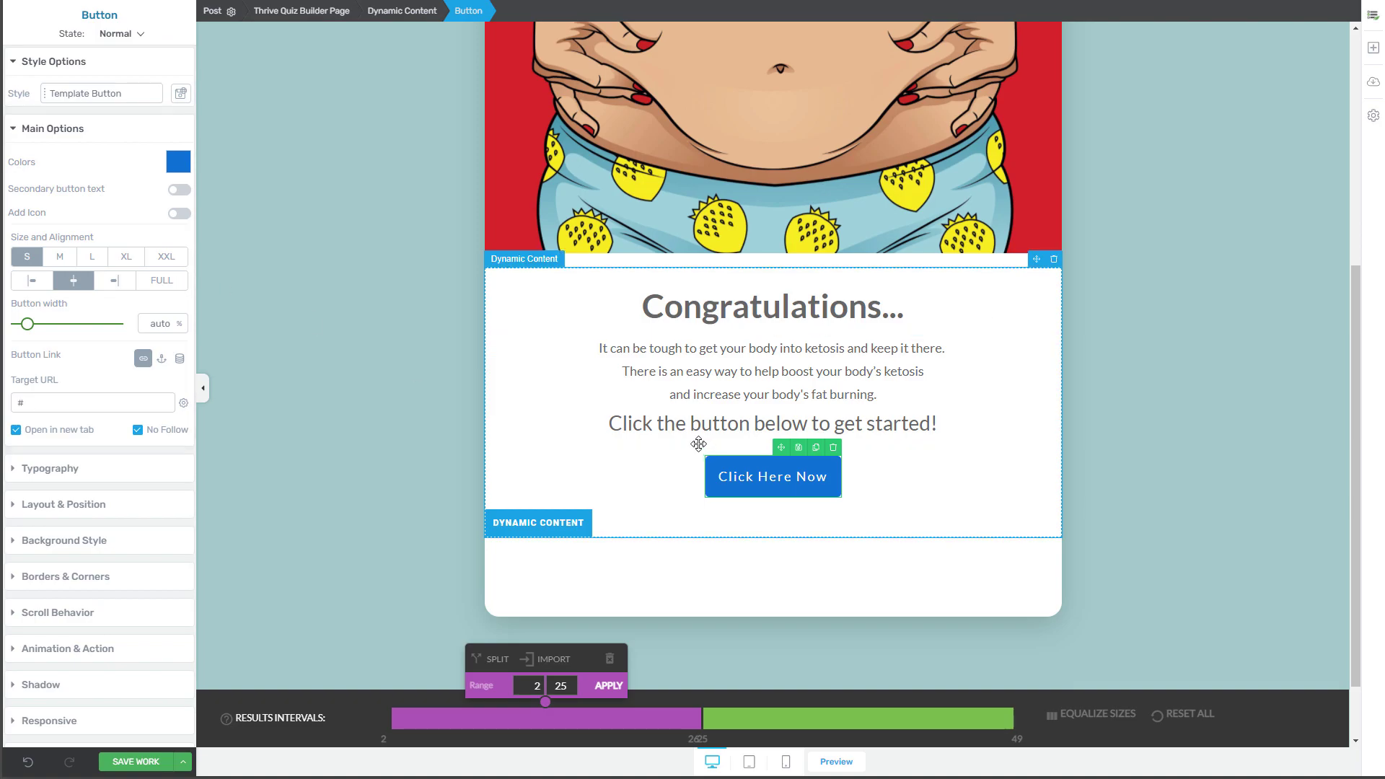
click(98, 264)
click(126, 270)
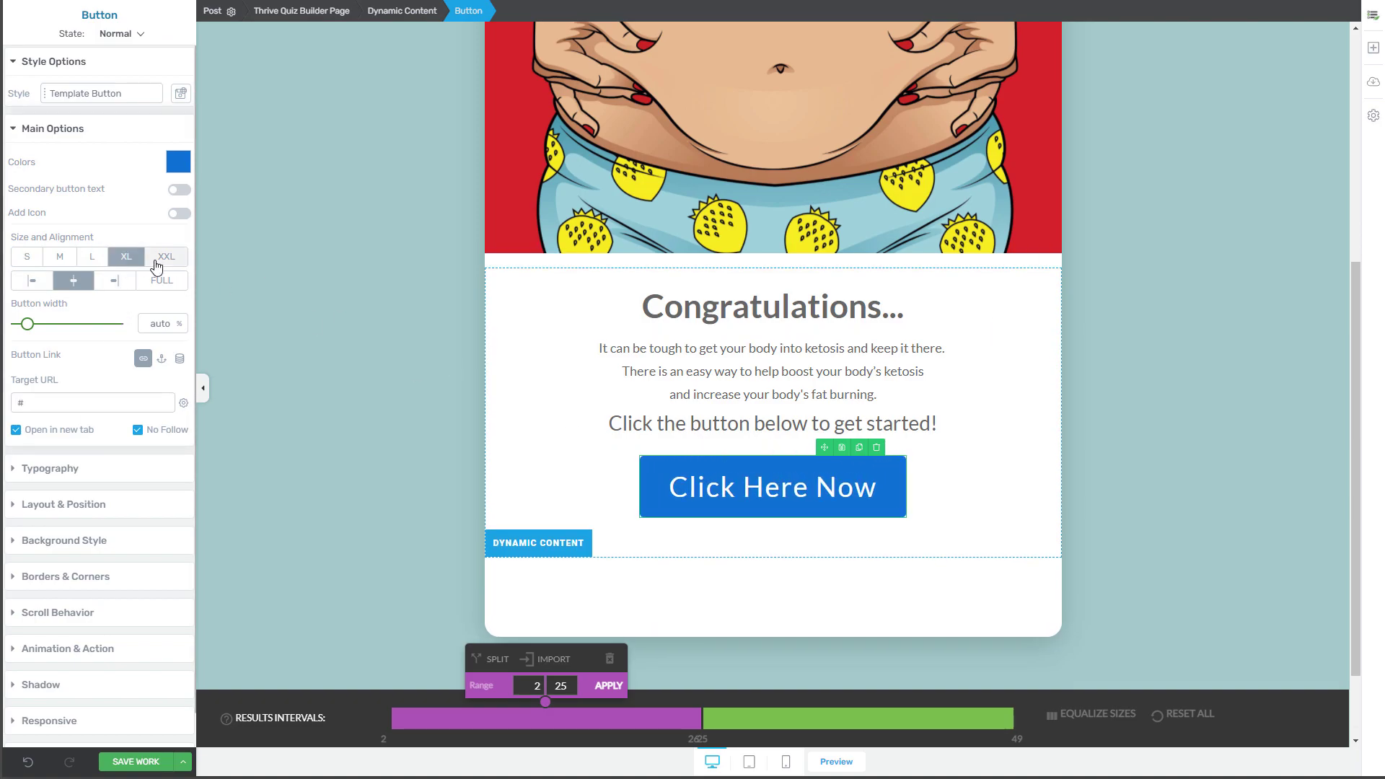
click(156, 265)
click(131, 264)
click(99, 262)
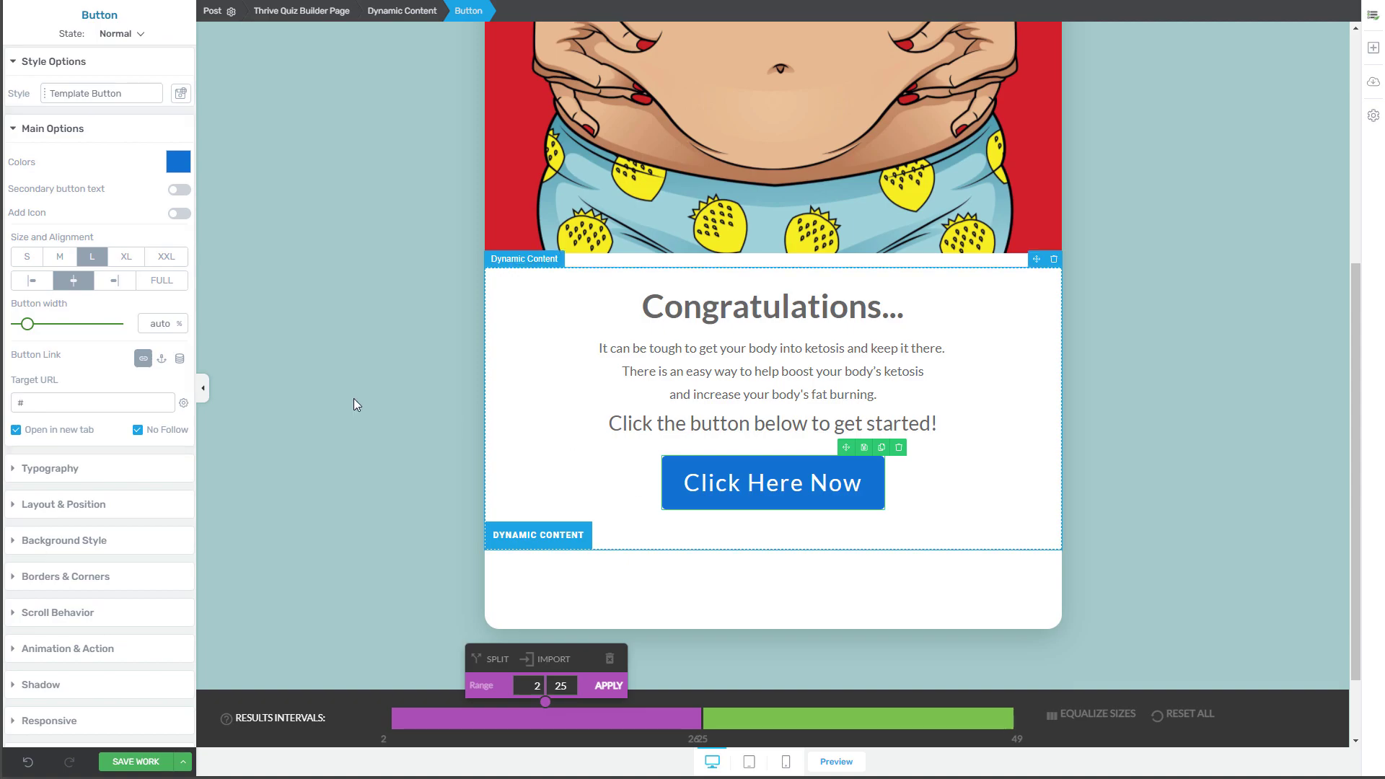
Set the "Click Here Now" button's color to orange (#ffaa00).
click(185, 173)
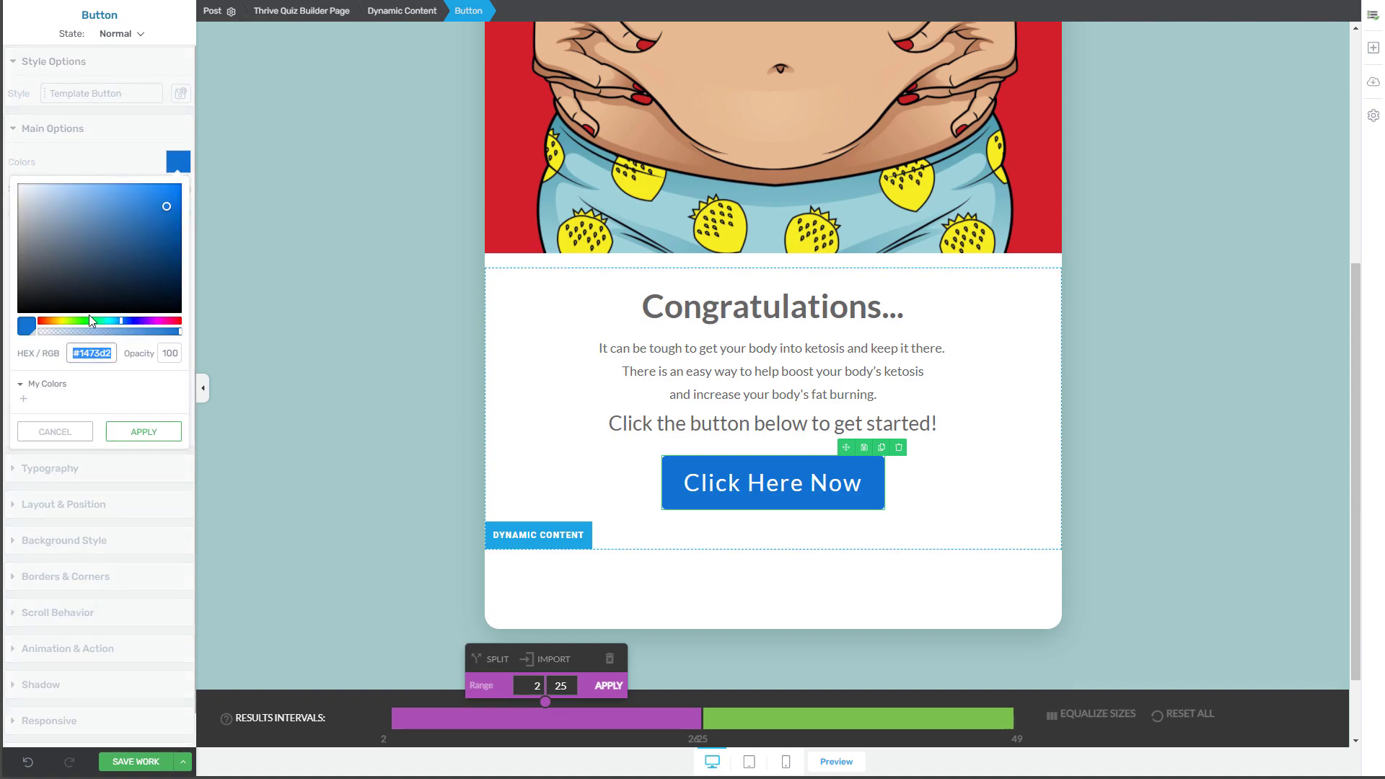
click(54, 322)
drag(168, 211, 193, 176)
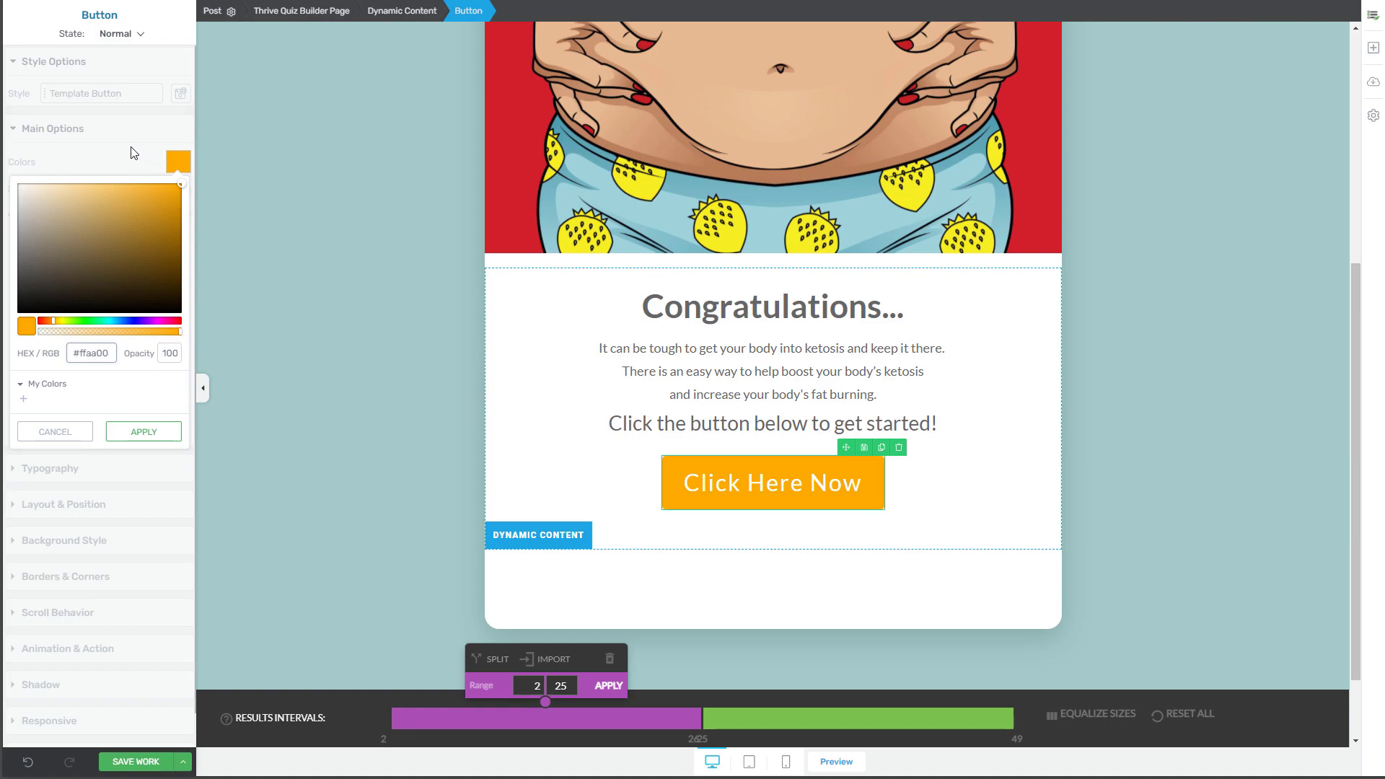
click(172, 431)
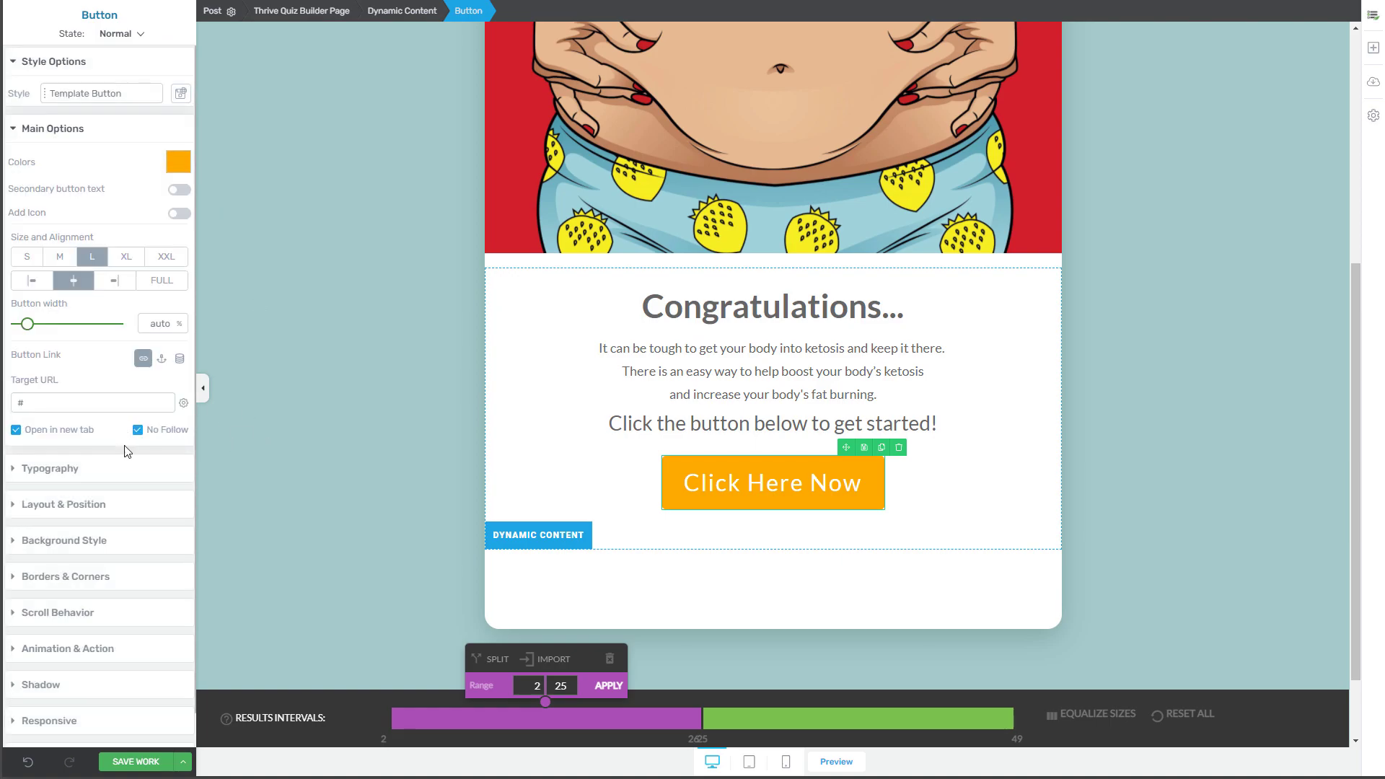
Make the "Click Here Now" button's text bold and uppercase and set its font size to 40 px.
click(125, 468)
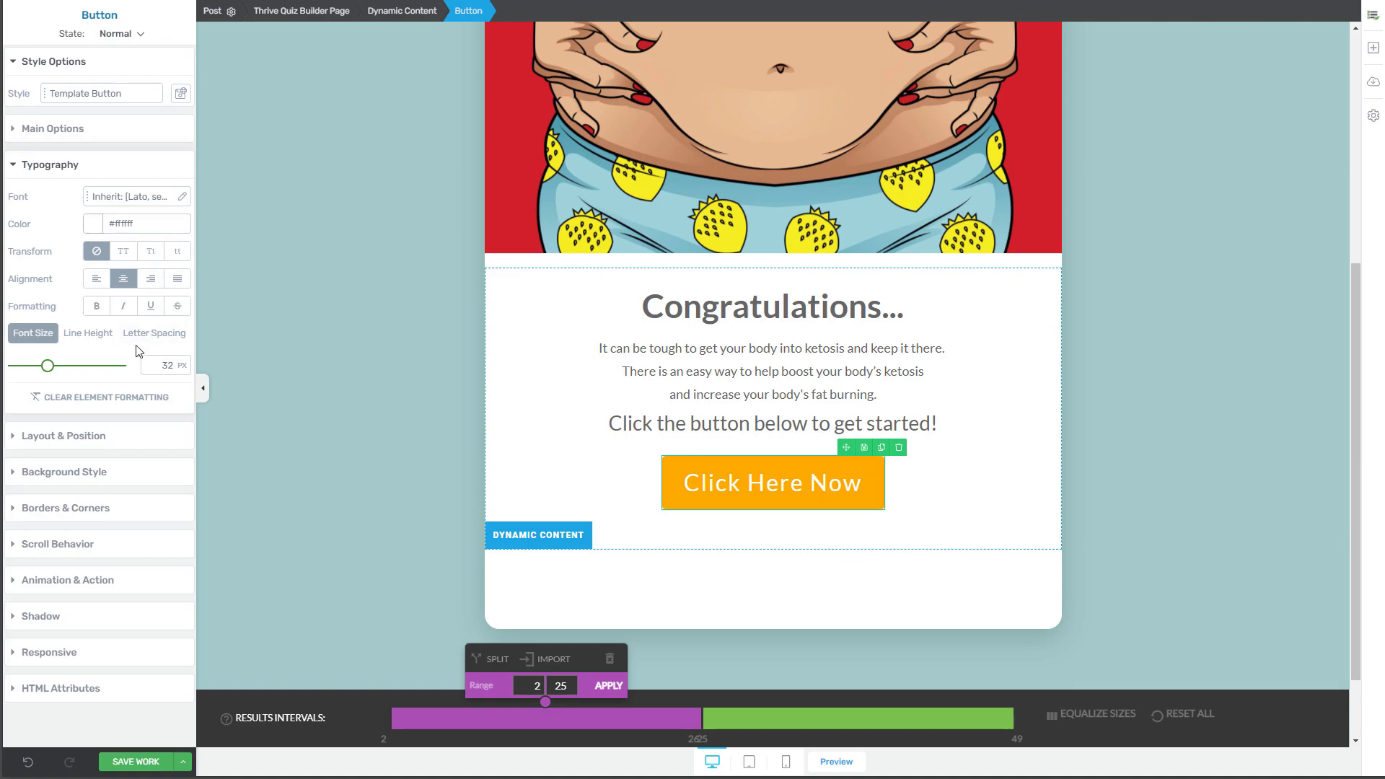
click(96, 307)
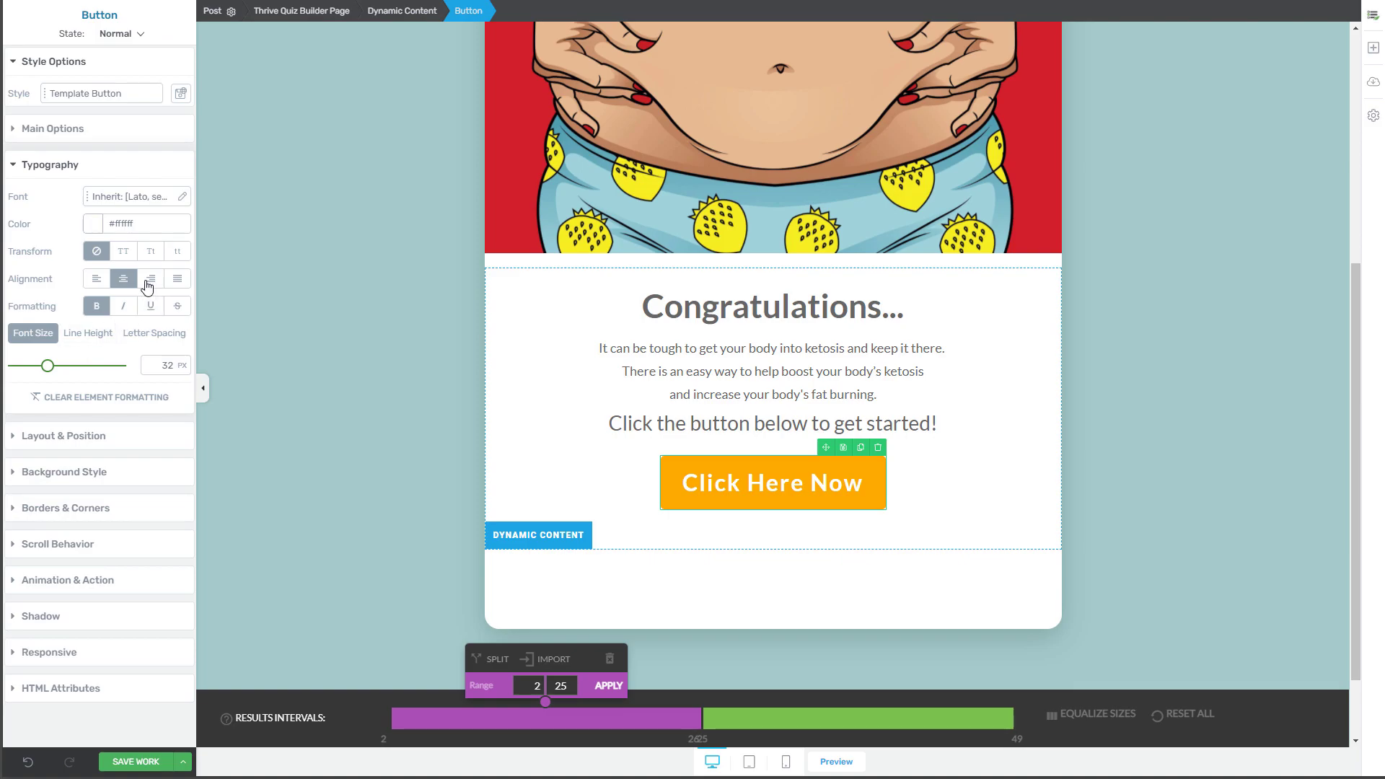
click(122, 256)
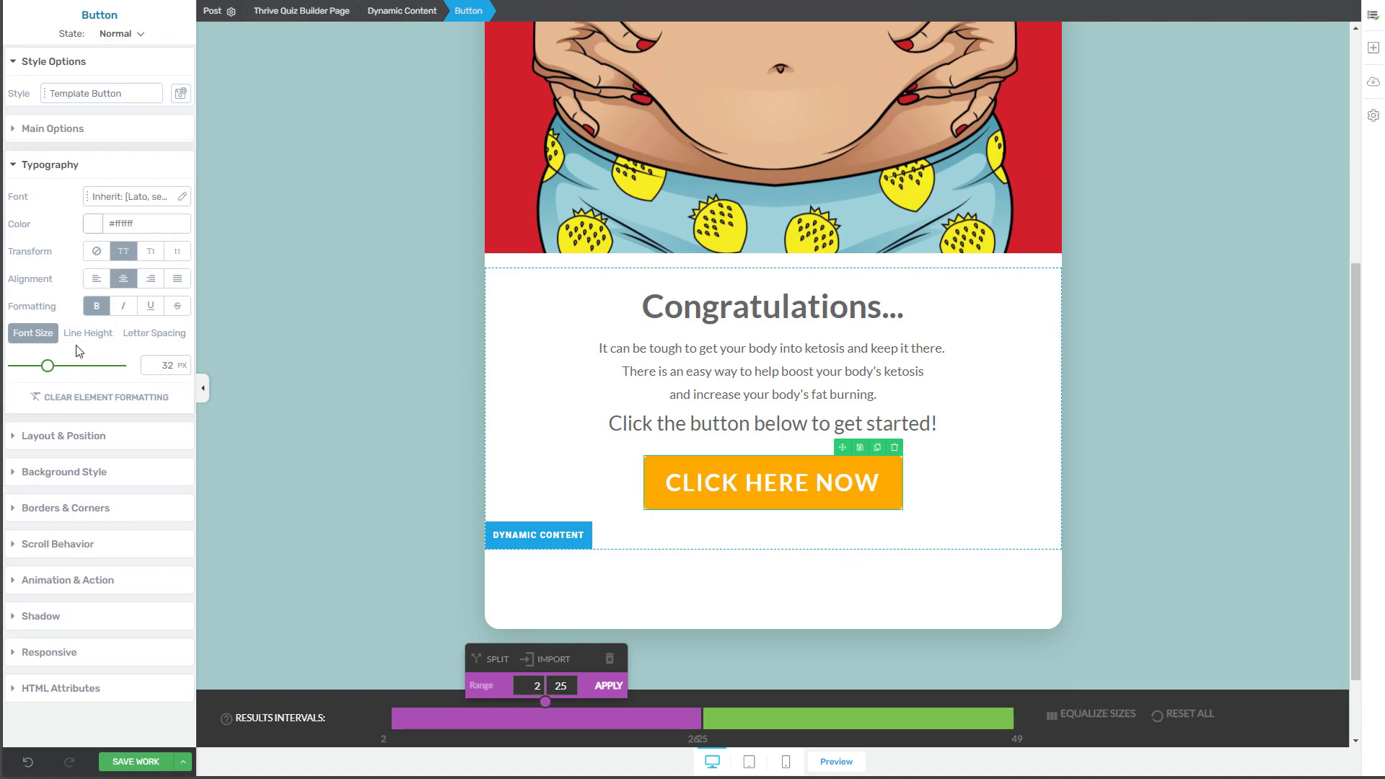
drag(48, 366, 56, 369)
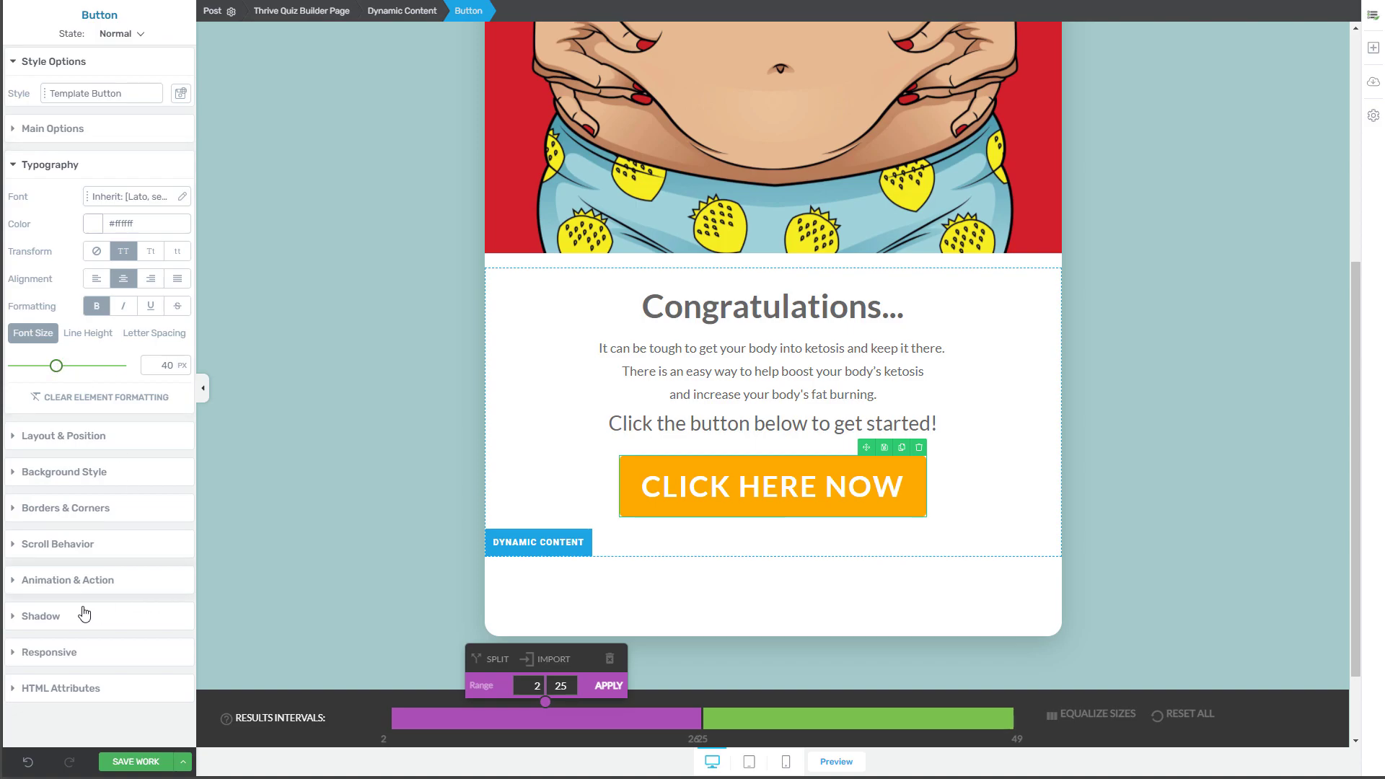
Add a drop shadow with the default settings to the orange button and set its corner radius to 11 px.
click(41, 619)
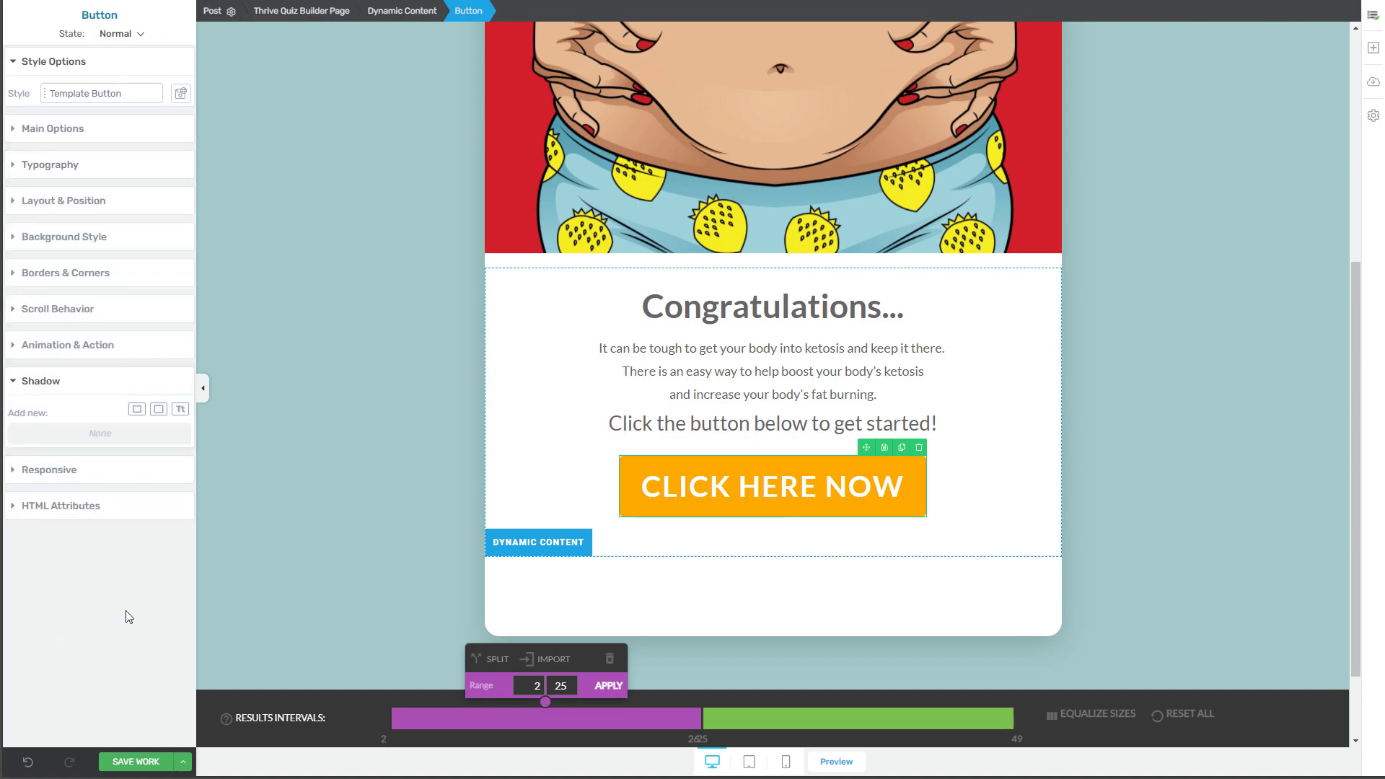
click(158, 410)
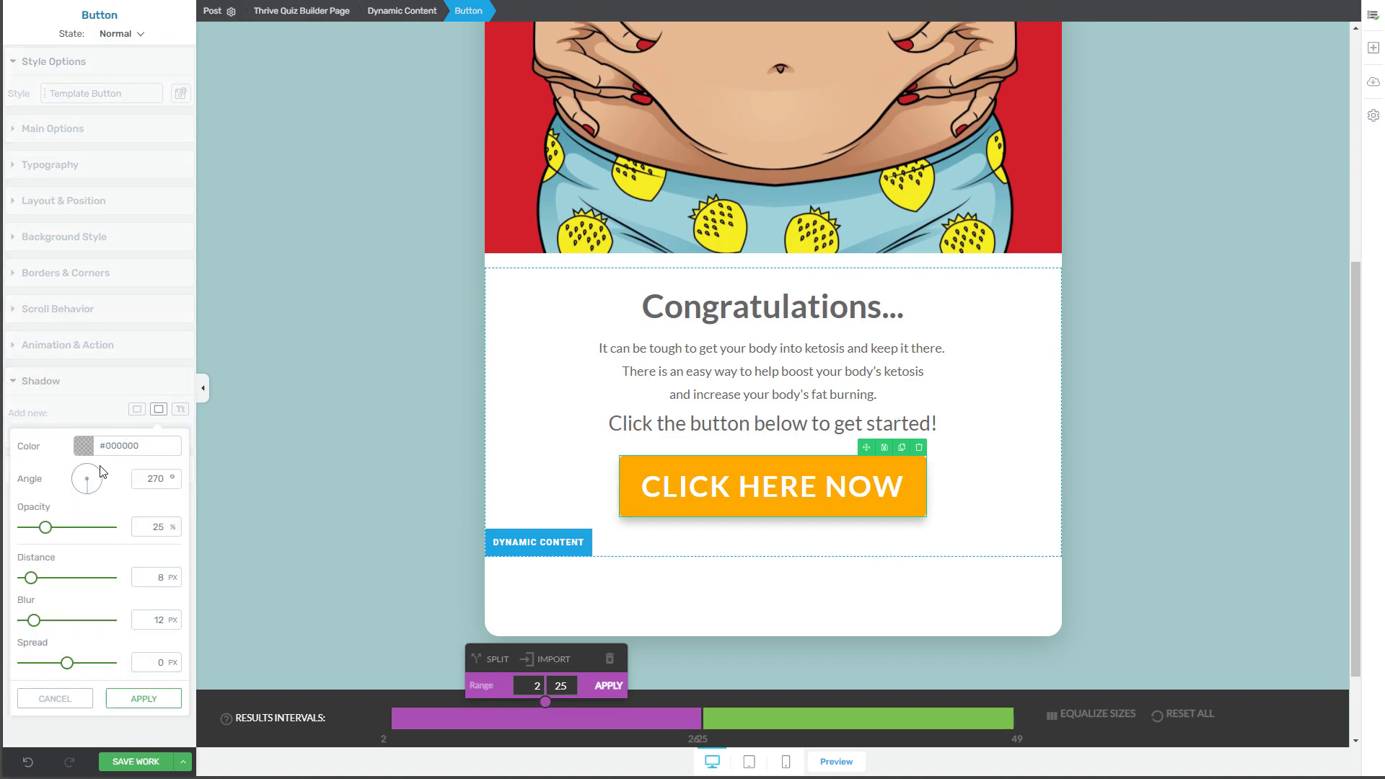
click(143, 698)
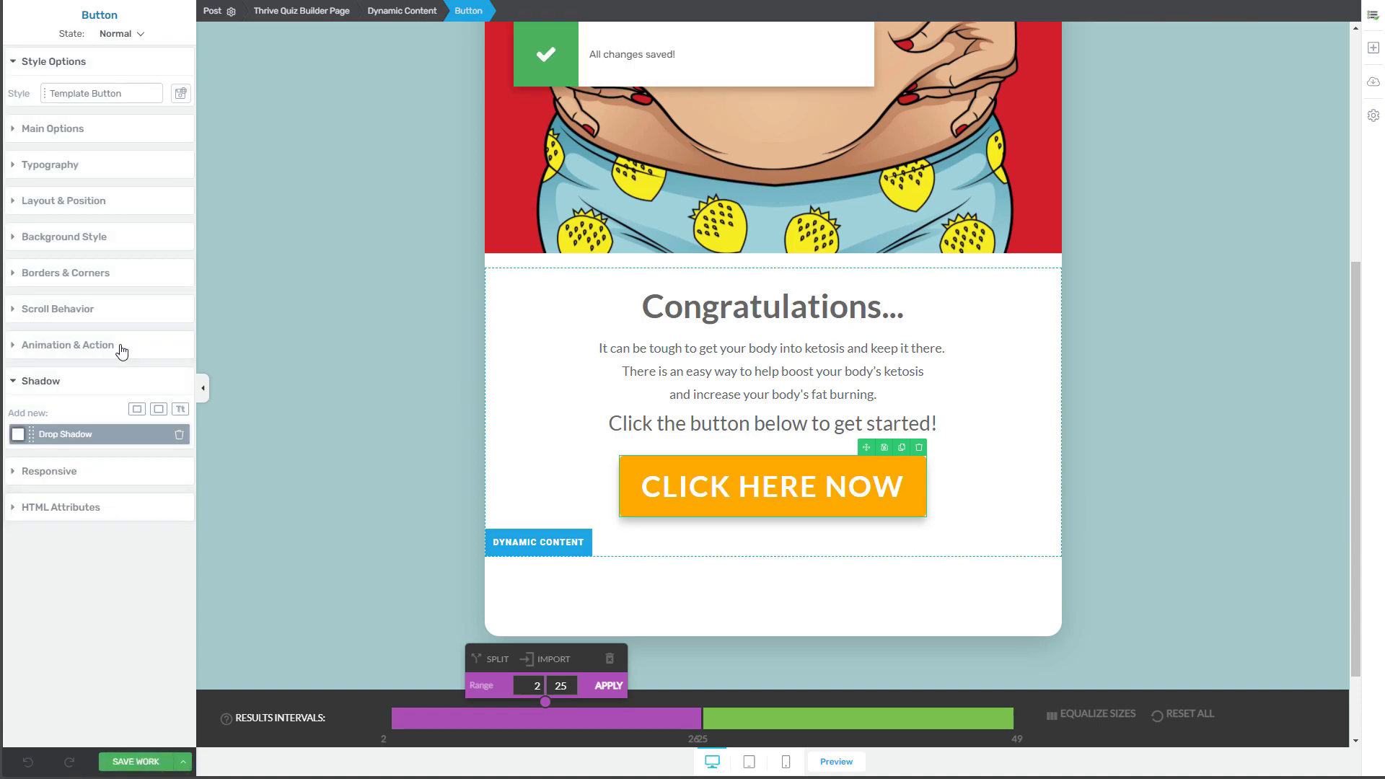
click(112, 273)
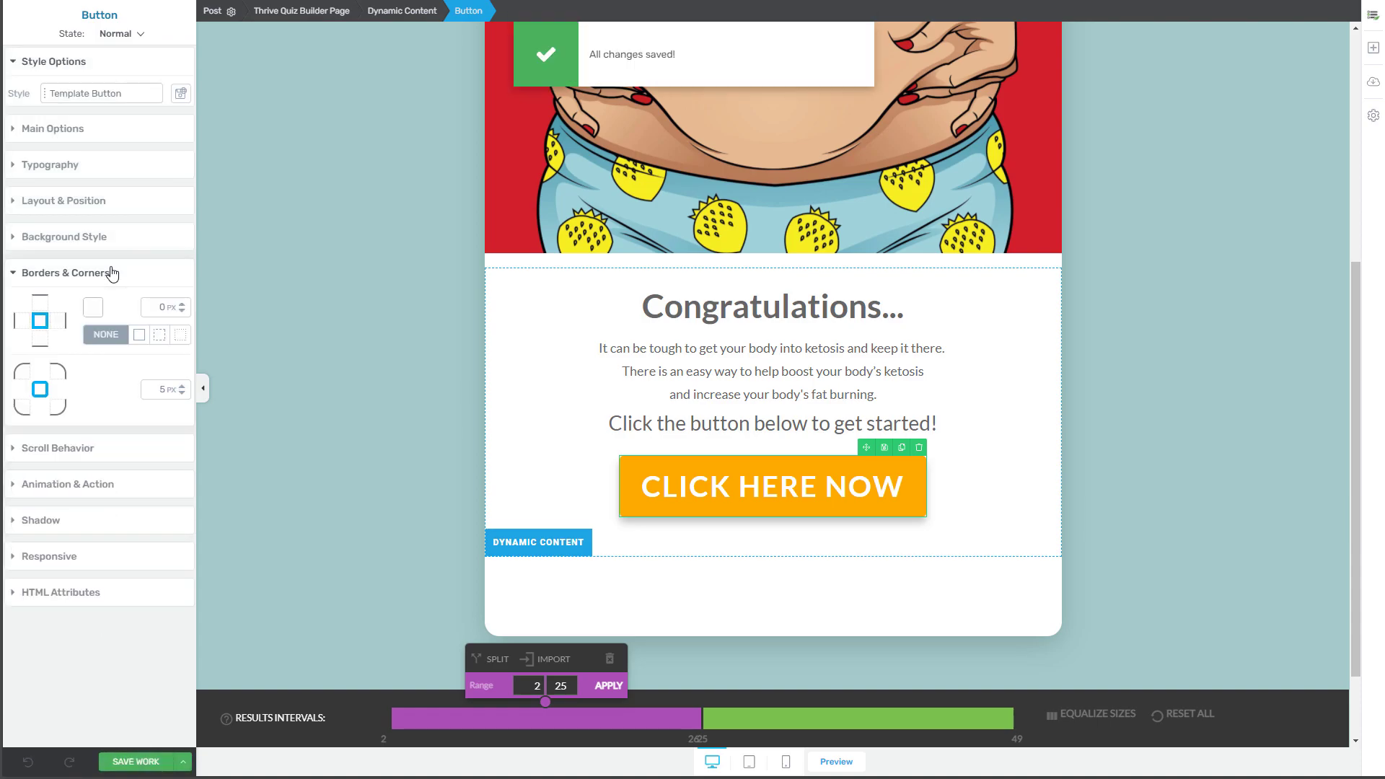
click(182, 385)
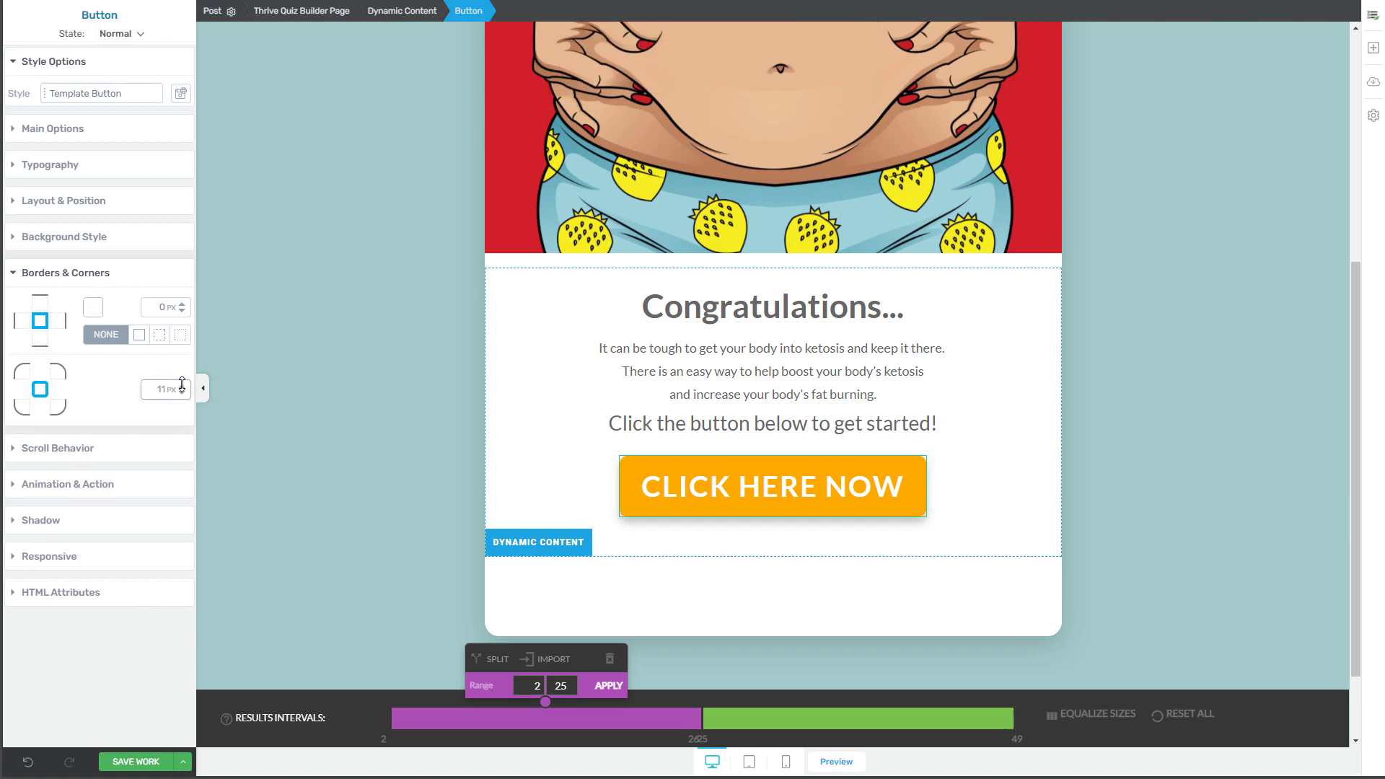
click(519, 432)
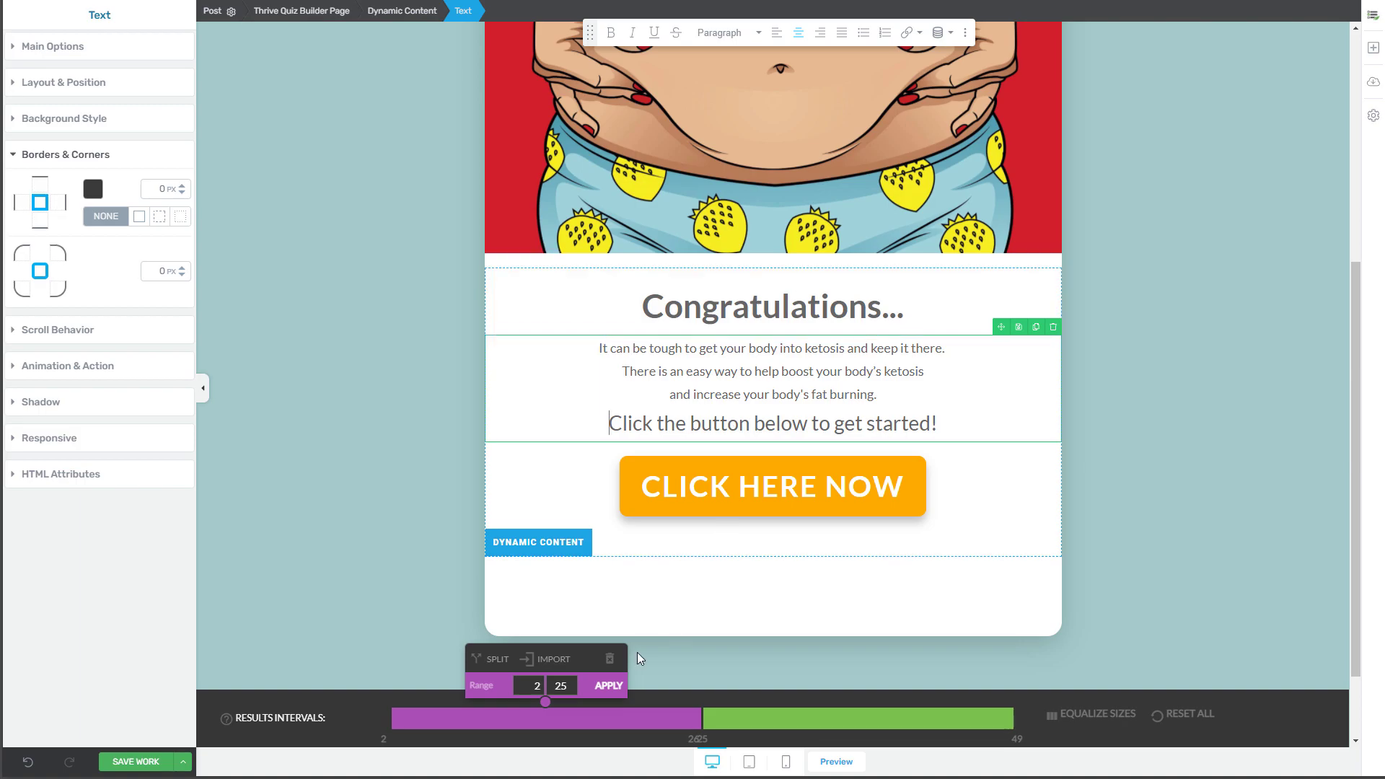
Replace the orange button's text in the 2–25 results interval with "BOOST YOUR KETOSIS".
click(779, 720)
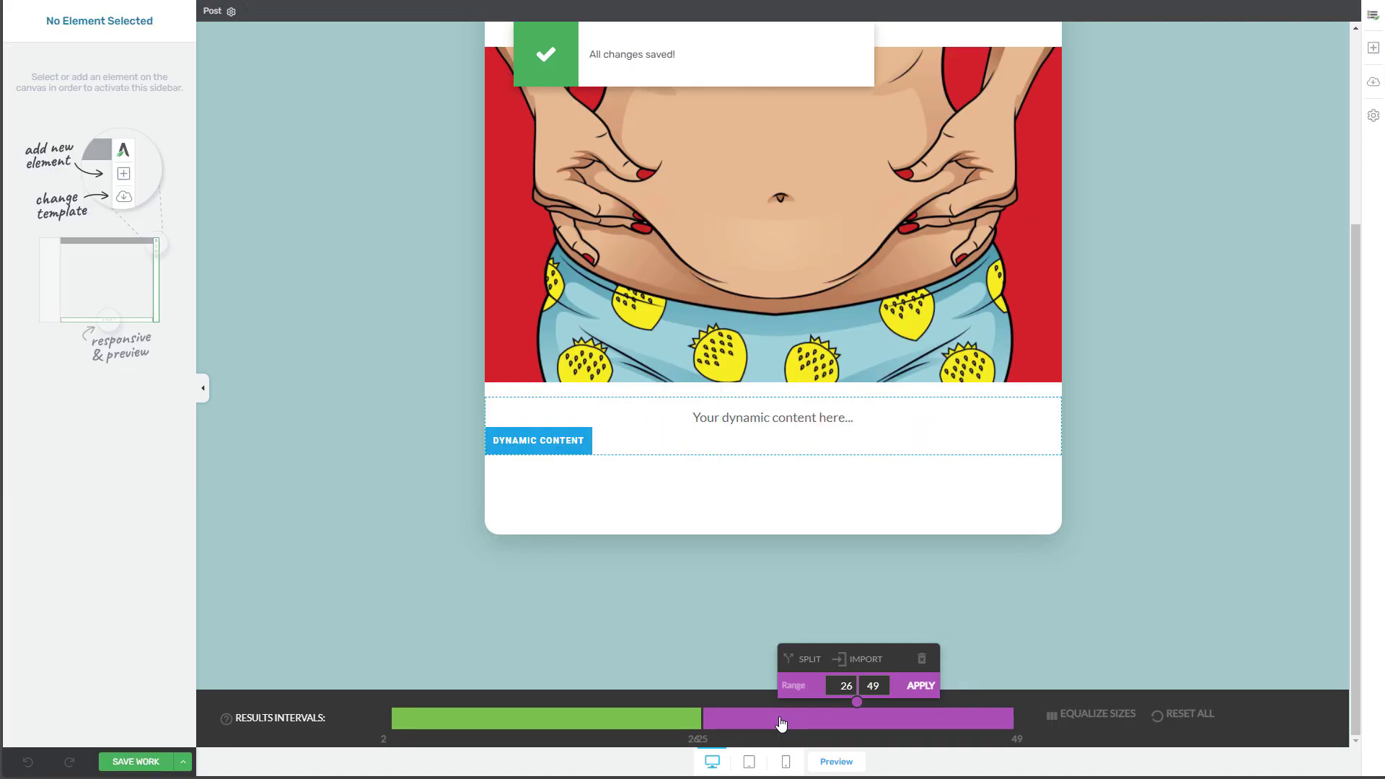
click(635, 719)
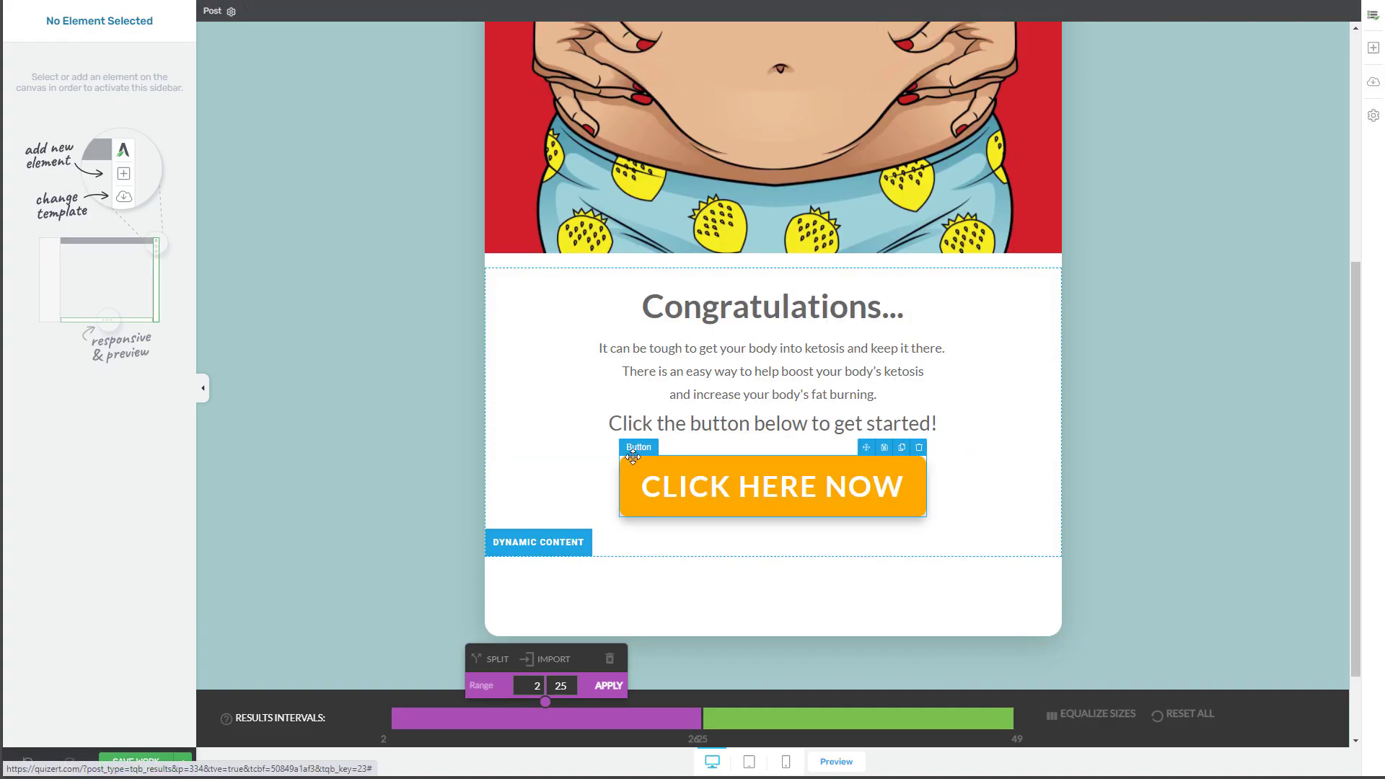
click(766, 484)
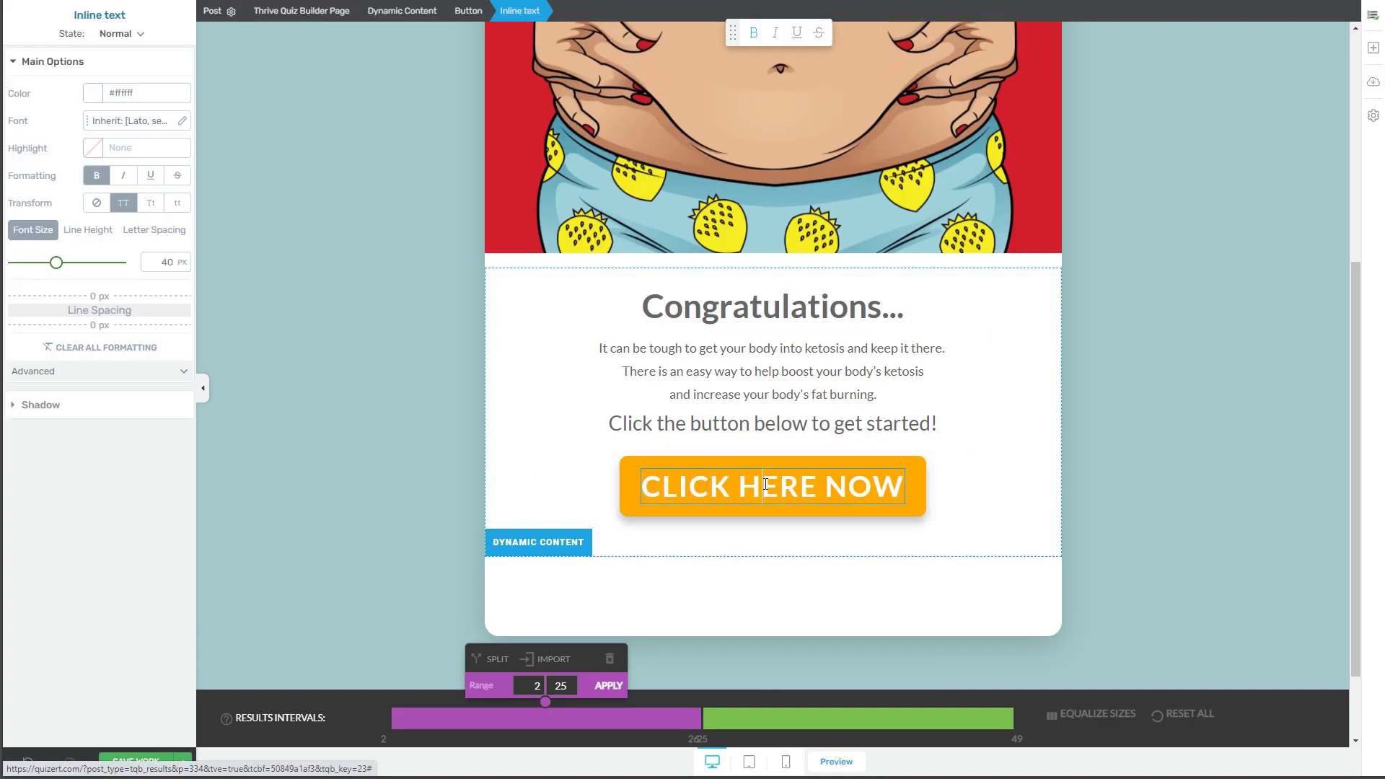
click(756, 469)
triple_click(693, 486)
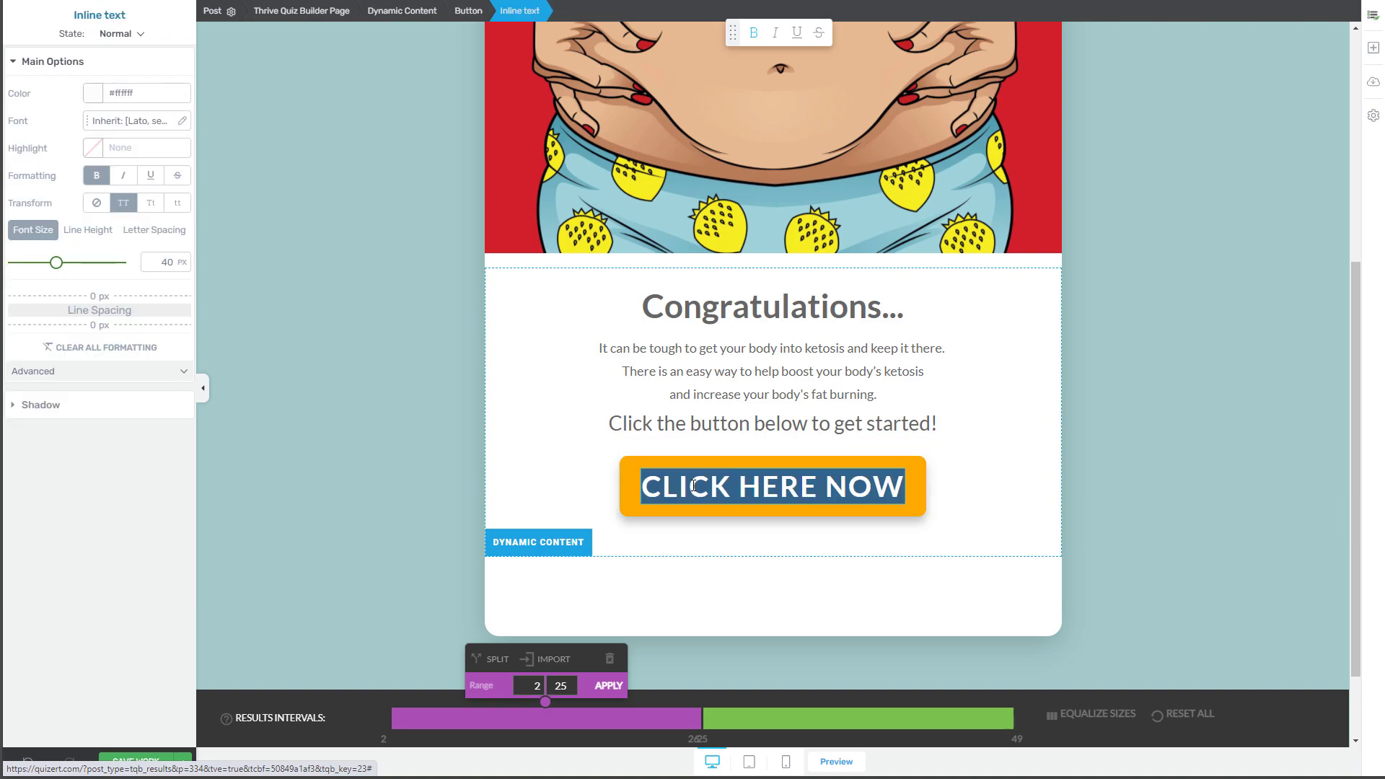
text(BOOST)
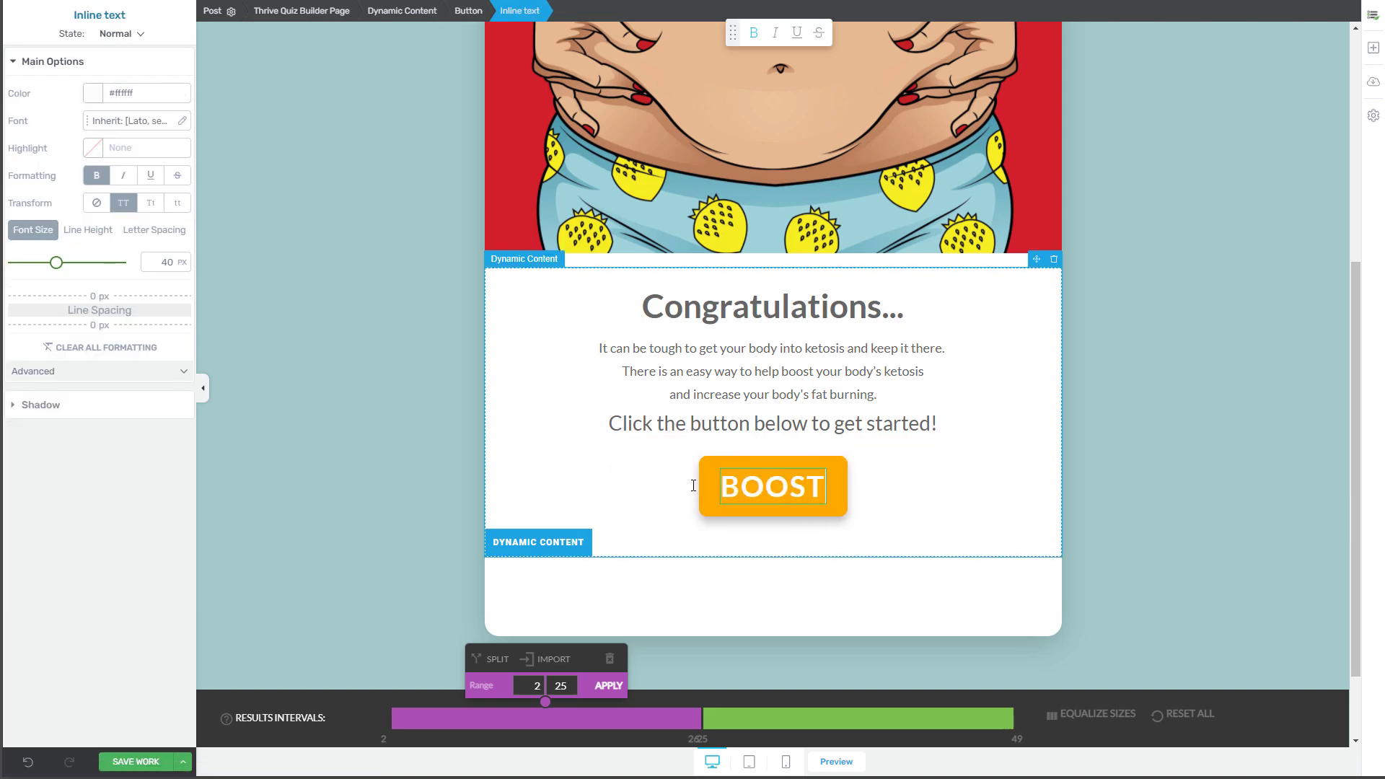
text( YOUR KETOSIS)
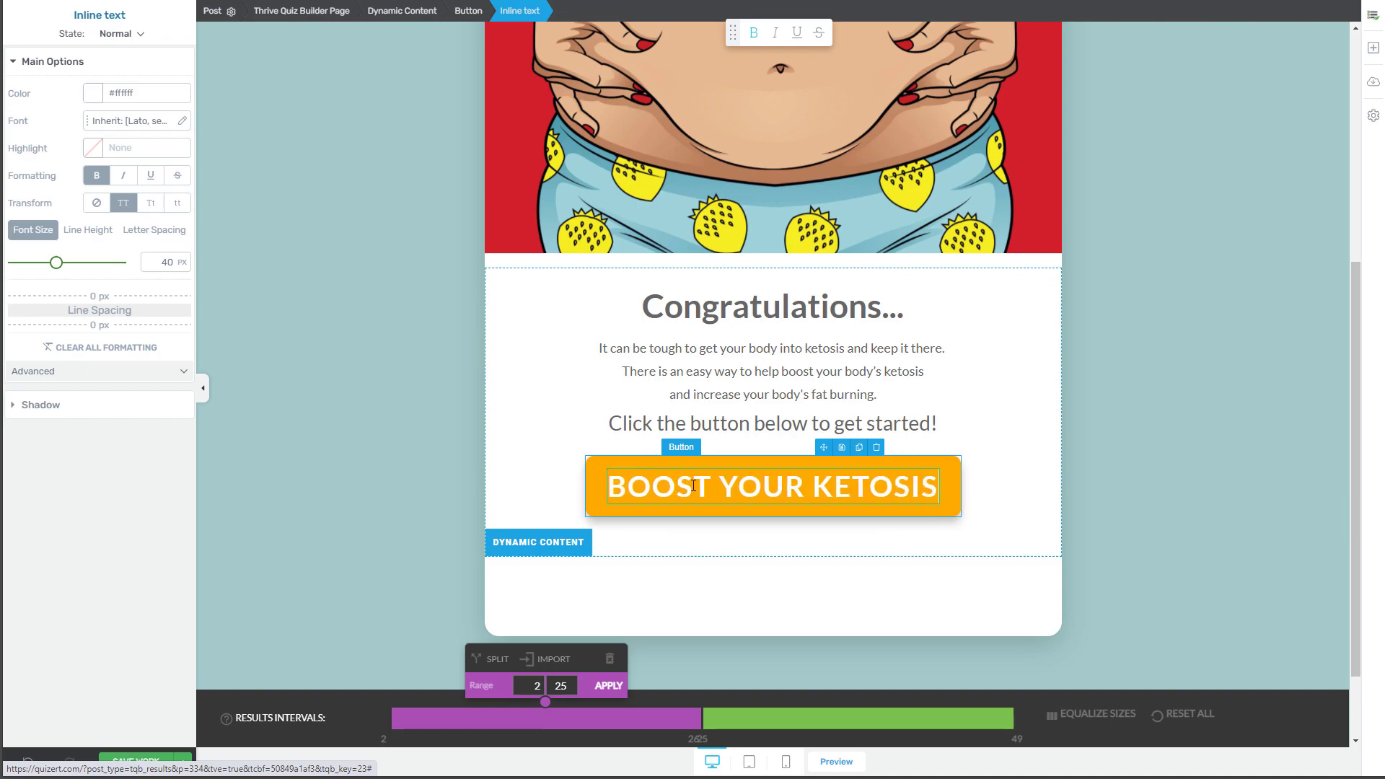
click(1027, 497)
Add a text shadow with the default settings to the "BOOST YOUR KETOSIS" button text.
click(912, 487)
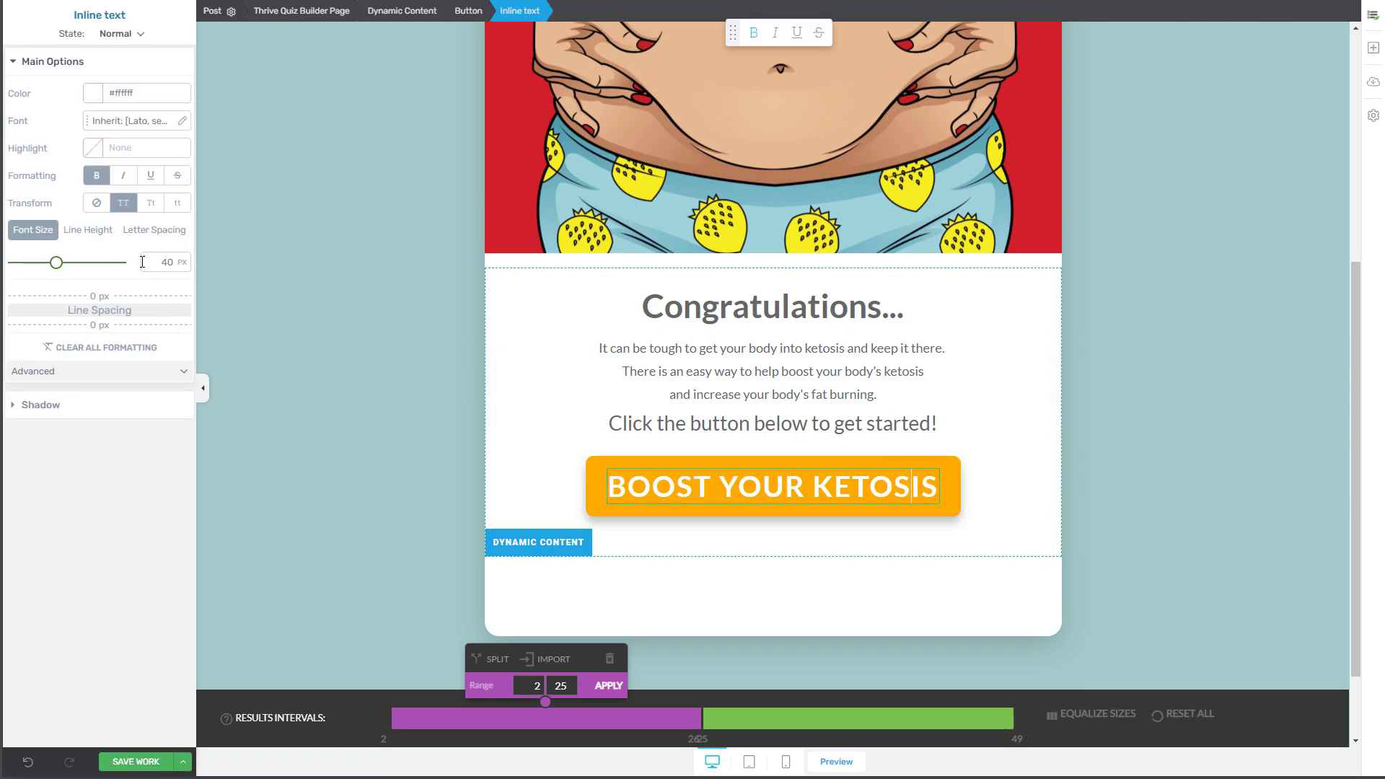
click(120, 407)
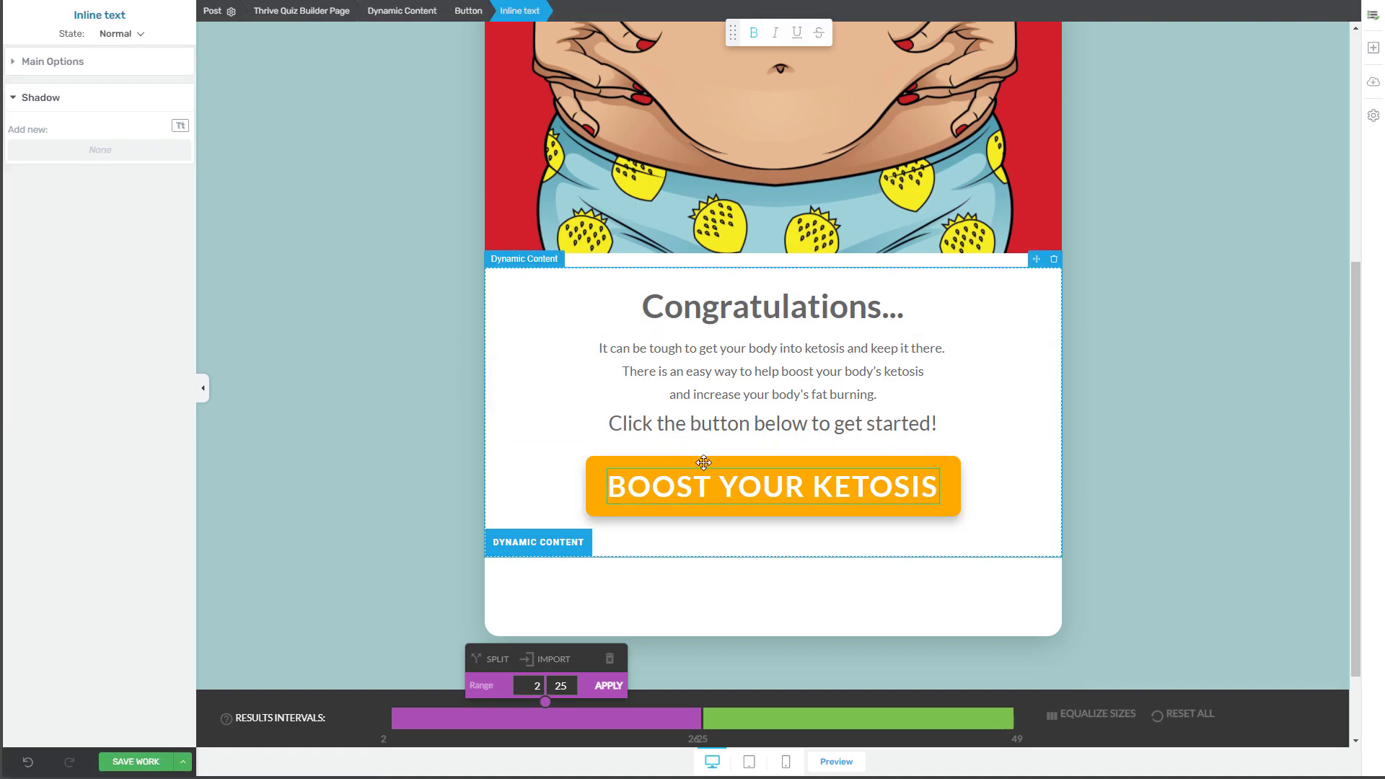
double_click(723, 486)
click(1005, 476)
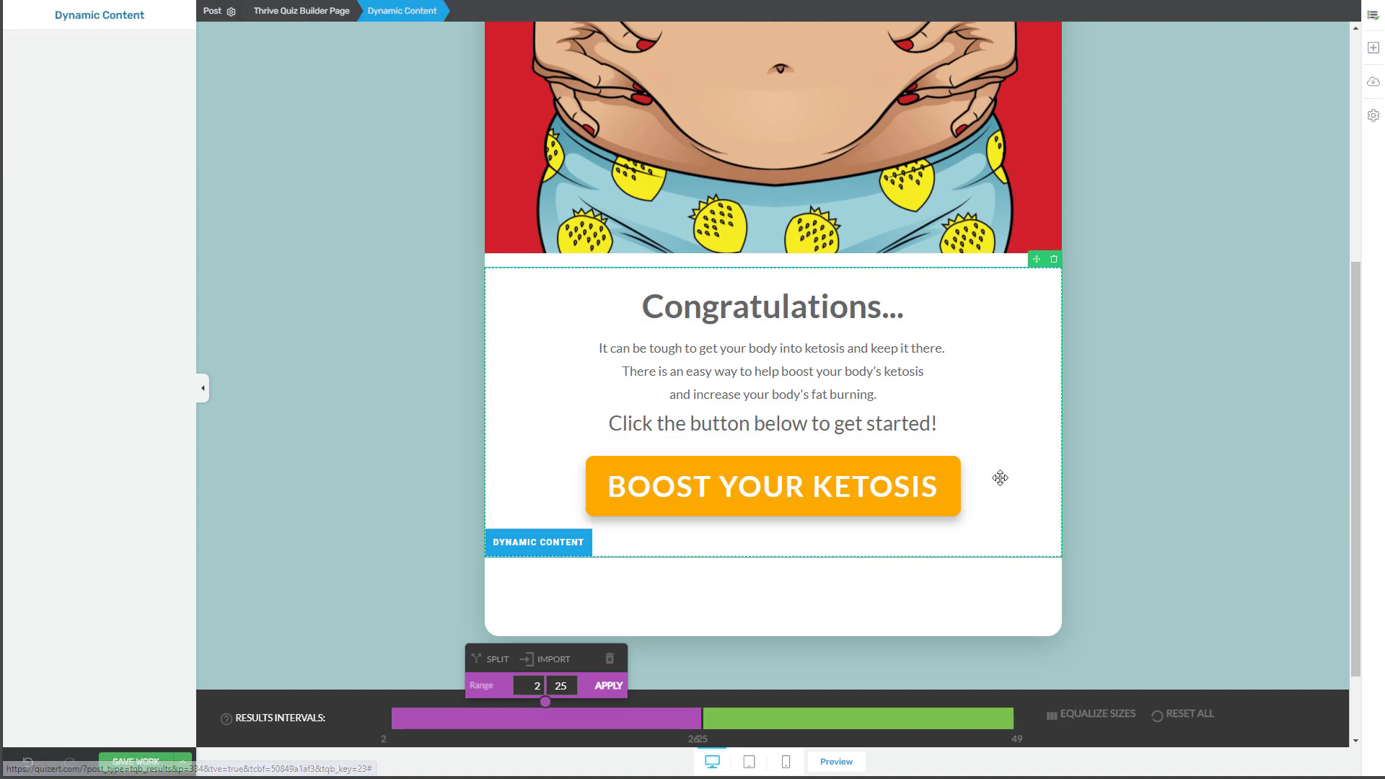
click(958, 473)
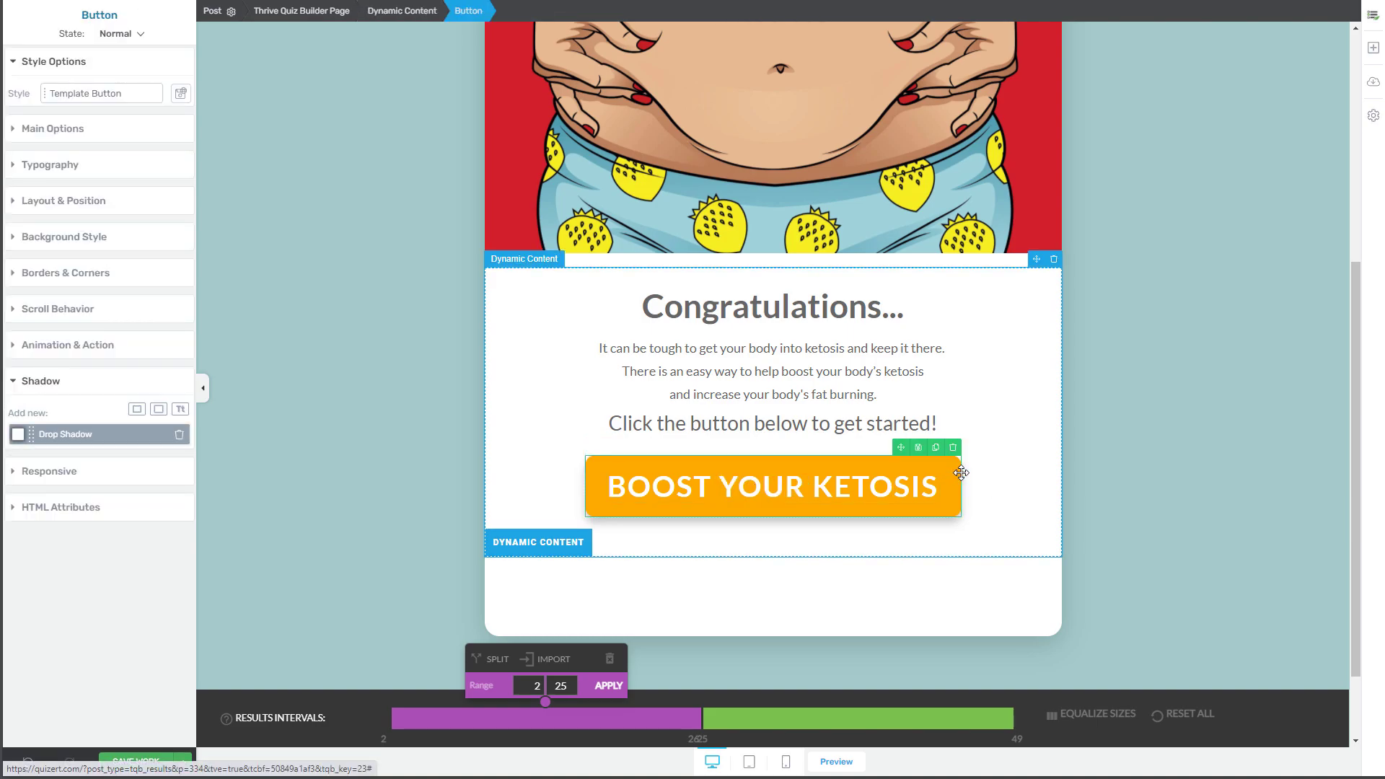
click(927, 484)
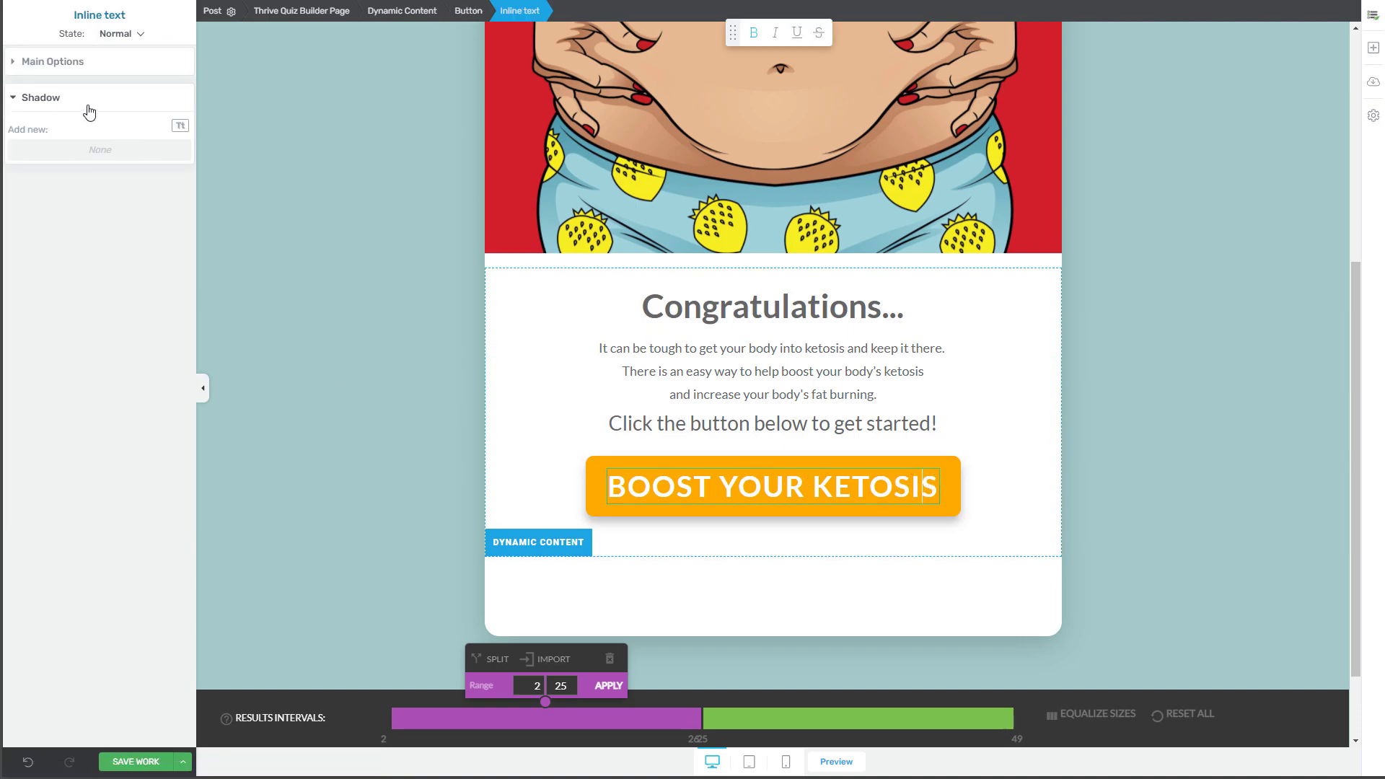
click(180, 126)
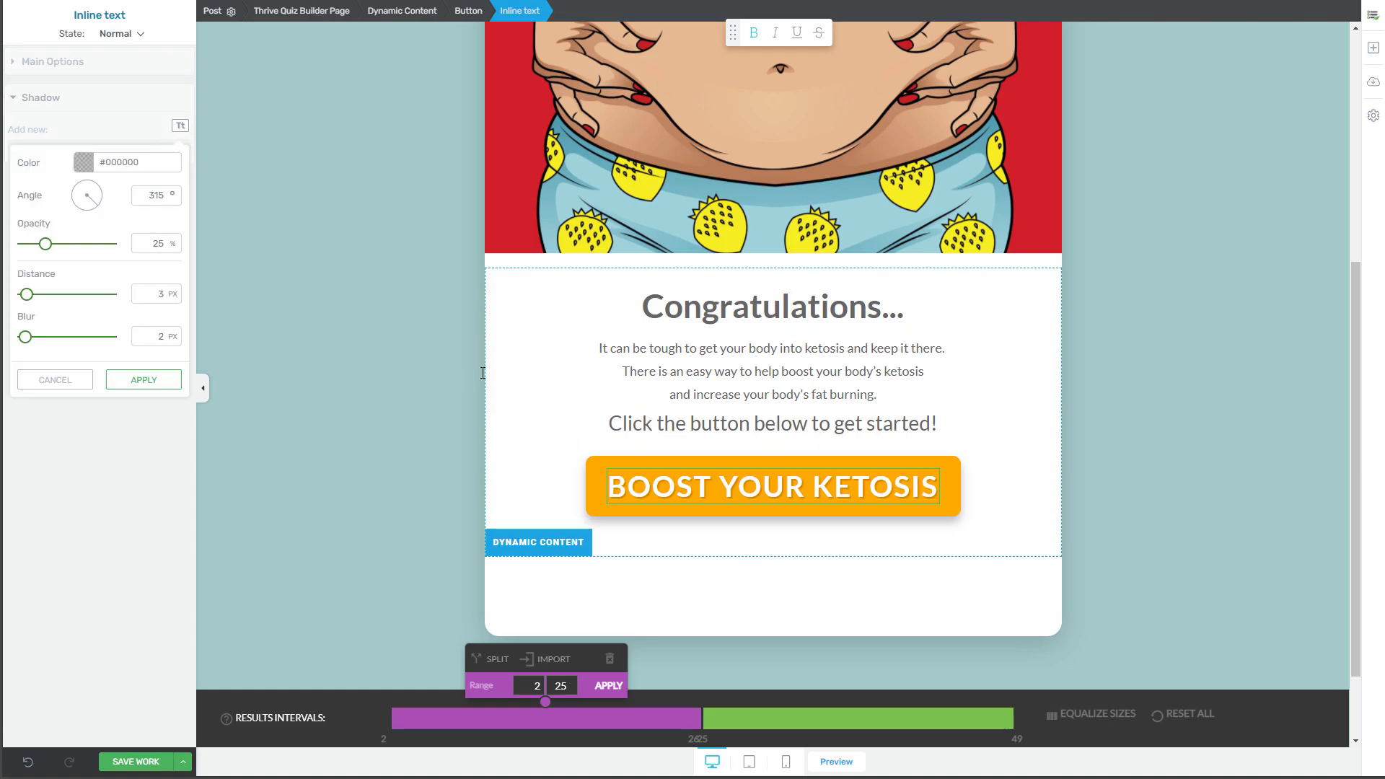
click(1181, 471)
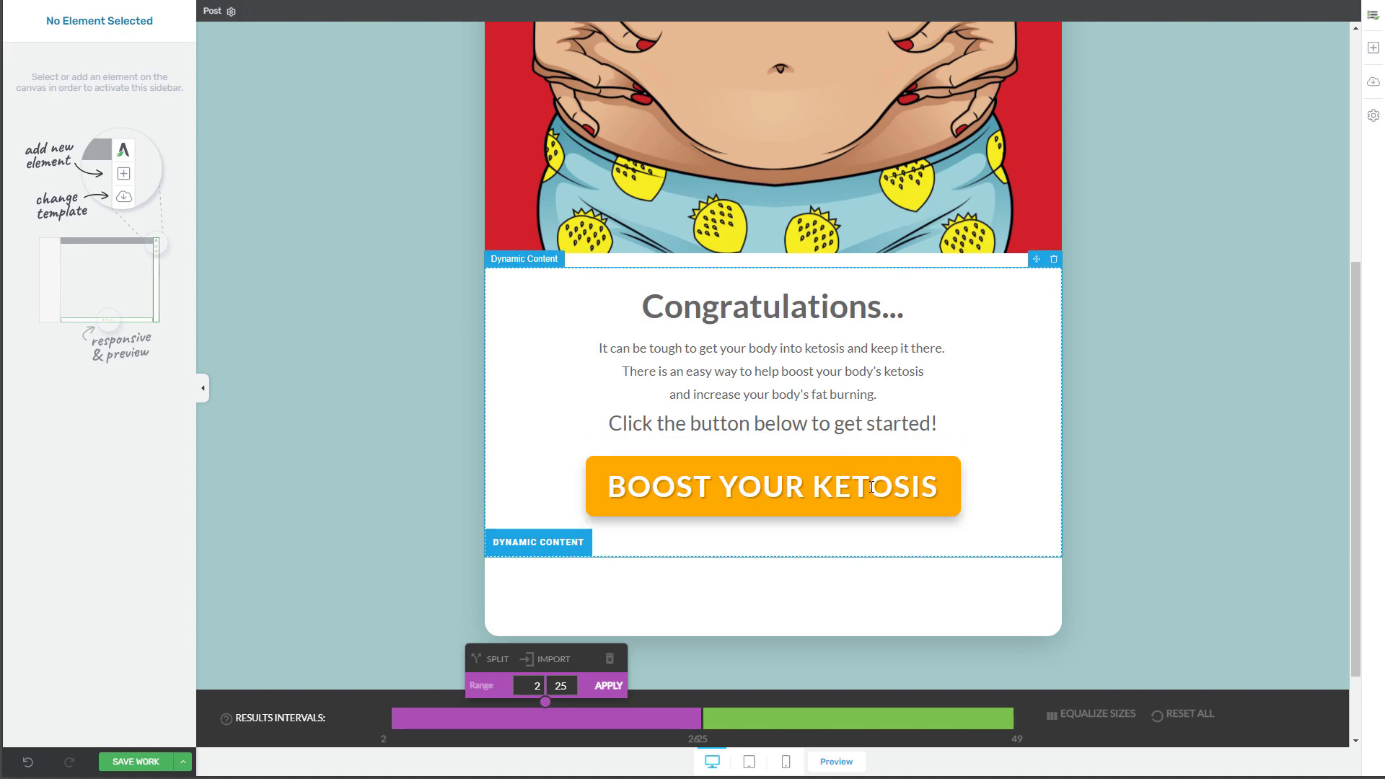
Examine the target URL setting of the "CLICK HERE NOW" button under "Not Happy With The Results?" in the 26–49 interval.
scroll(866, 498, up, 5)
scroll(649, 433, down, 2)
scroll(630, 414, down, 5)
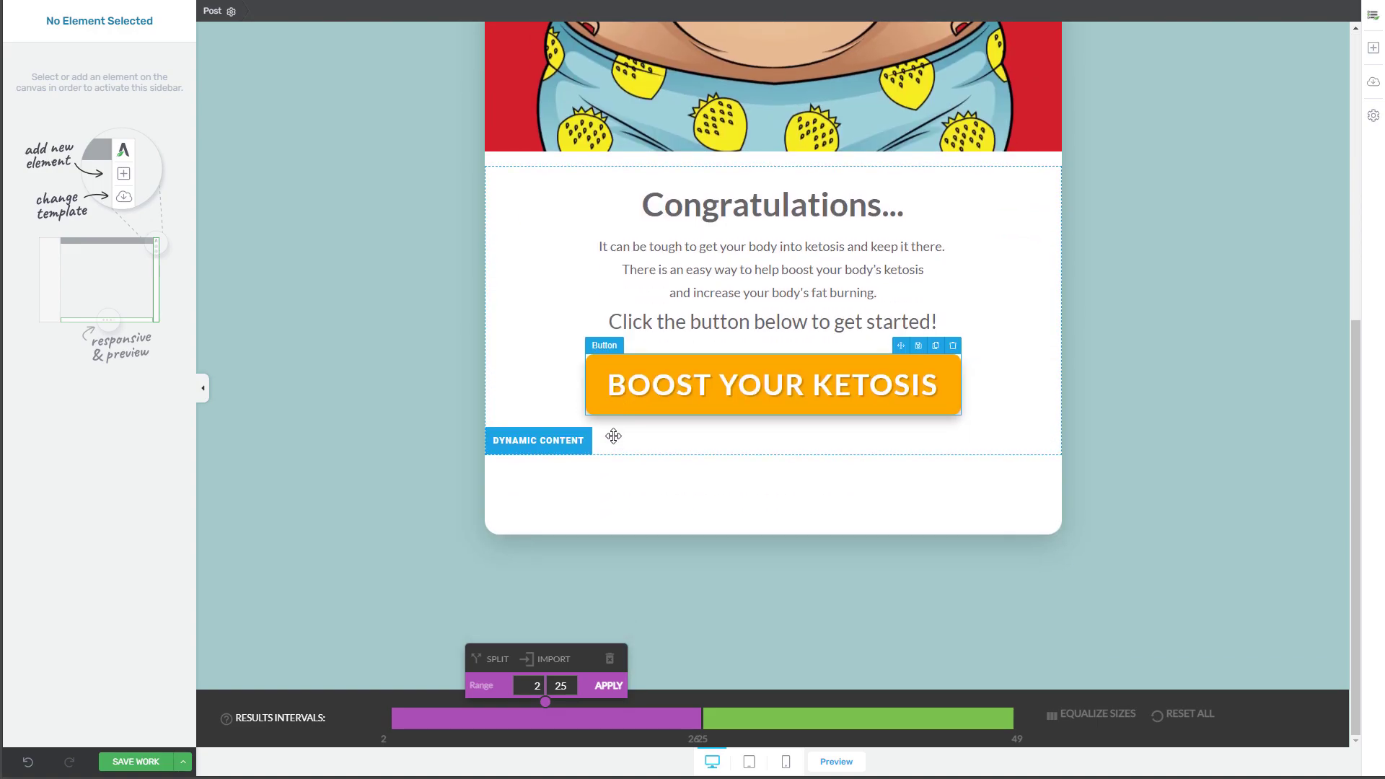
scroll(463, 469, up, 1)
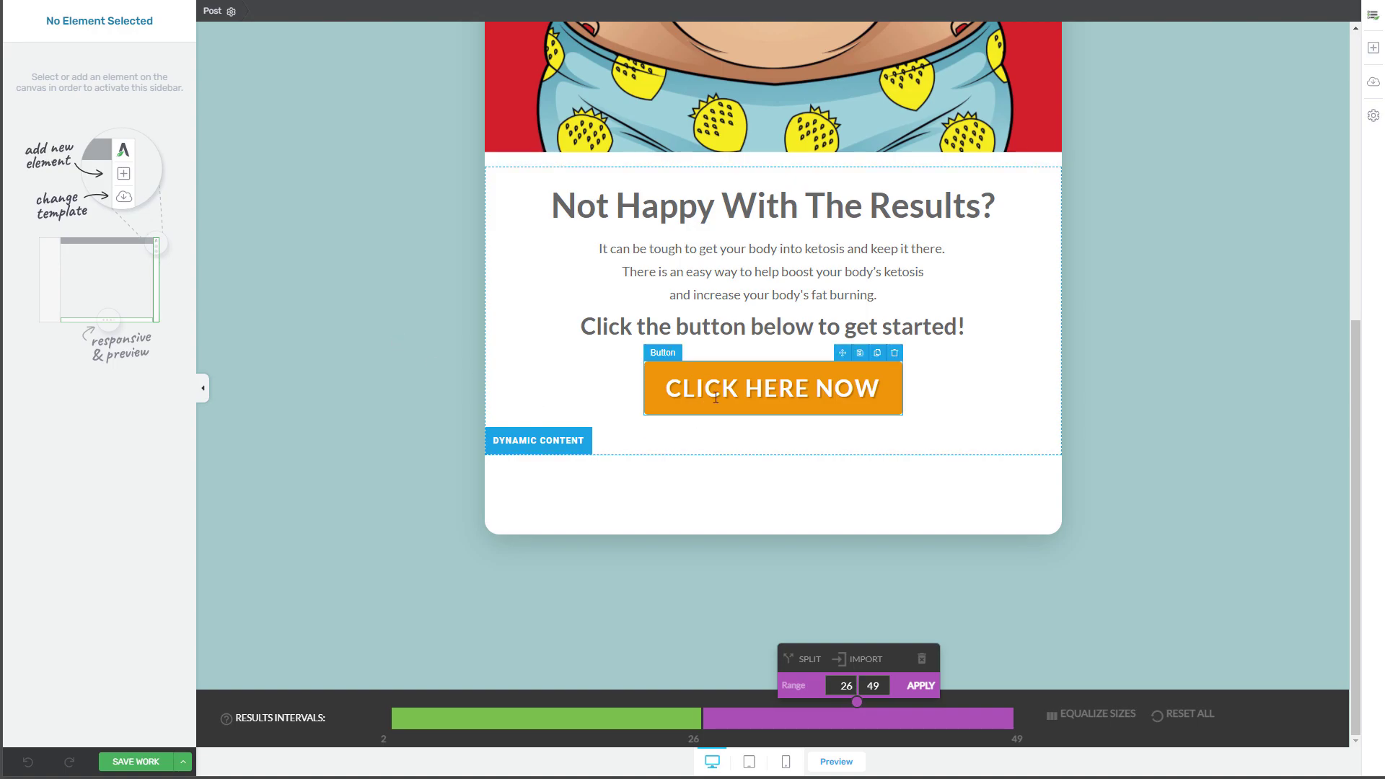
click(656, 373)
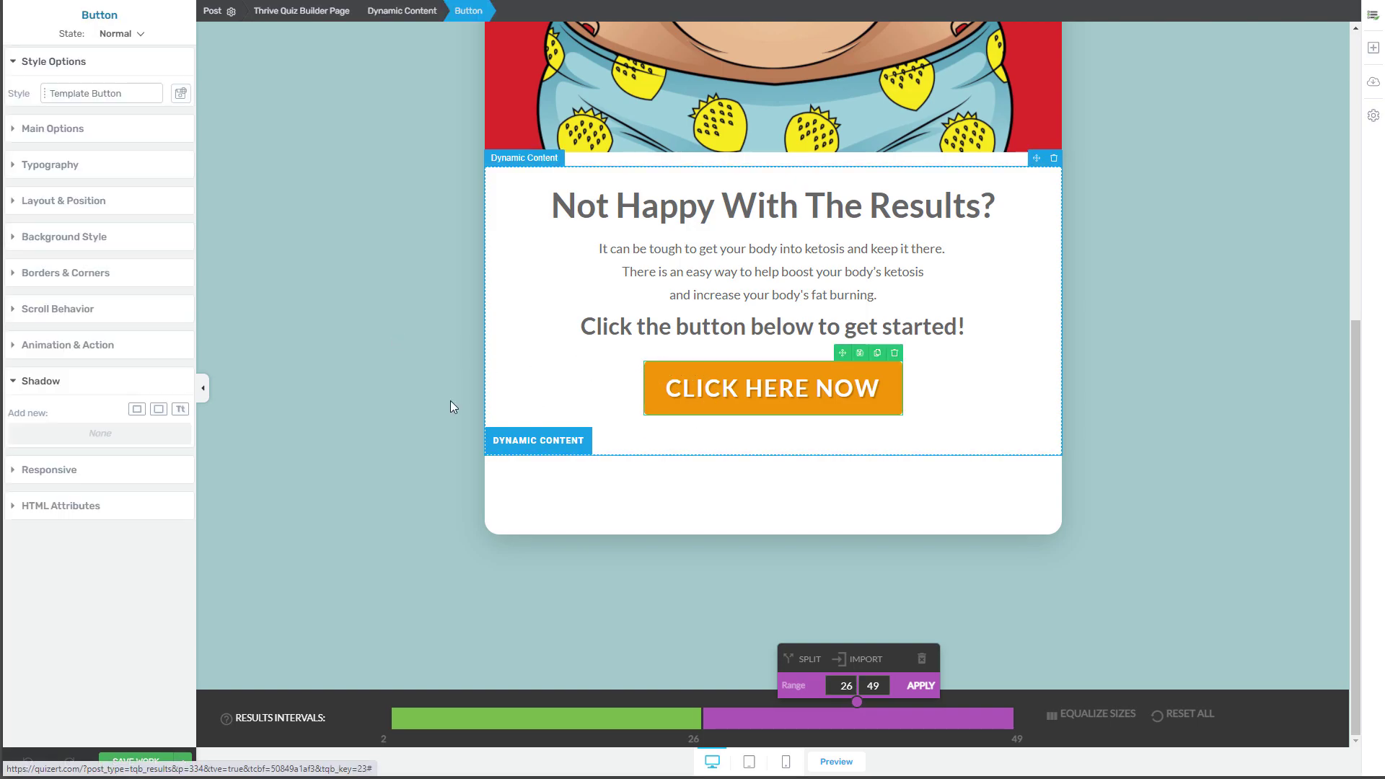
click(98, 132)
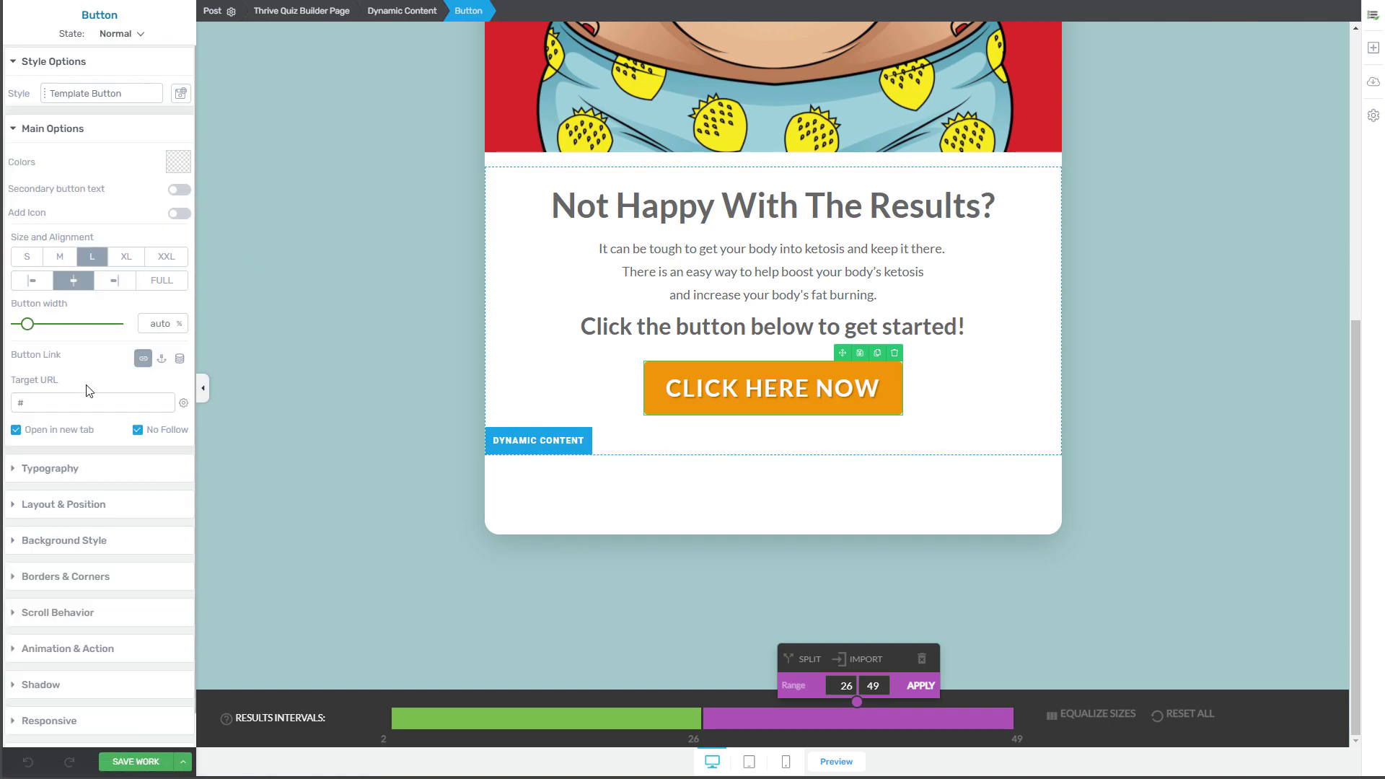
click(22, 400)
drag(33, 403, 19, 404)
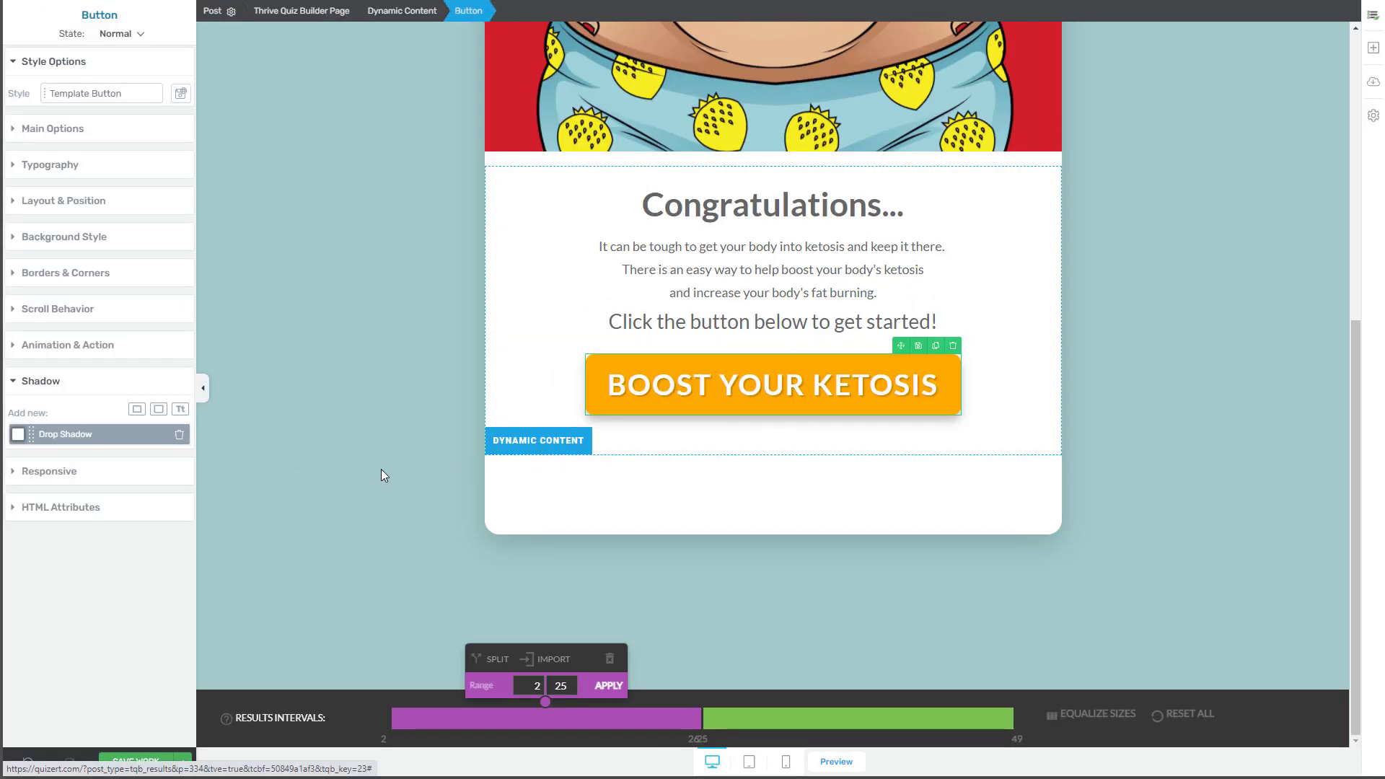
Review the 2–25 interval's results page from the quiz result heading down to the "BOOST YOUR KETOSIS" button.
scroll(362, 469, up, 6)
scroll(365, 468, down, 6)
scroll(364, 429, up, 5)
scroll(426, 476, down, 4)
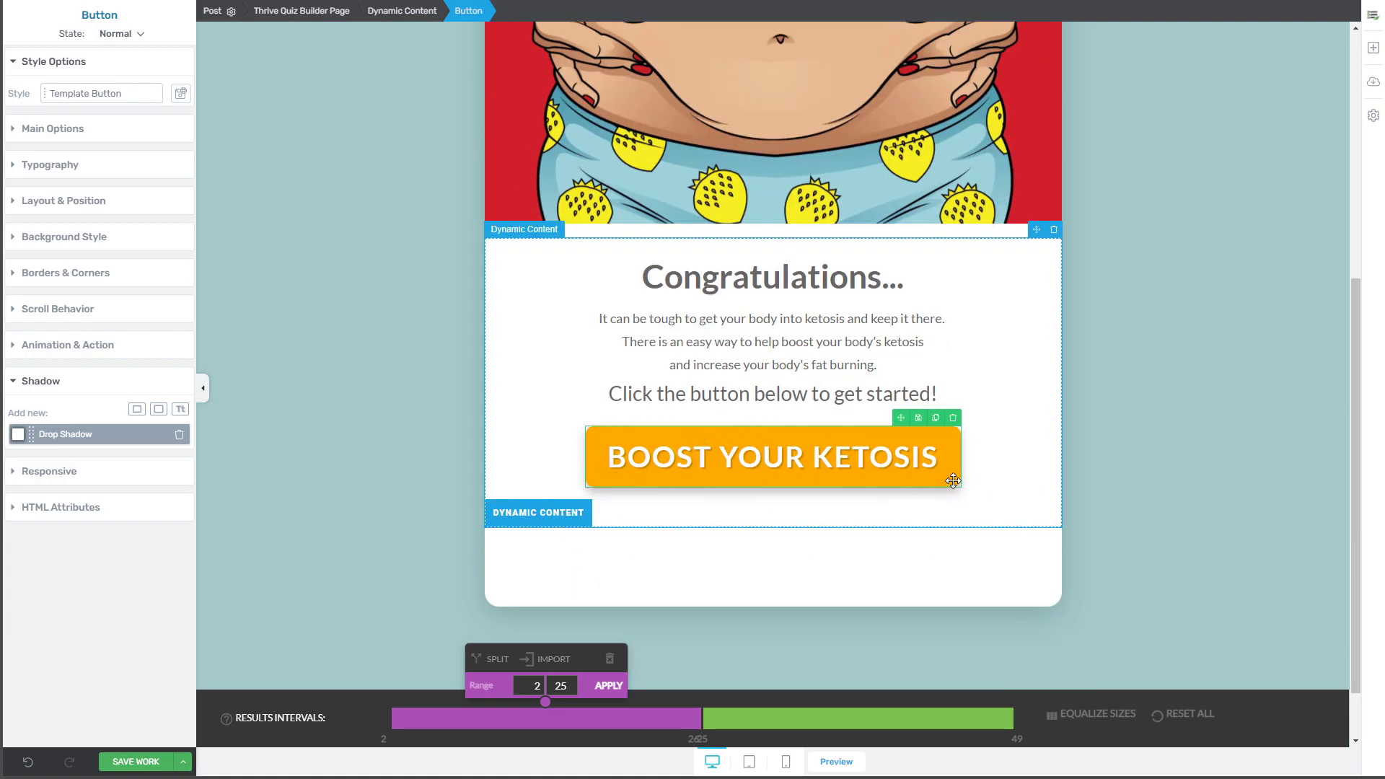
scroll(479, 457, up, 7)
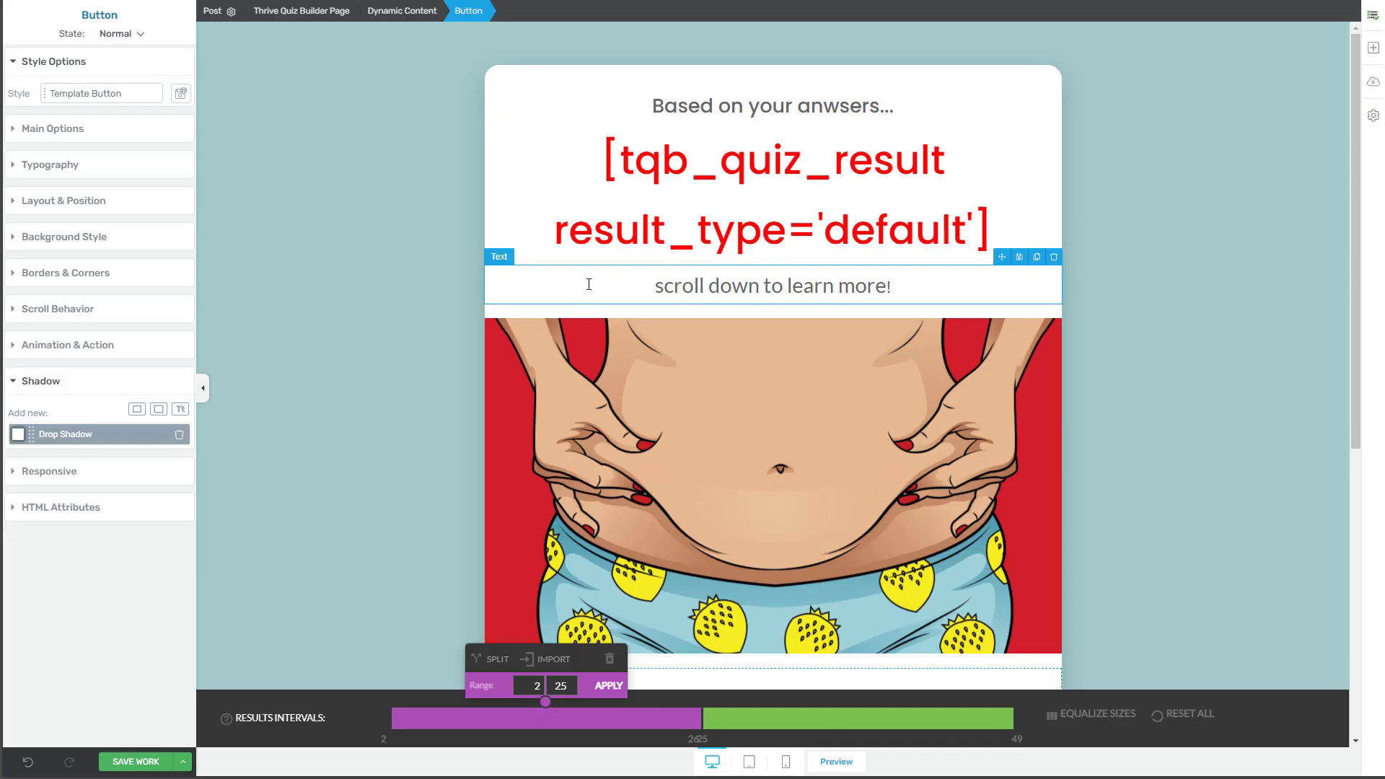
scroll(414, 469, down, 6)
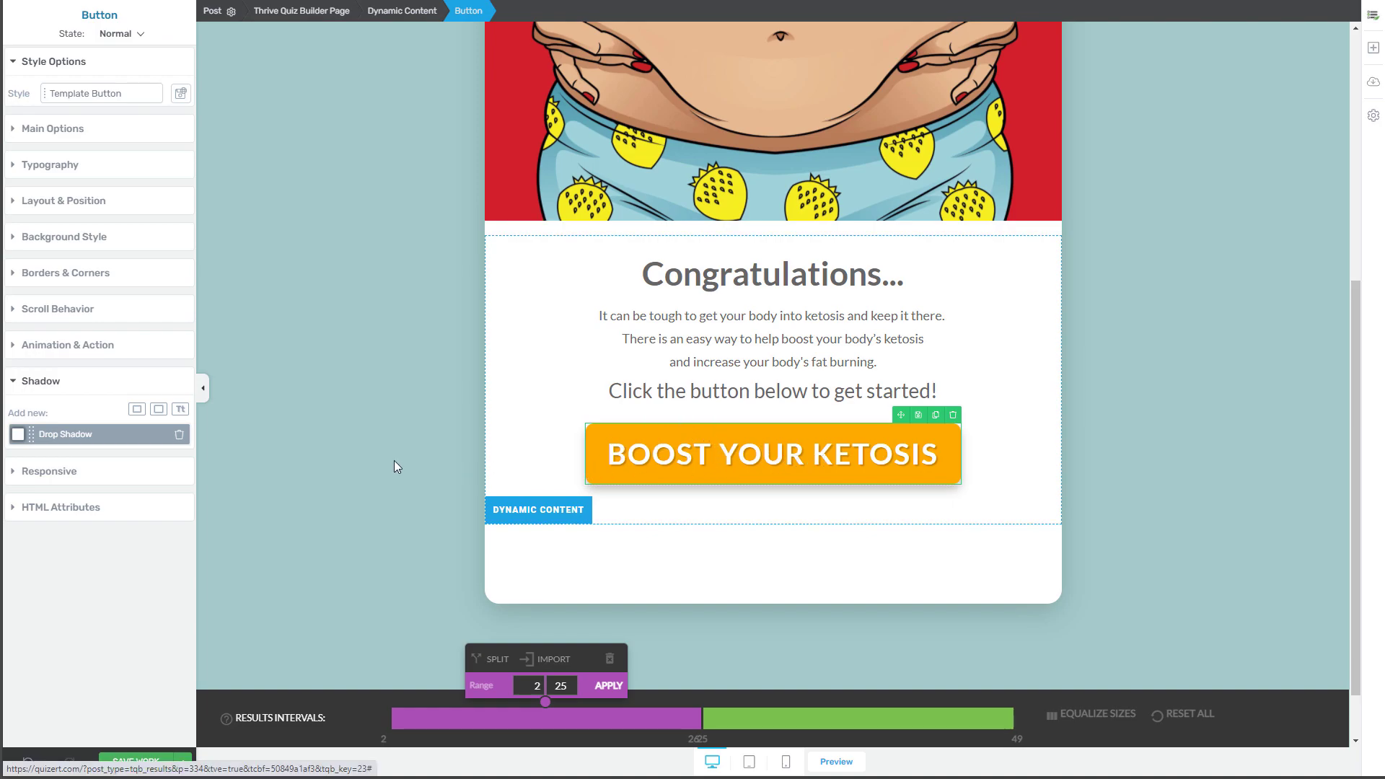
scroll(394, 460, up, 3)
scroll(393, 460, down, 3)
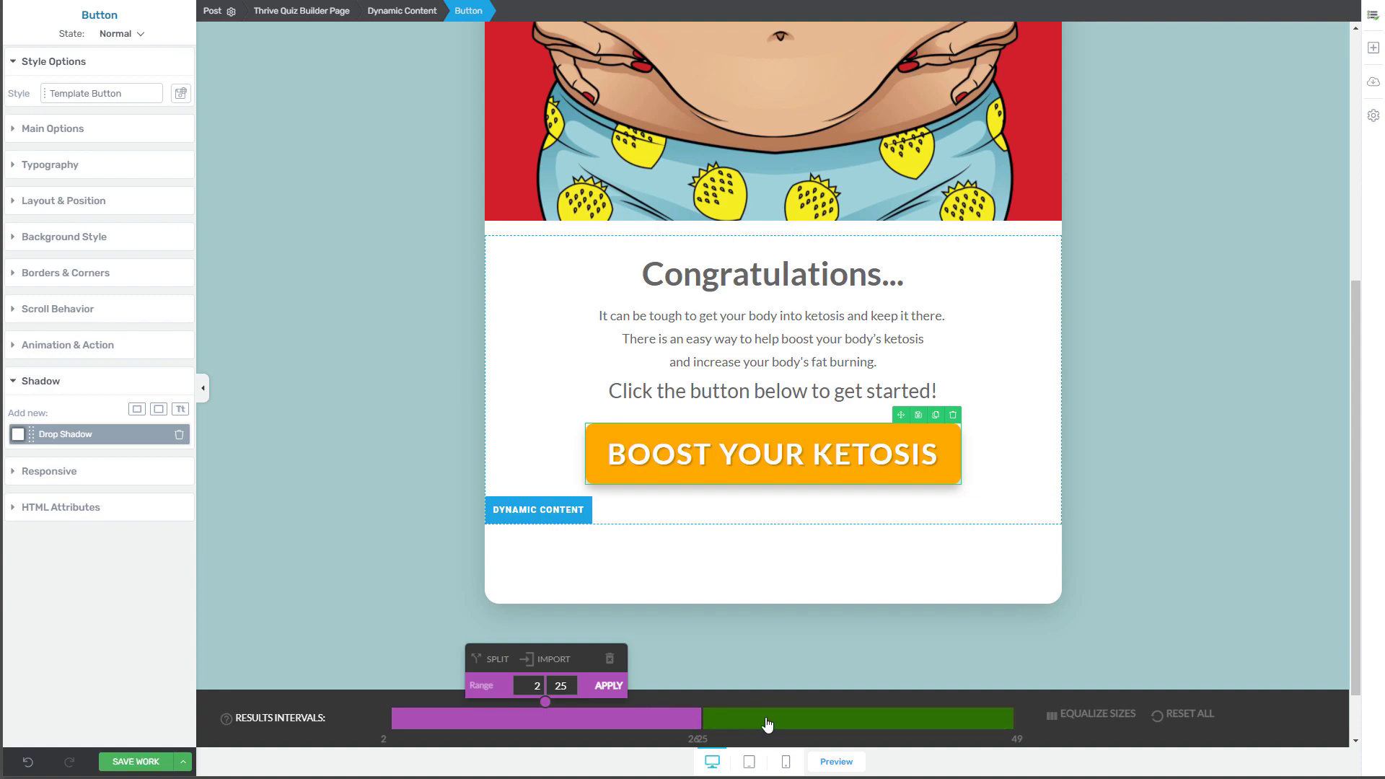
Switch to the 26–49 results interval and replace its placeholder dynamic content text with "Not Happy With The Results?".
click(812, 726)
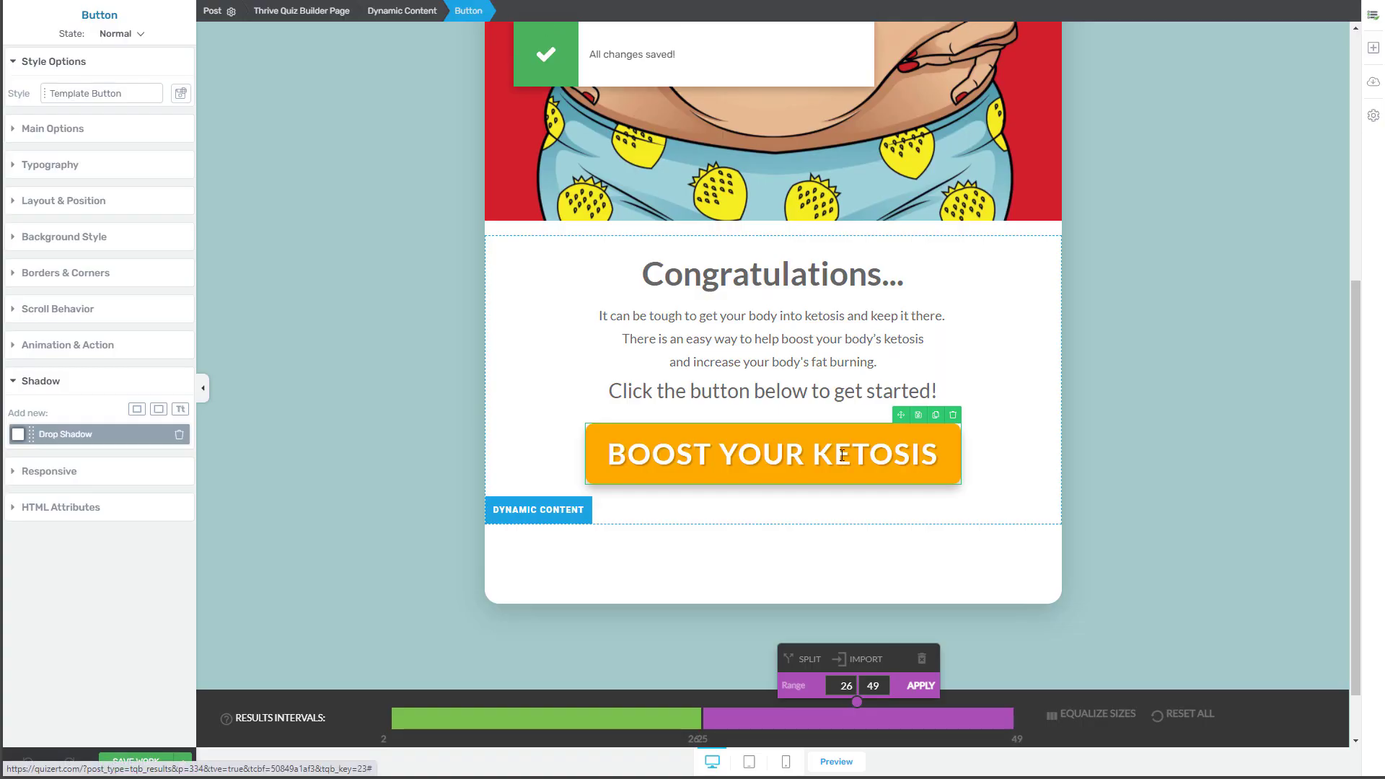
click(797, 418)
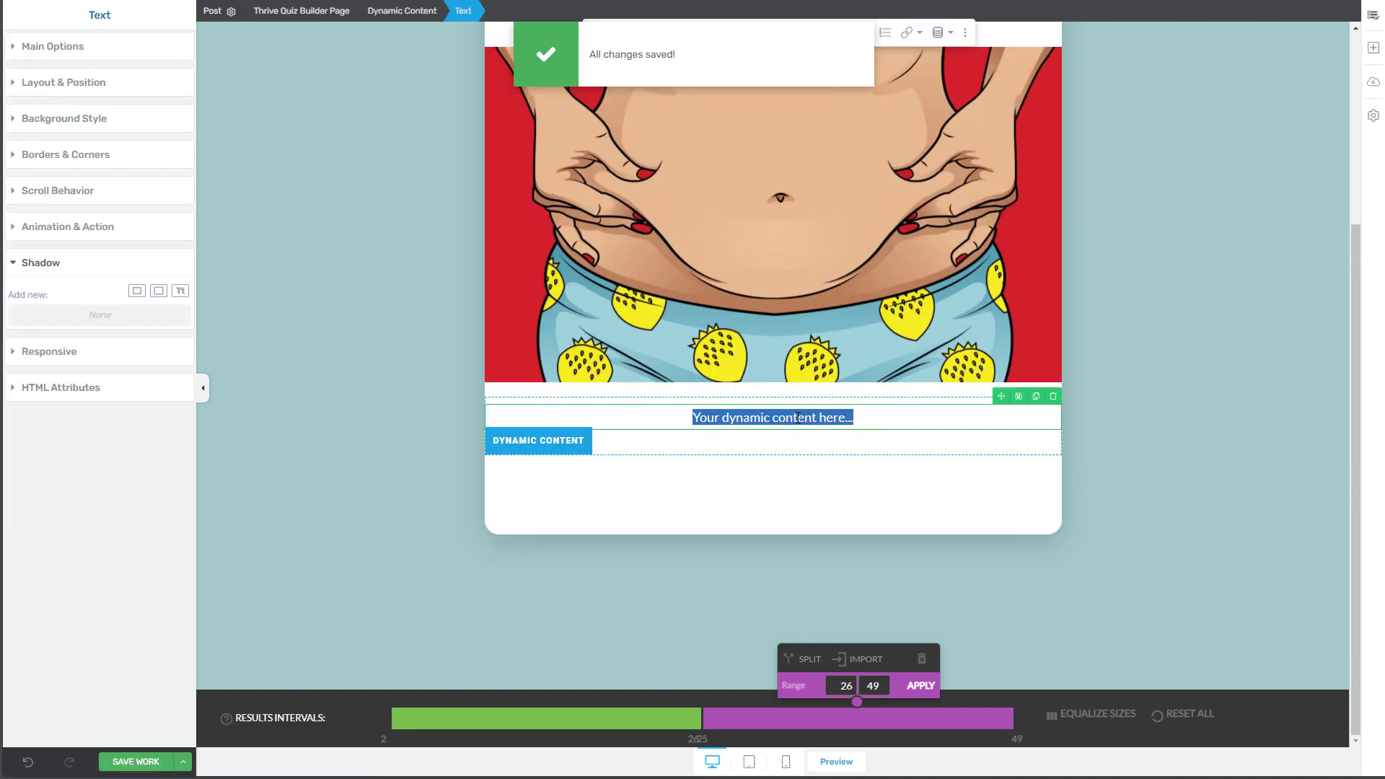
text(Not HAppy)
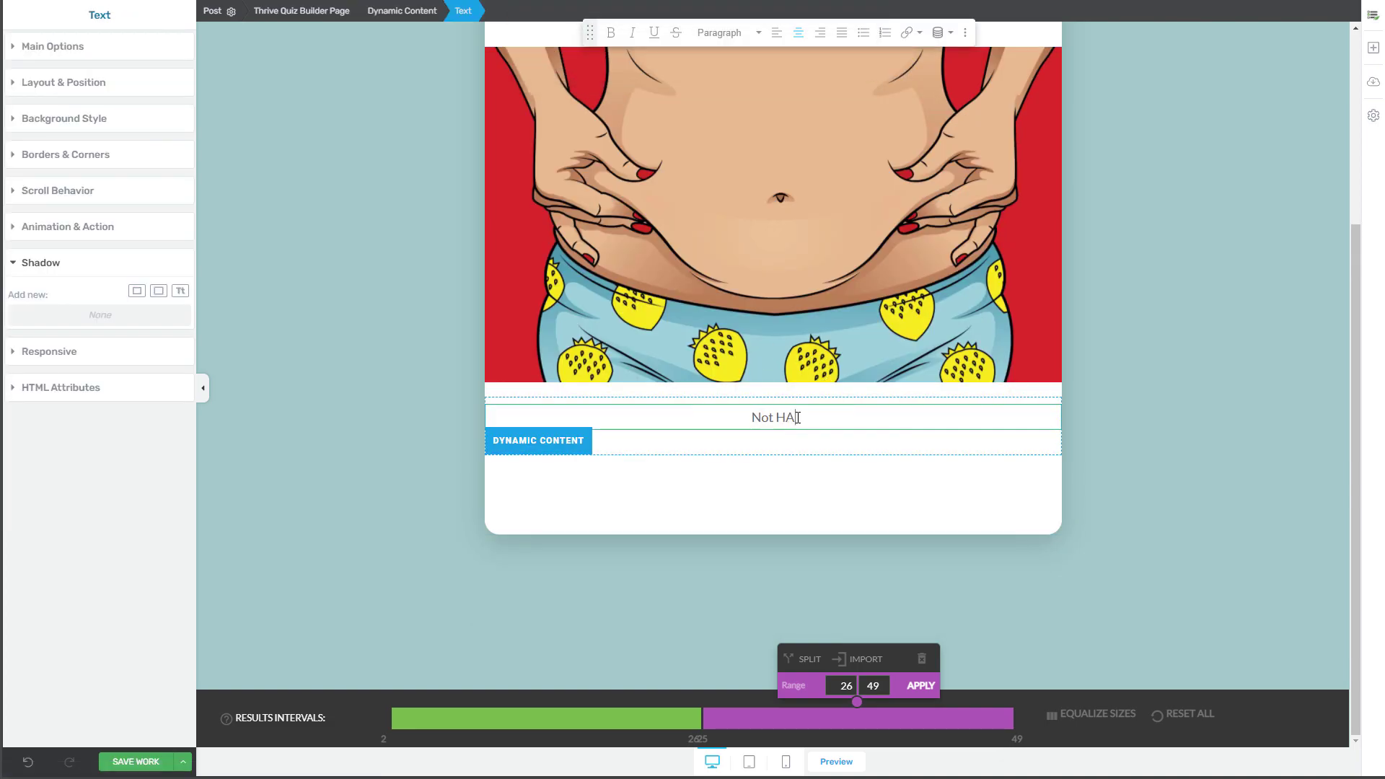
key(BackSpace)
key(BackSpace)
key(BackSpace)
key(BackSpace)
text(appy With The Results?)
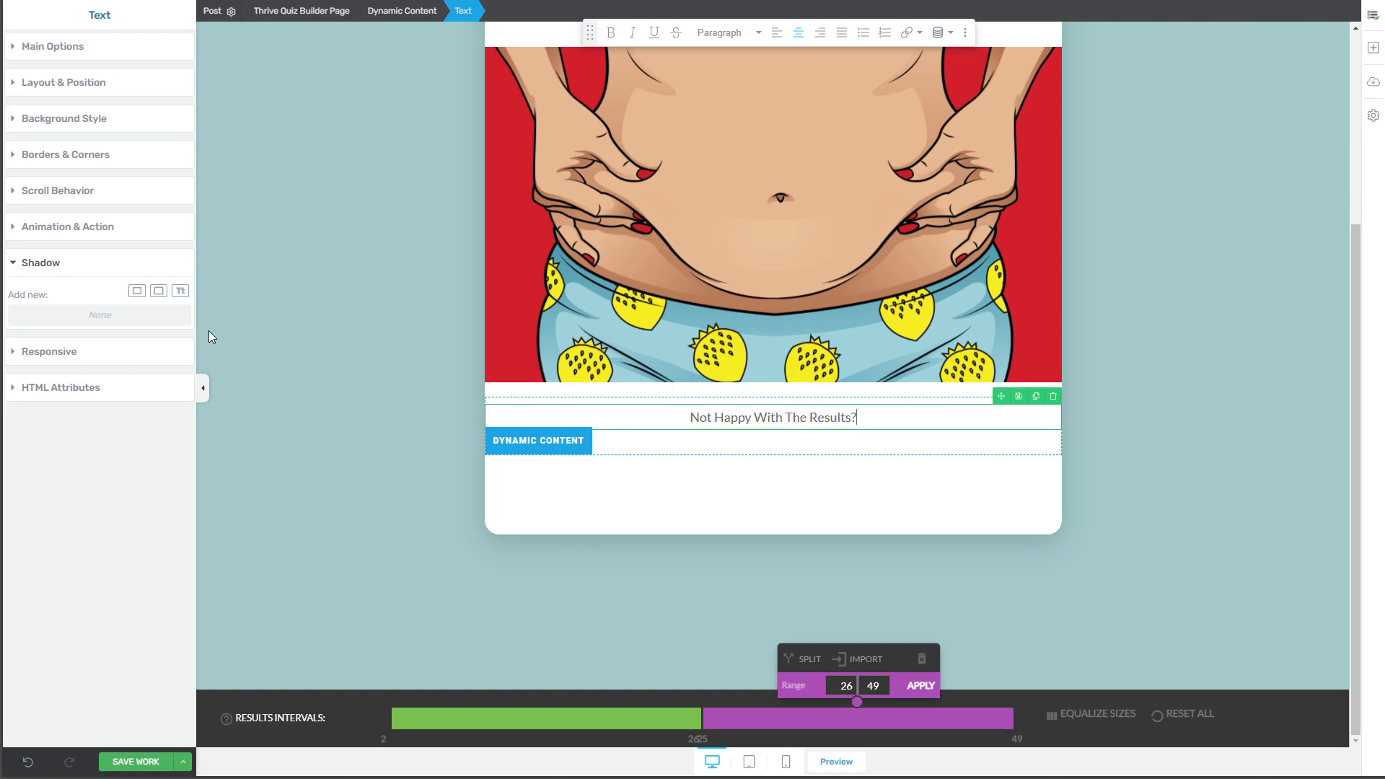
Set the "Not Happy With The Results?" heading's font to Poppins from Google Fonts.
click(55, 46)
click(148, 107)
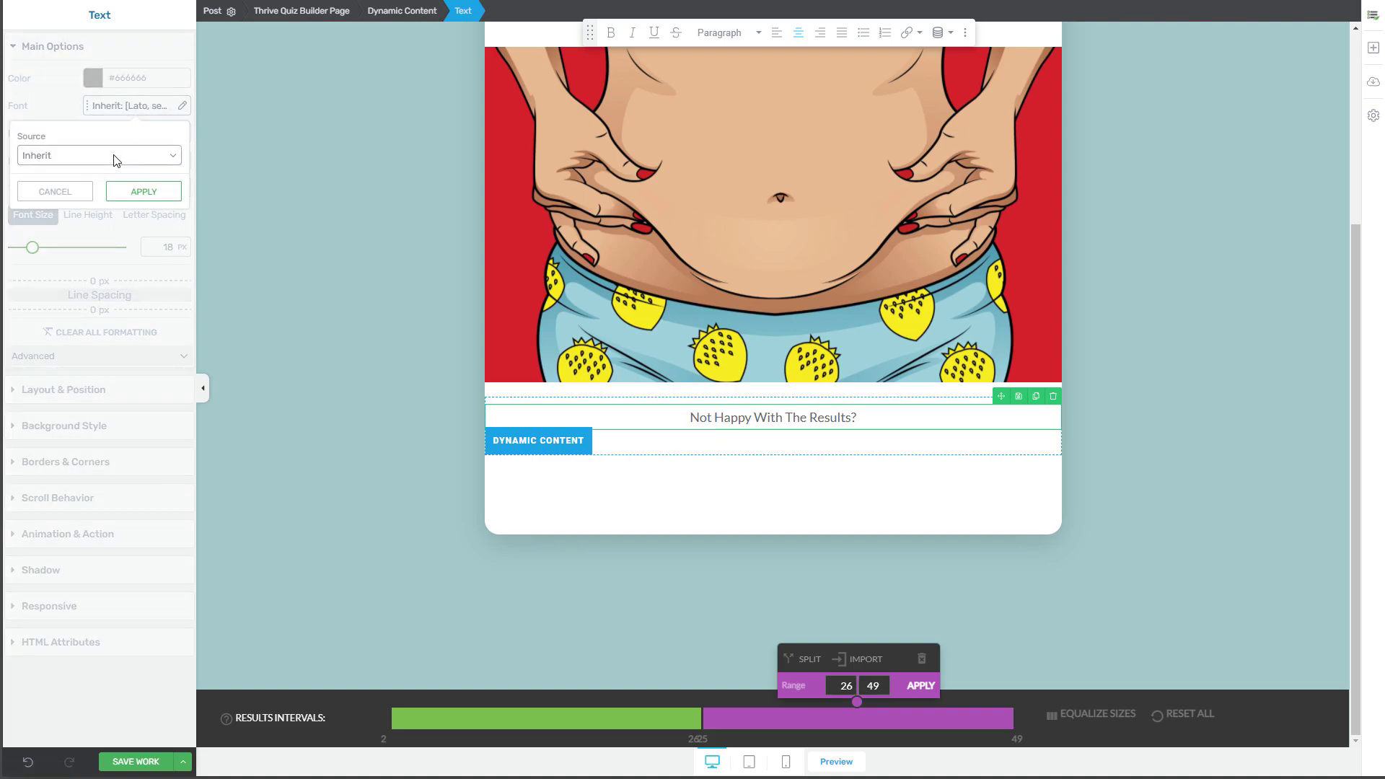
click(115, 157)
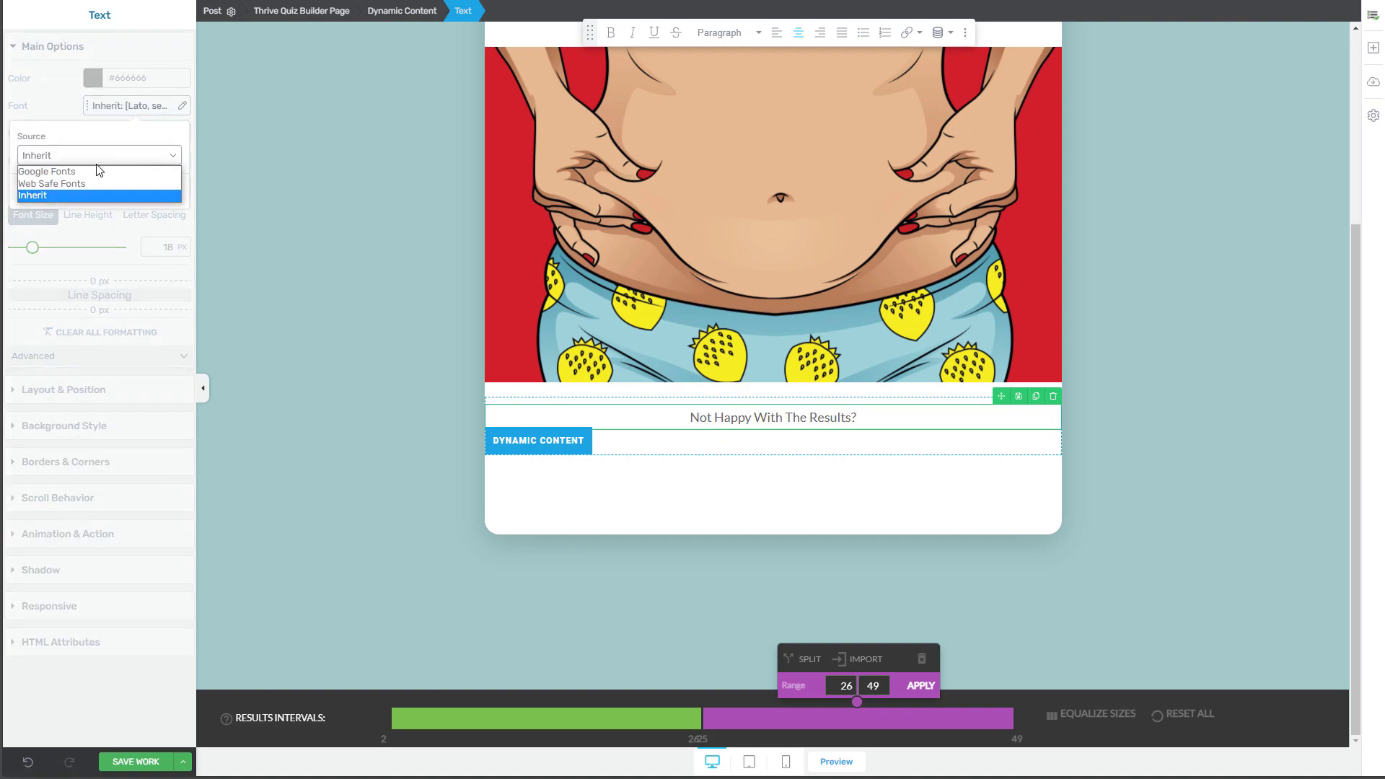
click(101, 171)
click(102, 199)
text(poppins)
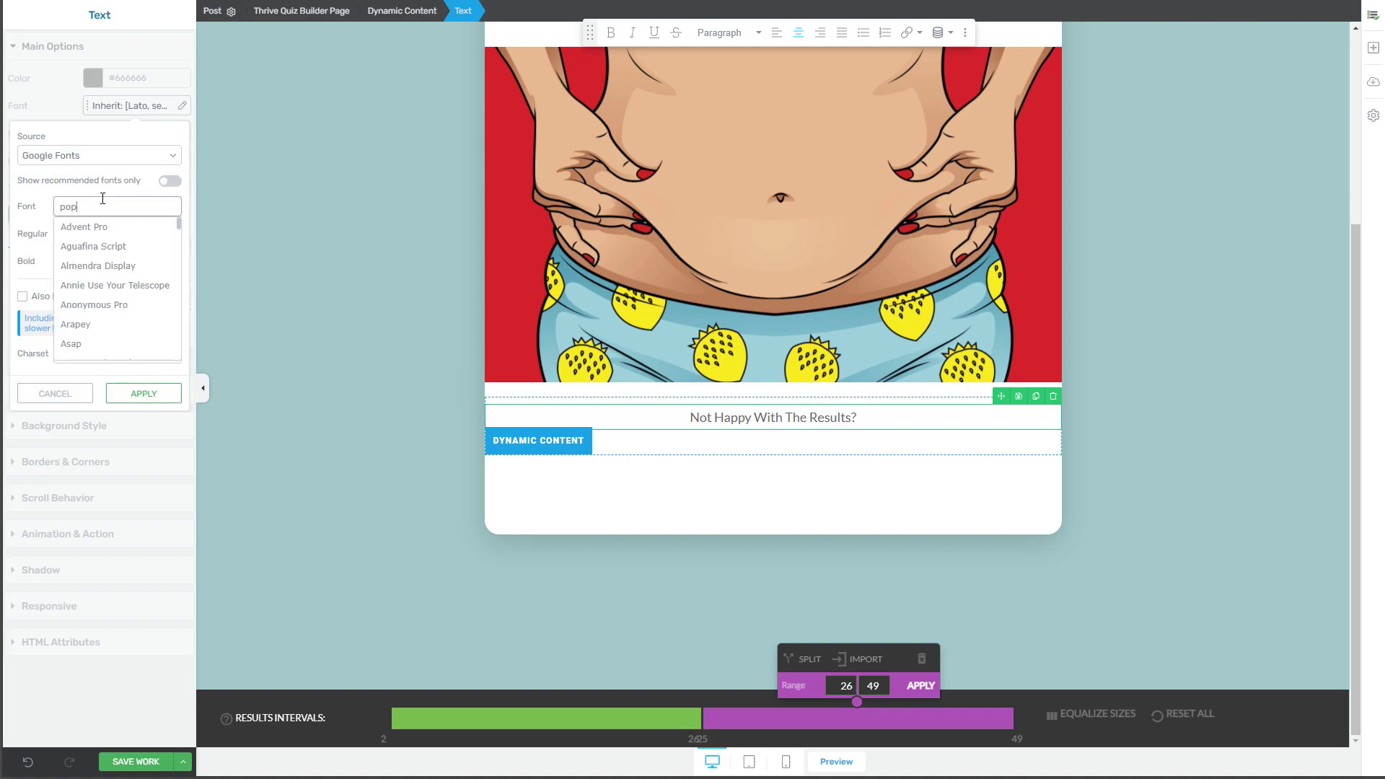
click(87, 229)
click(142, 395)
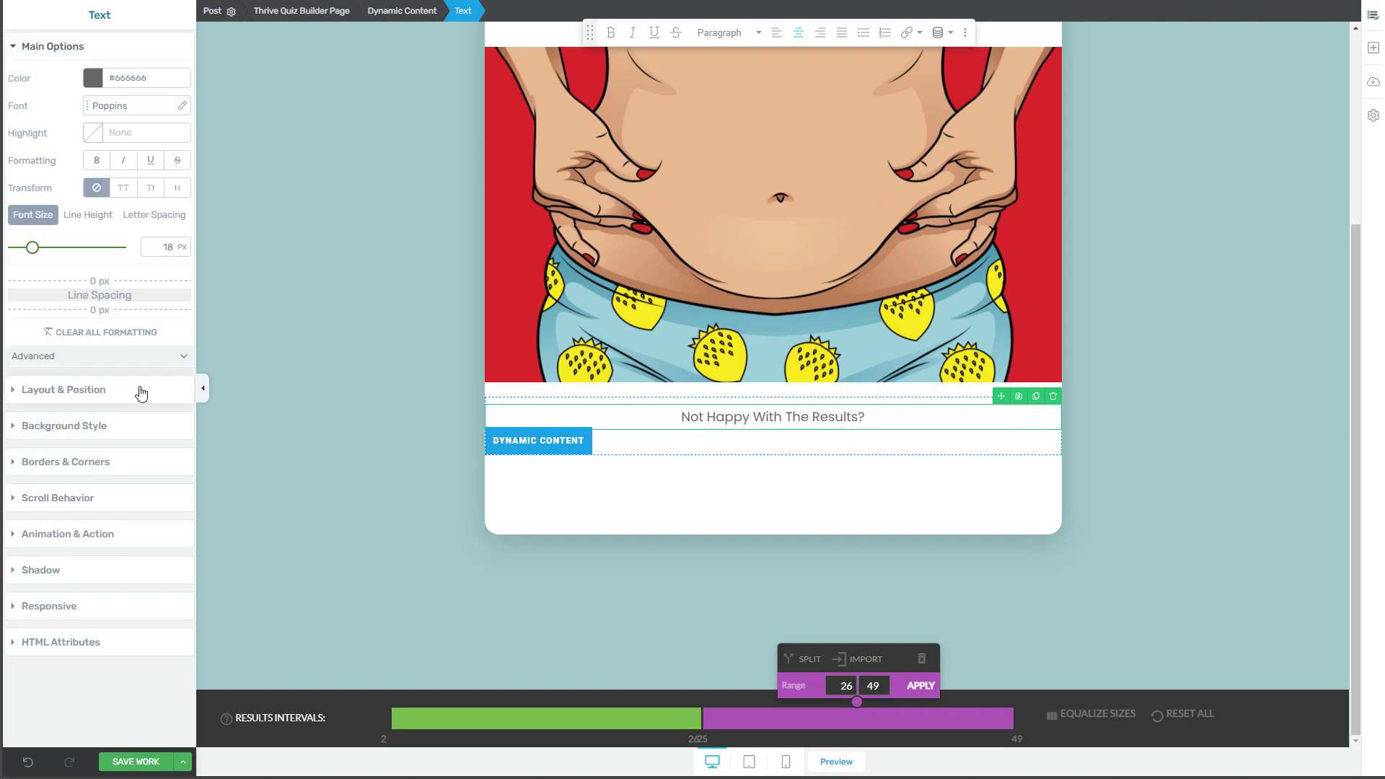
Enlarge the "Not Happy With The Results?" heading to 44 px and make it bold.
drag(31, 247, 60, 248)
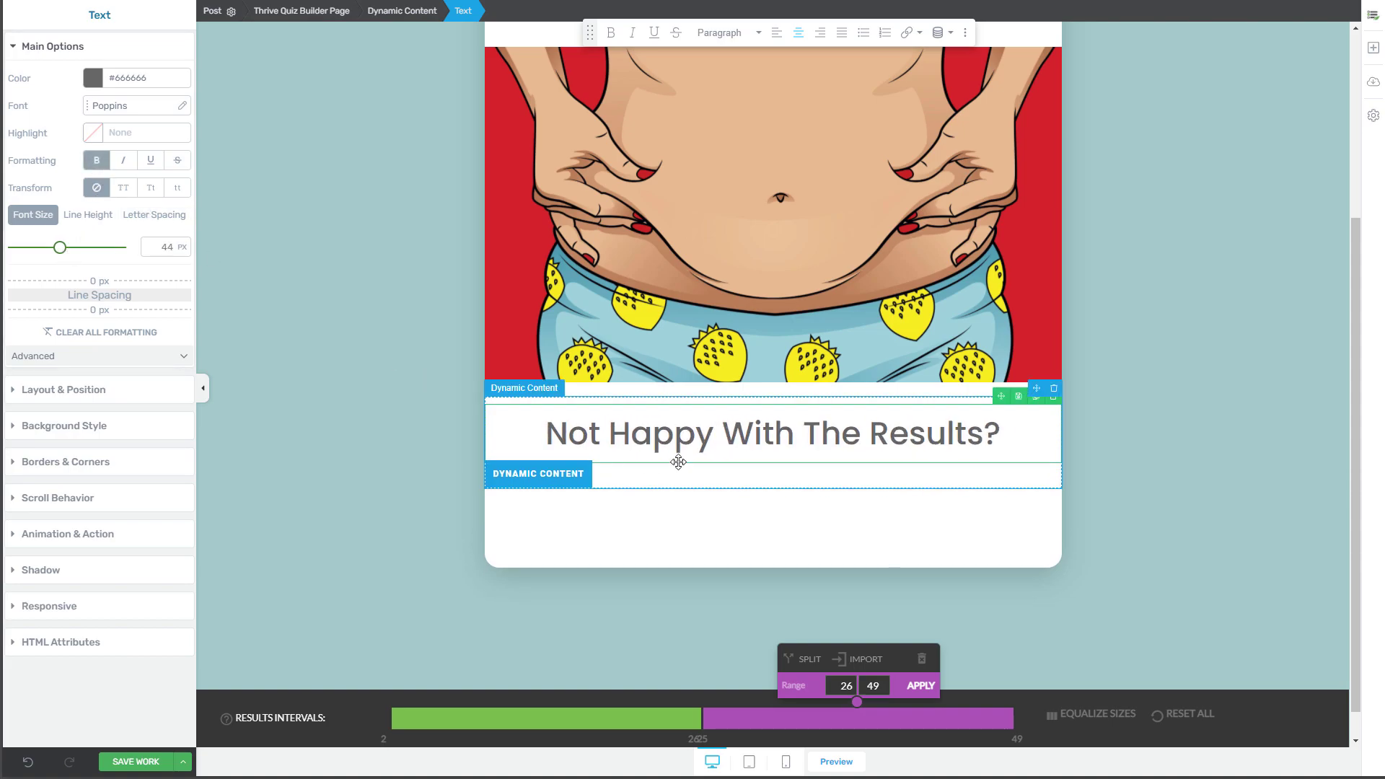
scroll(480, 452, up, 4)
scroll(478, 449, down, 5)
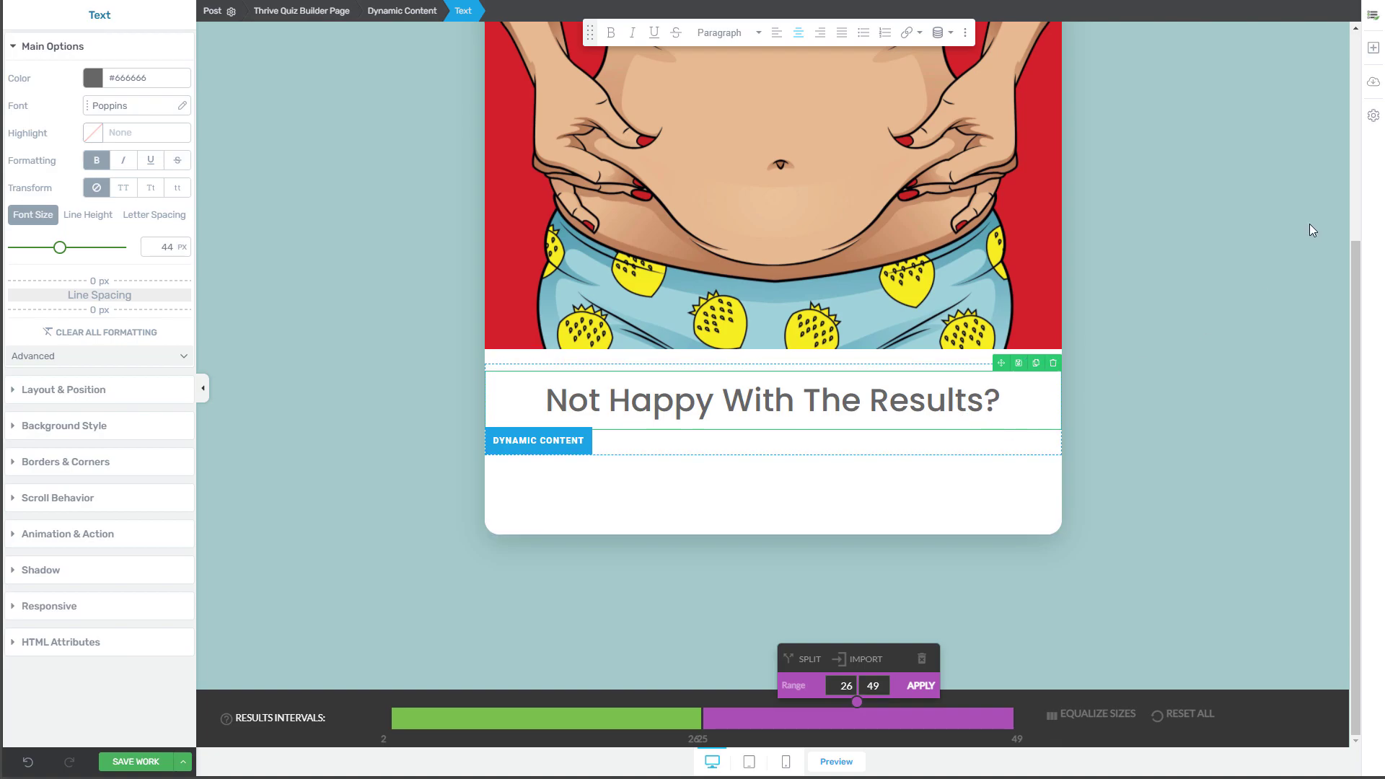
Add a text element beneath the heading with the ketosis paragraph, from "It can be tough" to "Click the button below to get started!".
click(1373, 47)
mouse_move(1245, 148)
mouse_down()
mouse_move(967, 371)
mouse_move(788, 420)
mouse_move(793, 433)
mouse_up()
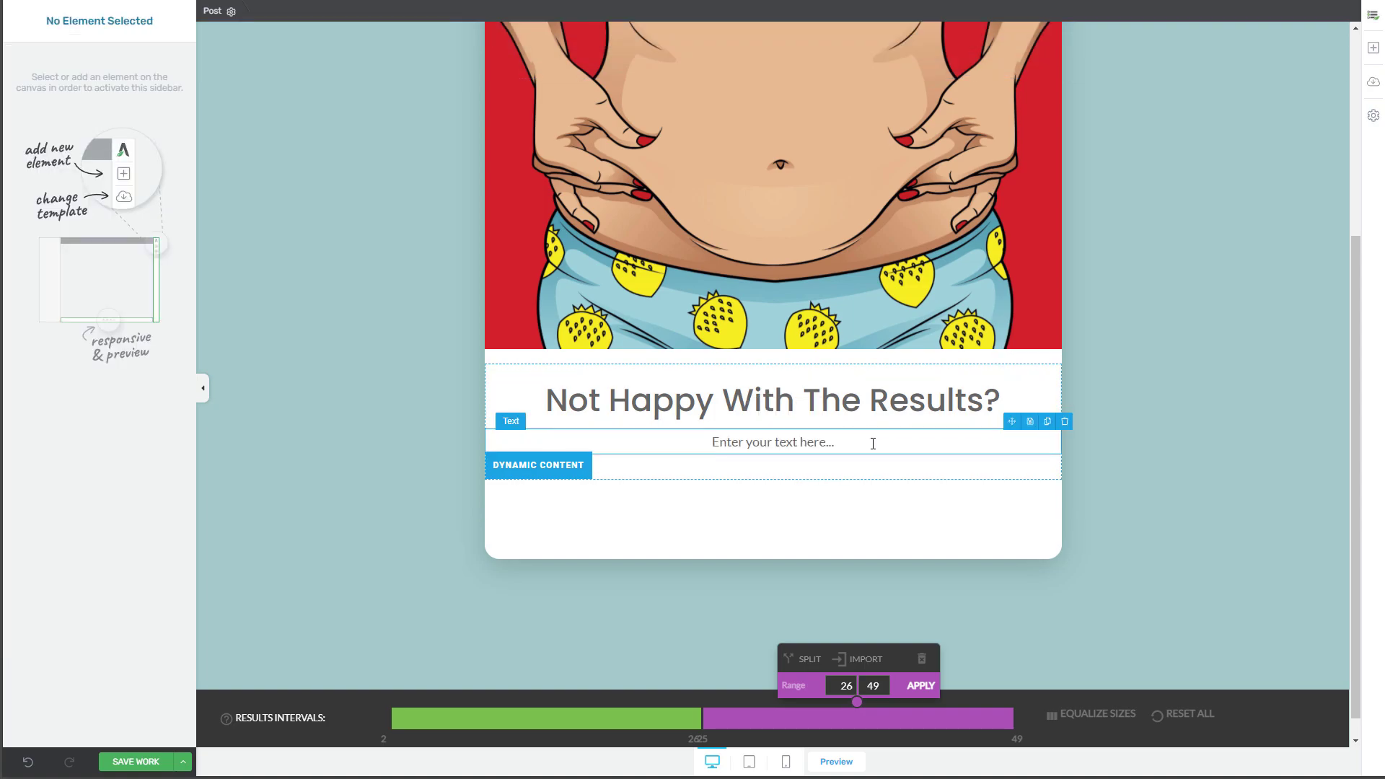
text(It can be tough to get your body into ketosis and keep it there. There is an easy way to help boost your body’s ketosis and increase your body's fat burning. Click the button below to get started!)
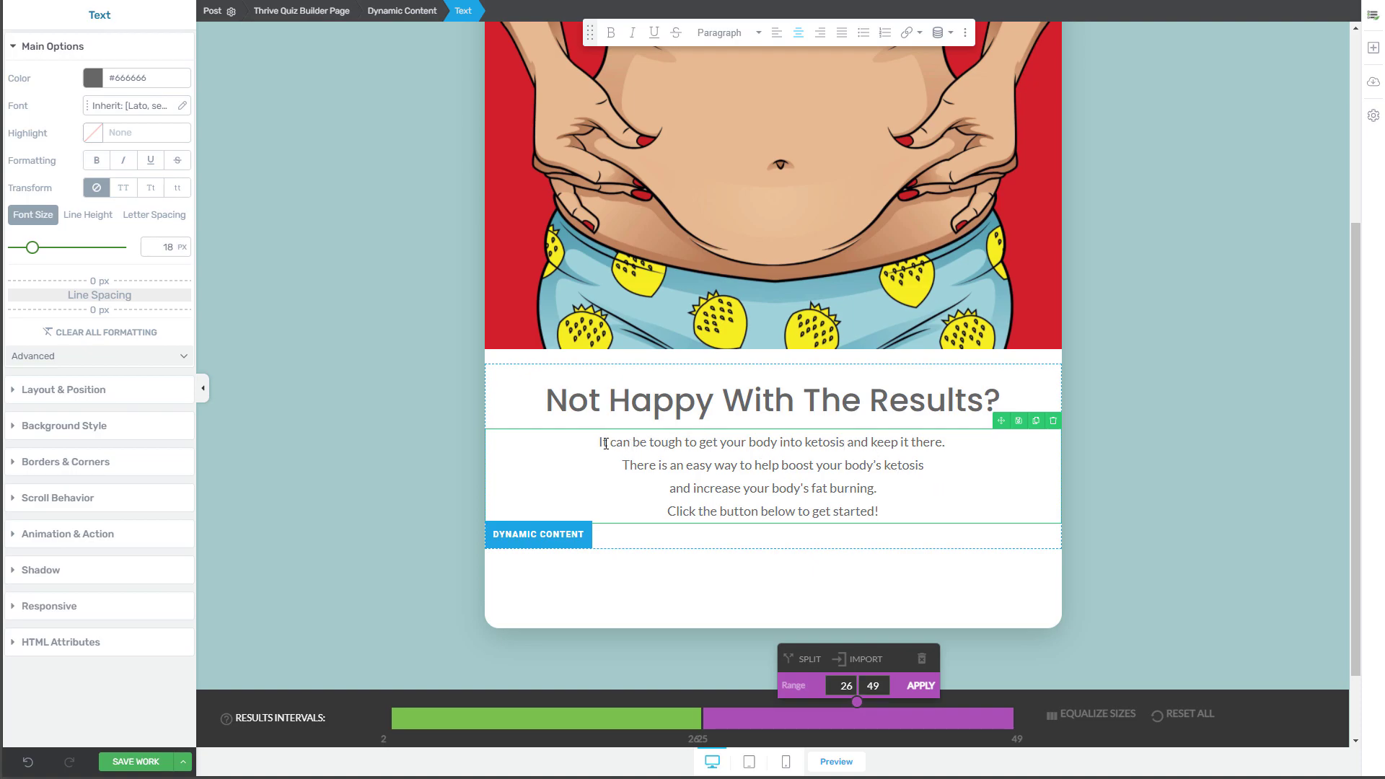
Enlarge the line "Click the button below to get started!" to about 31 px.
drag(895, 509, 625, 511)
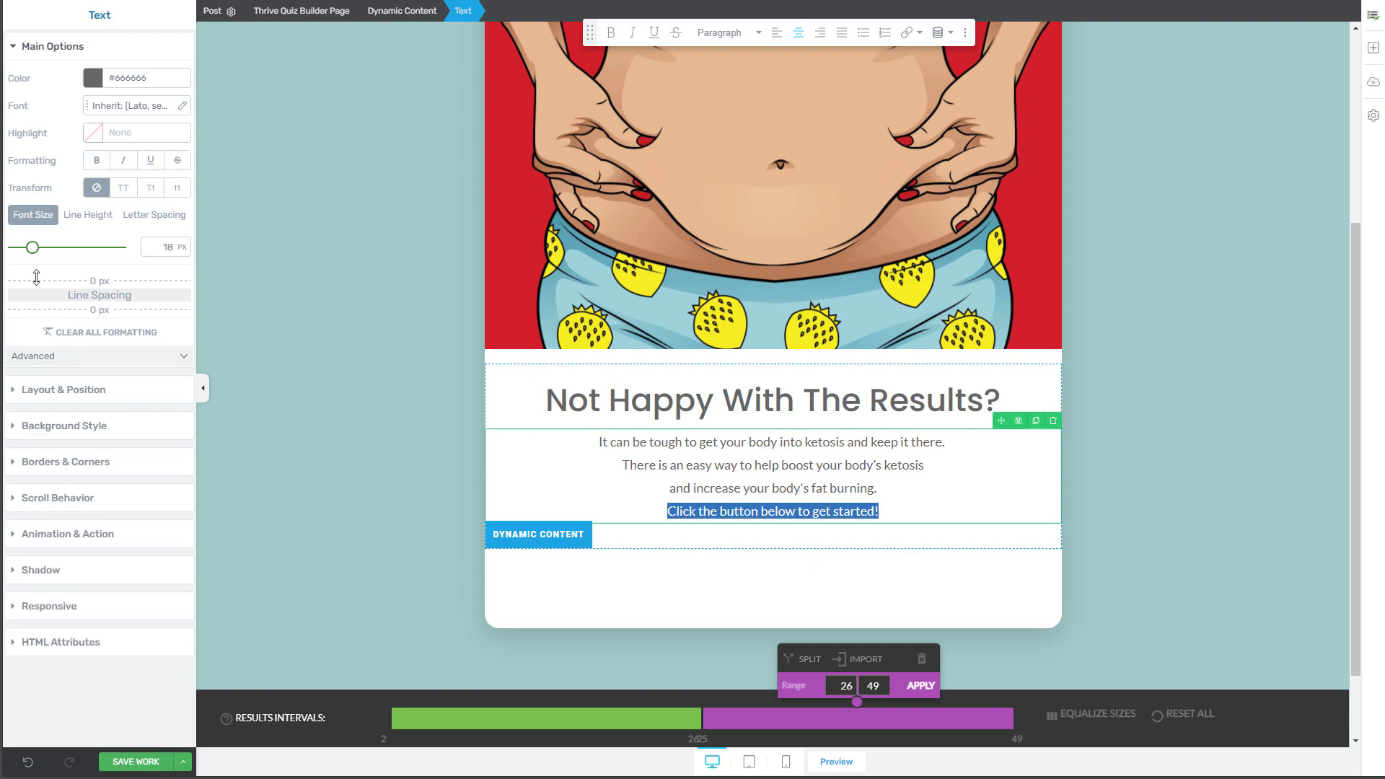
drag(32, 247, 47, 258)
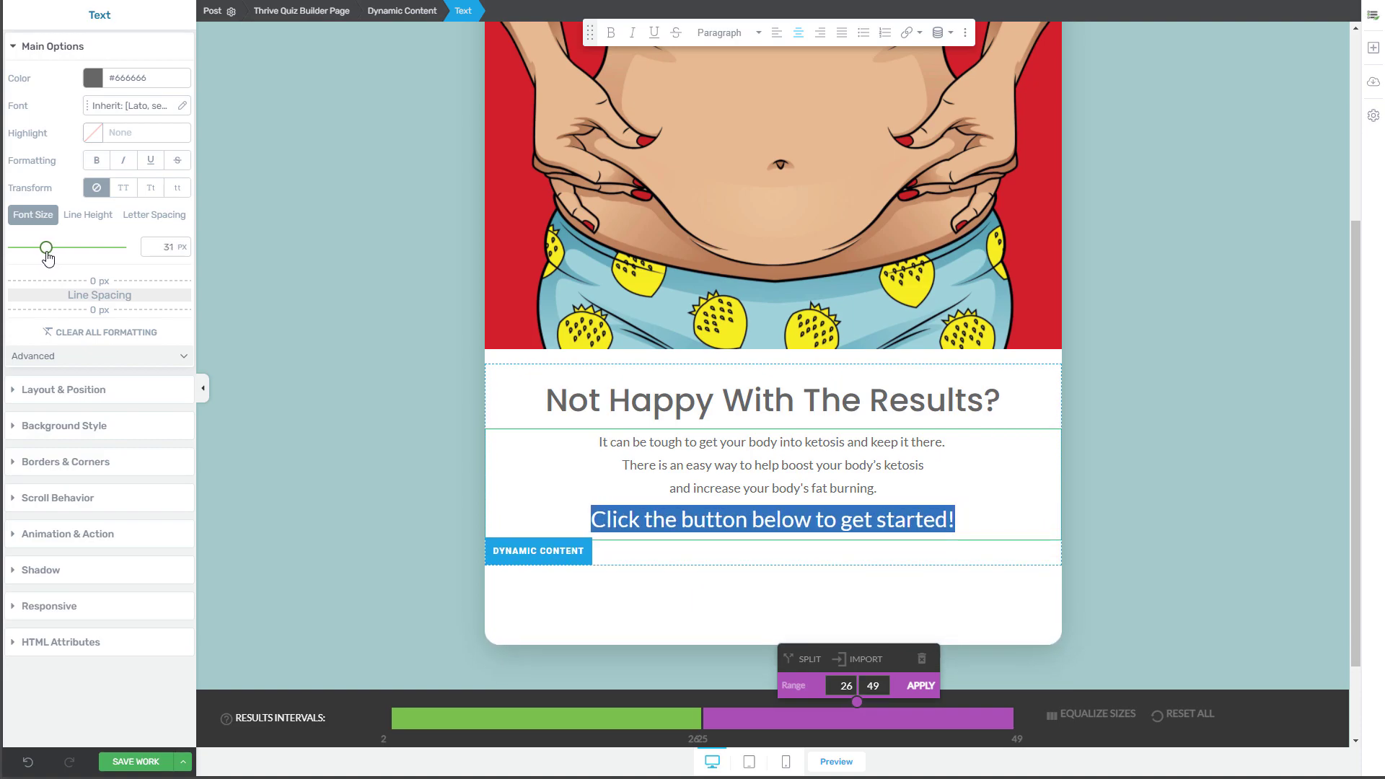
click(353, 438)
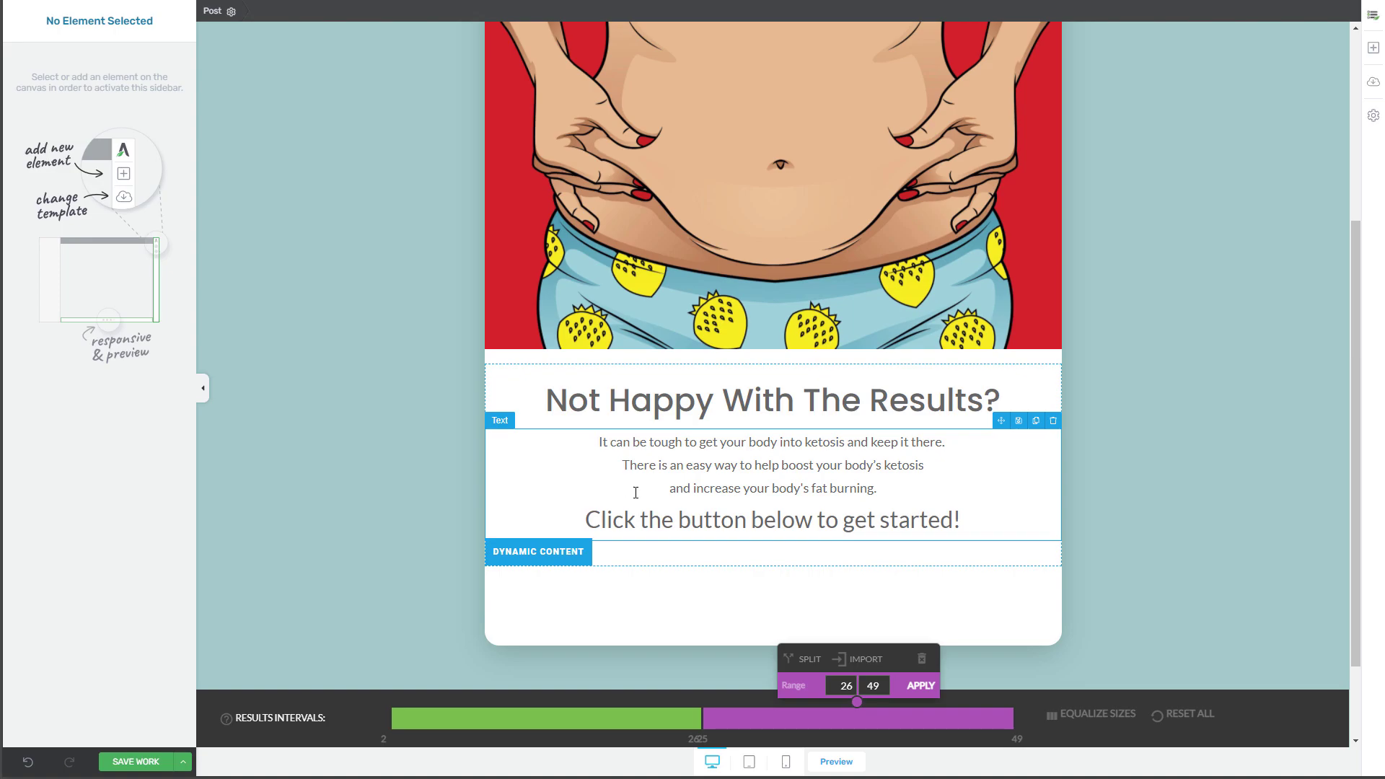
Add a button element beneath the "Click the button below to get started!" line in the 26–49 interval's dynamic content.
scroll(680, 407, up, 5)
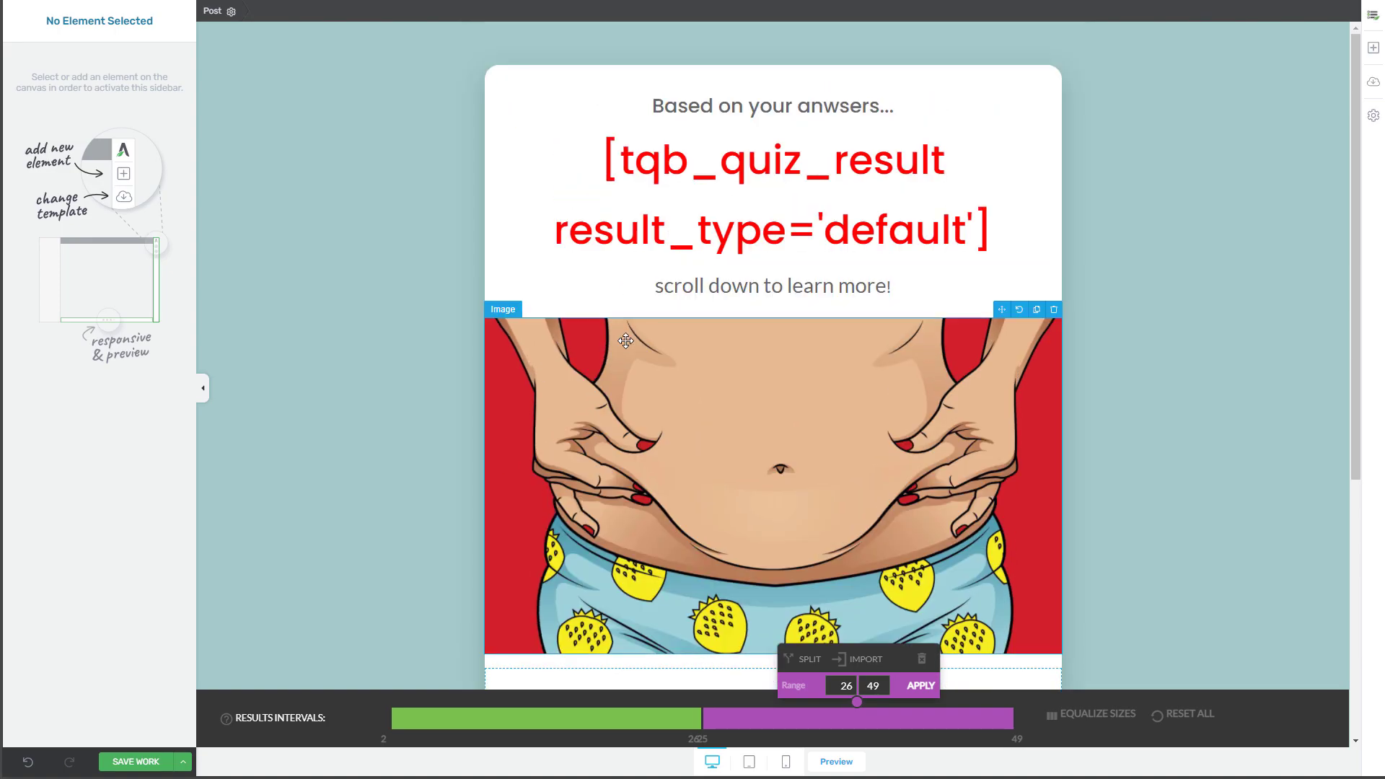
scroll(626, 338, down, 6)
scroll(606, 395, up, 5)
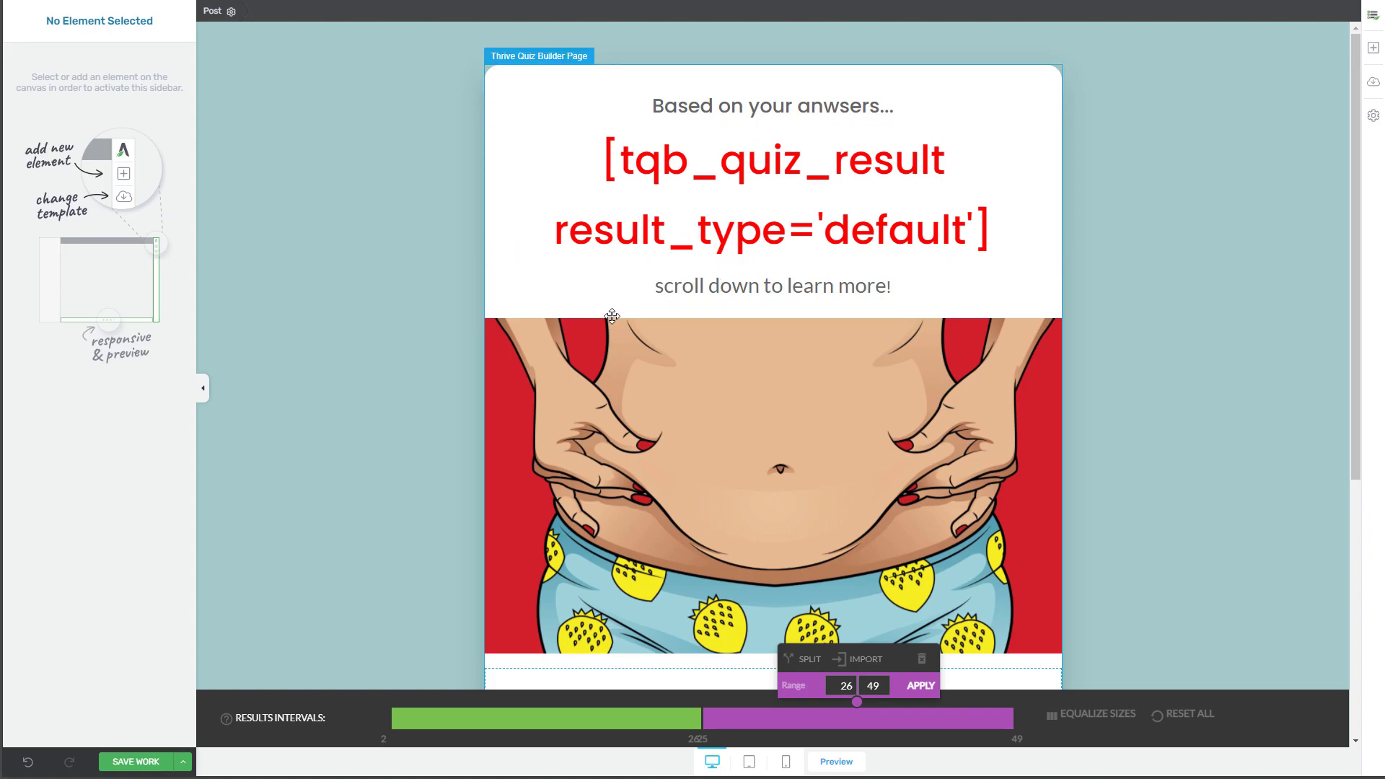
scroll(614, 316, down, 4)
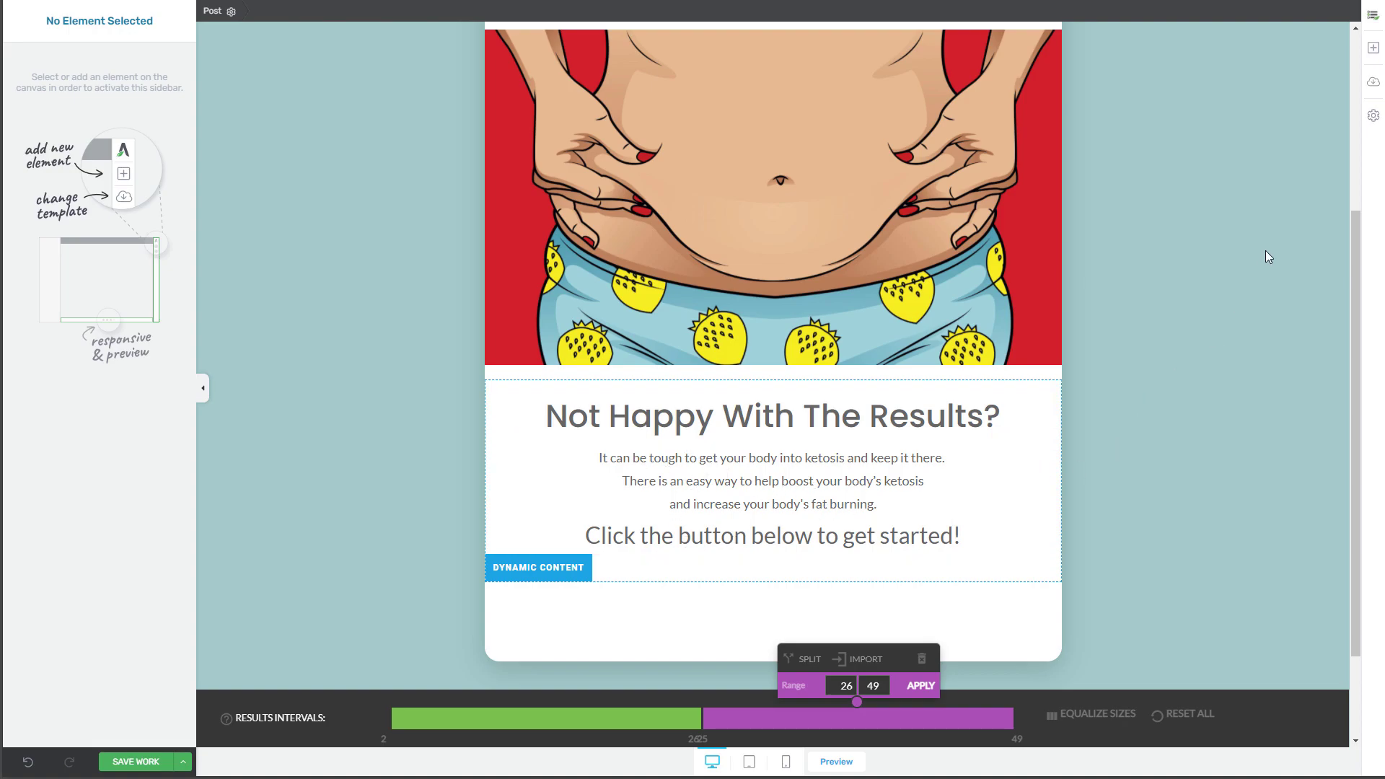
click(1372, 48)
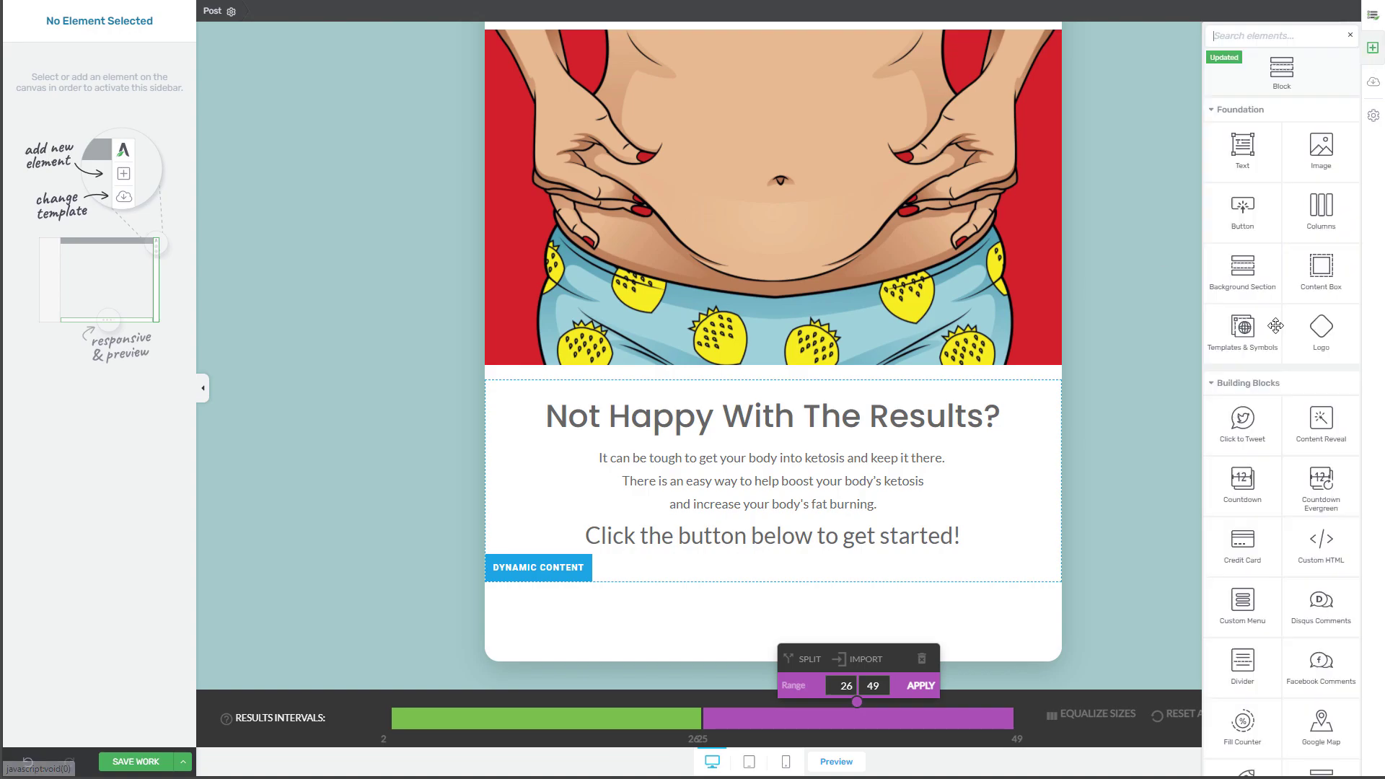
drag(1235, 210, 776, 549)
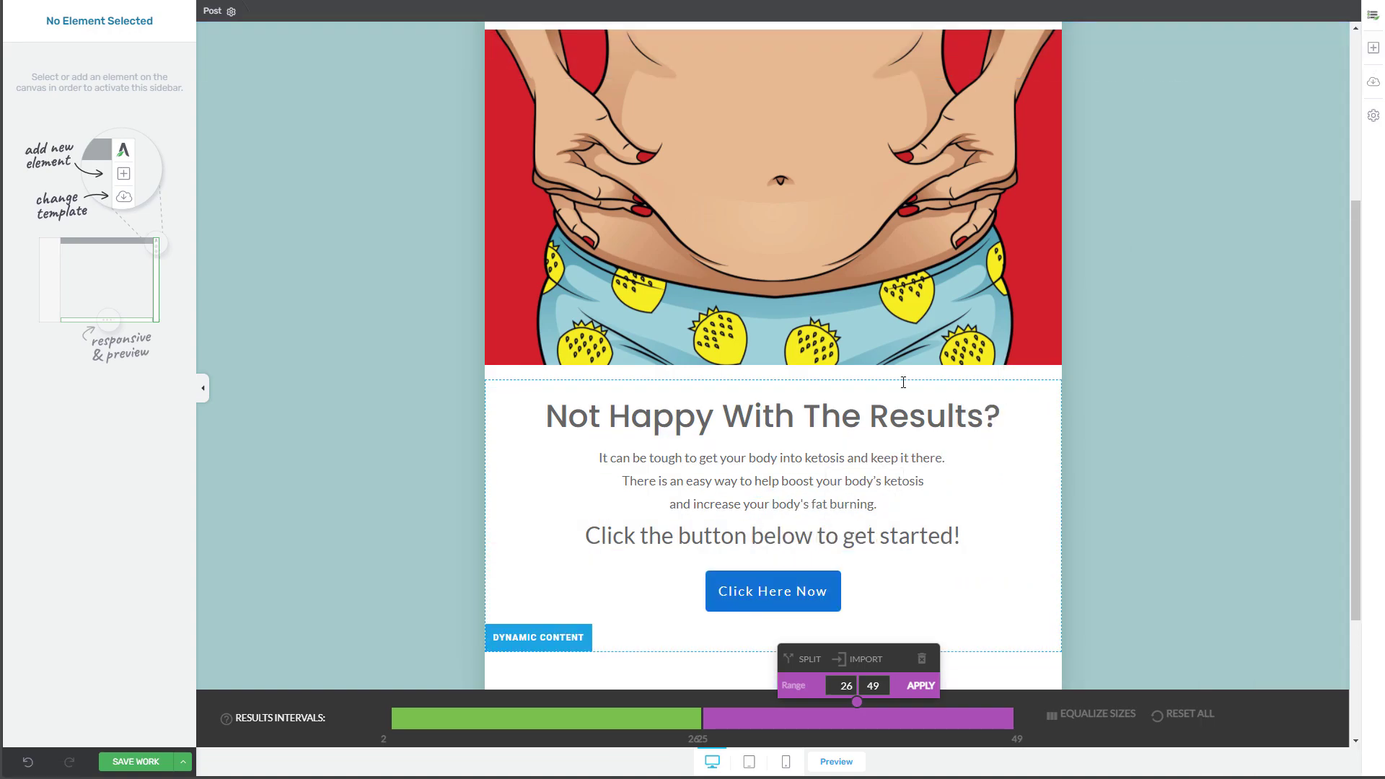
Set the "Click Here Now" button's size to L and its color to orange #ef960c.
click(745, 591)
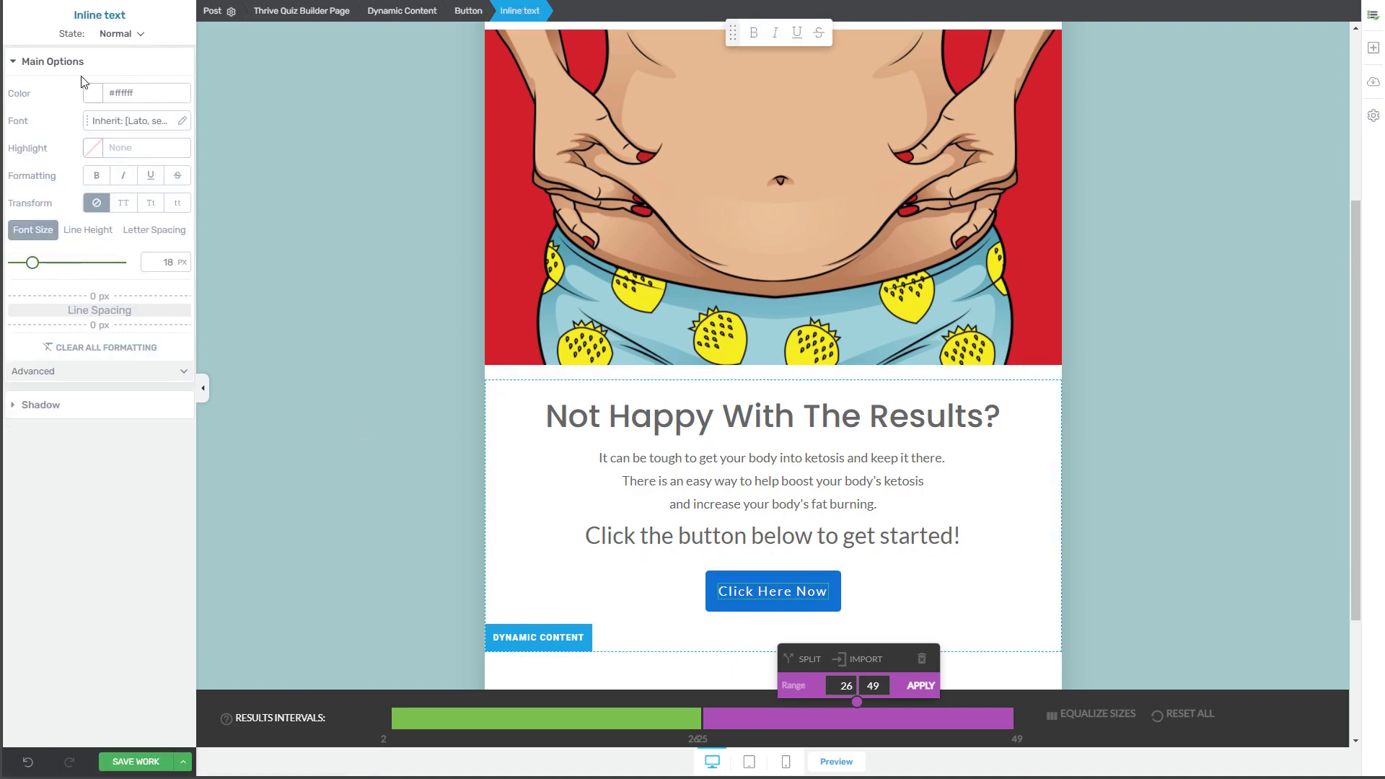
click(748, 575)
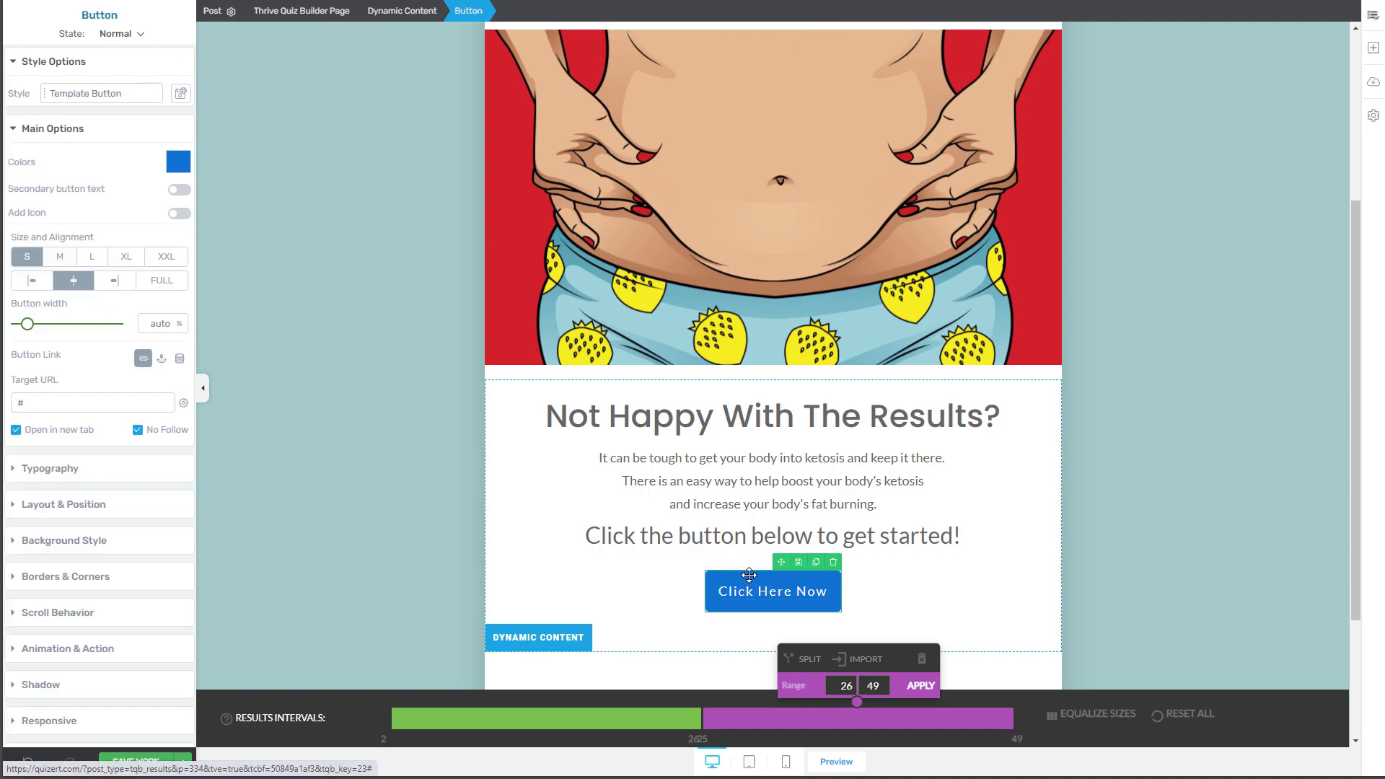
click(91, 256)
click(179, 162)
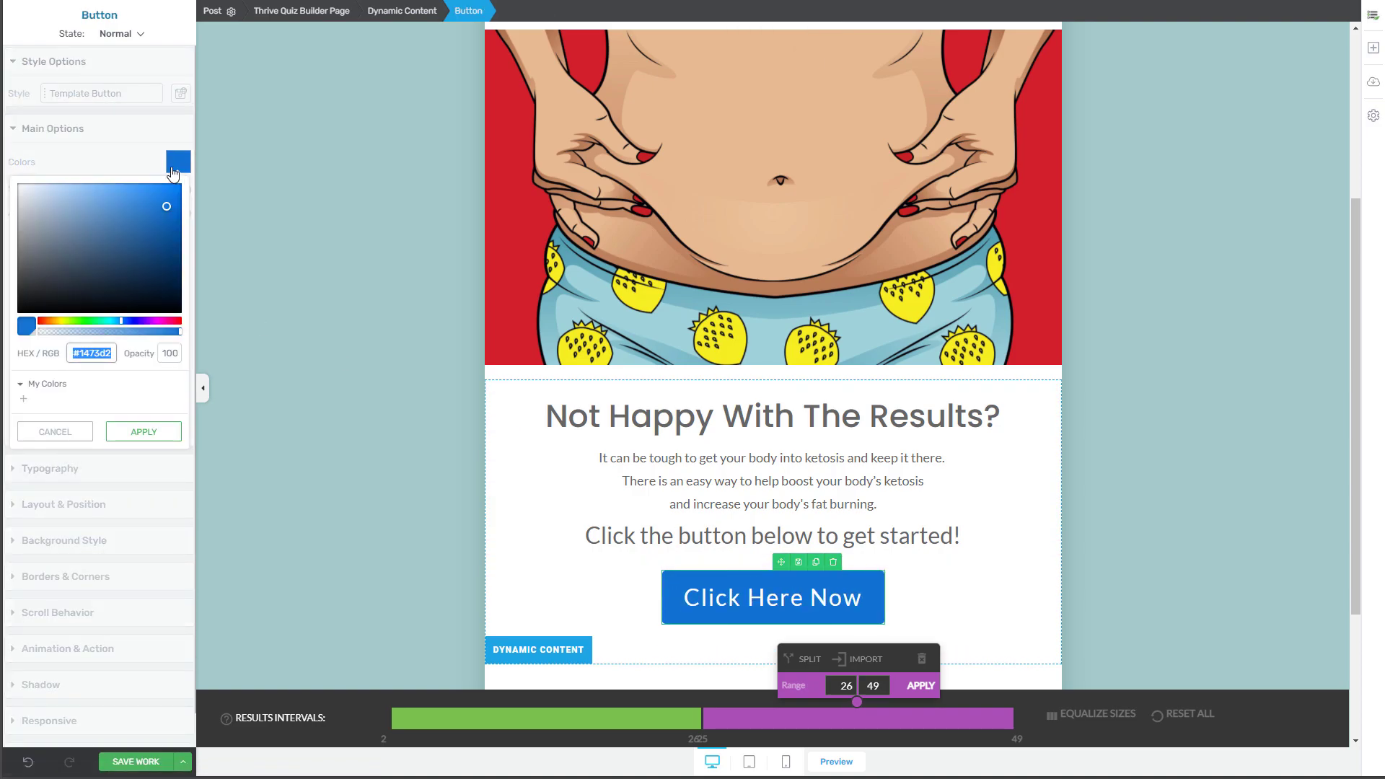
click(52, 322)
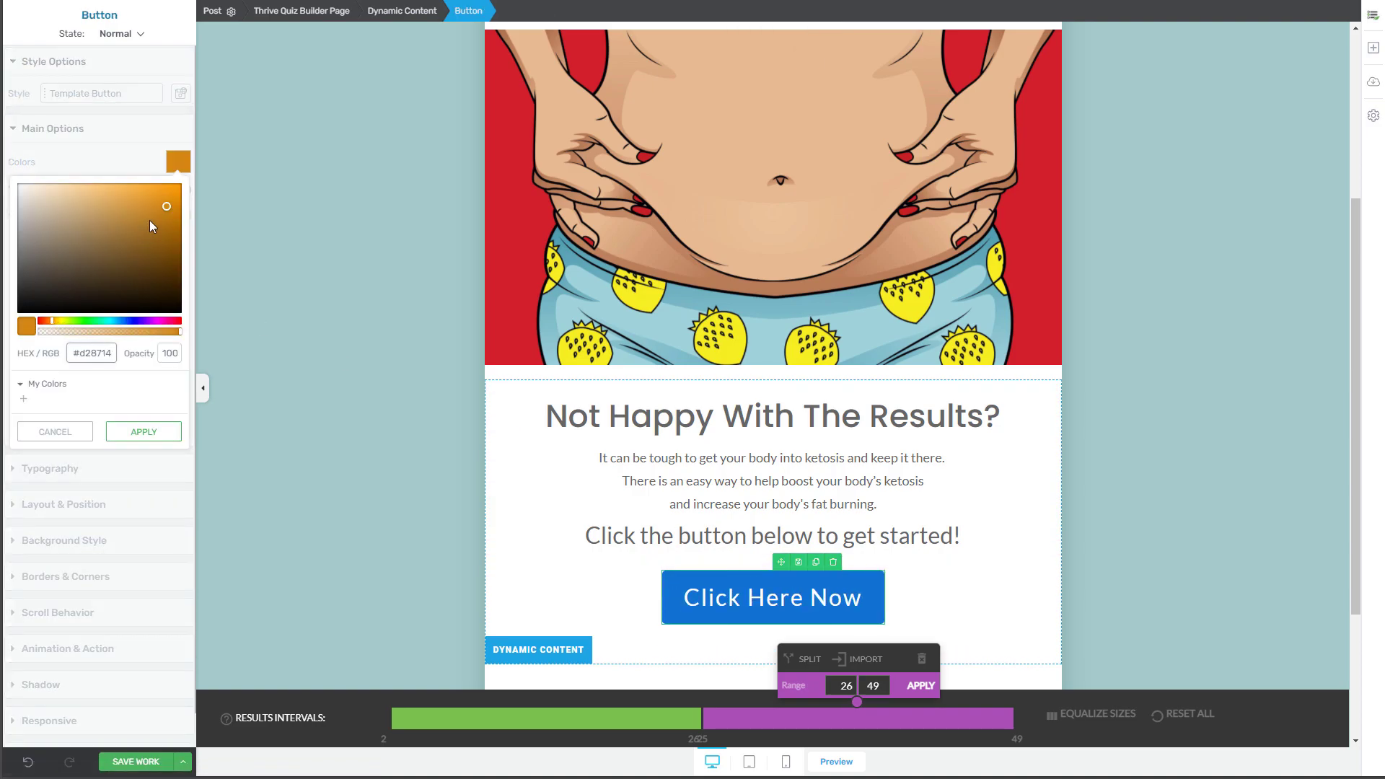
click(143, 431)
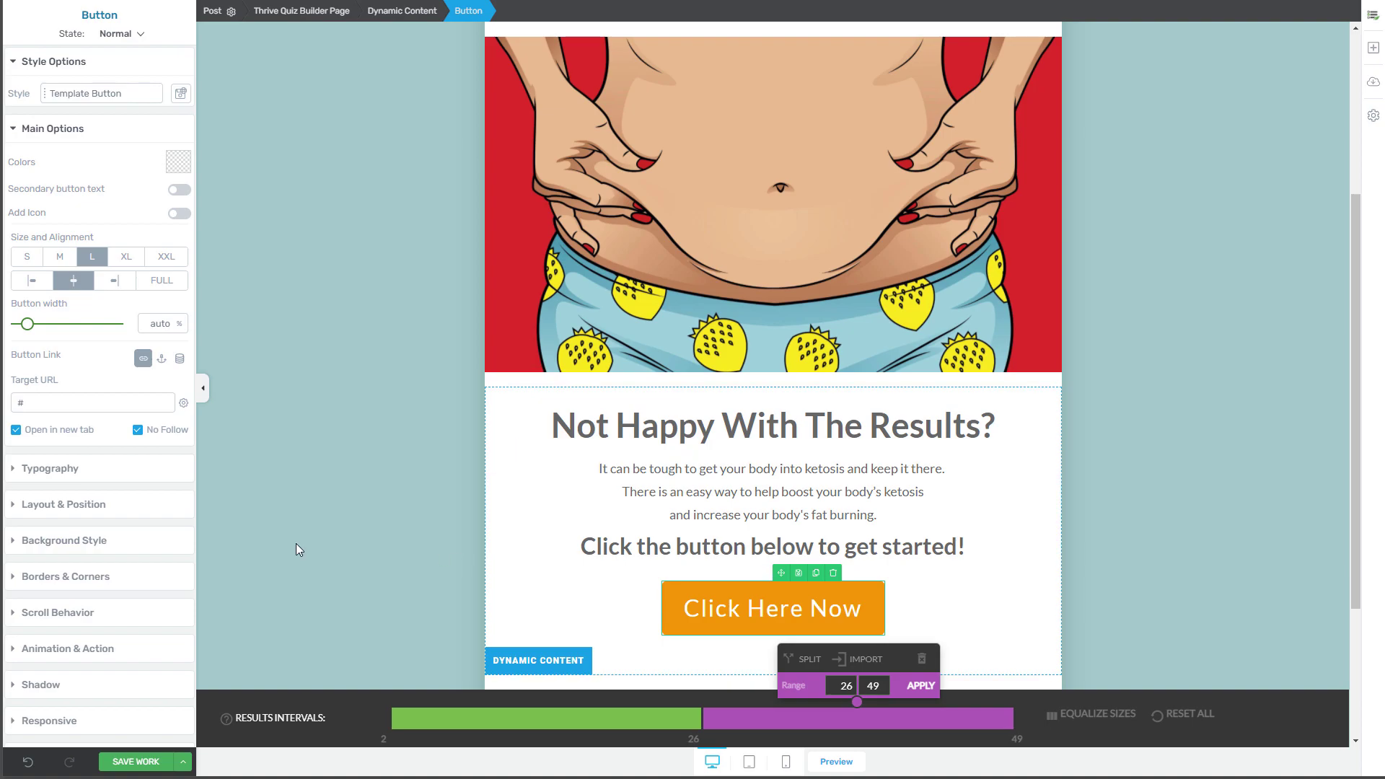
click(73, 542)
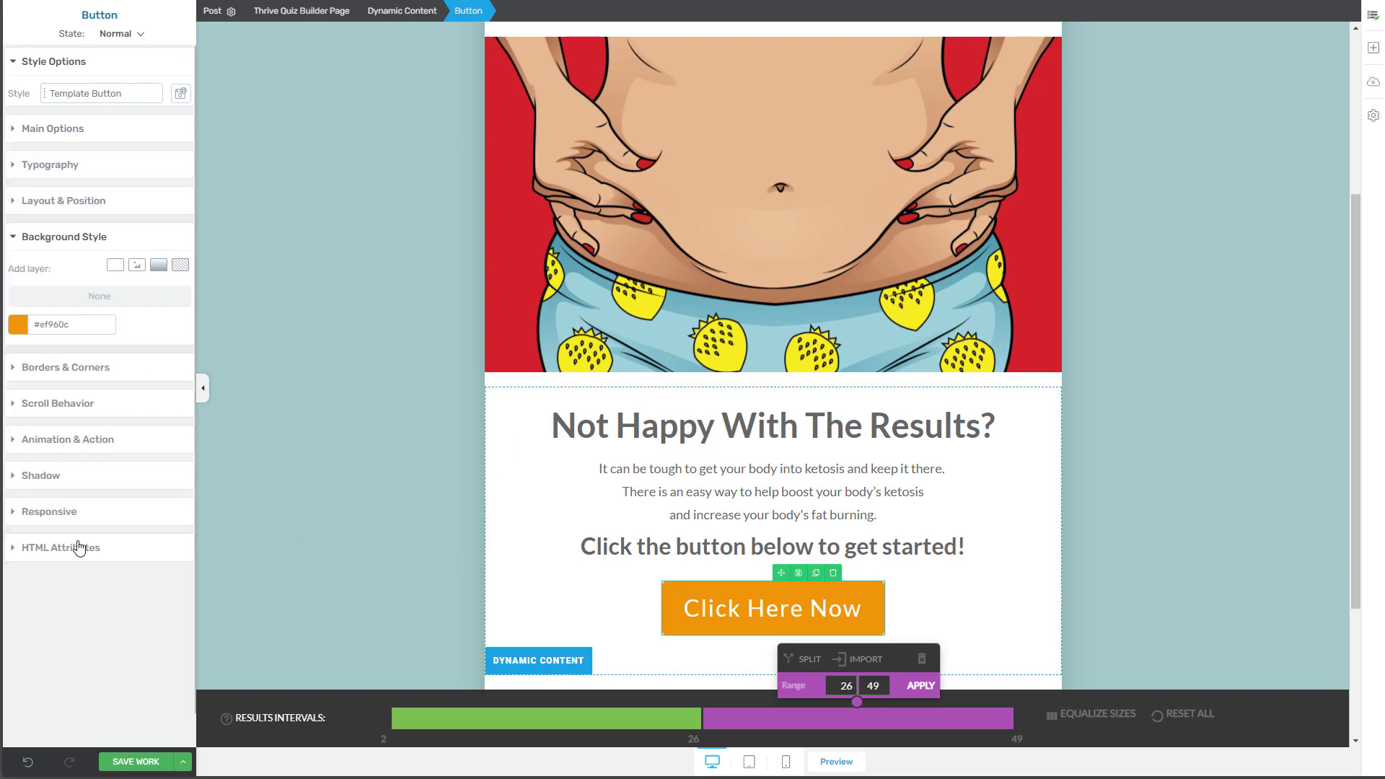
click(23, 327)
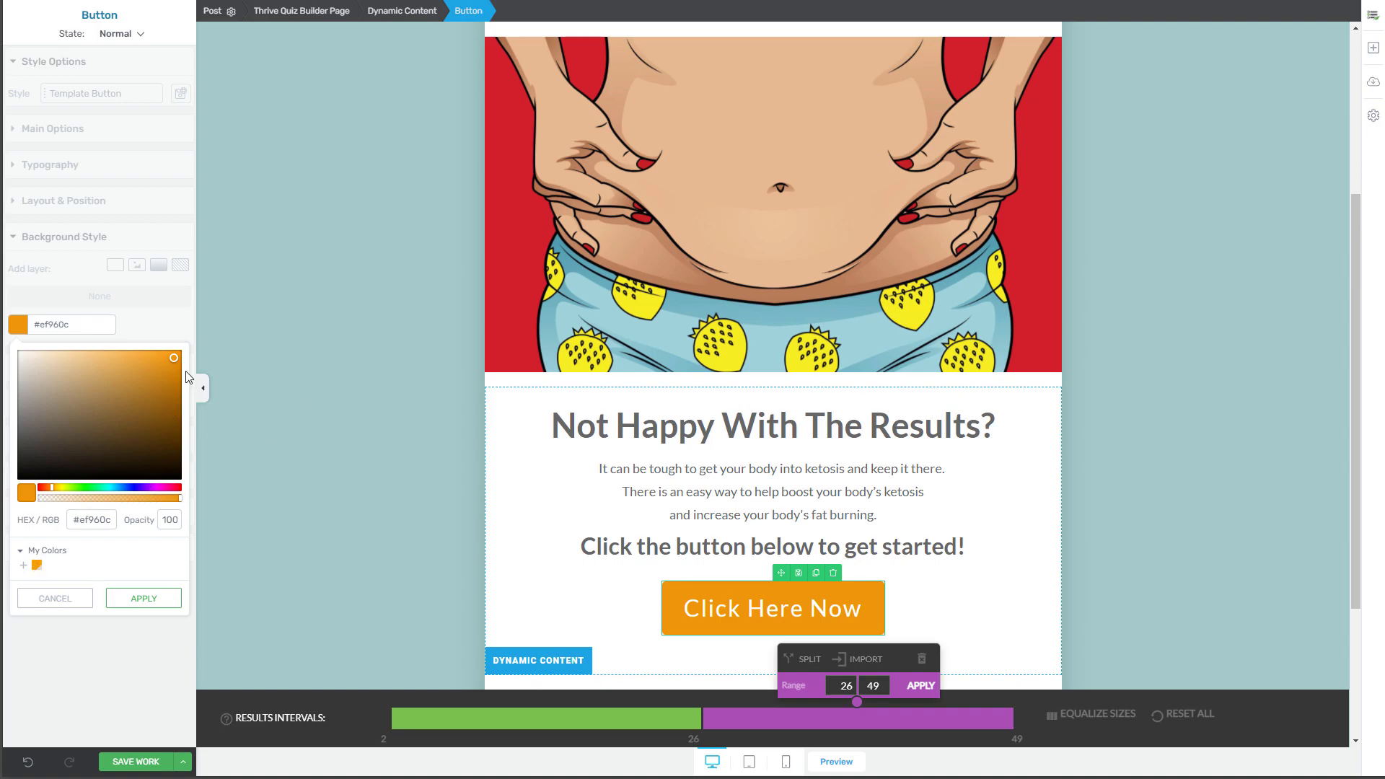
click(165, 364)
click(140, 600)
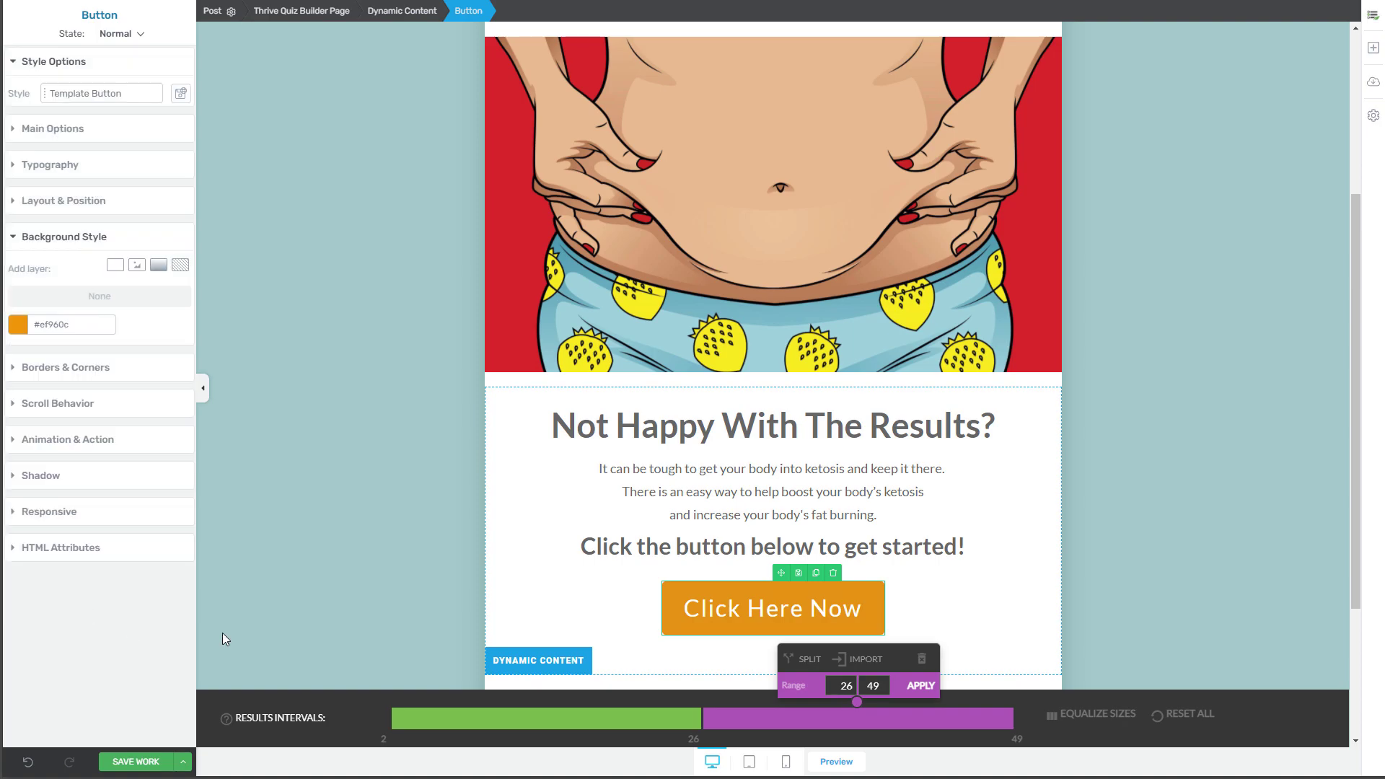
Make the "Click Here Now" button text uppercase and bold.
click(748, 596)
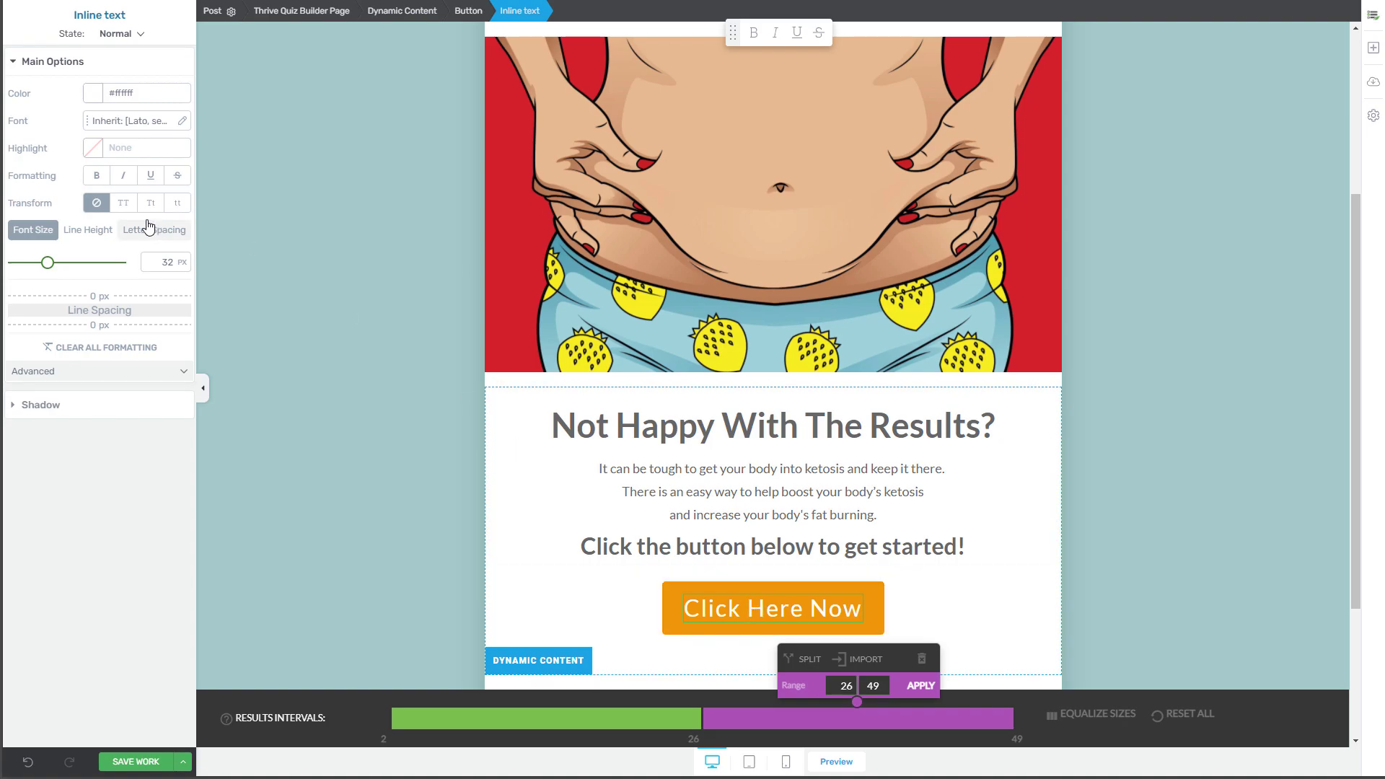
click(123, 202)
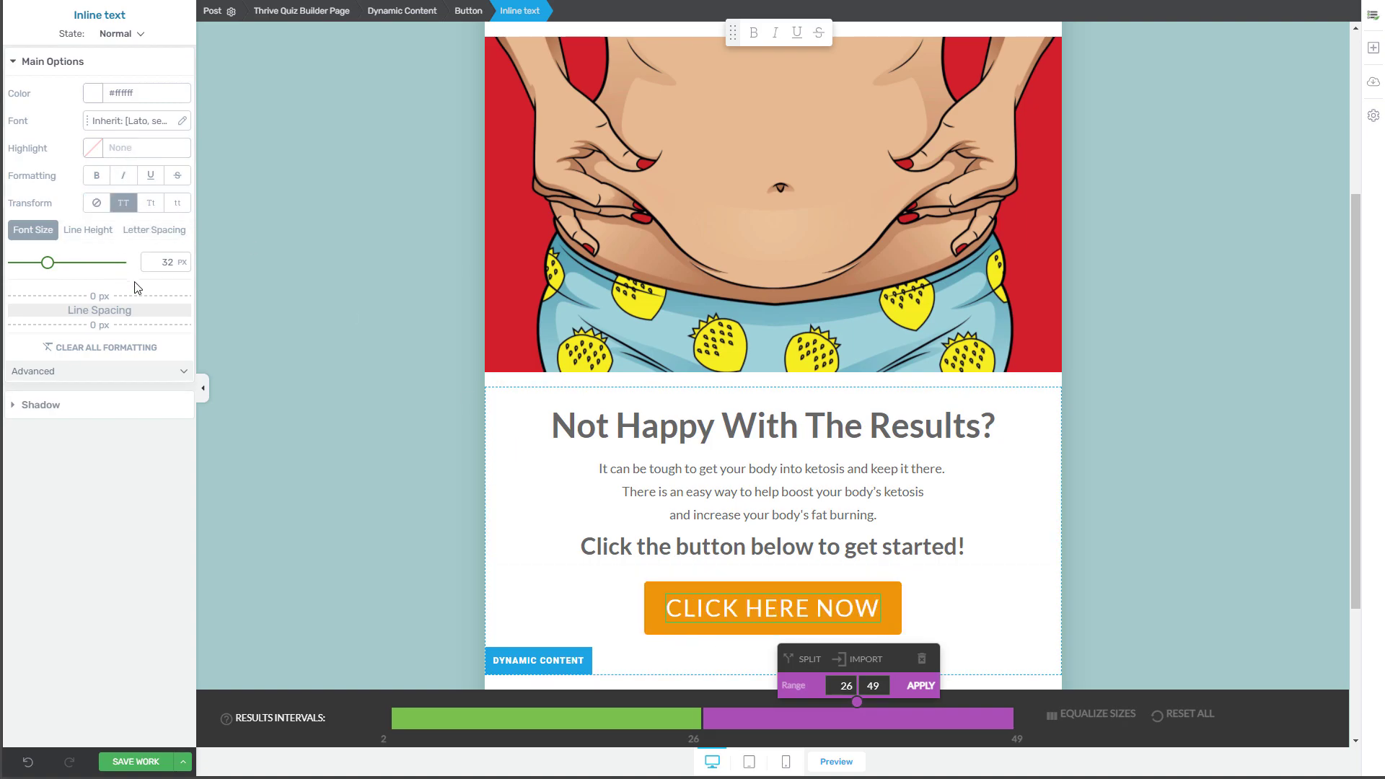
click(96, 175)
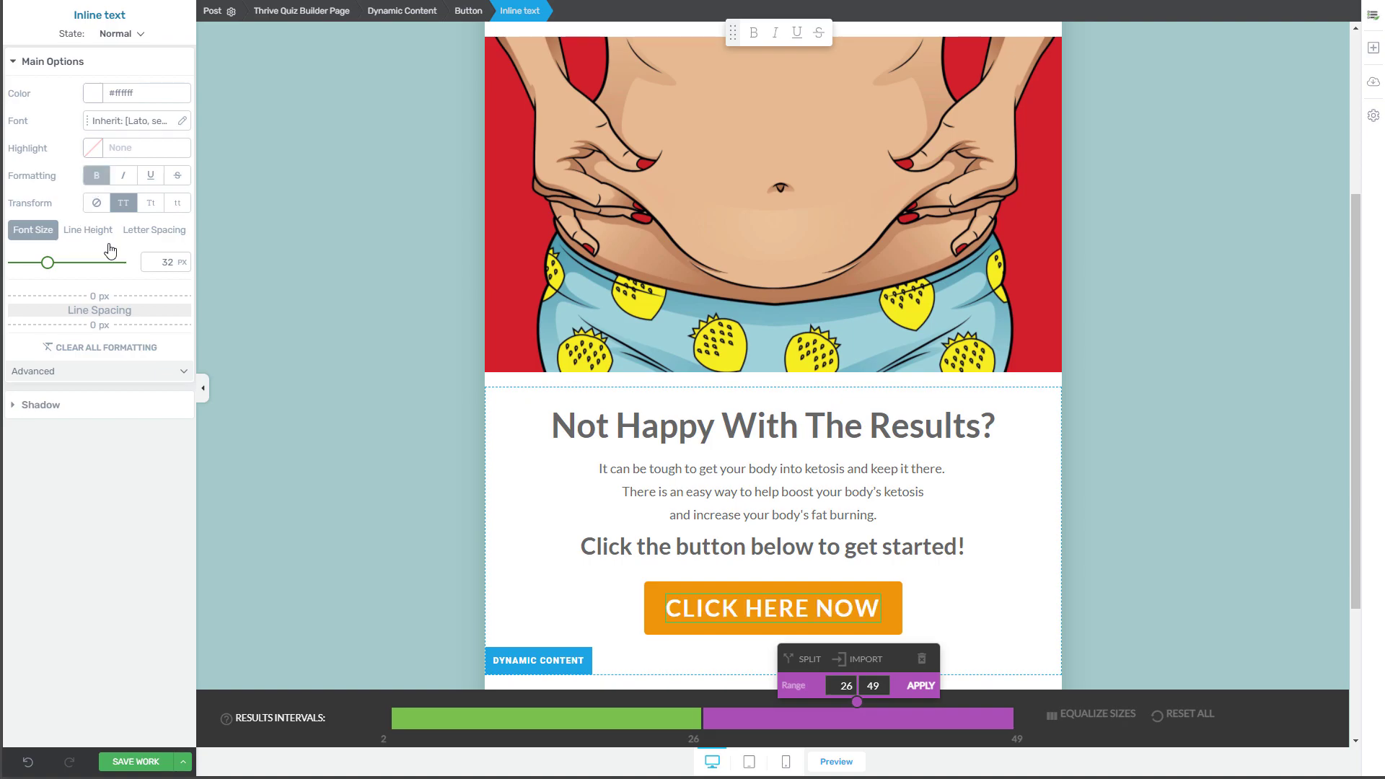
Add a text shadow with the default settings to the "CLICK HERE NOW" button text.
click(67, 406)
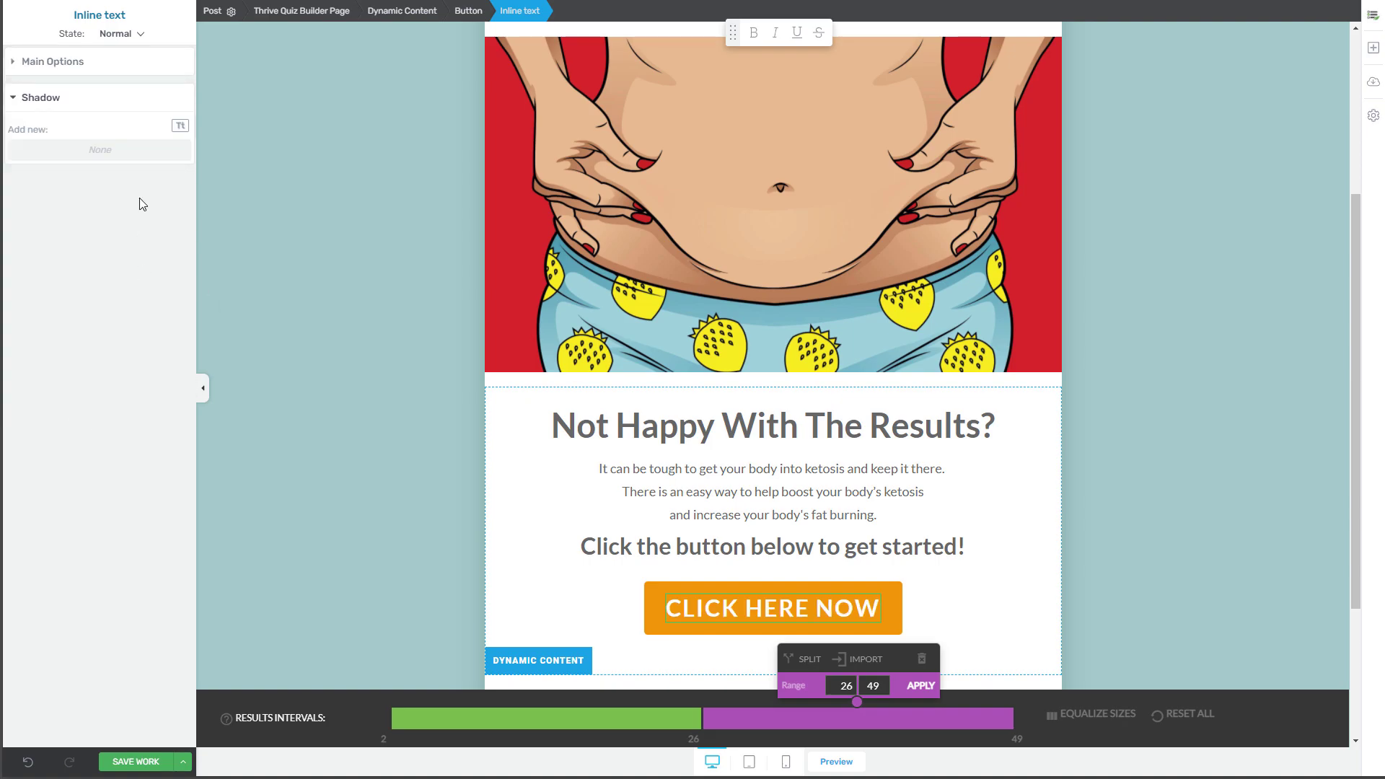
click(180, 126)
click(264, 386)
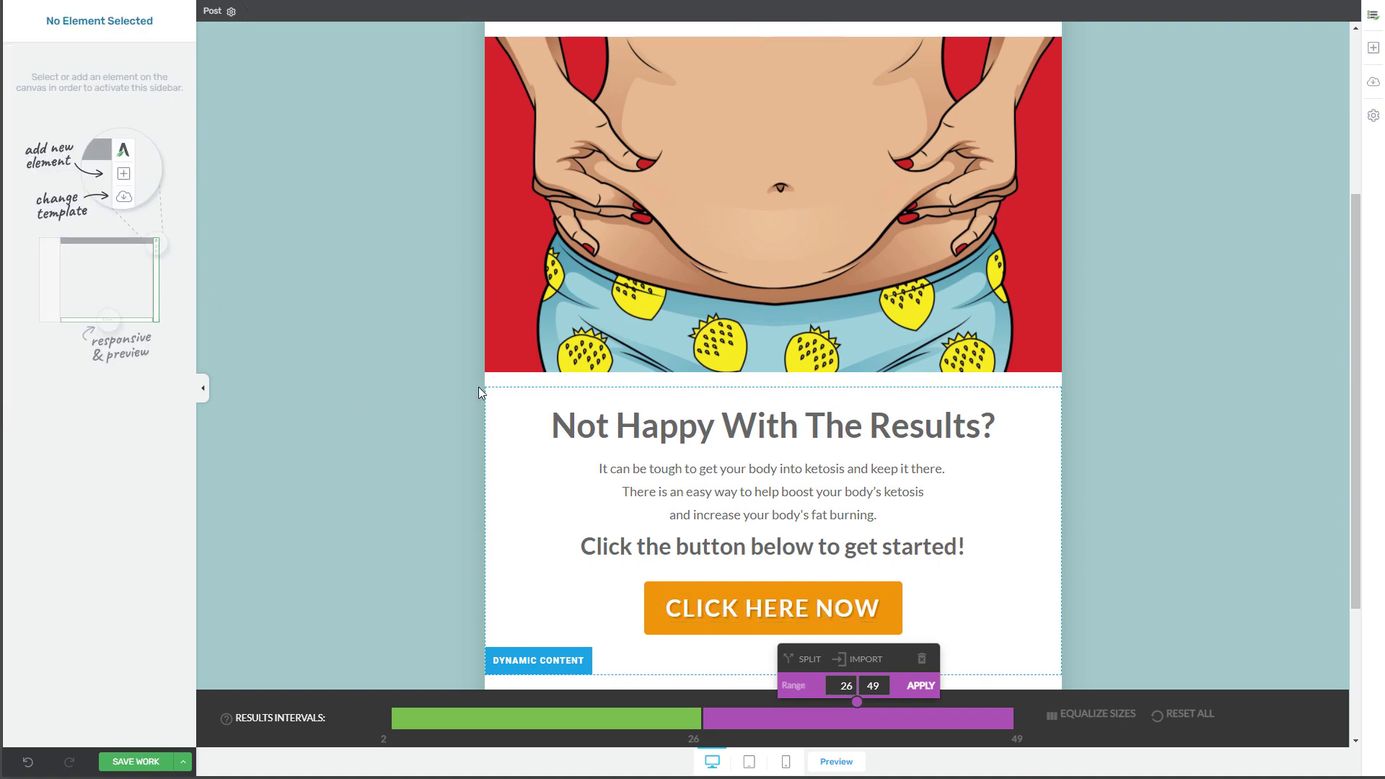
Review the 26–49 interval's results page from the quiz result heading down to the "CLICK HERE NOW" button.
scroll(431, 390, down, 3)
scroll(427, 391, up, 7)
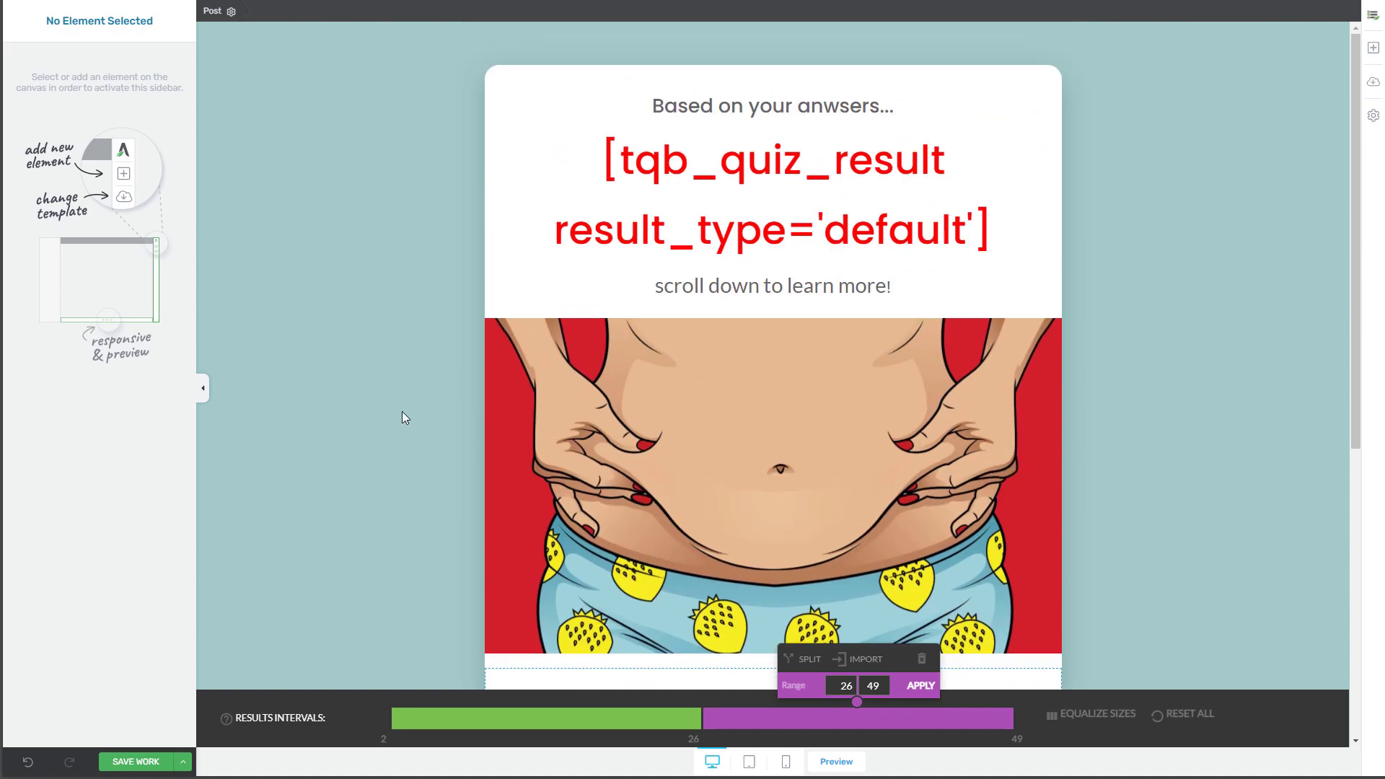
scroll(437, 398, down, 6)
scroll(440, 404, up, 6)
scroll(440, 404, down, 6)
scroll(453, 409, up, 5)
scroll(496, 405, down, 4)
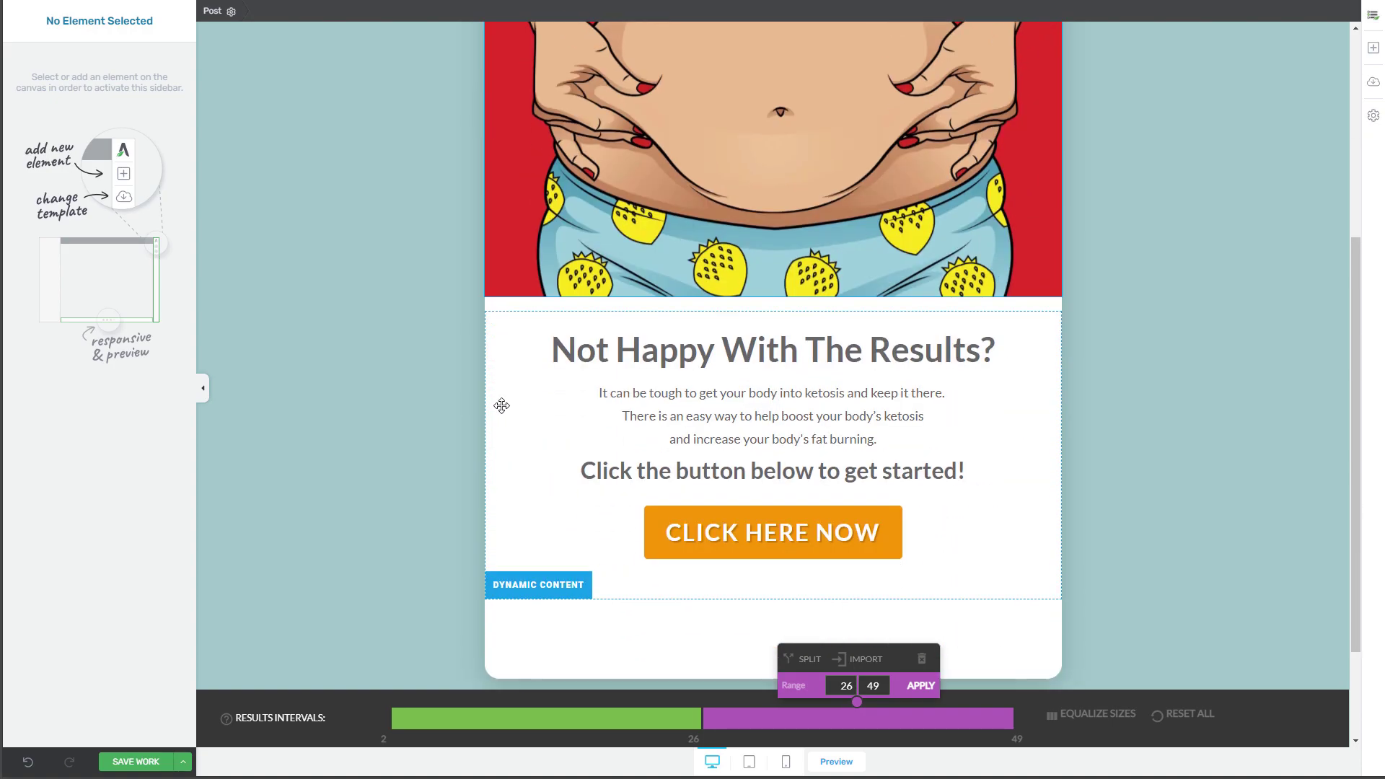
Examine the 26–49 interval's results page from the quiz result heading through the belly image to the orange button.
scroll(499, 409, up, 4)
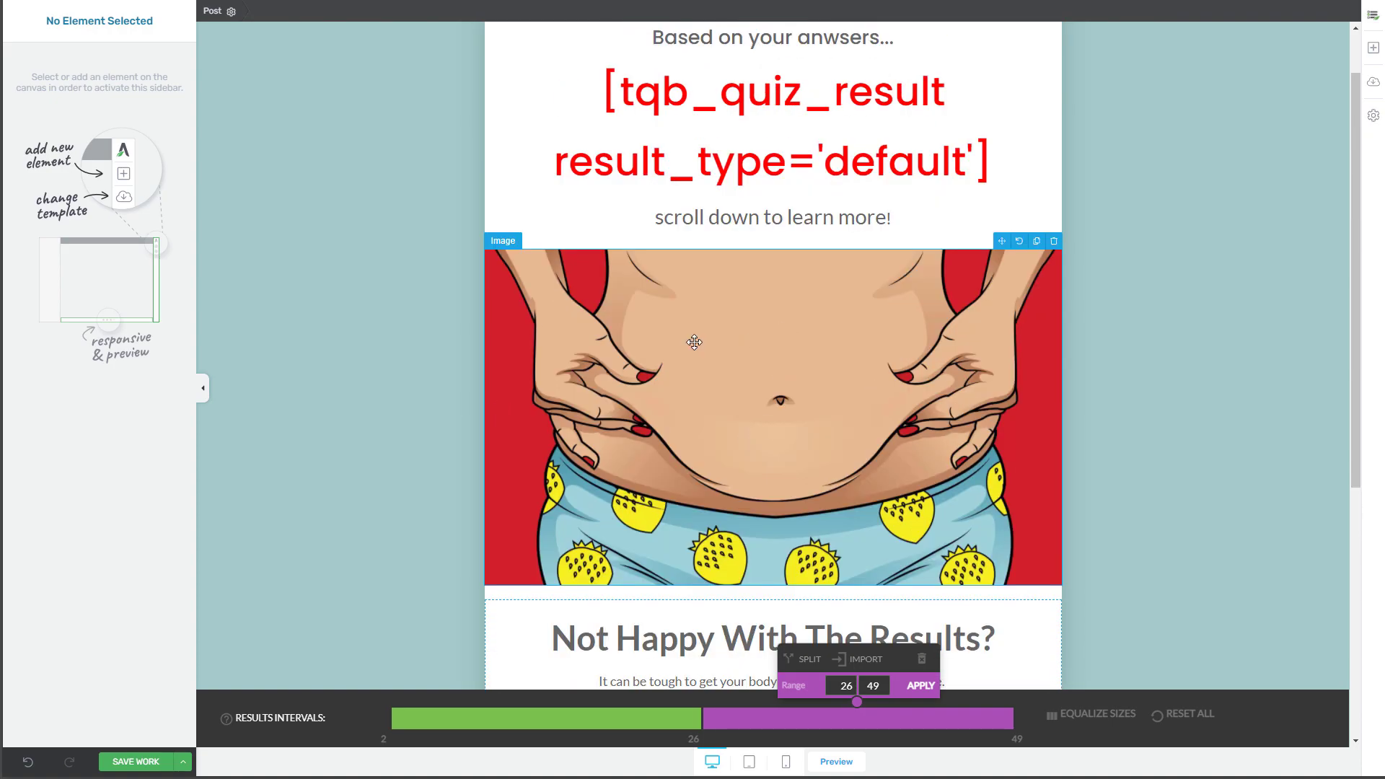
scroll(603, 433, down, 4)
scroll(744, 479, up, 2)
scroll(744, 479, up, 2)
scroll(682, 437, up, 1)
scroll(703, 390, down, 2)
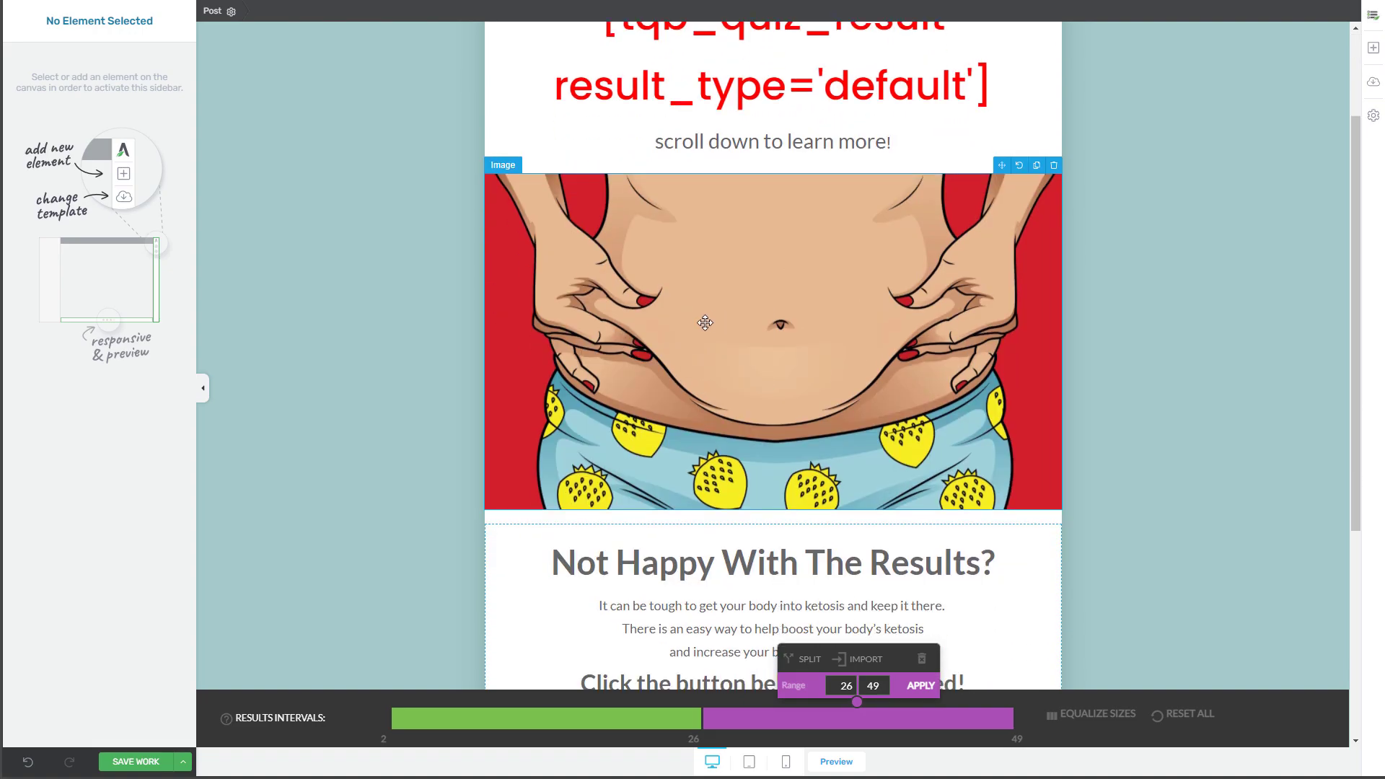
scroll(616, 385, down, 3)
scroll(617, 386, up, 3)
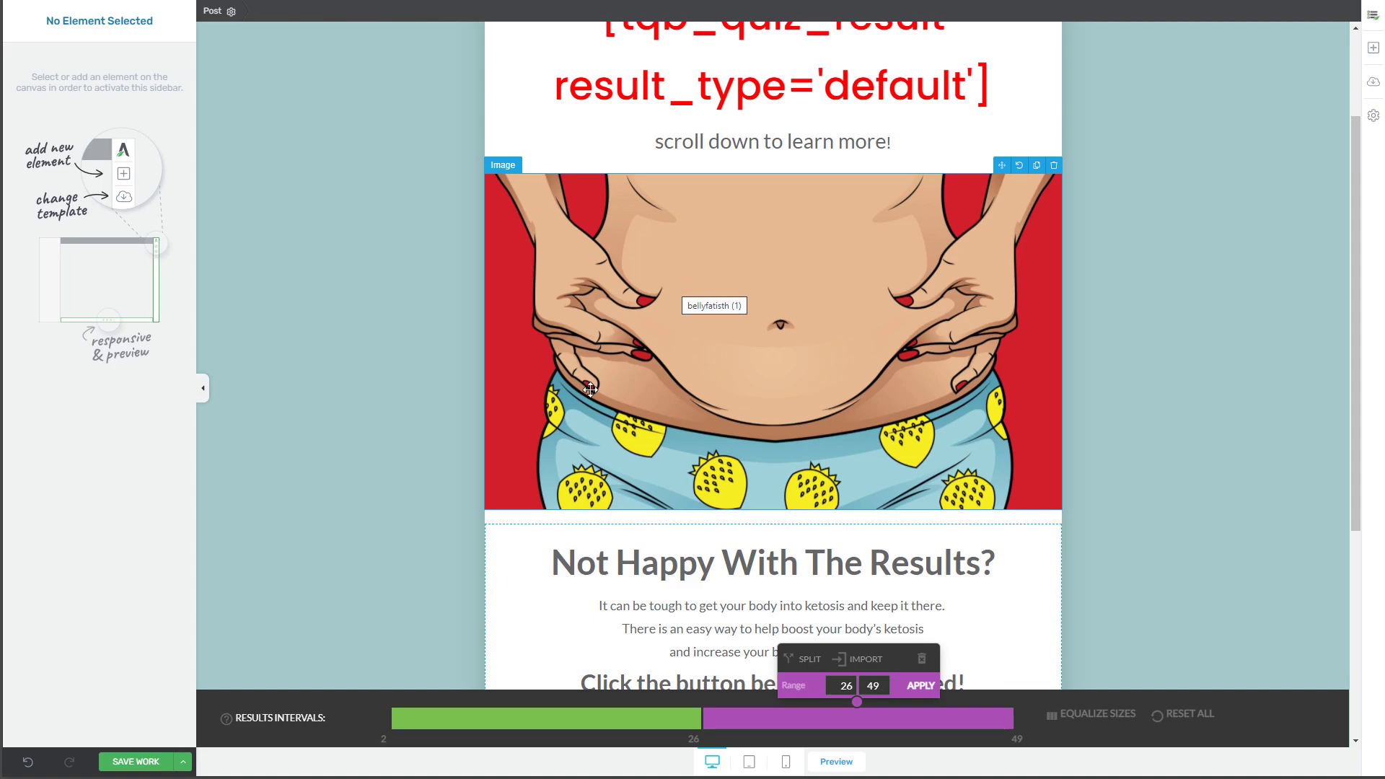
scroll(511, 429, down, 3)
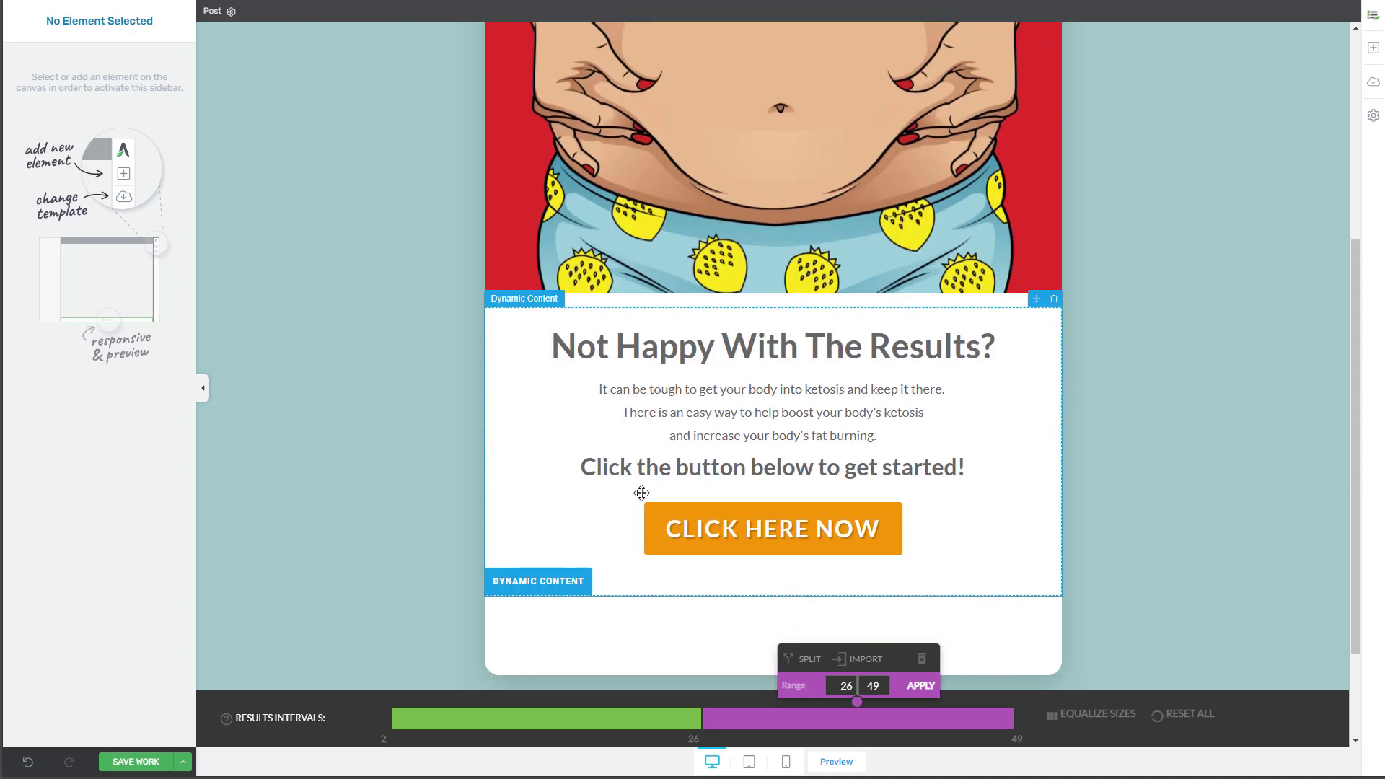
scroll(447, 488, up, 1)
scroll(446, 488, down, 1)
scroll(443, 486, up, 5)
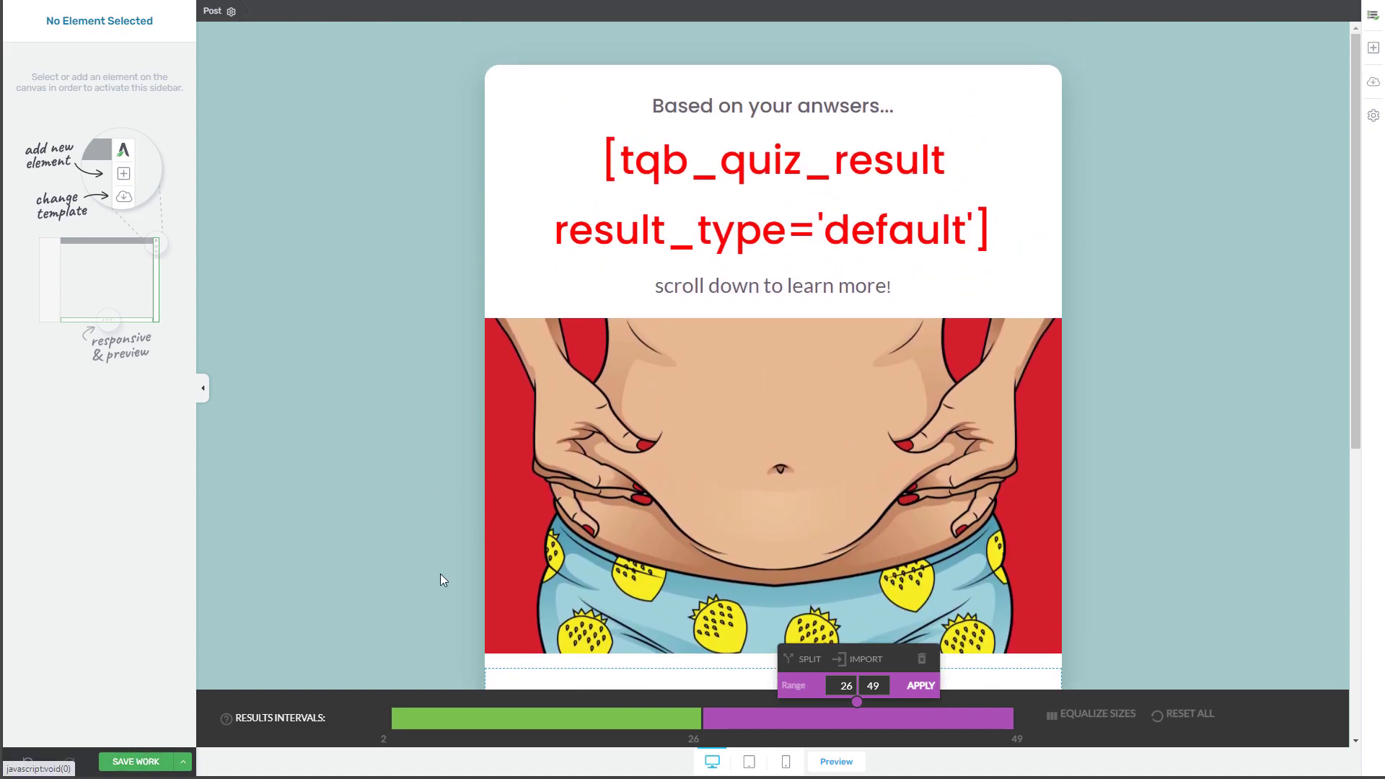
Save the work on the results page.
scroll(362, 546, down, 4)
scroll(353, 542, down, 1)
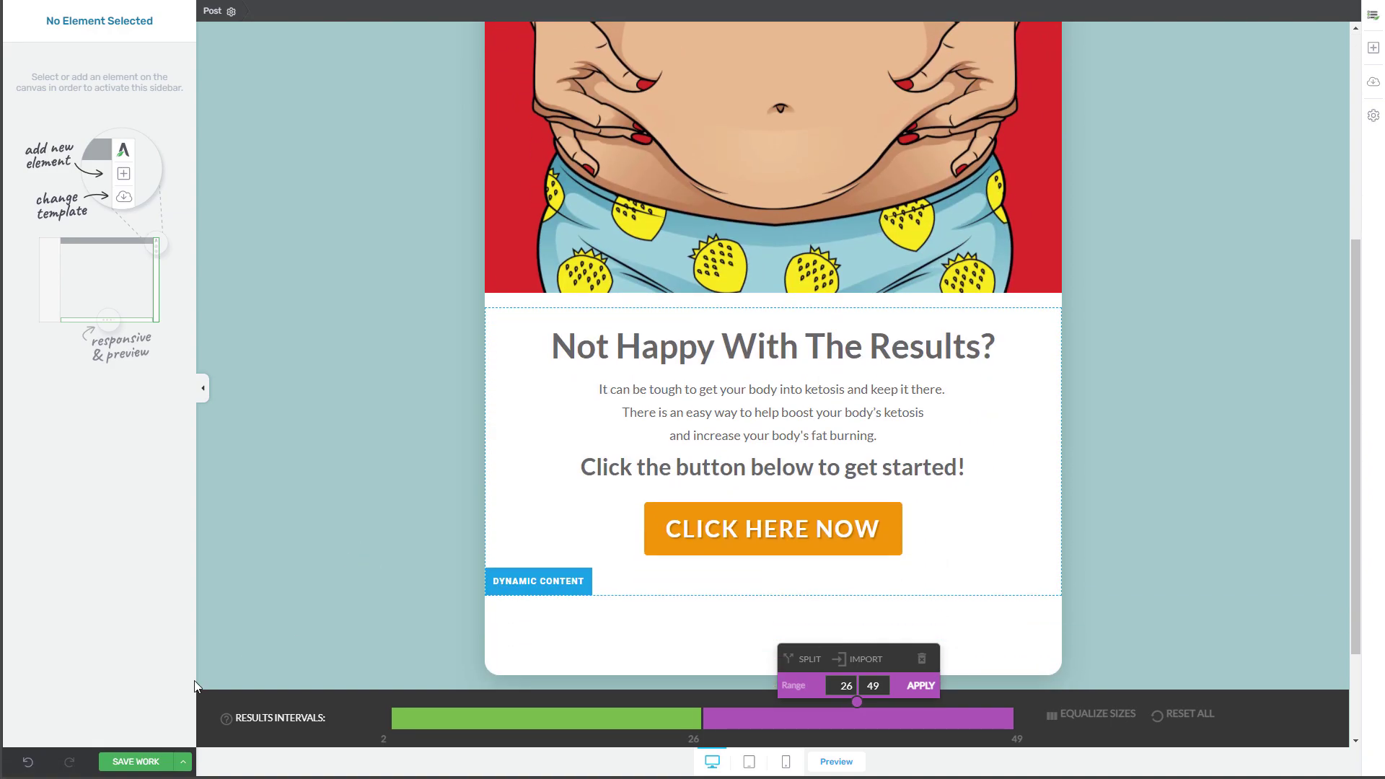
click(136, 761)
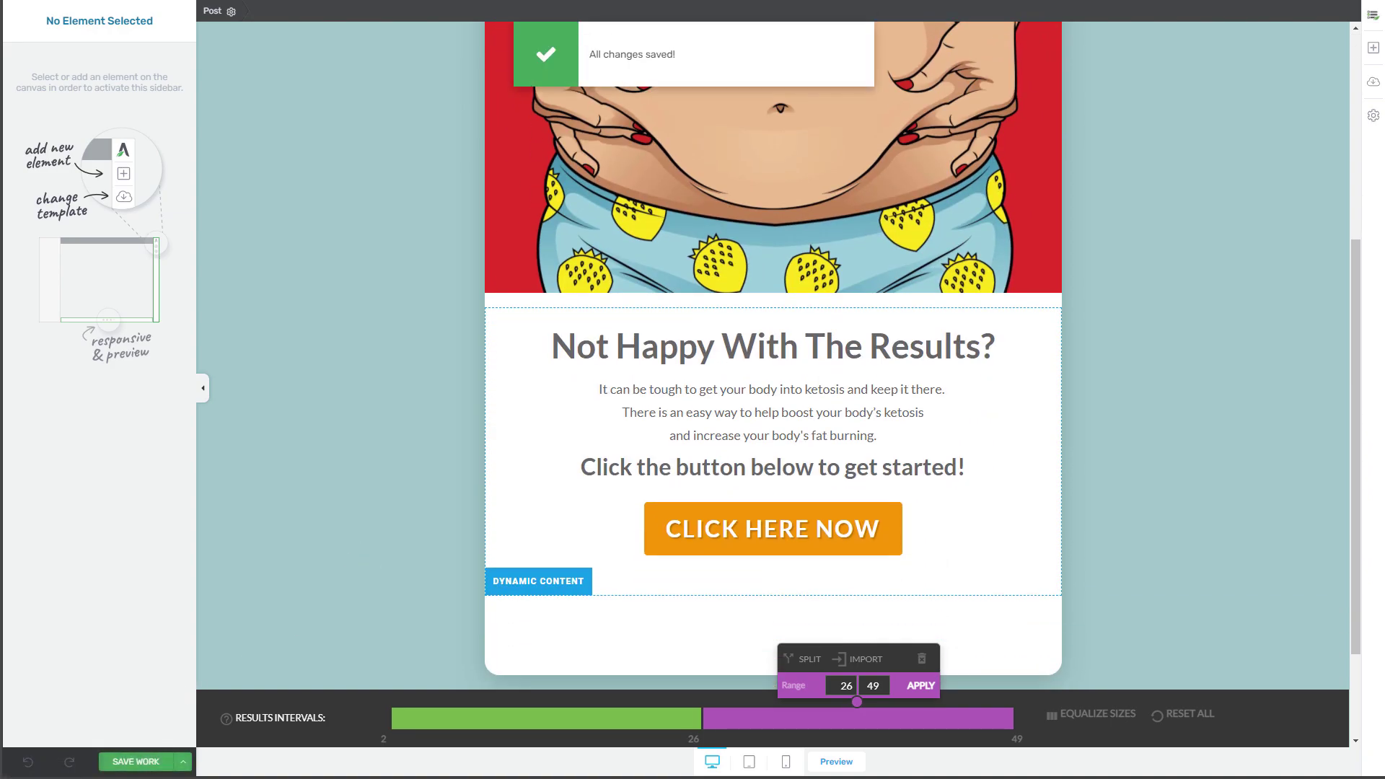
Look over the saved results page from the heading down to the "Not Happy With The Results?" section.
scroll(362, 395, up, 1)
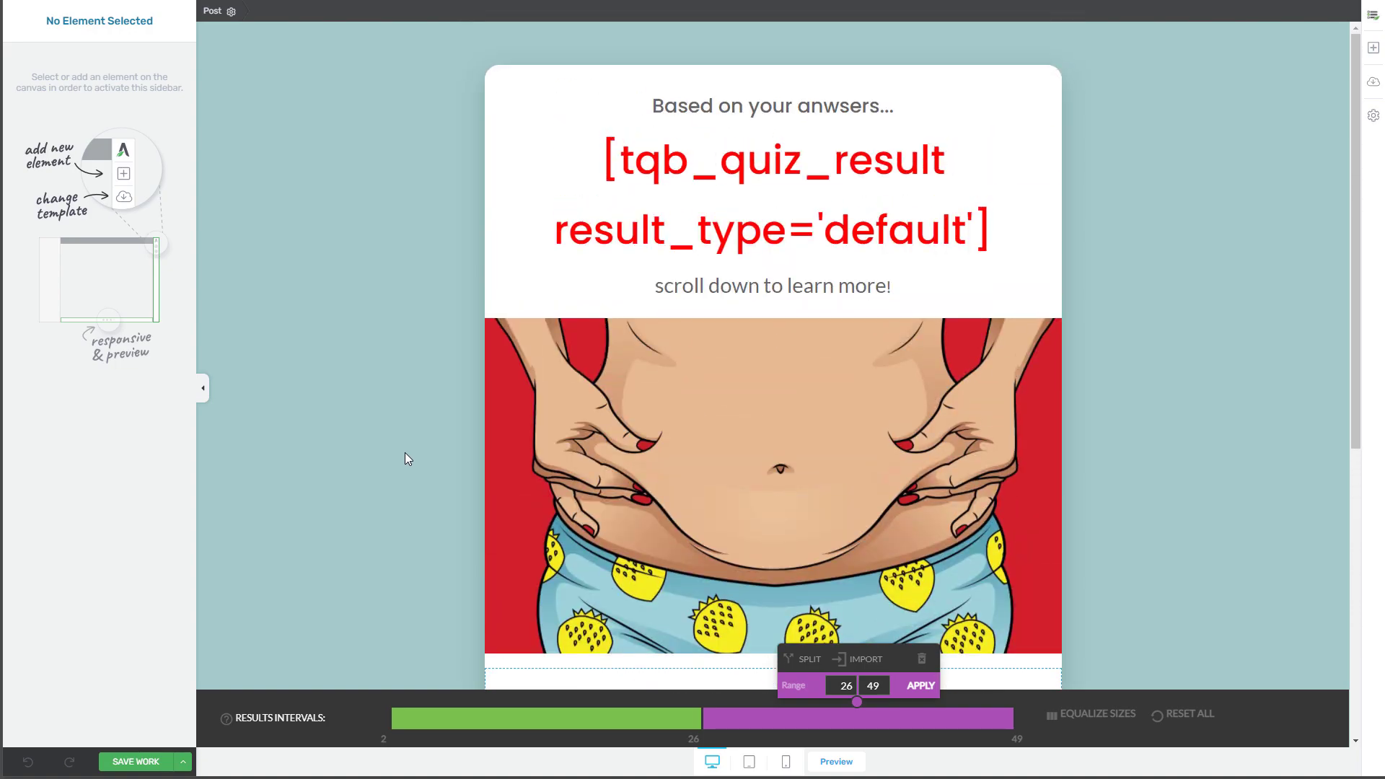
scroll(423, 392, down, 7)
scroll(427, 396, up, 7)
scroll(429, 395, down, 3)
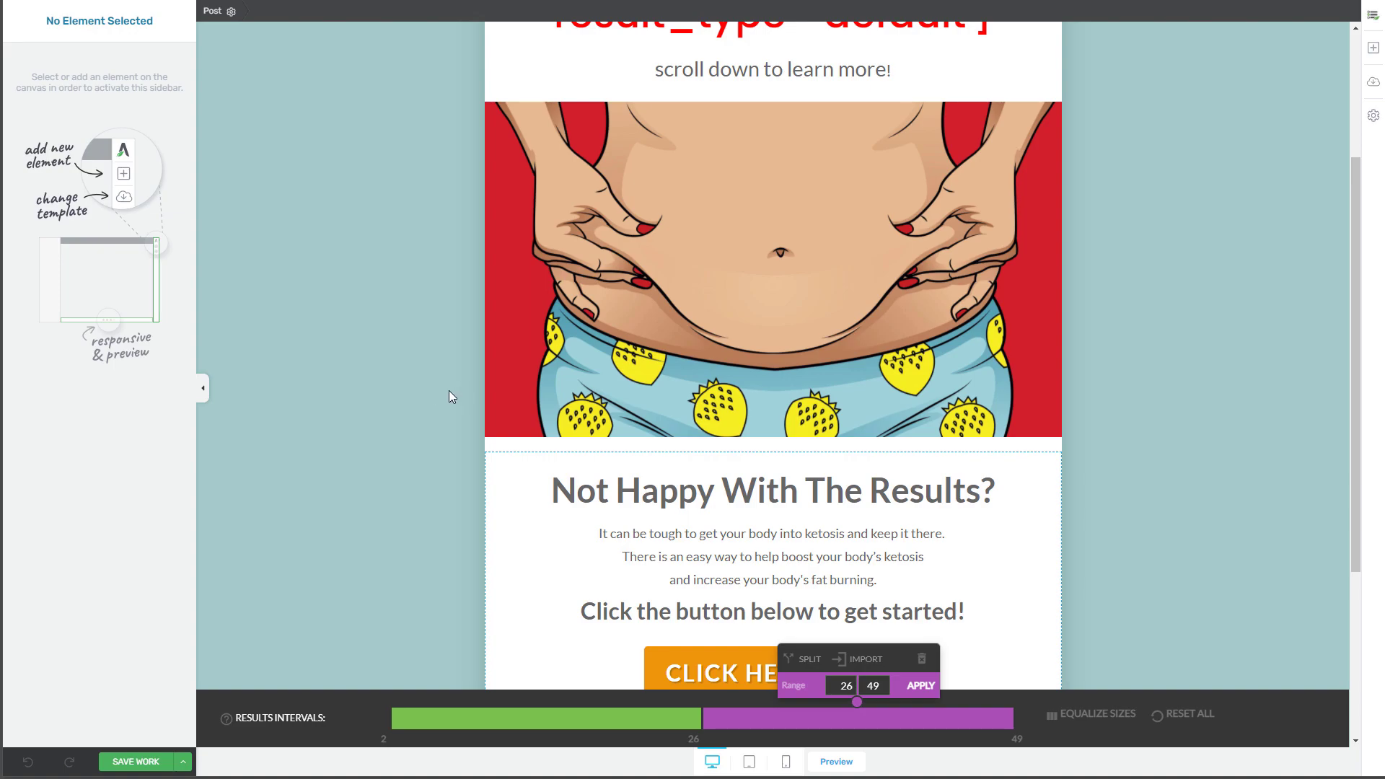
scroll(452, 388, up, 2)
scroll(441, 344, up, 1)
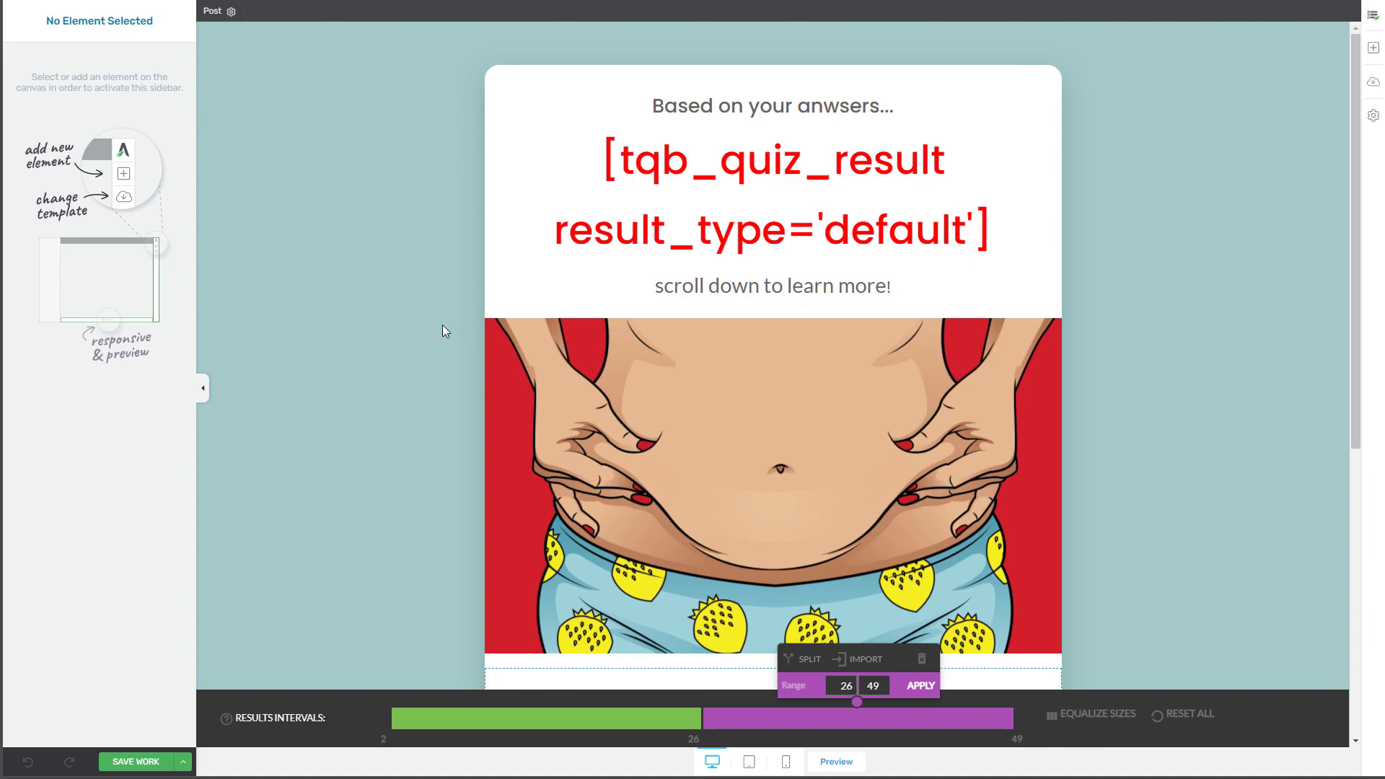
scroll(429, 329, down, 5)
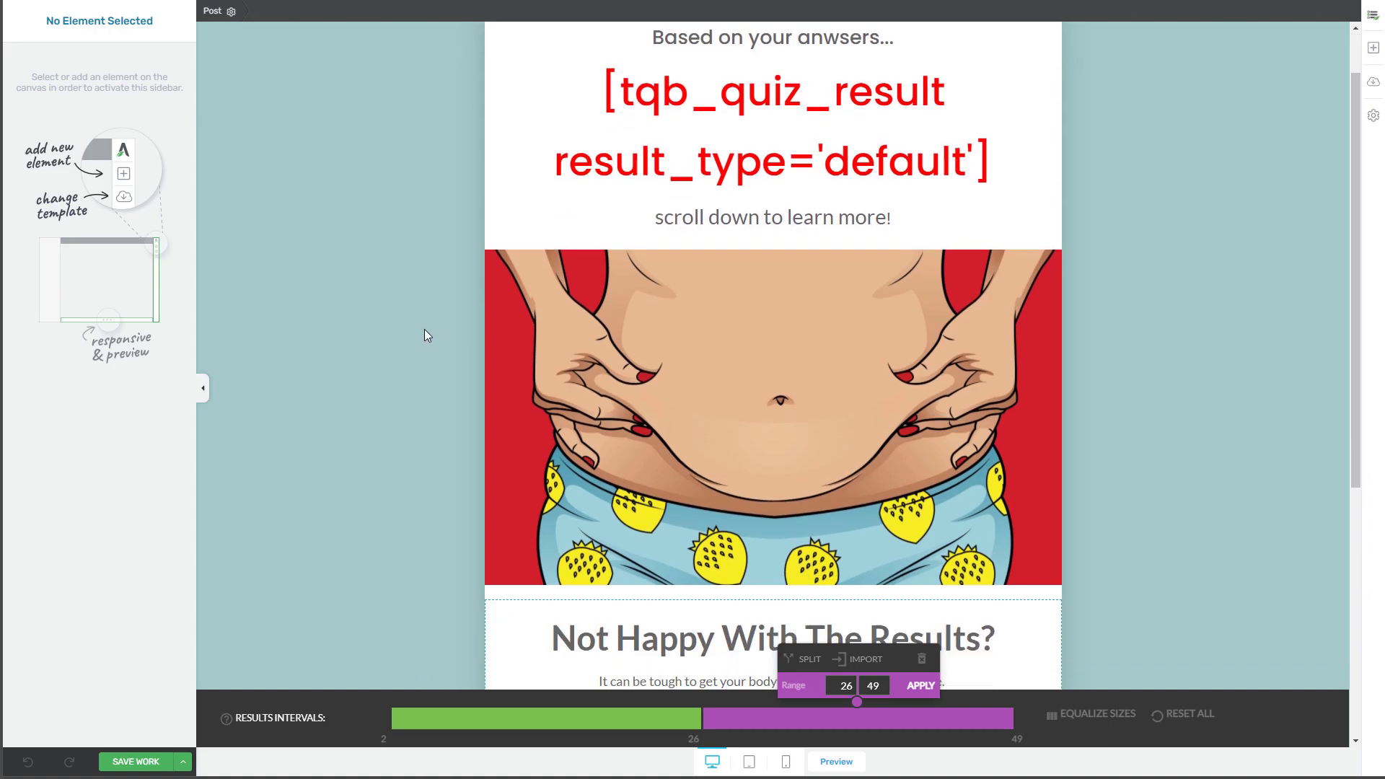
scroll(424, 329, down, 1)
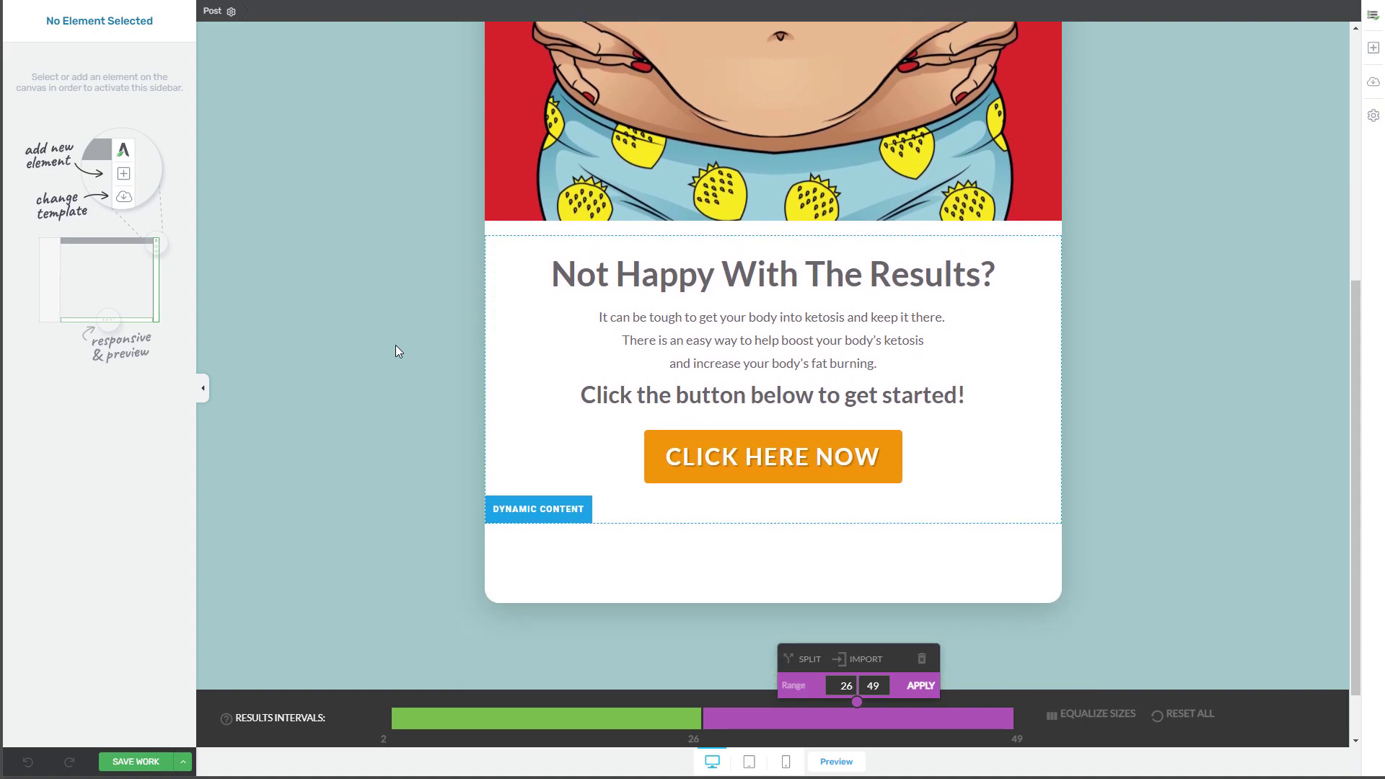
scroll(393, 352, up, 6)
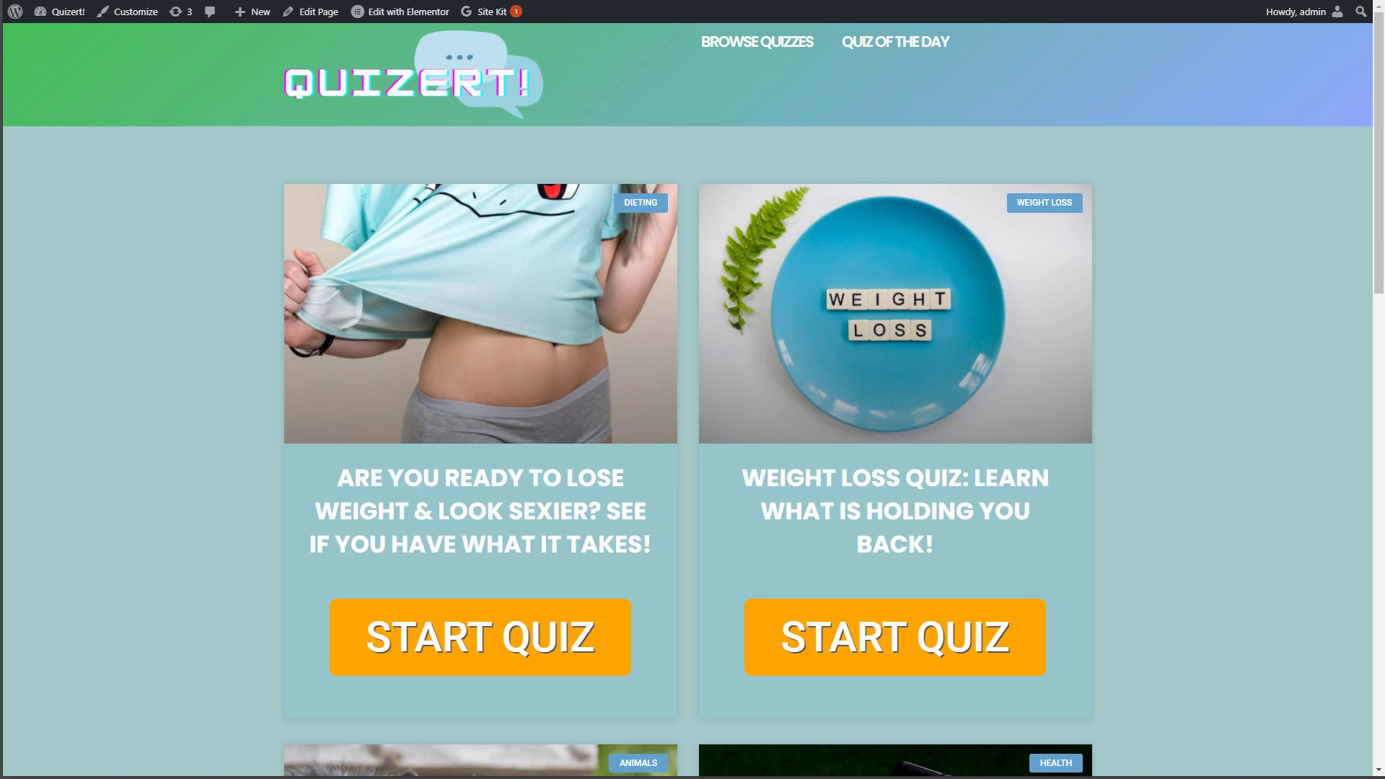
Start the weight loss quiz from the Quizert home page listing and answer its buffet question with "Eat from a small plate".
scroll(176, 276, down, 15)
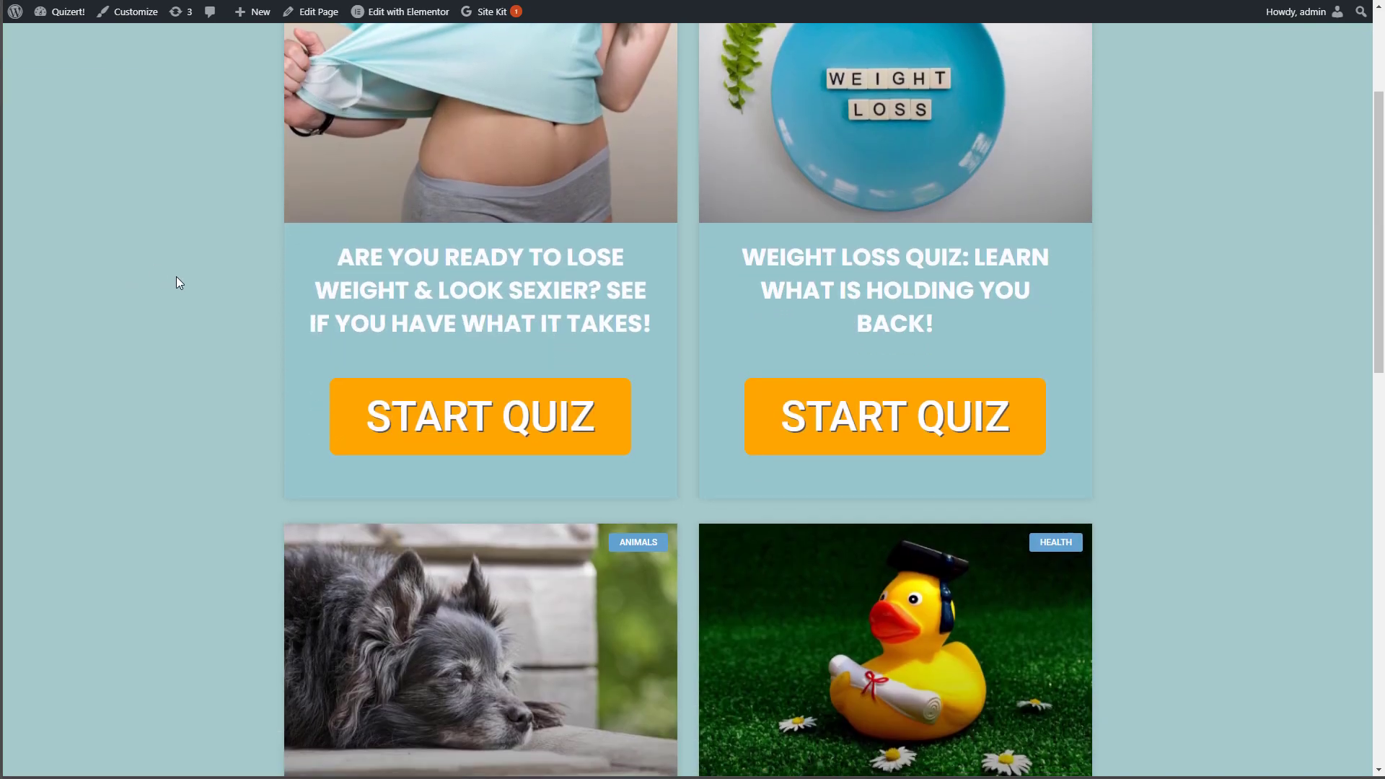
scroll(172, 343, up, 15)
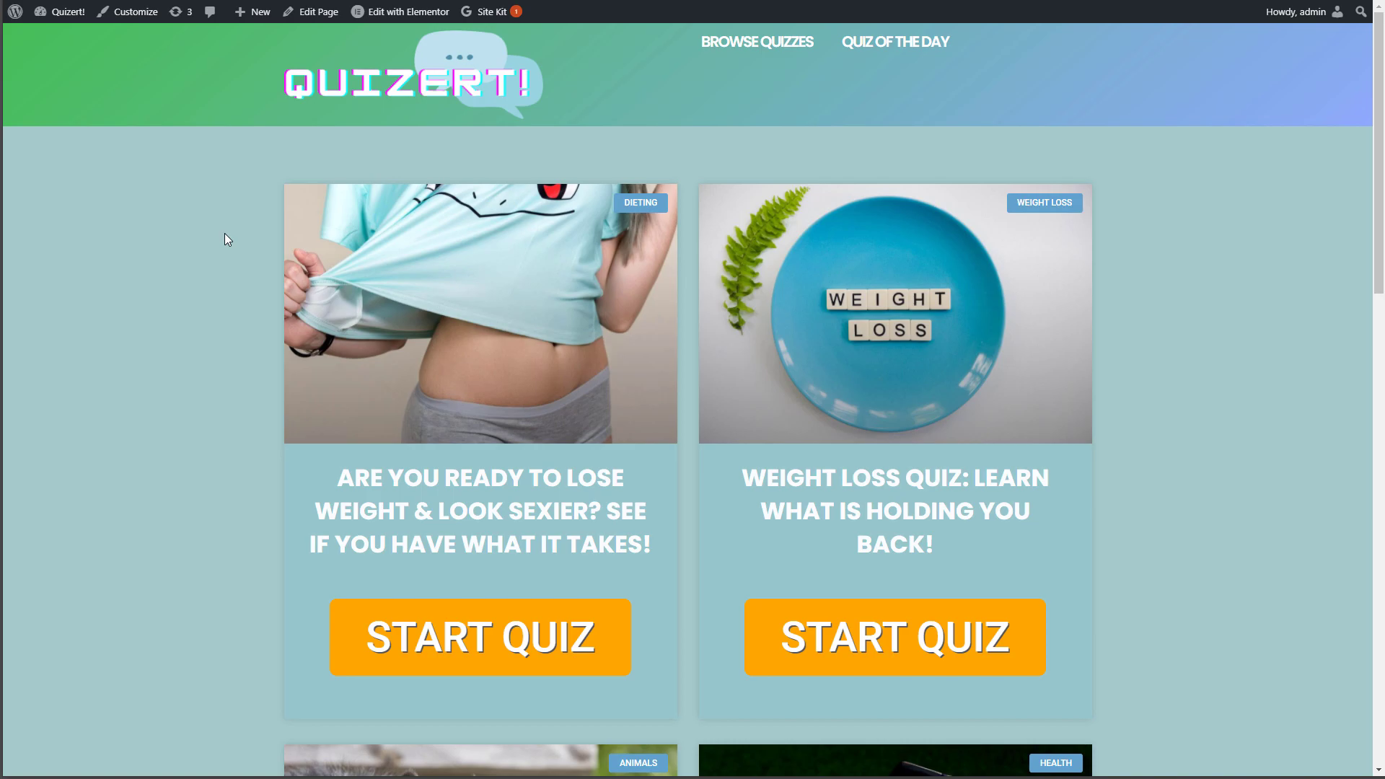
scroll(216, 259, down, 5)
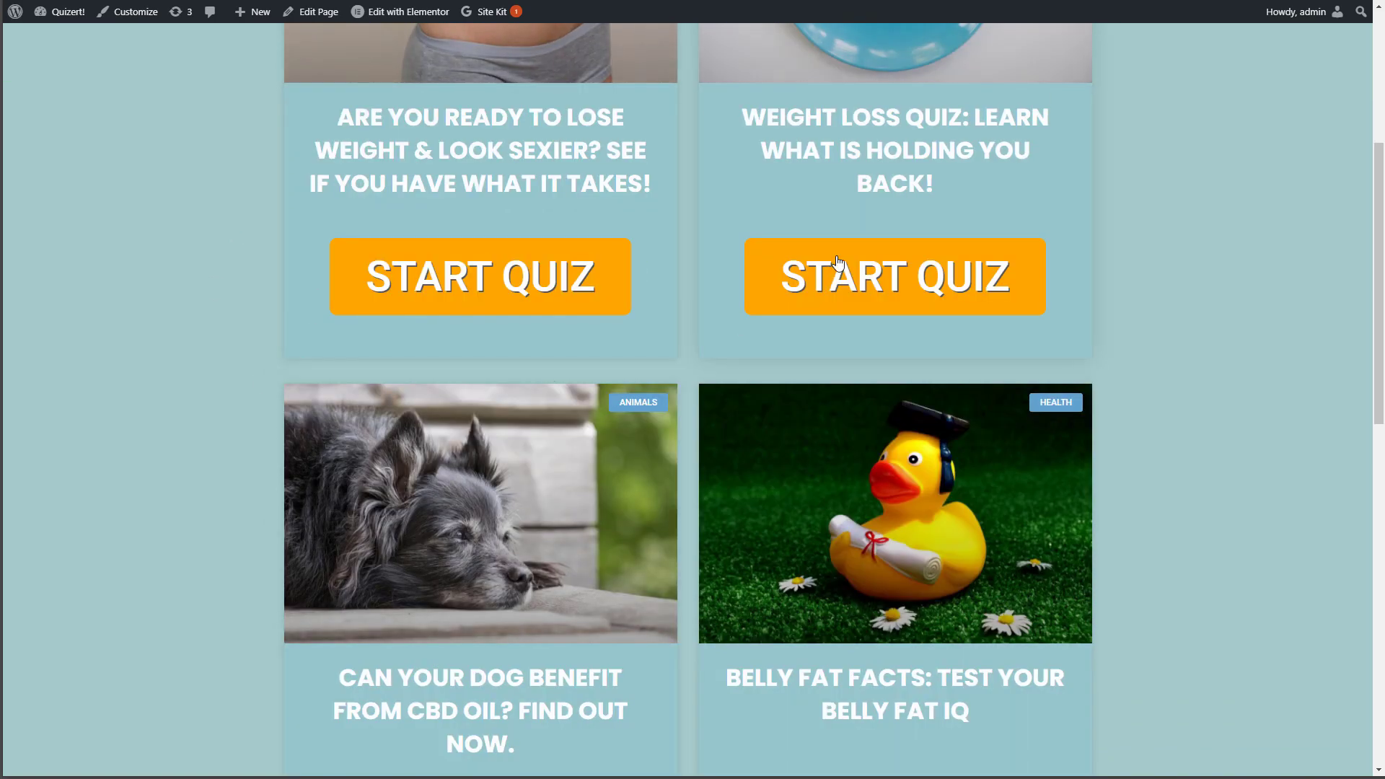
click(837, 261)
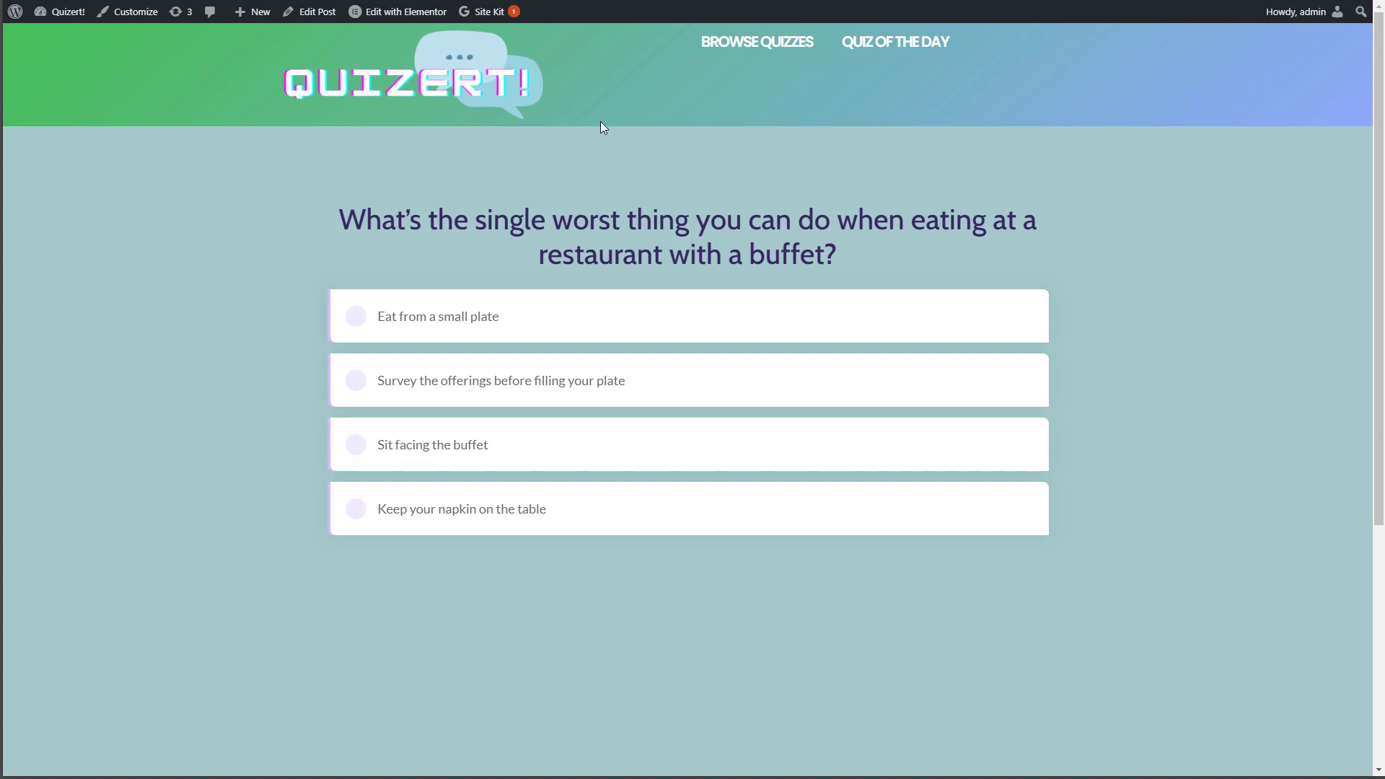
click(533, 318)
Return to the Quizert home page and open the Contact Us page linked in its footer.
click(144, 1)
scroll(197, 315, down, 8)
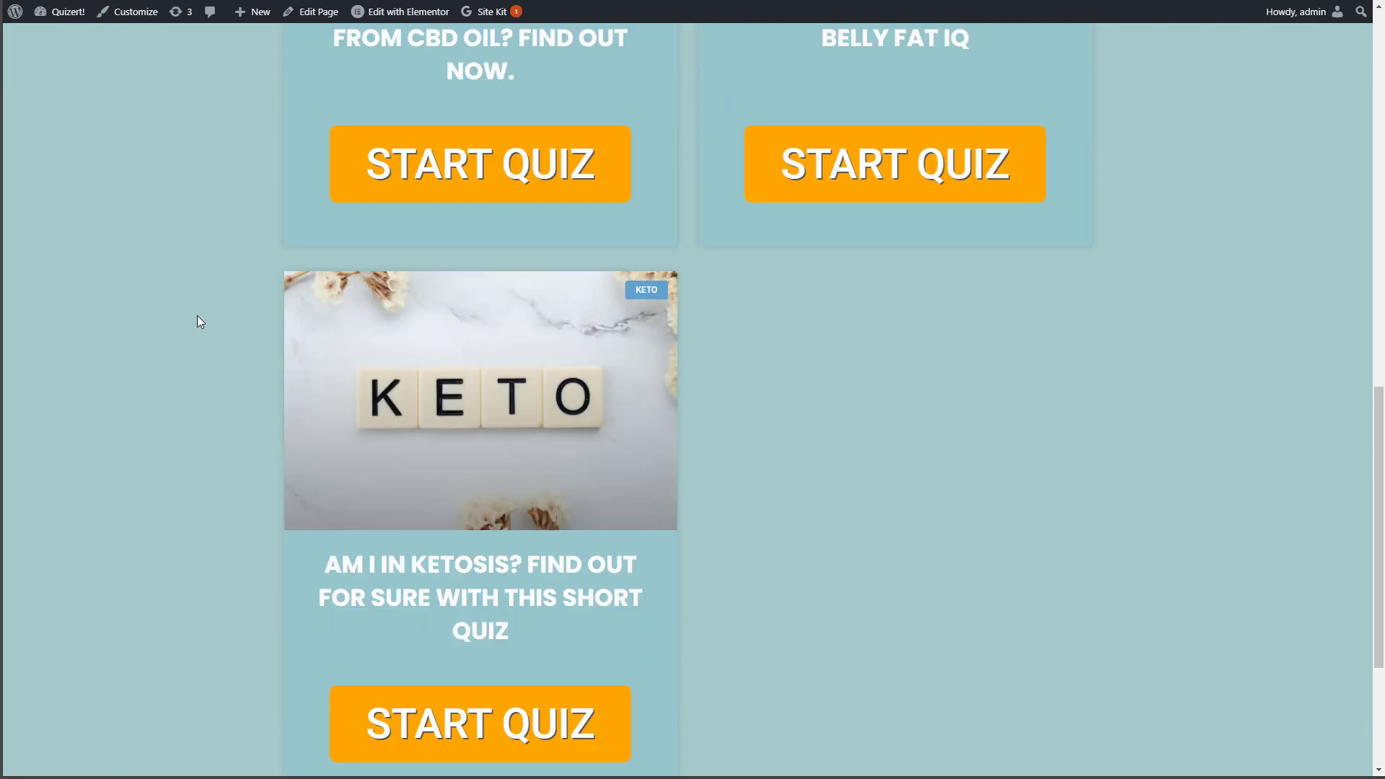
scroll(199, 317, down, 5)
right_click(633, 619)
click(609, 587)
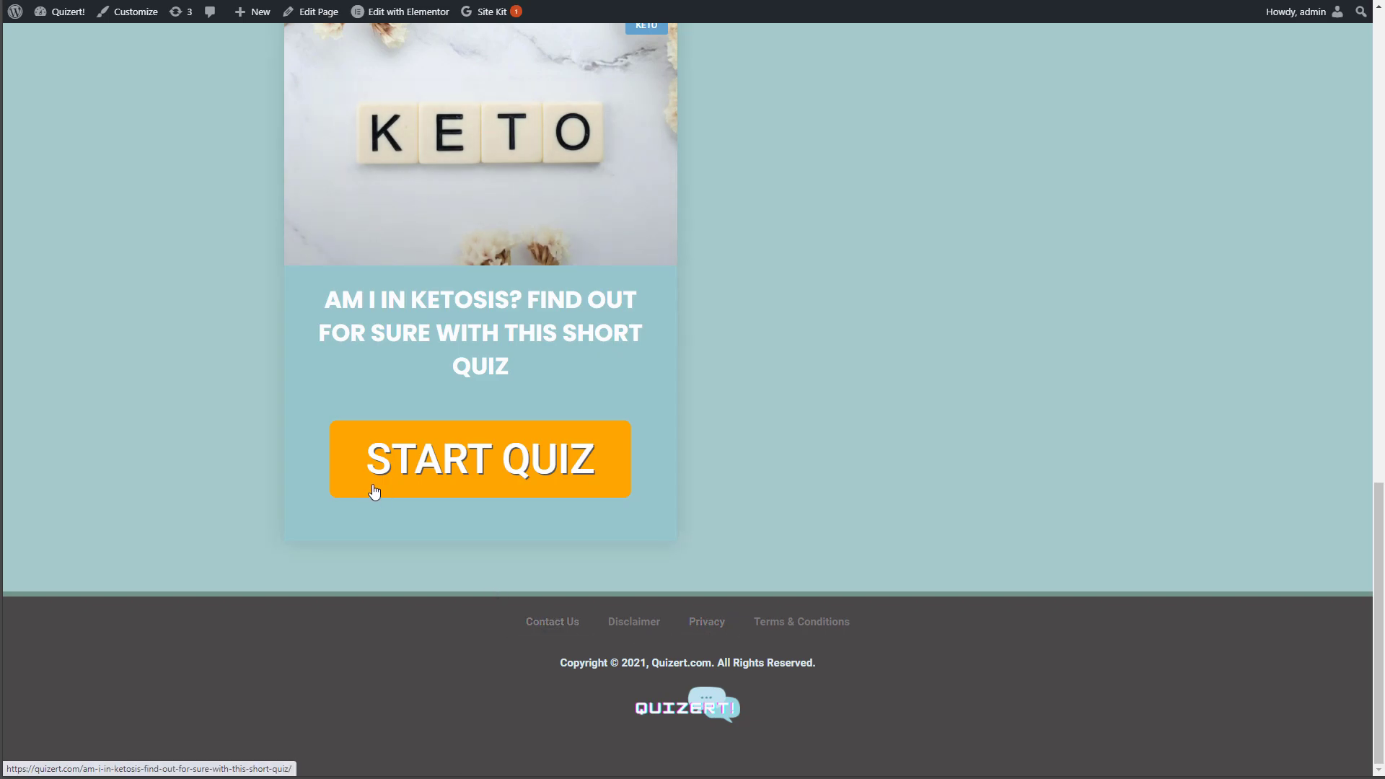
click(552, 621)
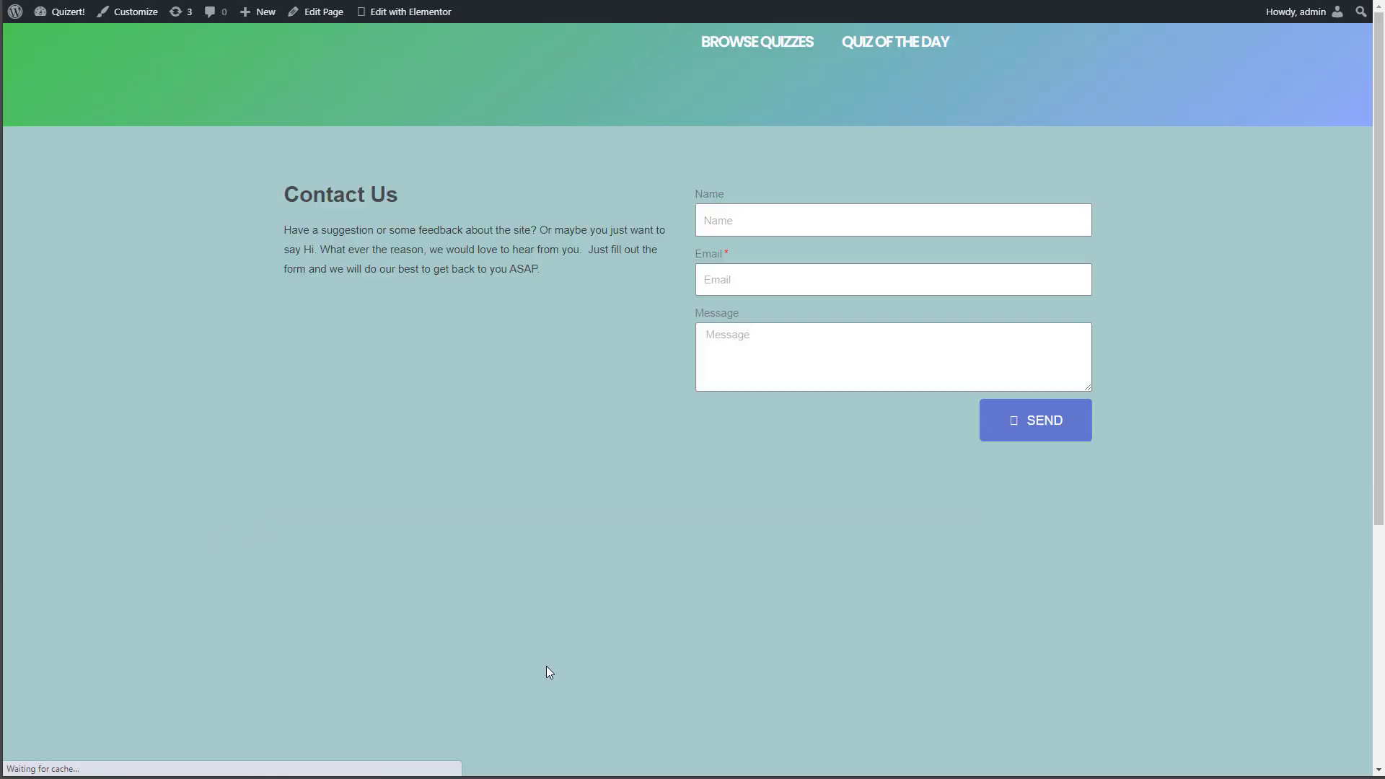
Examine the Contact Us page from its contact form down to the footer links.
scroll(384, 520, down, 5)
scroll(384, 519, up, 5)
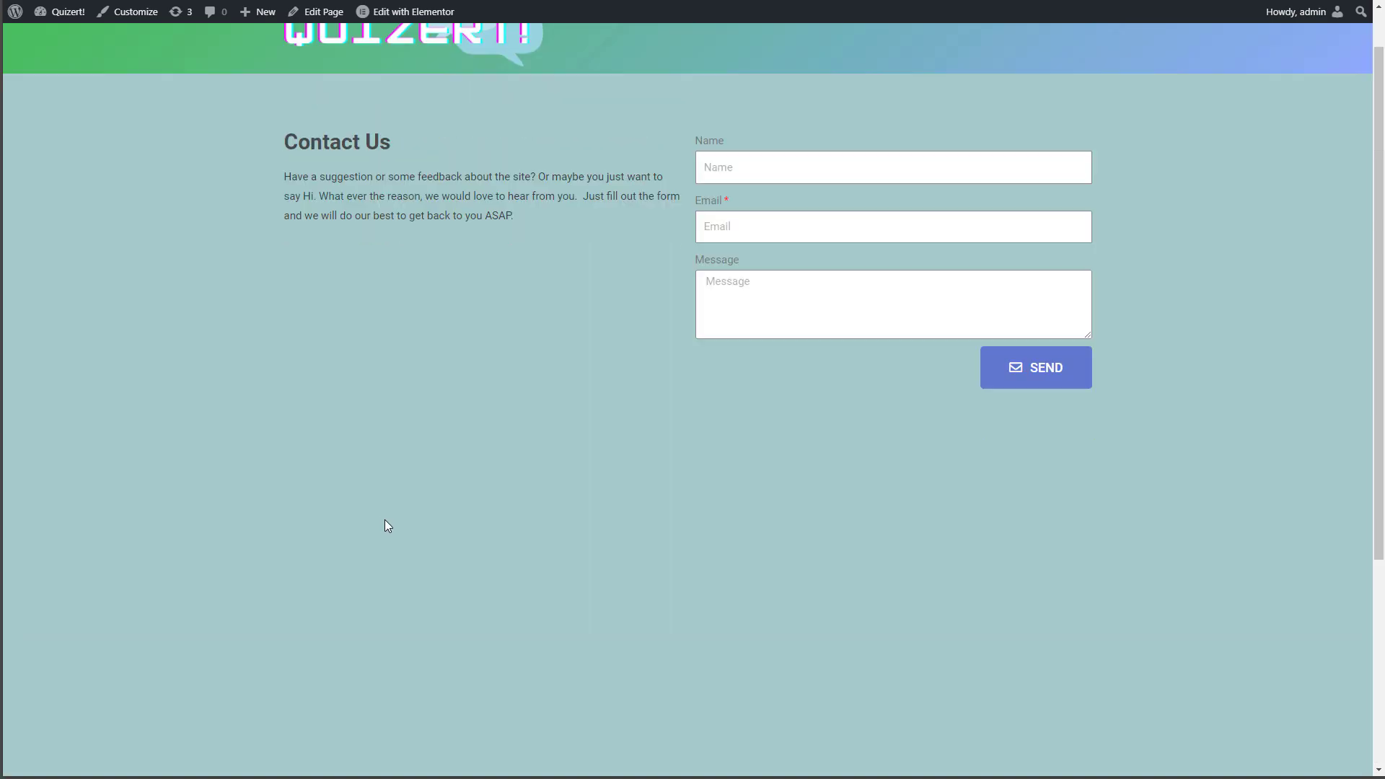
scroll(408, 516, down, 5)
scroll(408, 517, up, 5)
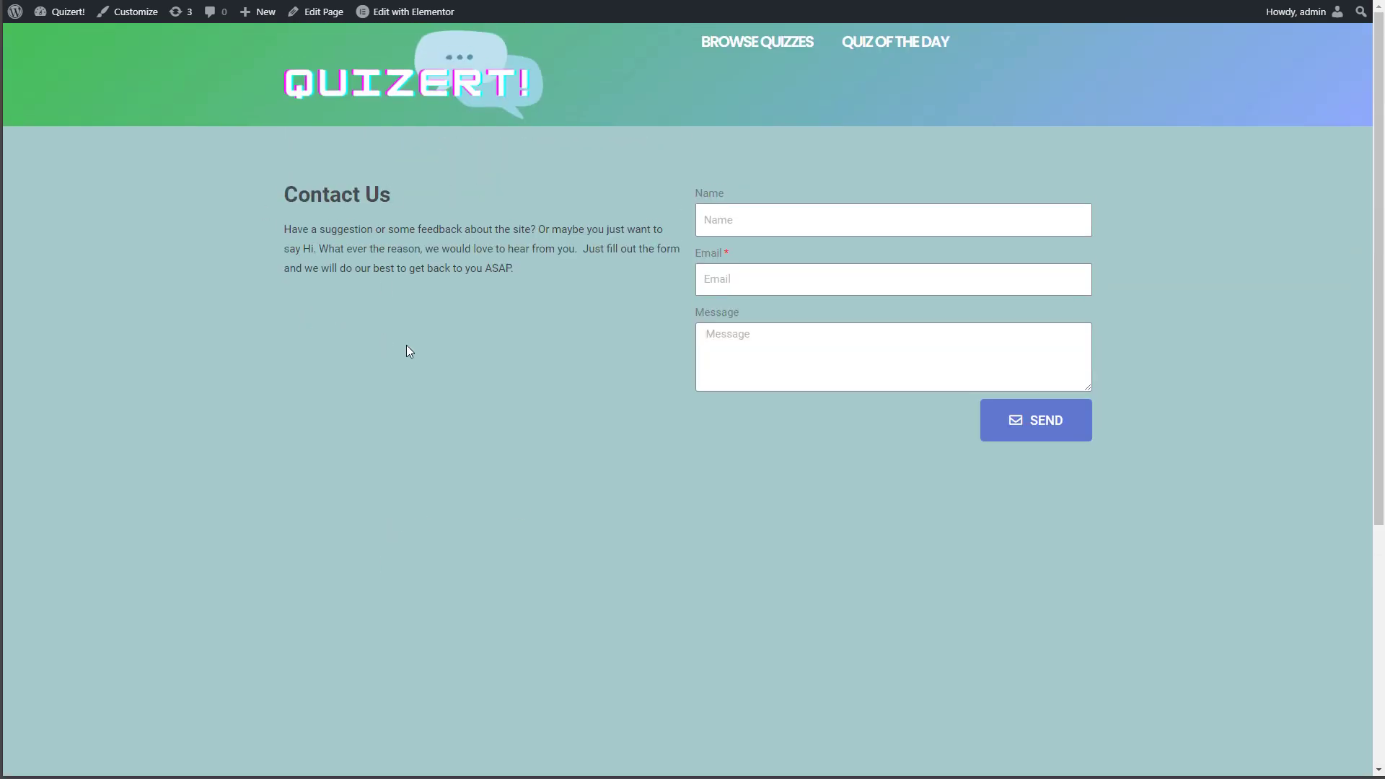
scroll(408, 353, down, 5)
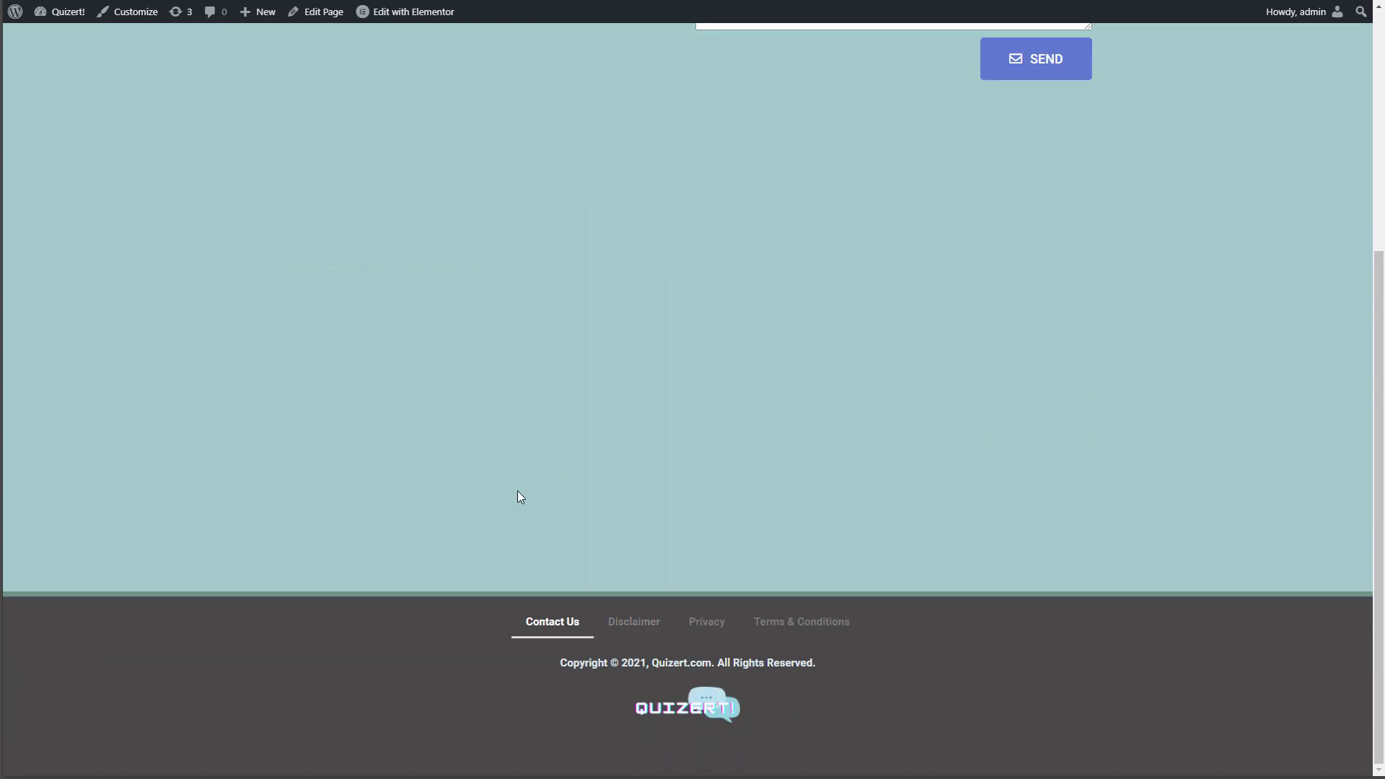
scroll(522, 496, up, 5)
Go back to the Quizert home page and look over its quiz listing.
click(525, 124)
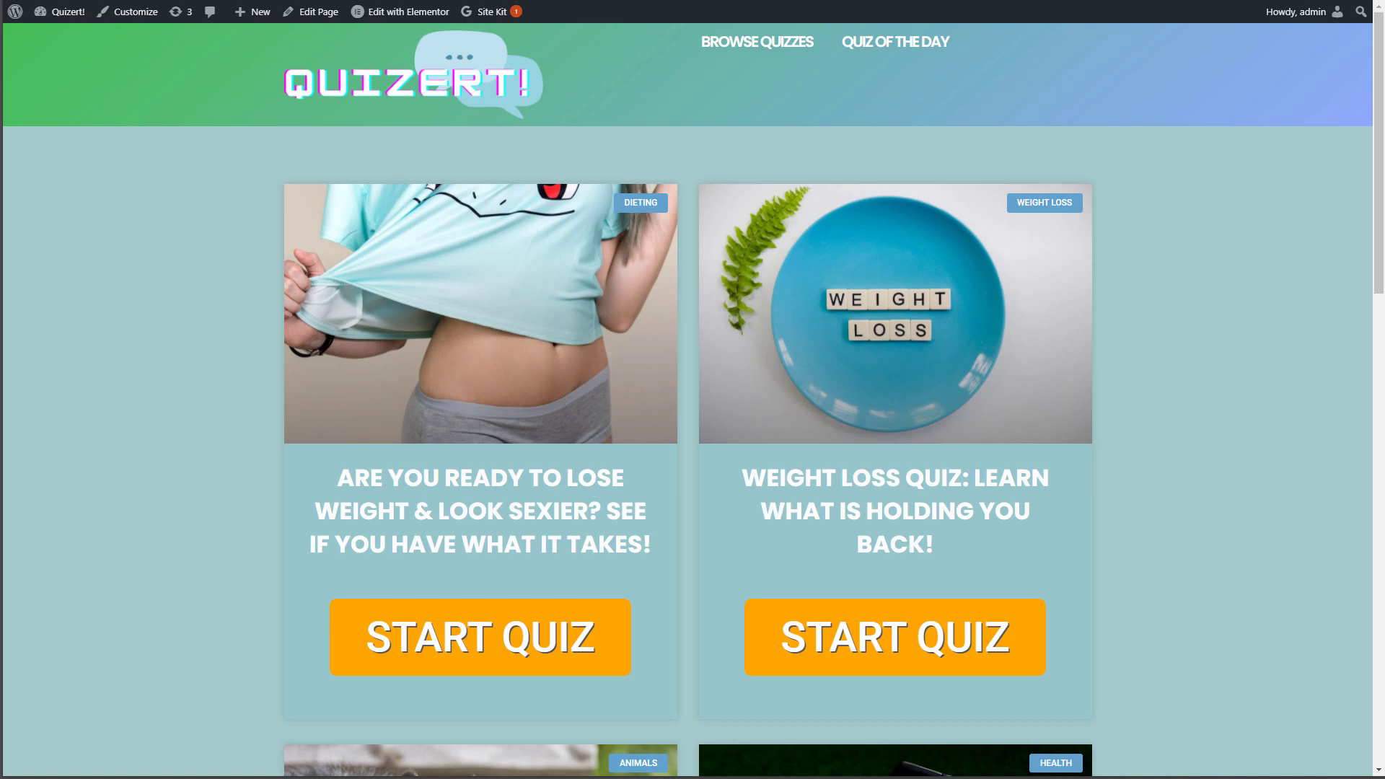
scroll(145, 403, down, 10)
scroll(140, 403, up, 10)
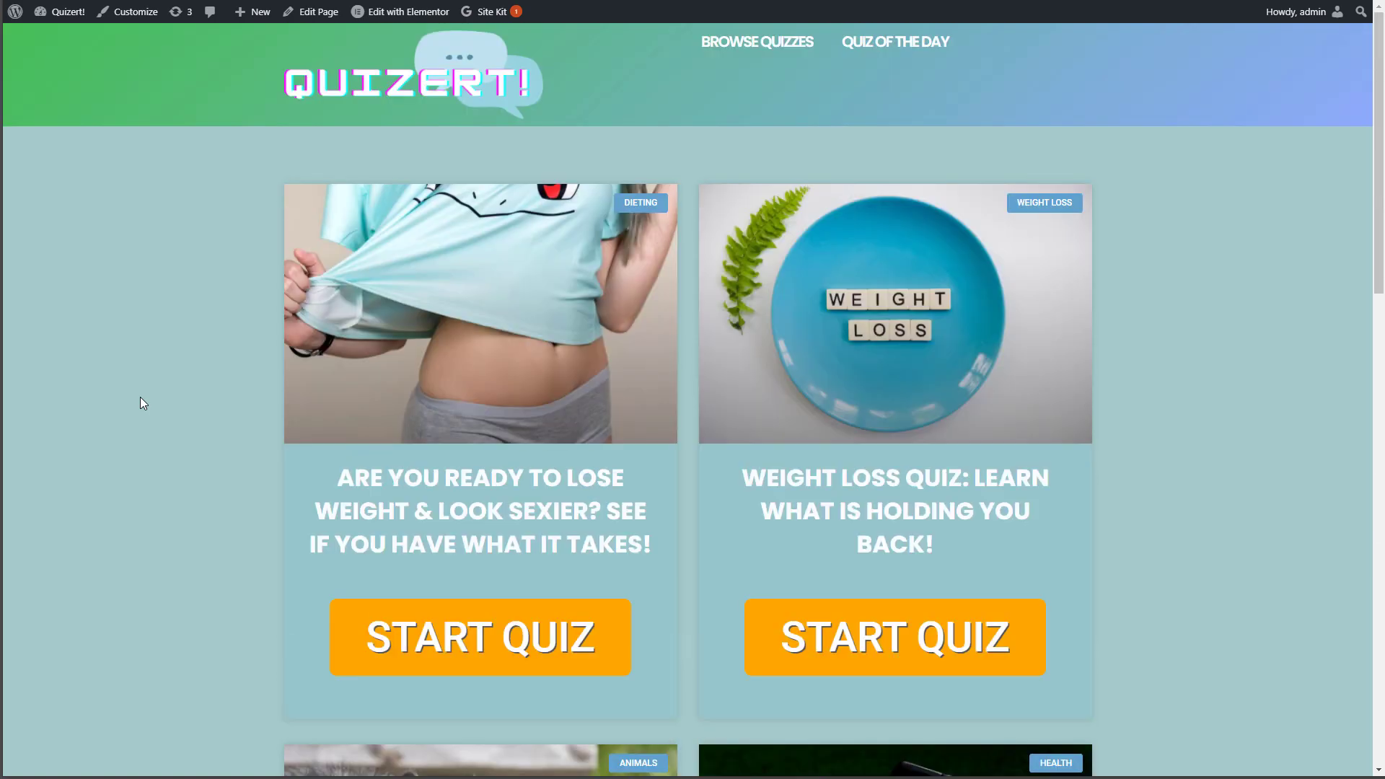